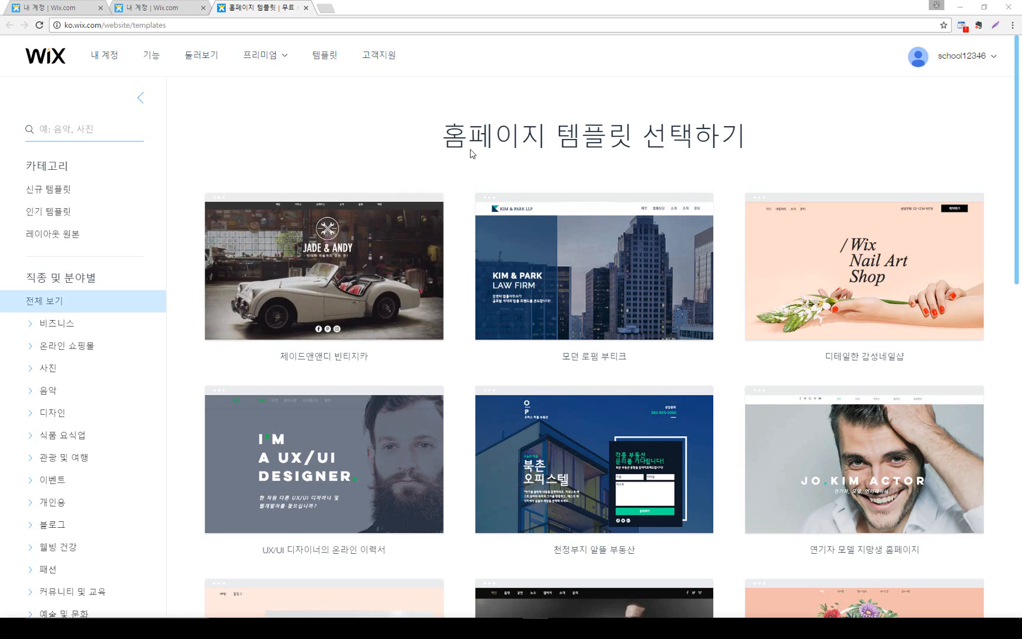
Open the free 제이드앤앤디 빈티지카 template for editing and look through its main page
{"action": "scroll", "coordinate": [346, 135], "scroll_direction": "down", "scroll_amount": 13}
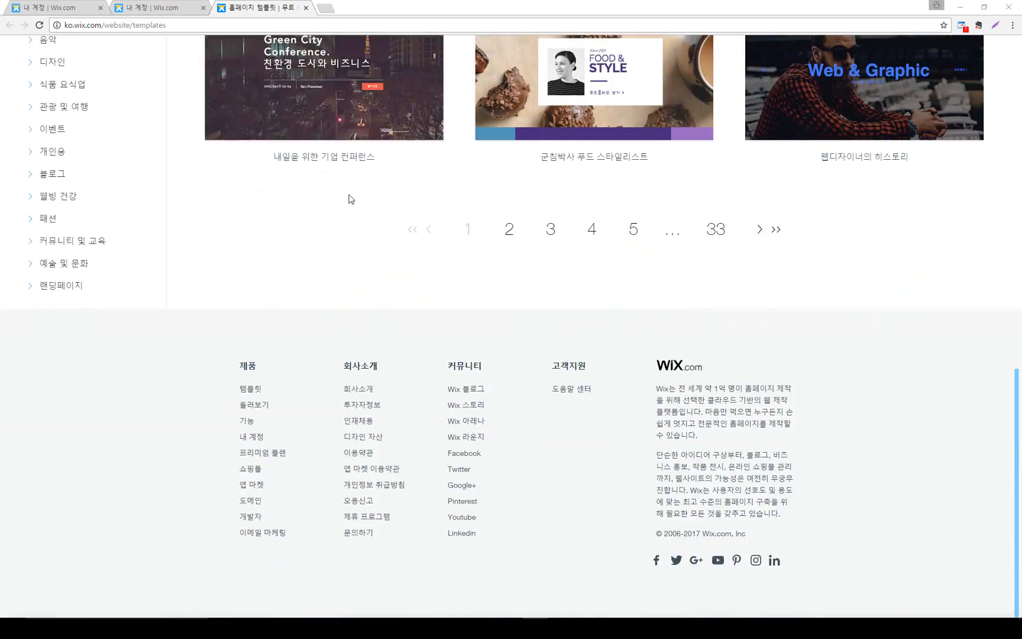
{"action": "scroll", "coordinate": [350, 201], "scroll_direction": "up", "scroll_amount": 5}
{"action": "scroll", "coordinate": [353, 213], "scroll_direction": "up", "scroll_amount": 10}
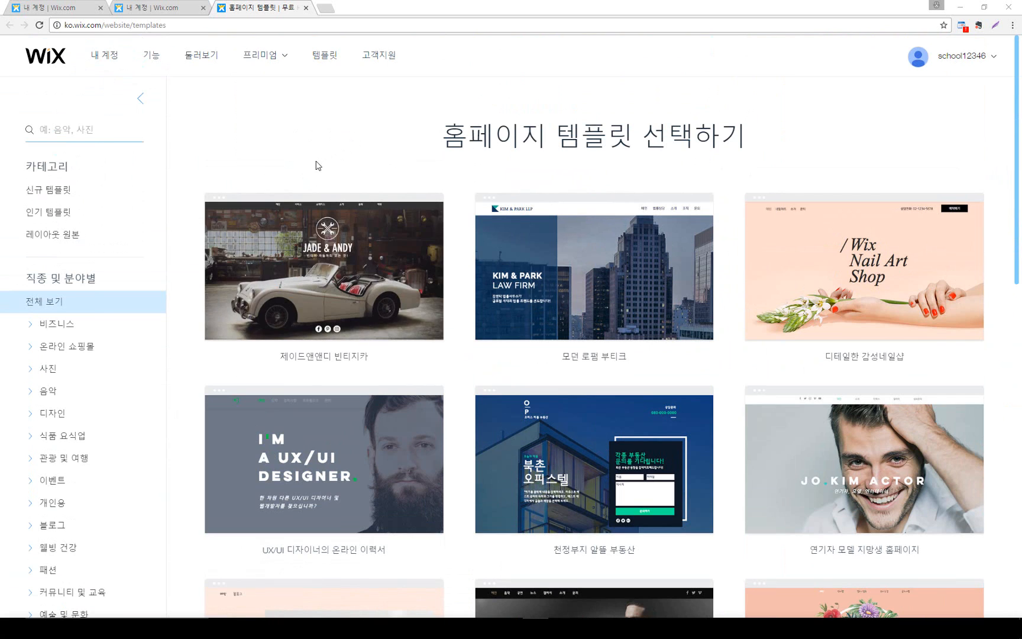
{"action": "mouse_move", "coordinate": [302, 269]}
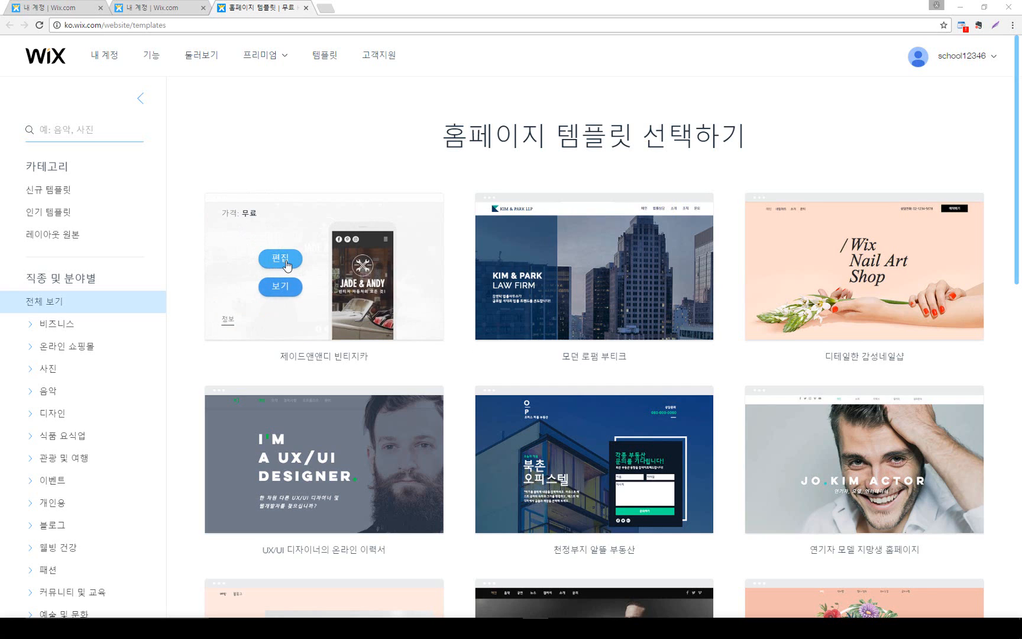
{"action": "left_click", "coordinate": [287, 265]}
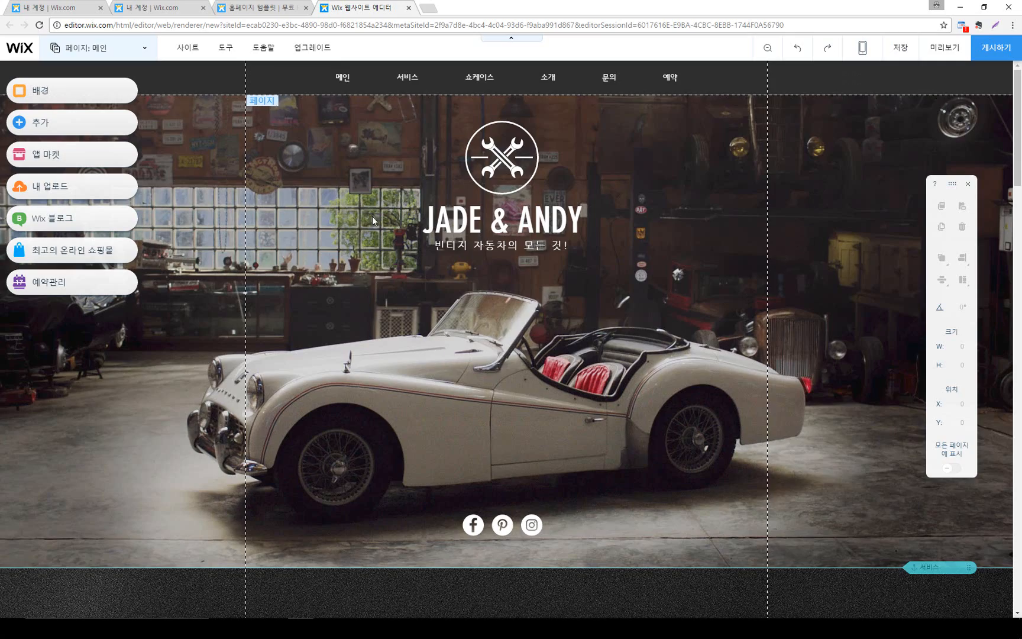
{"action": "scroll", "coordinate": [668, 189], "scroll_direction": "down", "scroll_amount": 20}
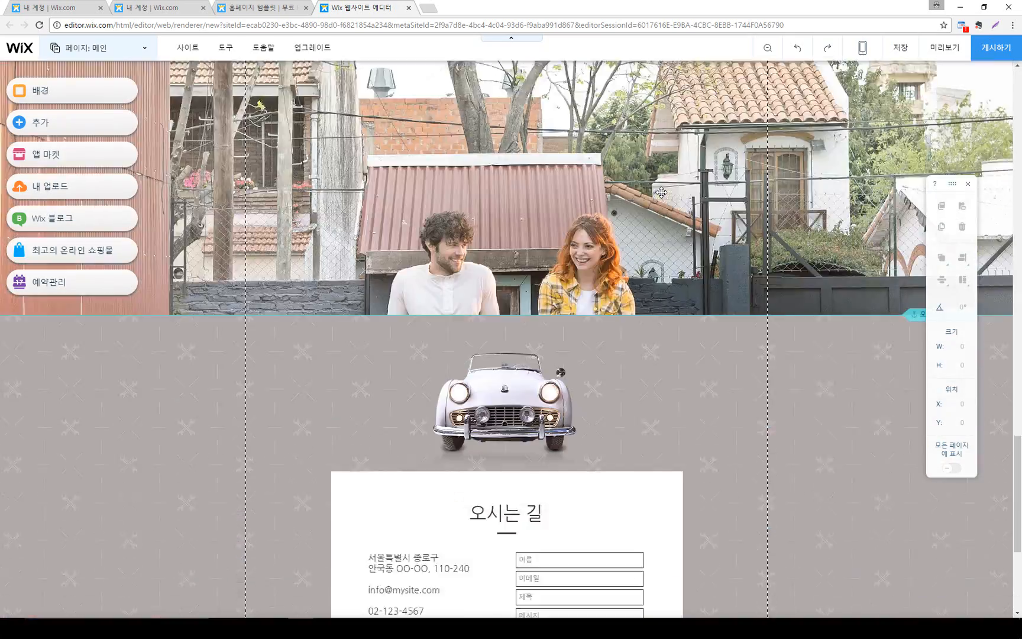
{"action": "scroll", "coordinate": [660, 192], "scroll_direction": "down", "scroll_amount": 5}
{"action": "scroll", "coordinate": [659, 195], "scroll_direction": "up", "scroll_amount": 20}
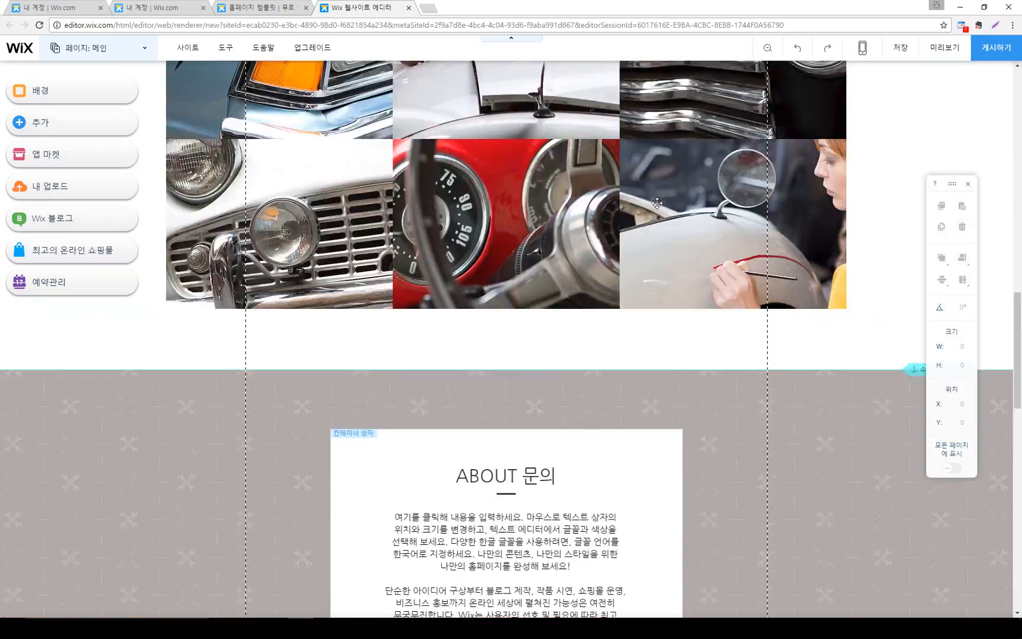
{"action": "scroll", "coordinate": [655, 203], "scroll_direction": "up", "scroll_amount": 2}
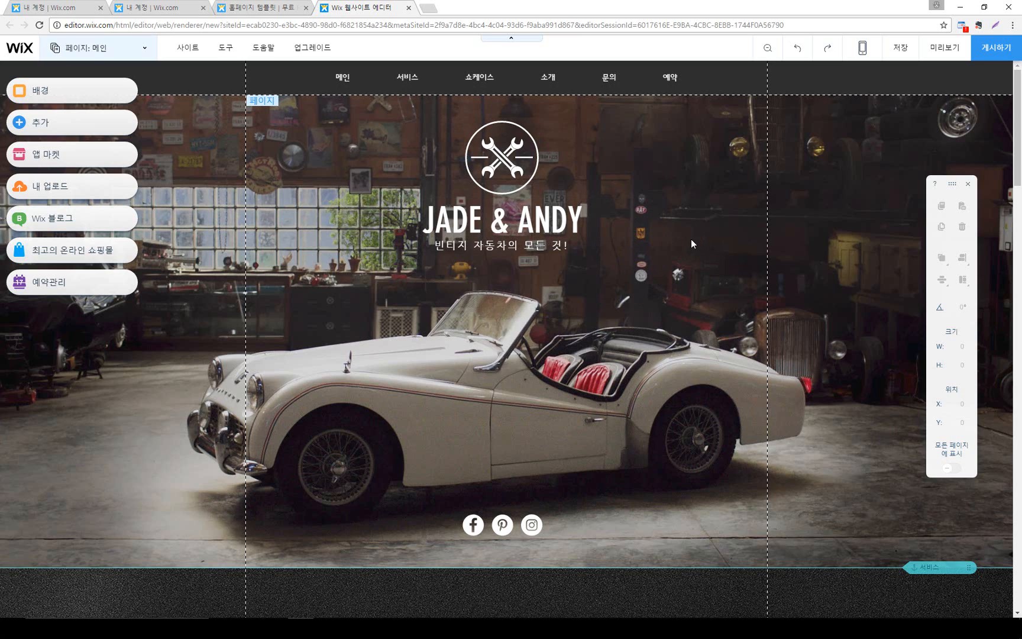
{"action": "left_click", "coordinate": [997, 26]}
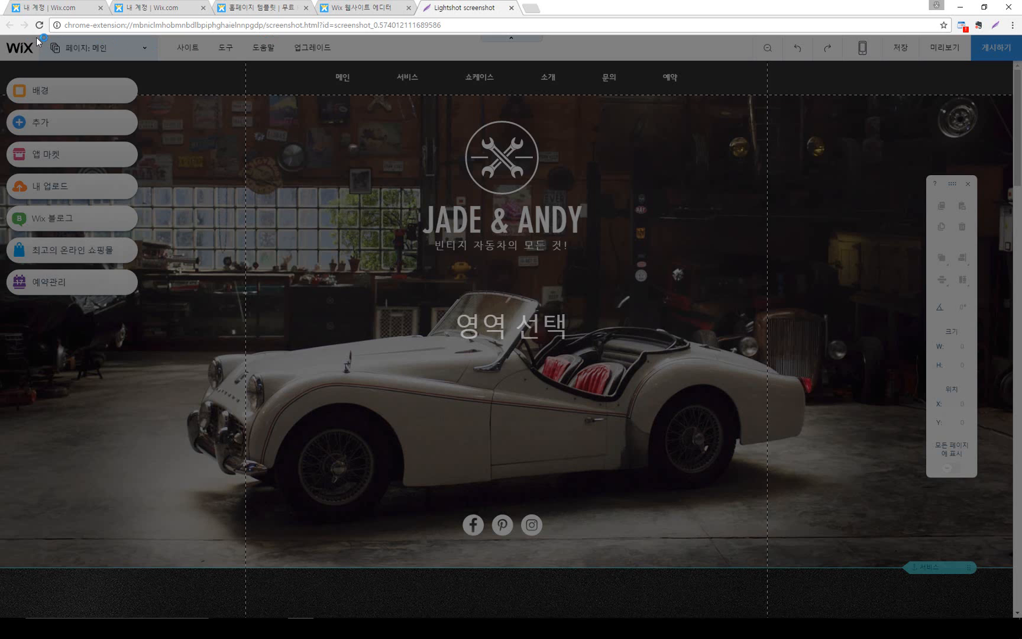
{"action": "mouse_move", "coordinate": [39, 36]}
{"action": "left_mouse_down"}
{"action": "mouse_move", "coordinate": [957, 85]}
{"action": "mouse_move", "coordinate": [1018, 58]}
{"action": "left_mouse_up"}
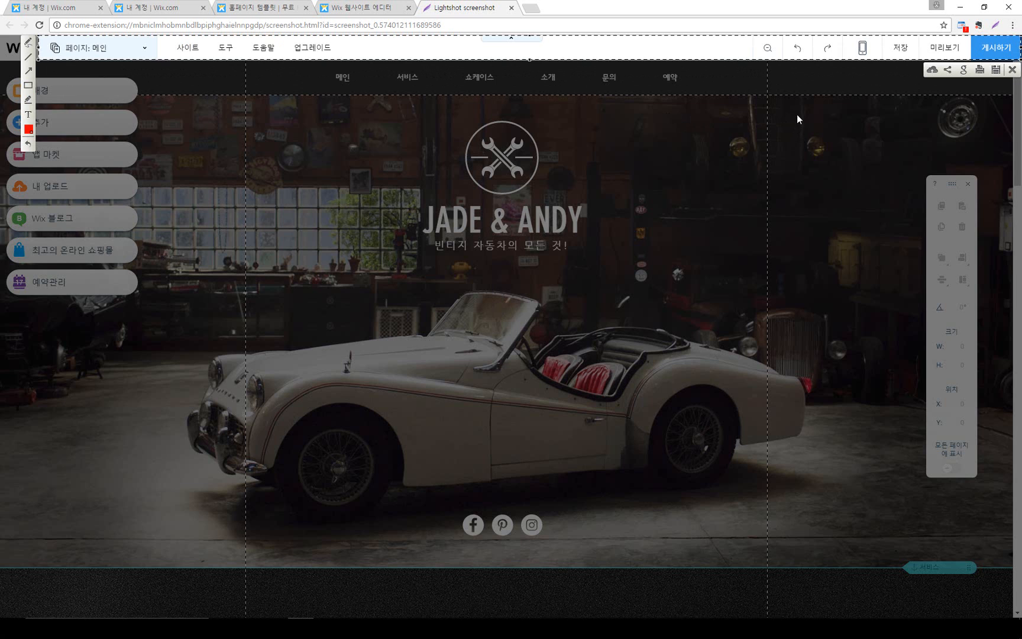
{"action": "key", "text": "Escape"}
{"action": "left_click", "coordinate": [998, 26]}
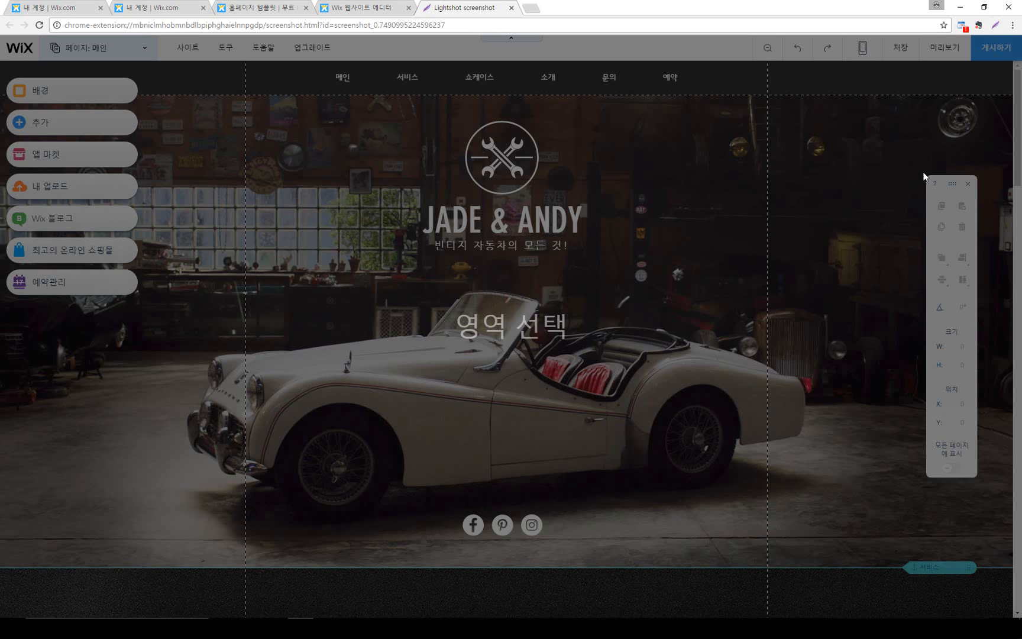
{"action": "mouse_move", "coordinate": [926, 173]}
{"action": "left_mouse_down"}
{"action": "mouse_move", "coordinate": [997, 432]}
{"action": "mouse_move", "coordinate": [980, 478]}
{"action": "left_mouse_up"}
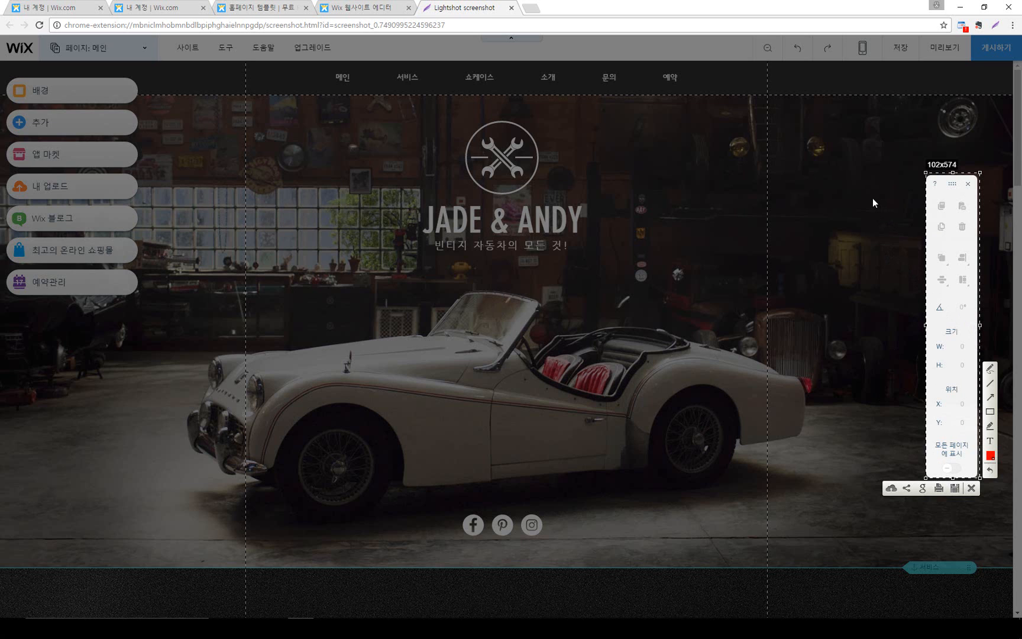
{"action": "key", "text": "Escape"}
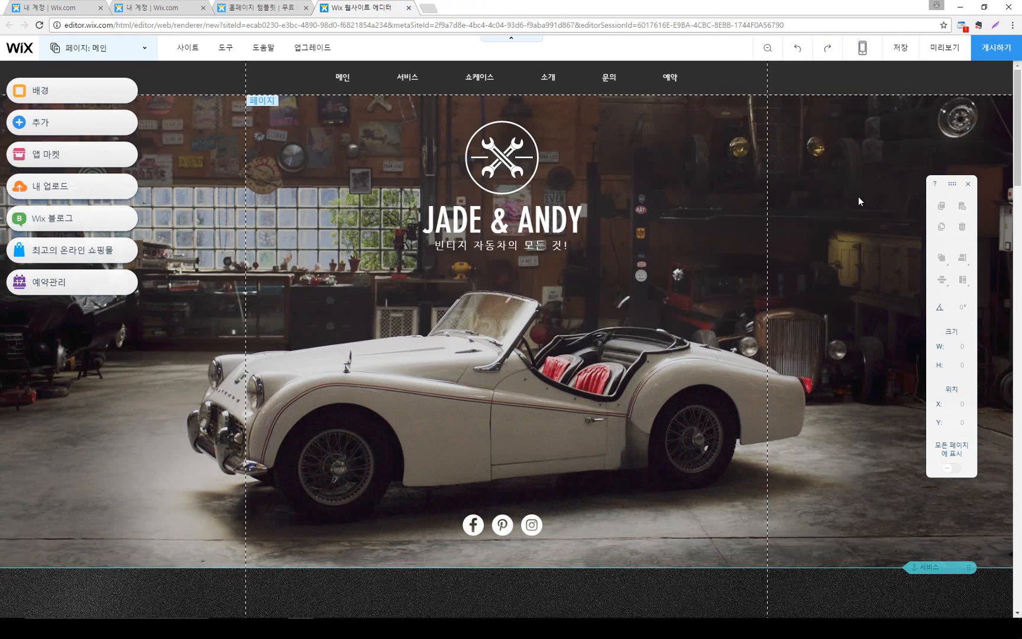
Rename the site's 메인 page to 테스트
{"action": "left_click", "coordinate": [144, 53]}
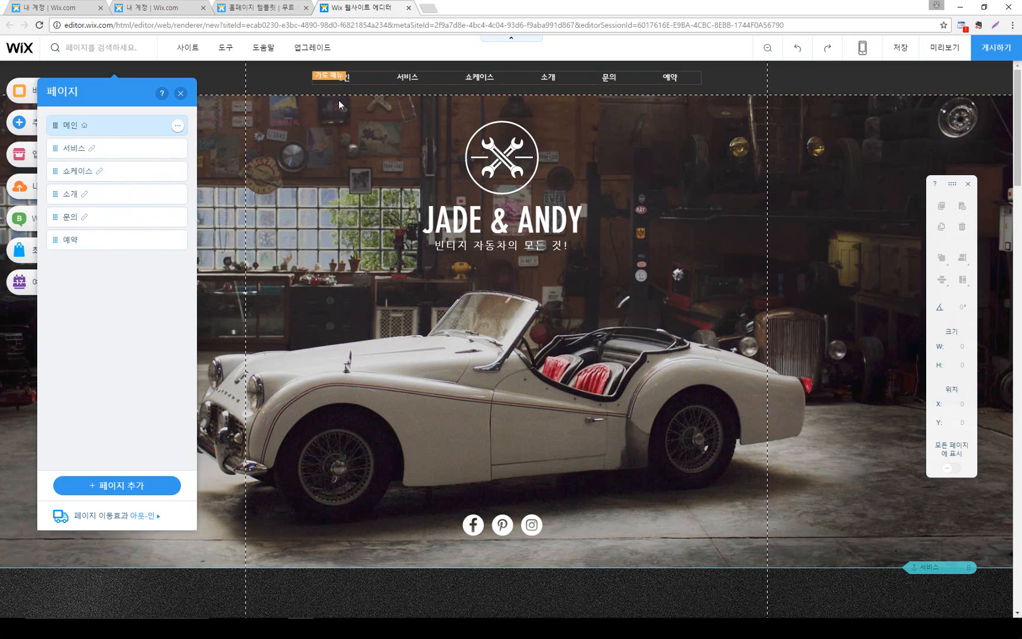
{"action": "left_click", "coordinate": [178, 126]}
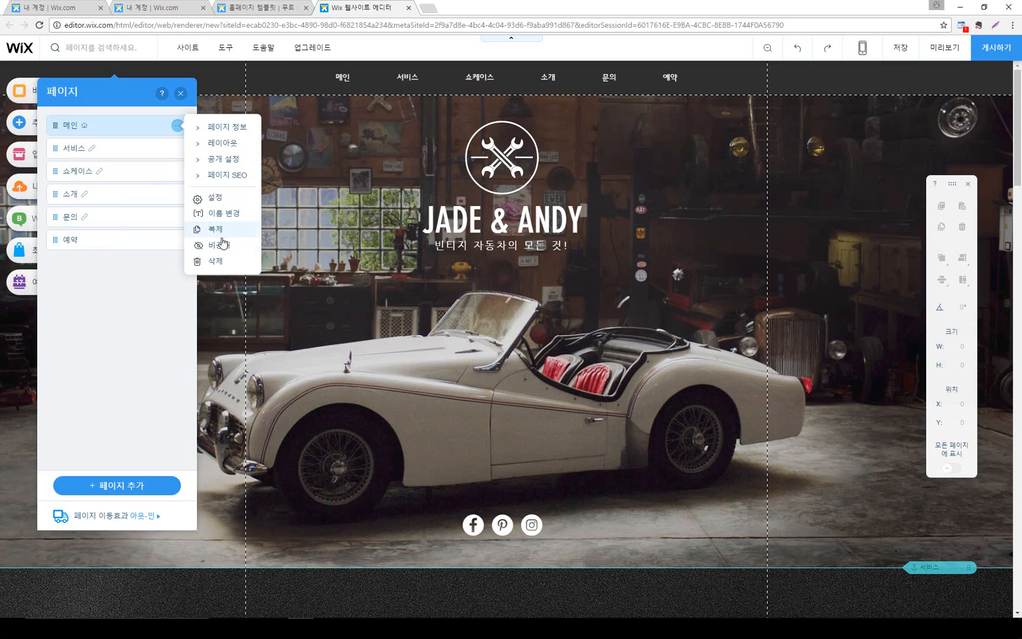
{"action": "left_click", "coordinate": [223, 213]}
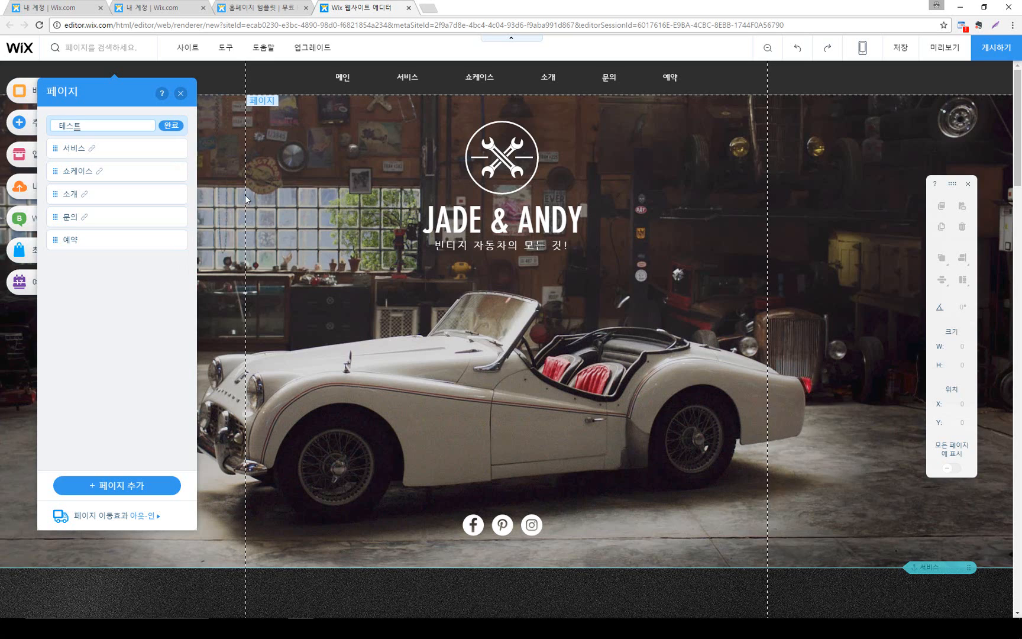
{"action": "type", "text": "테스트"}
{"action": "key", "text": "Return"}
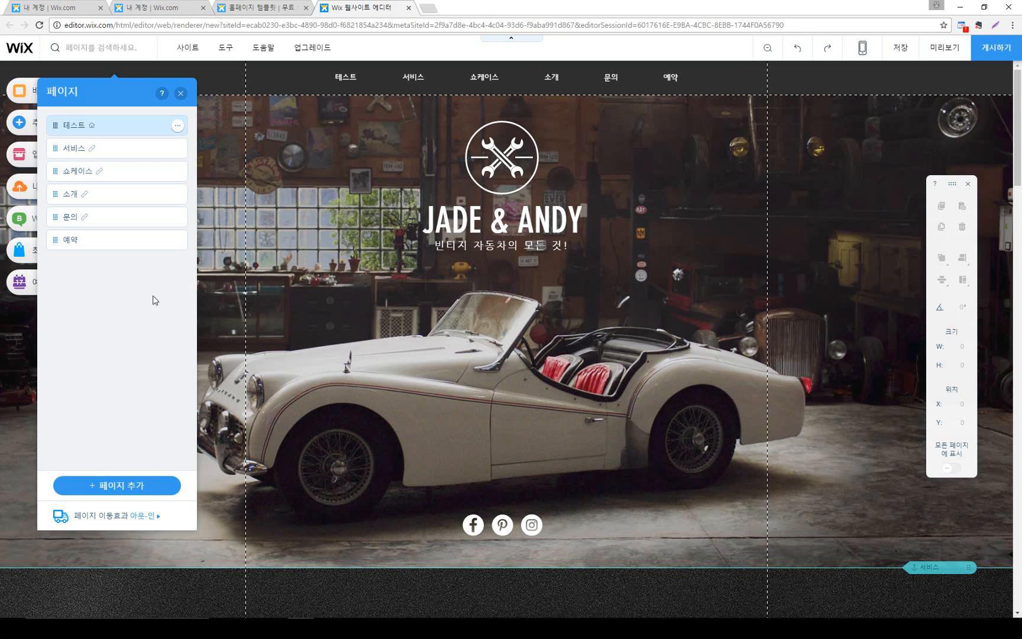
Look over the main page's anchored sections and test the 쇼케이스, 문의 and 테스트 menu links in preview mode
{"action": "left_click", "coordinate": [126, 486]}
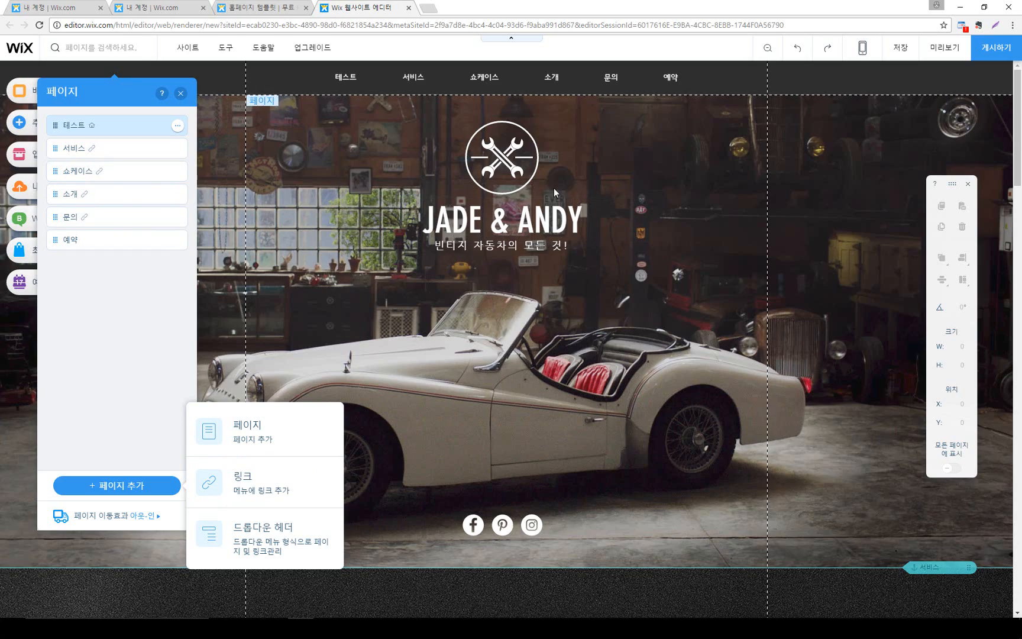
{"action": "scroll", "coordinate": [610, 231], "scroll_direction": "down", "scroll_amount": 10}
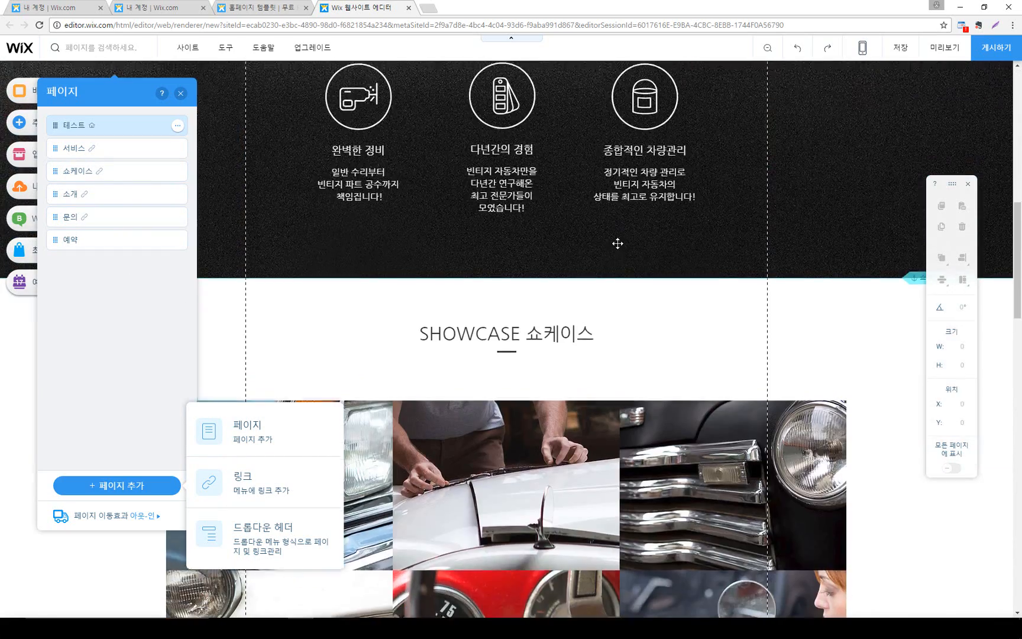
{"action": "scroll", "coordinate": [617, 243], "scroll_direction": "up", "scroll_amount": 4}
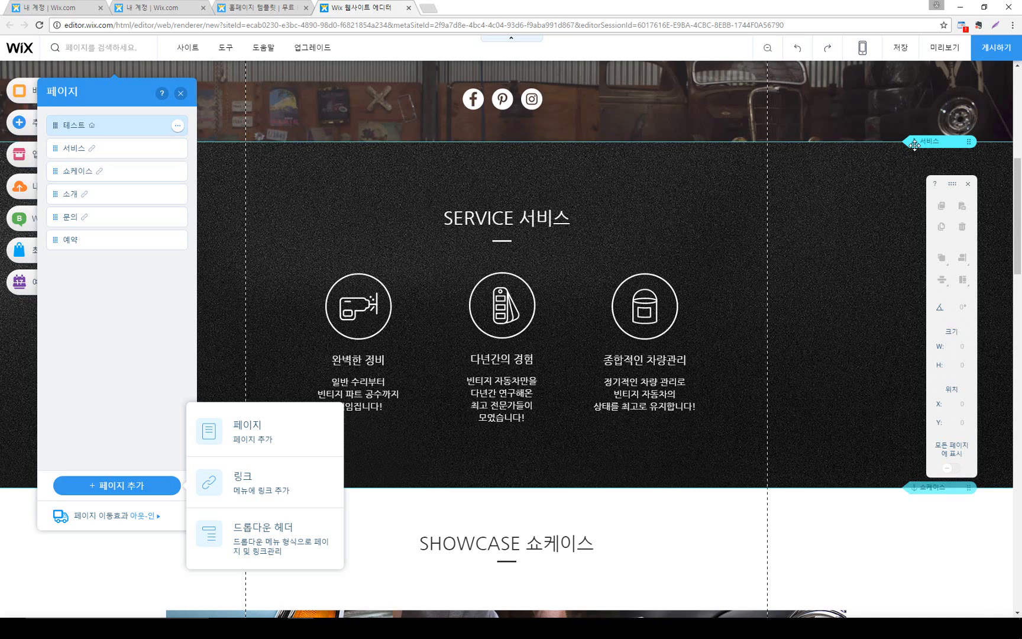
{"action": "scroll", "coordinate": [783, 212], "scroll_direction": "up", "scroll_amount": 7}
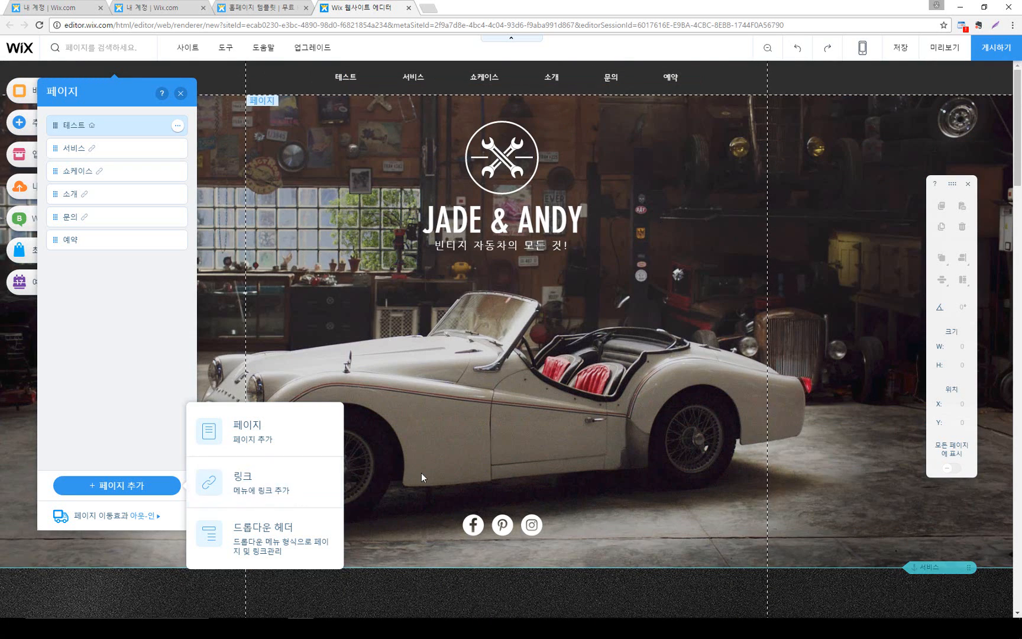
{"action": "left_click", "coordinate": [945, 47]}
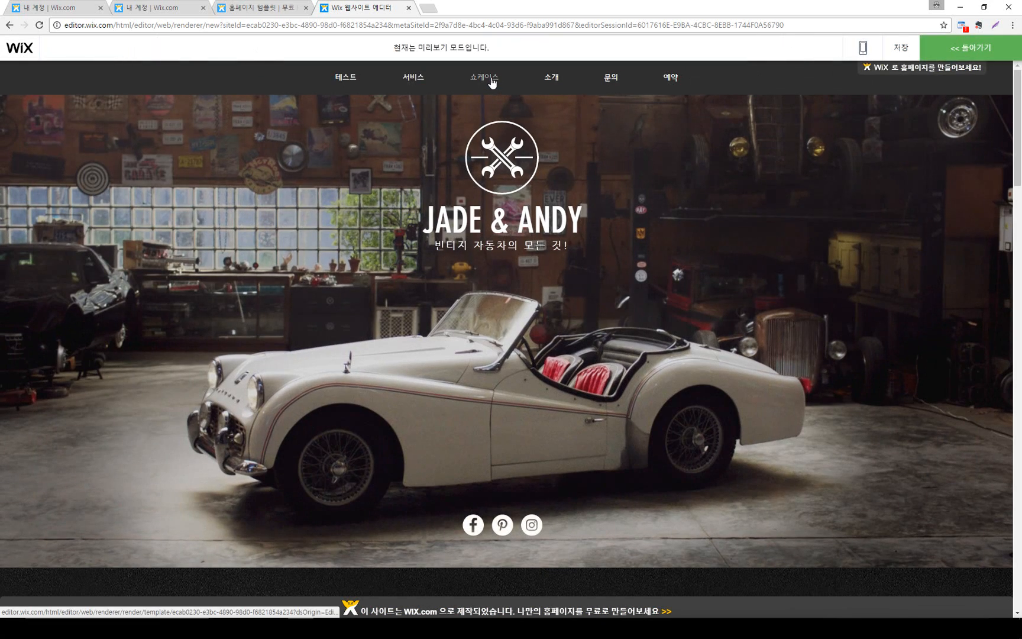
{"action": "left_click", "coordinate": [491, 80]}
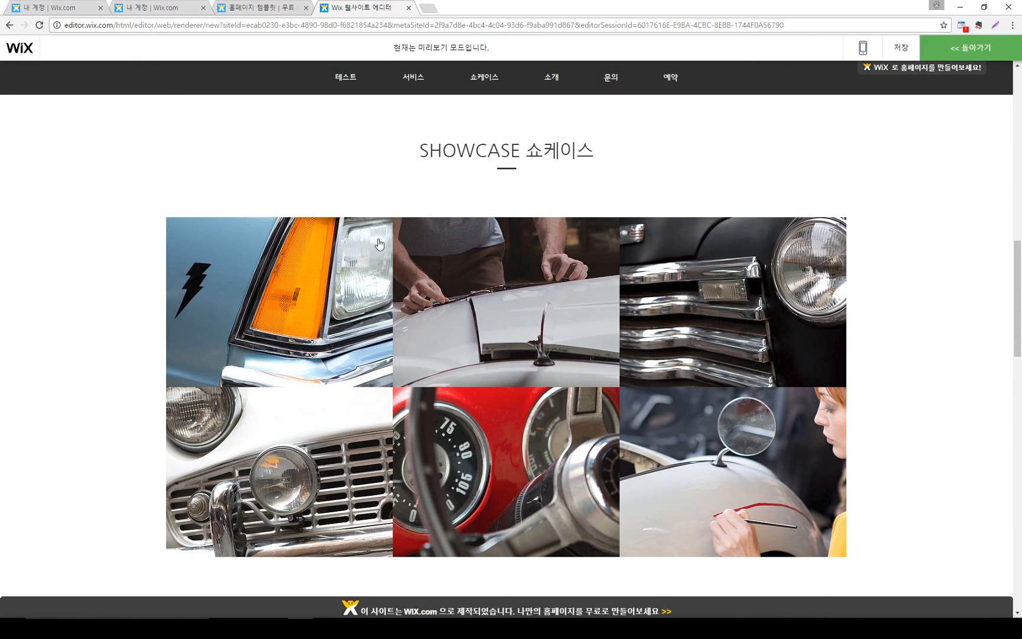
{"action": "left_click", "coordinate": [607, 82]}
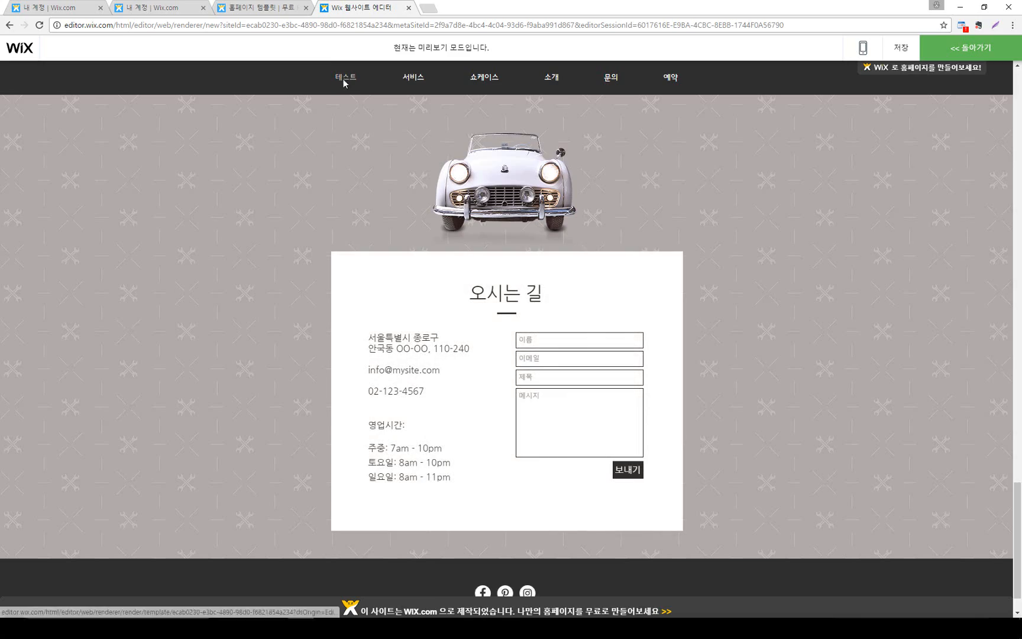
{"action": "left_click", "coordinate": [346, 77]}
{"action": "scroll", "coordinate": [433, 214], "scroll_direction": "up", "scroll_amount": 3}
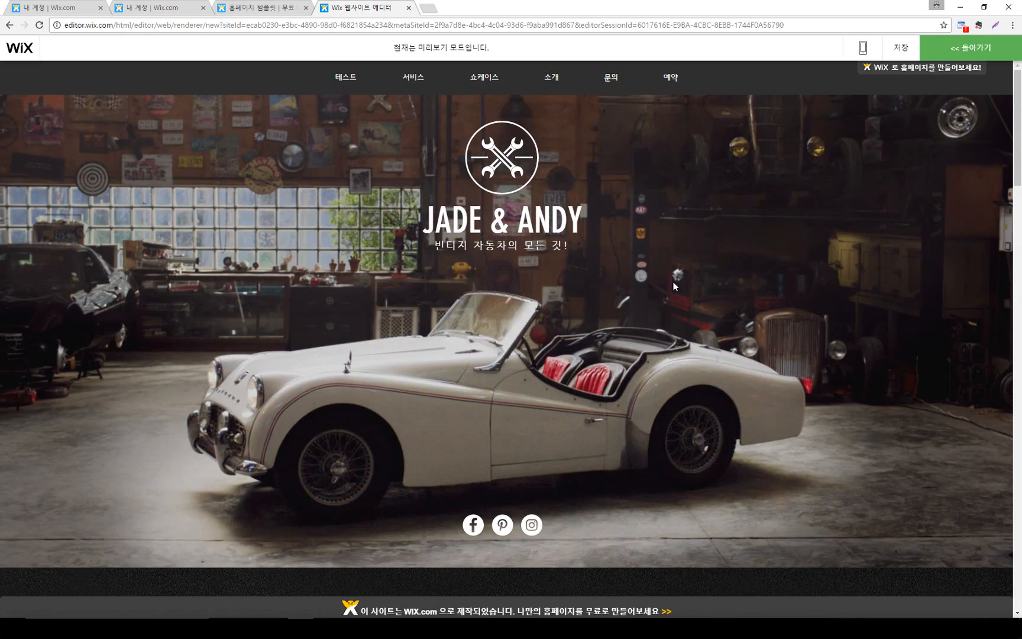
{"action": "left_click", "coordinate": [955, 48]}
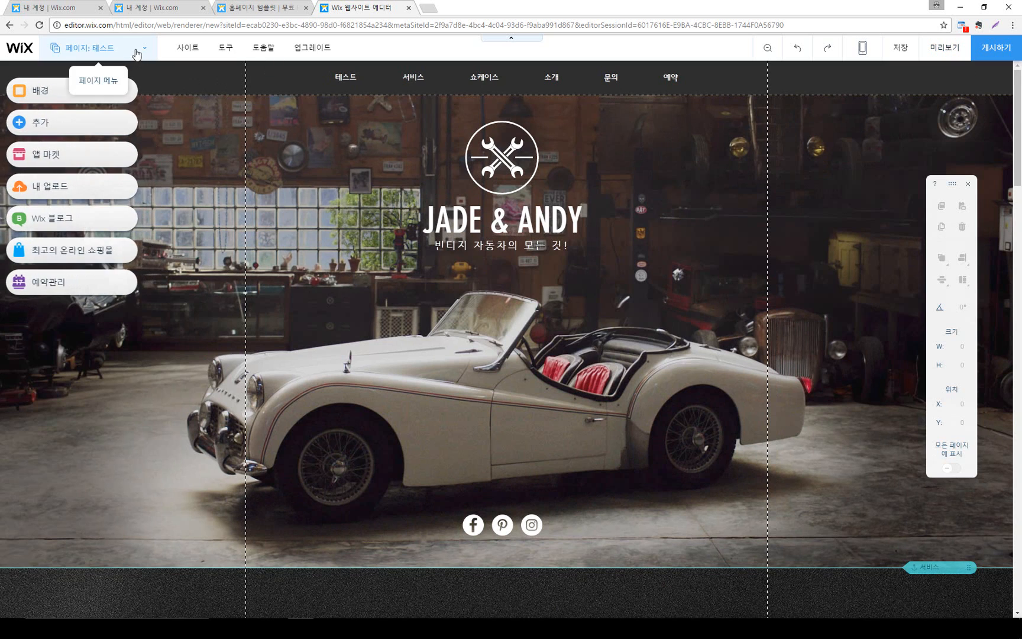
{"action": "left_click", "coordinate": [133, 48]}
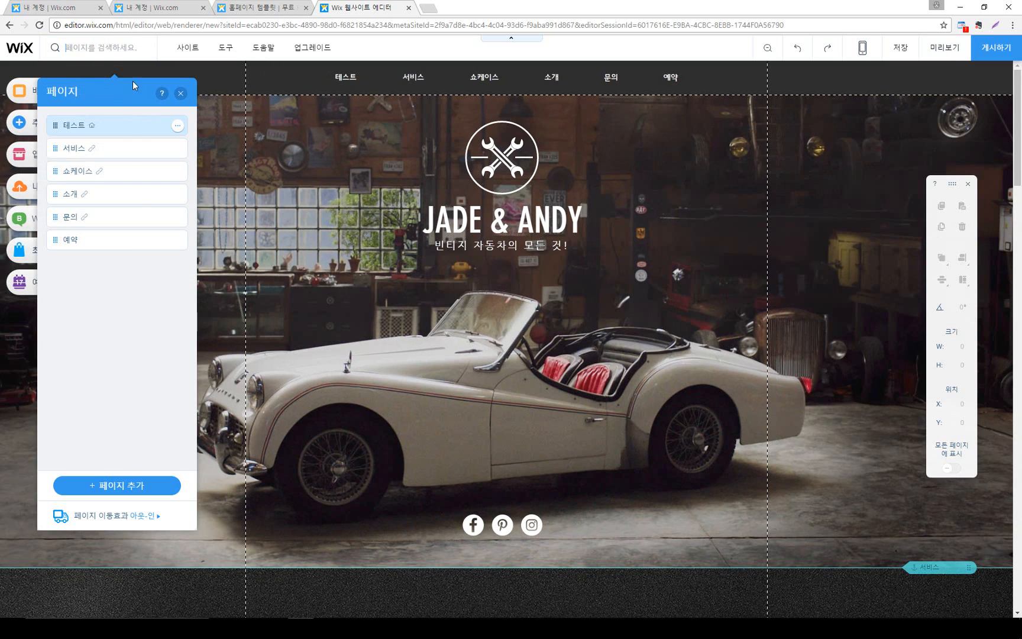
{"action": "left_click", "coordinate": [128, 486]}
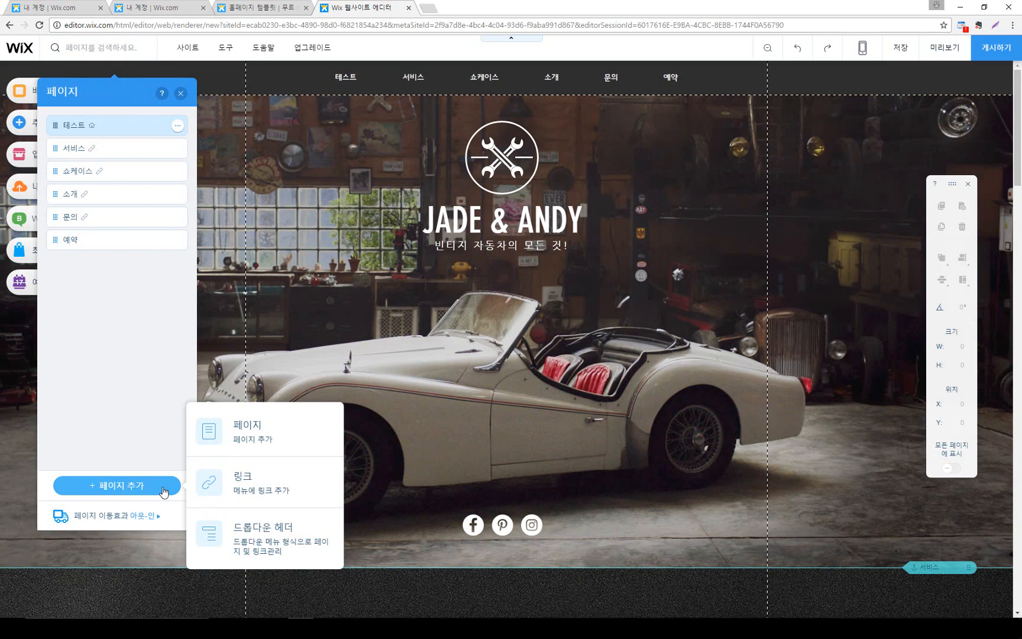
{"action": "left_click", "coordinate": [269, 543]}
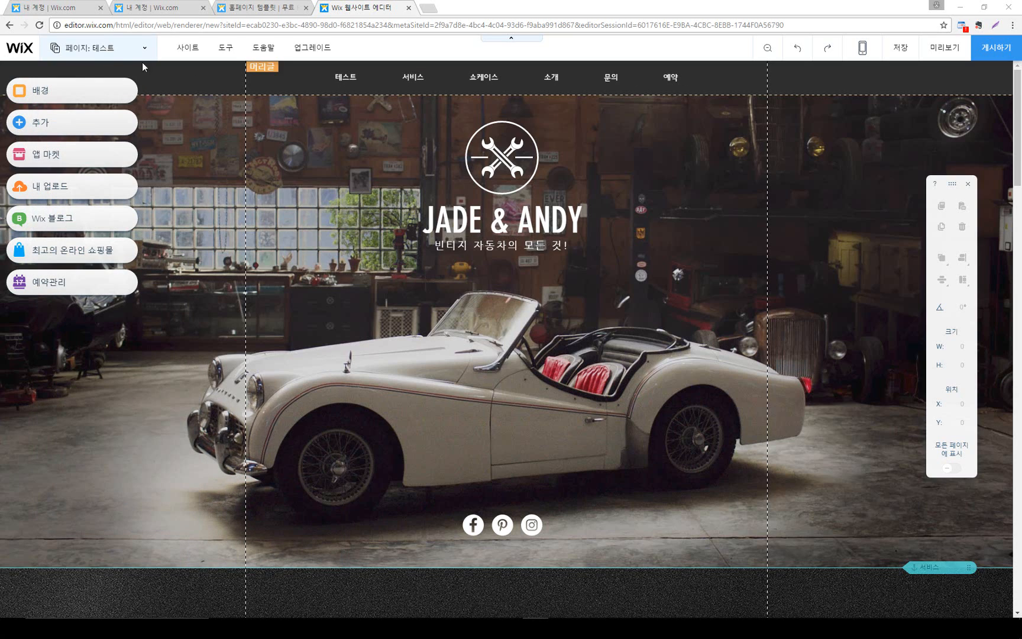
Add a dropdown header named 드롭다운 헤더 to the site menu and nest 서비스, 쇼케이스 and 소개 under it
{"action": "left_click", "coordinate": [142, 56]}
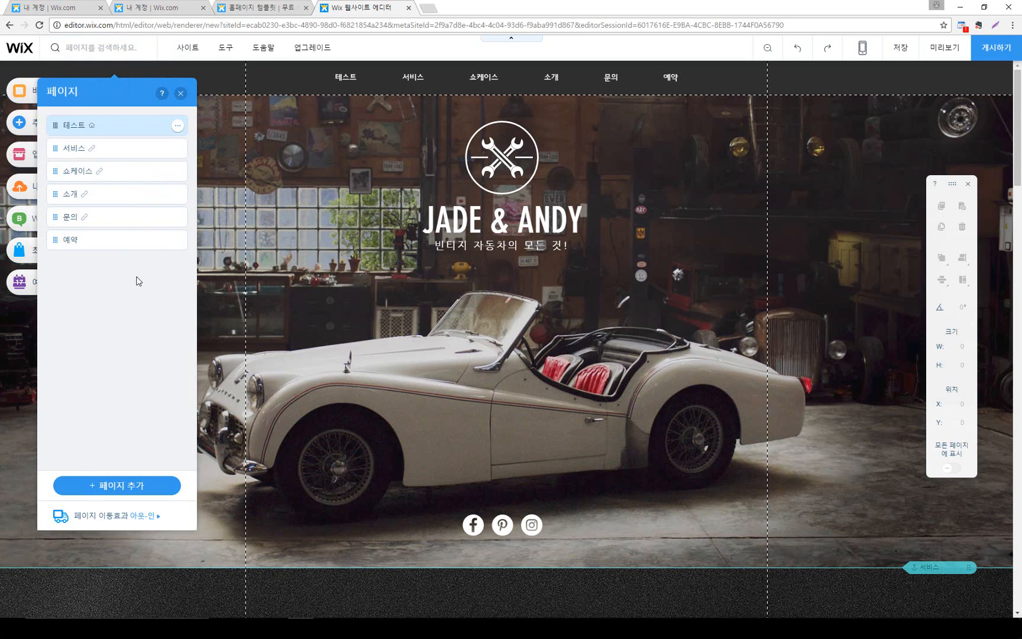
{"action": "left_click", "coordinate": [139, 489]}
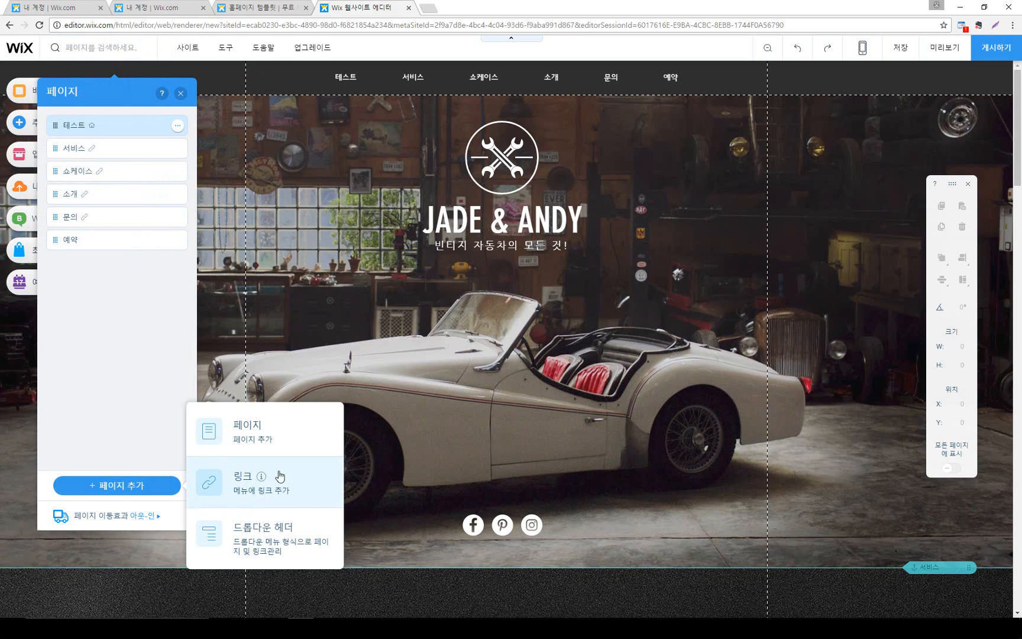
{"action": "left_click", "coordinate": [295, 542]}
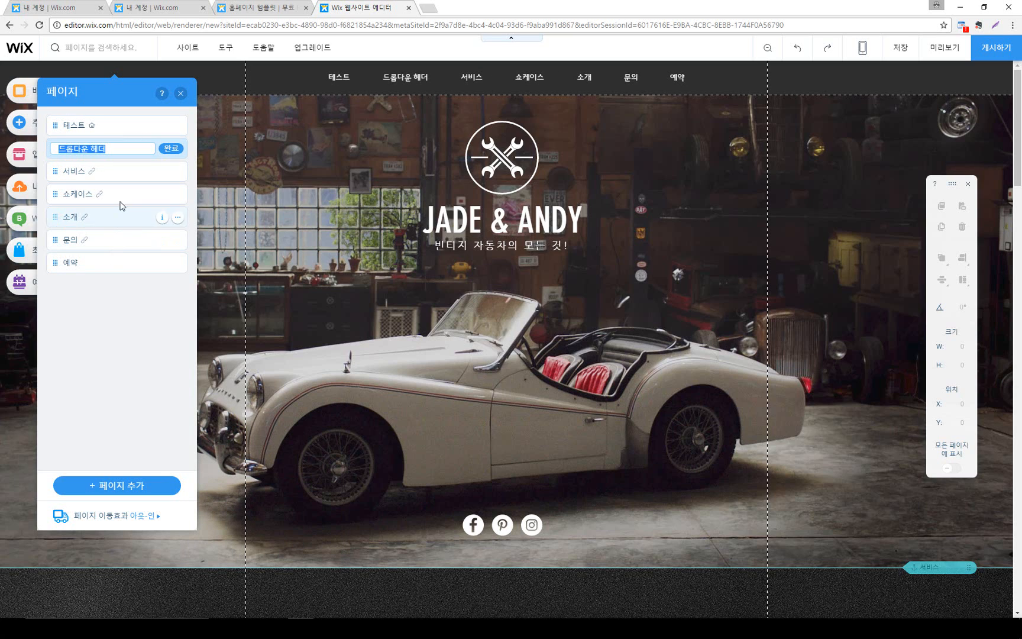
{"action": "left_click", "coordinate": [173, 149]}
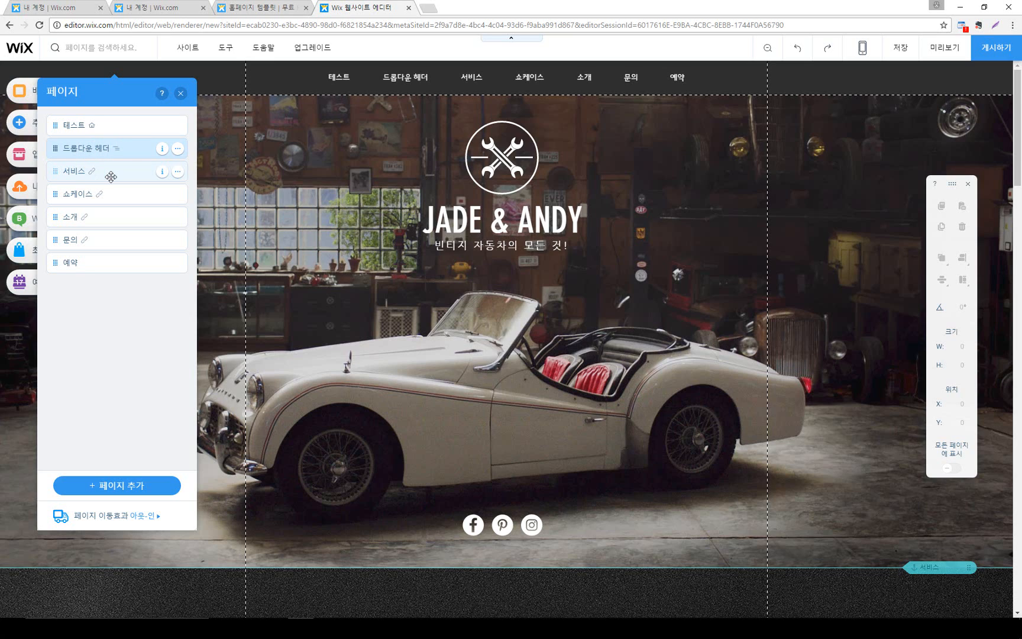
{"action": "left_click_drag", "start_coordinate": [113, 172], "coordinate": [126, 216]}
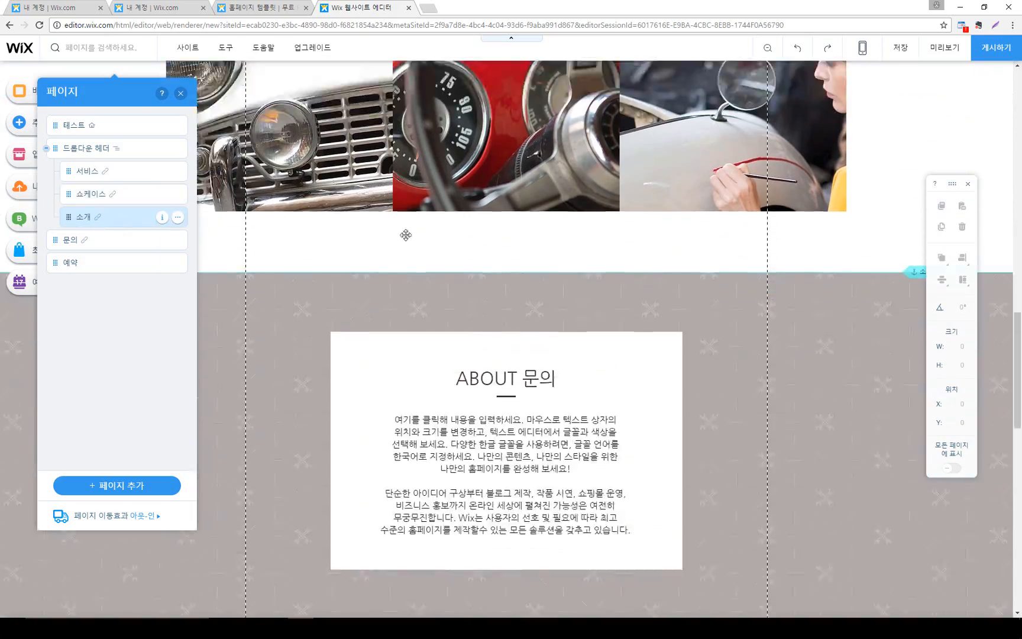
Check the 드롭다운 헤더 submenu in preview mode and return to the editor
{"action": "scroll", "coordinate": [684, 231], "scroll_direction": "up", "scroll_amount": 18}
{"action": "scroll", "coordinate": [686, 238], "scroll_direction": "up", "scroll_amount": 6}
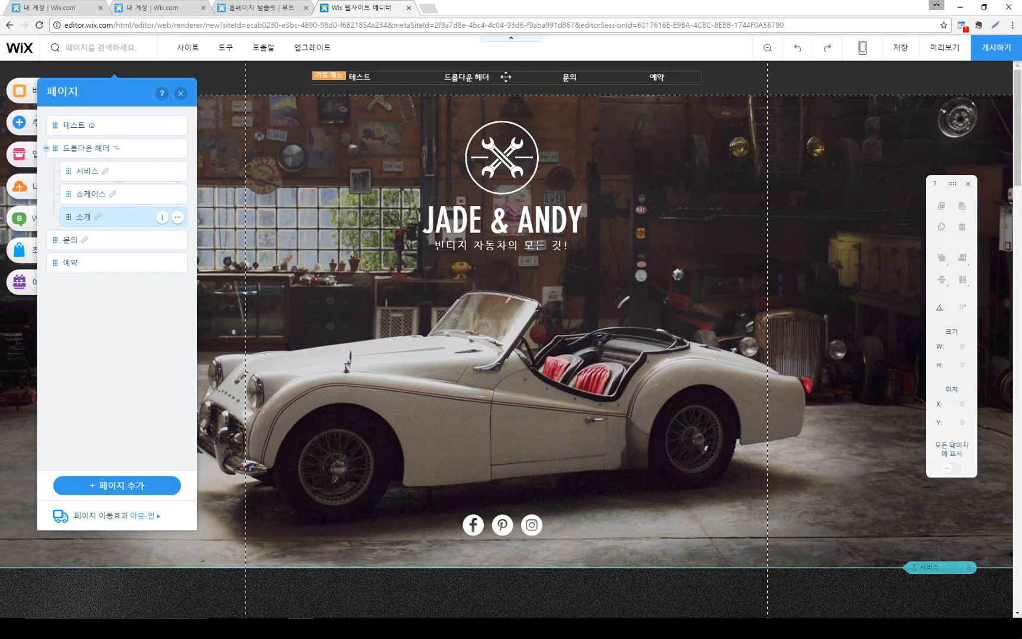
{"action": "left_click", "coordinate": [946, 47]}
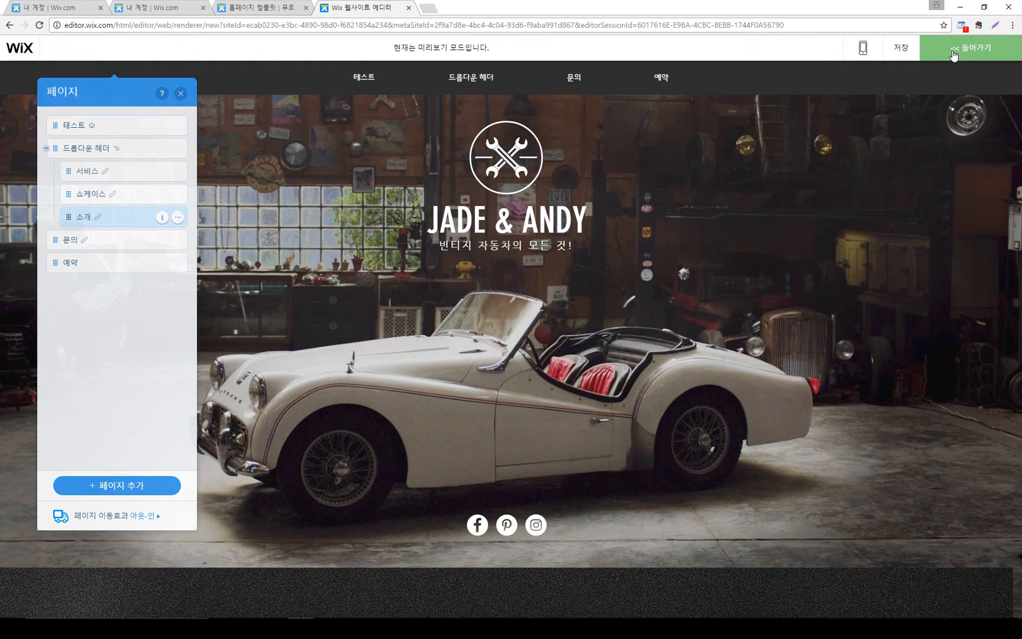
{"action": "mouse_move", "coordinate": [484, 81]}
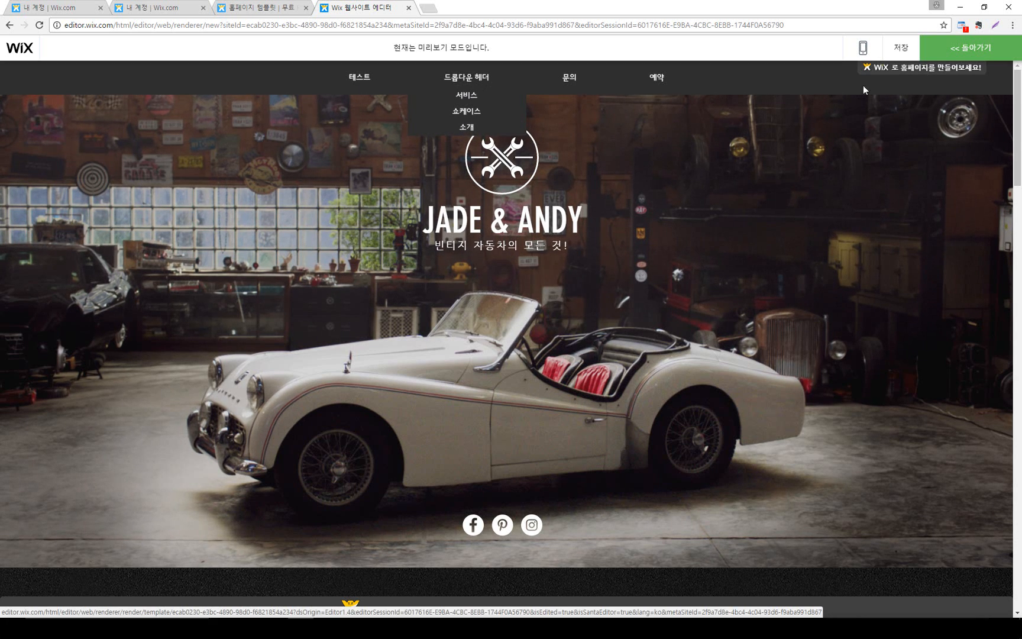
{"action": "left_click", "coordinate": [971, 47]}
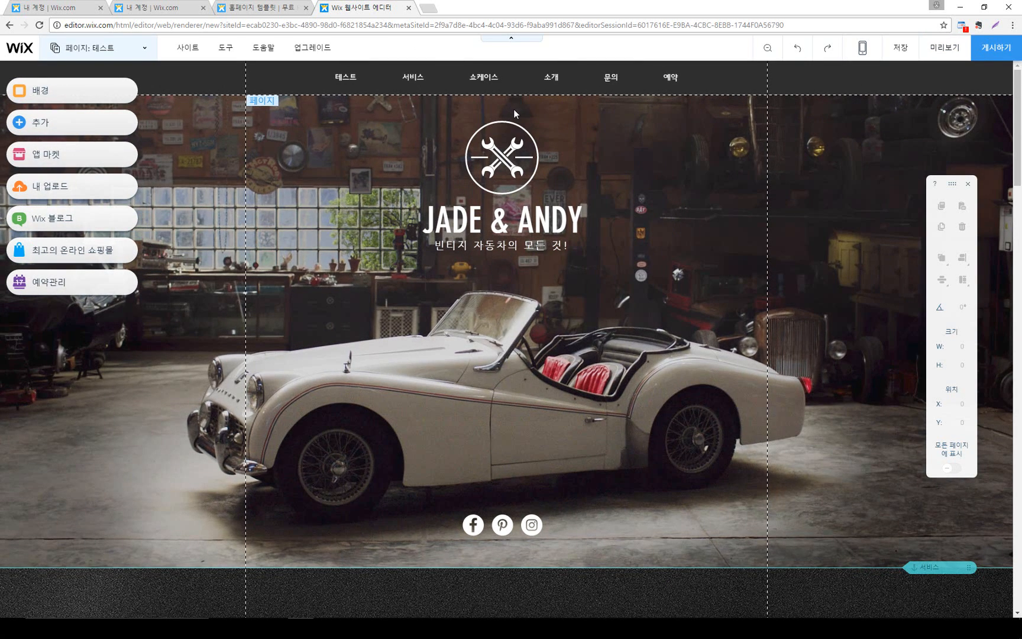
Set the page transition effect to 크로스페이드 after trying 가로 이동, and close the page settings
{"action": "left_click", "coordinate": [131, 57]}
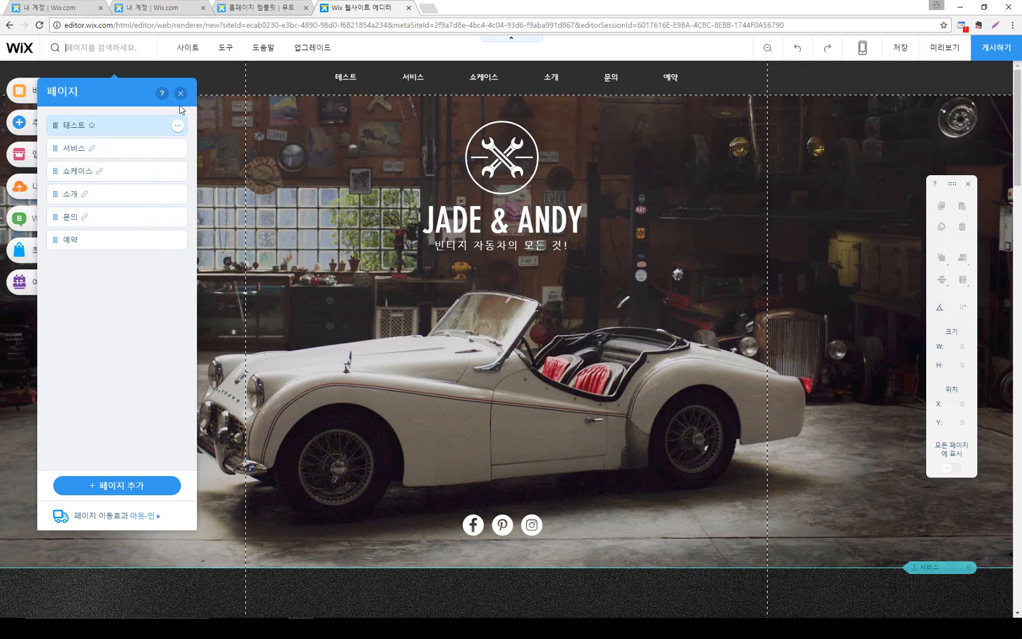
{"action": "left_click", "coordinate": [142, 516]}
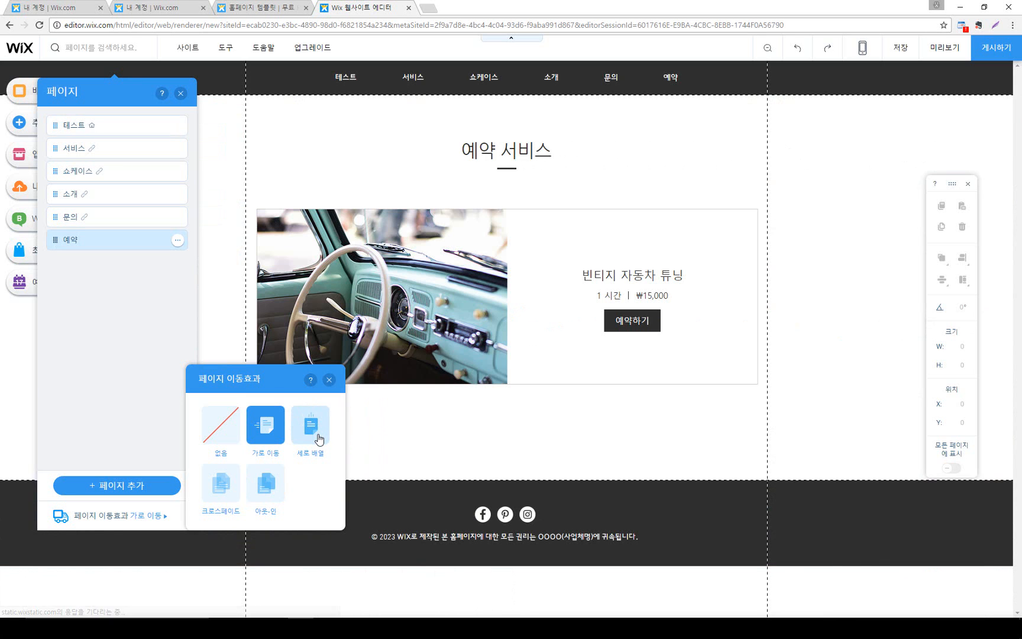
{"action": "left_click", "coordinate": [144, 223]}
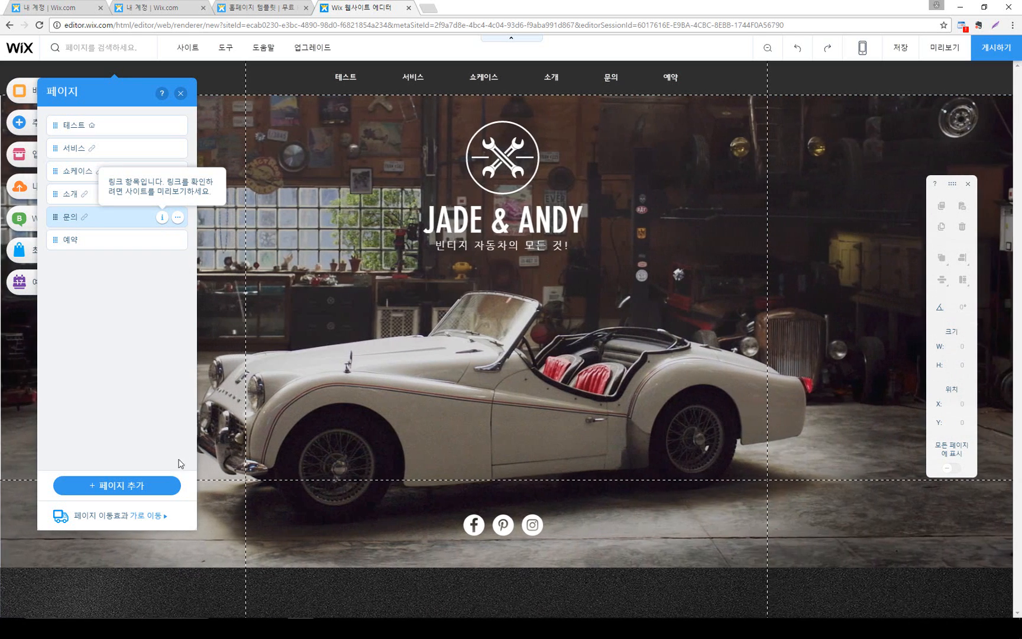
{"action": "left_click", "coordinate": [156, 516]}
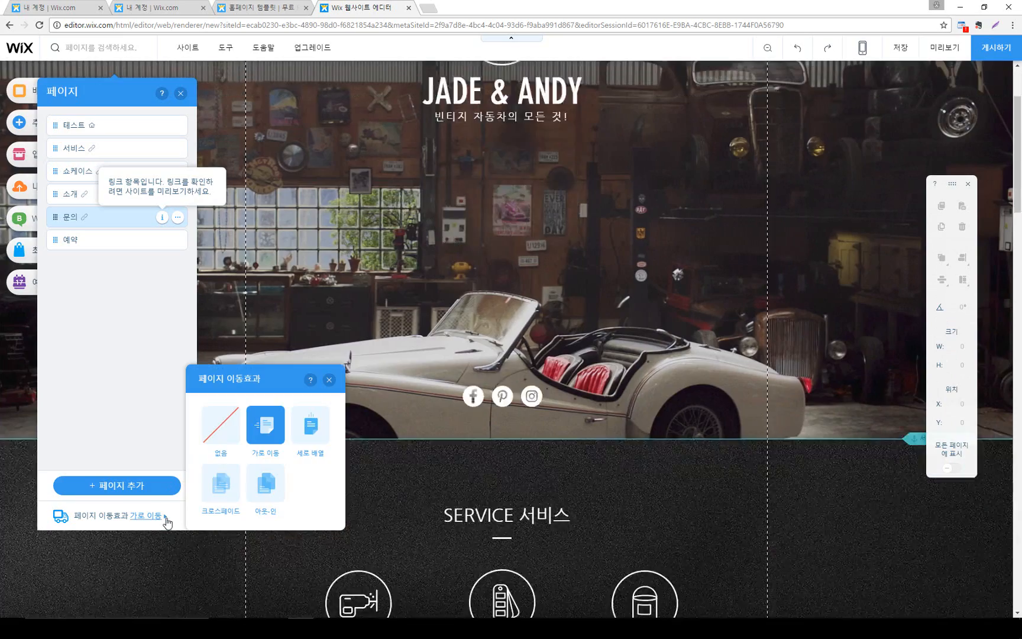
{"action": "left_click", "coordinate": [221, 500]}
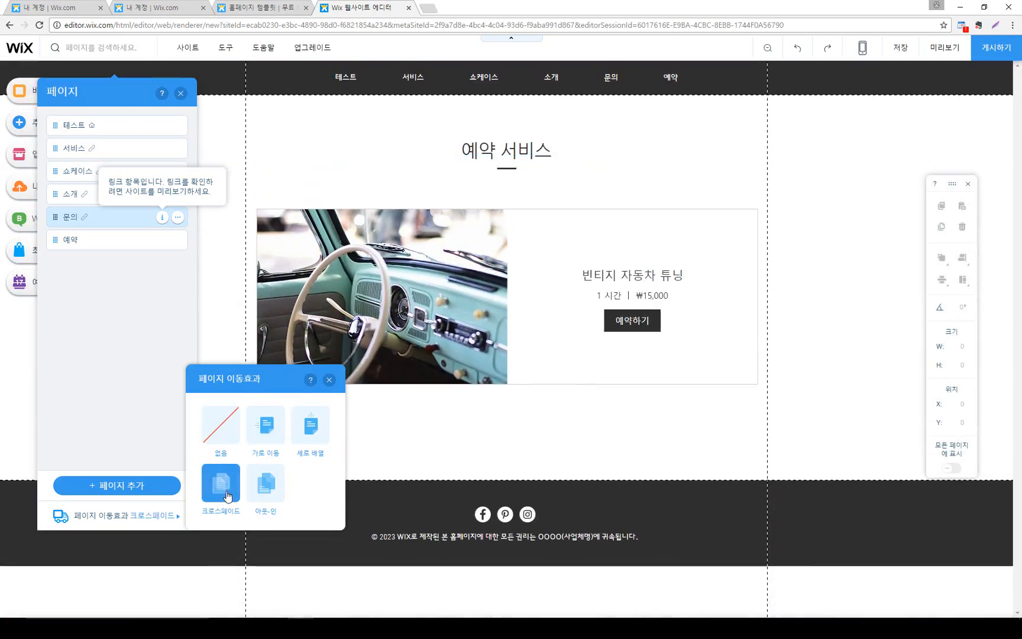
{"action": "left_click", "coordinate": [329, 380]}
{"action": "left_click", "coordinate": [180, 93]}
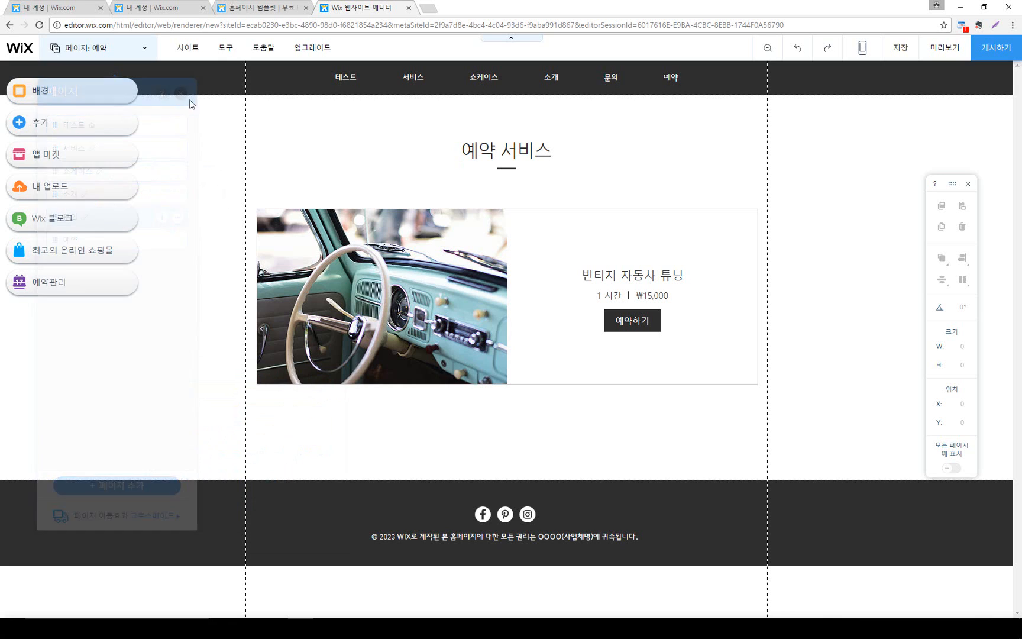
Switch from the 예약 page back to the 테스트 page for editing
{"action": "left_click", "coordinate": [856, 174]}
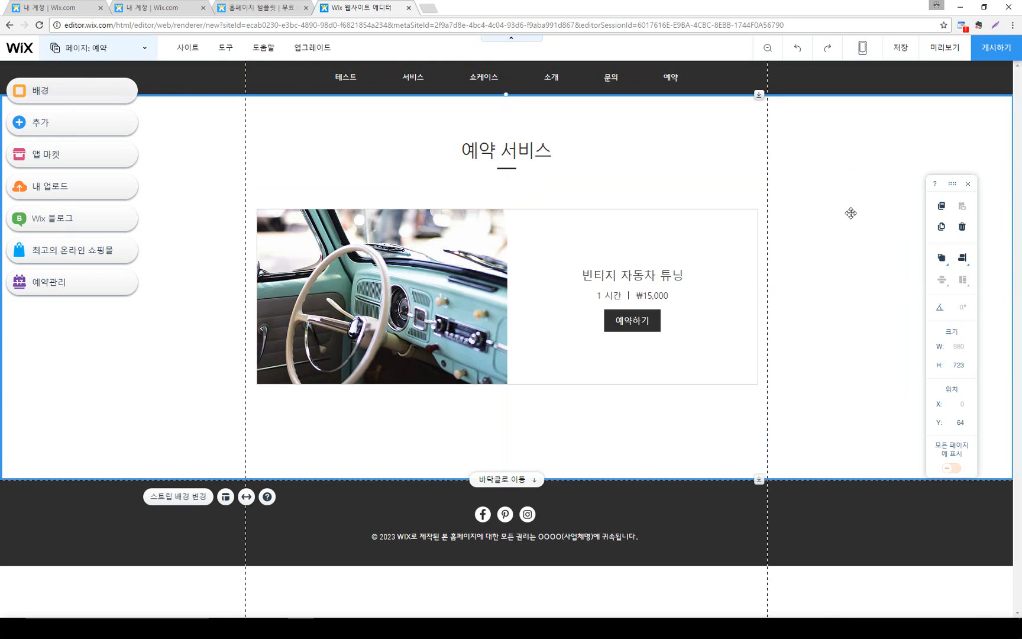
{"action": "left_click", "coordinate": [425, 82]}
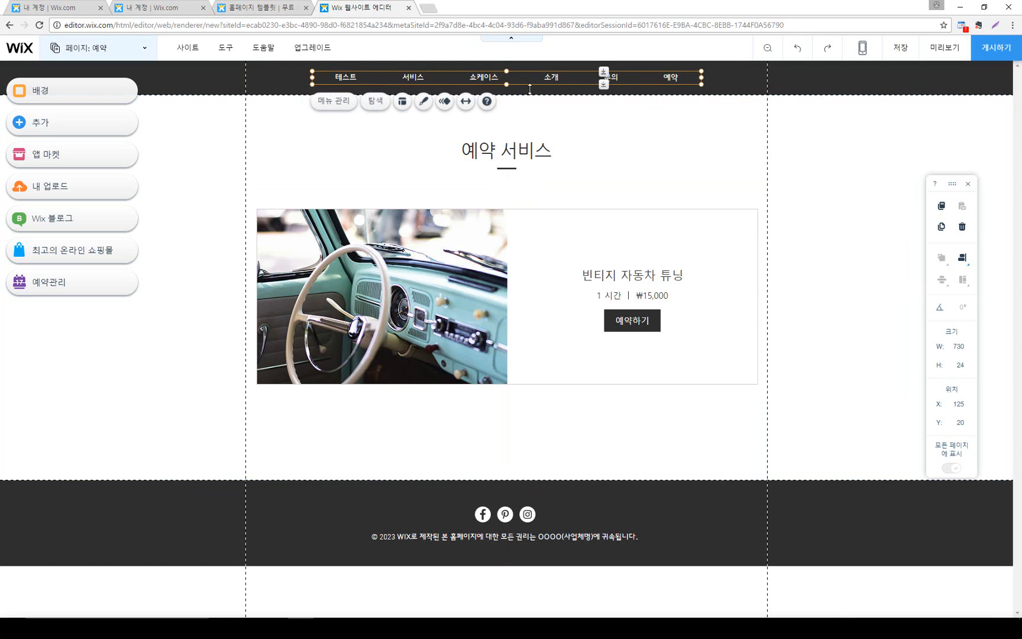
{"action": "left_click", "coordinate": [98, 47]}
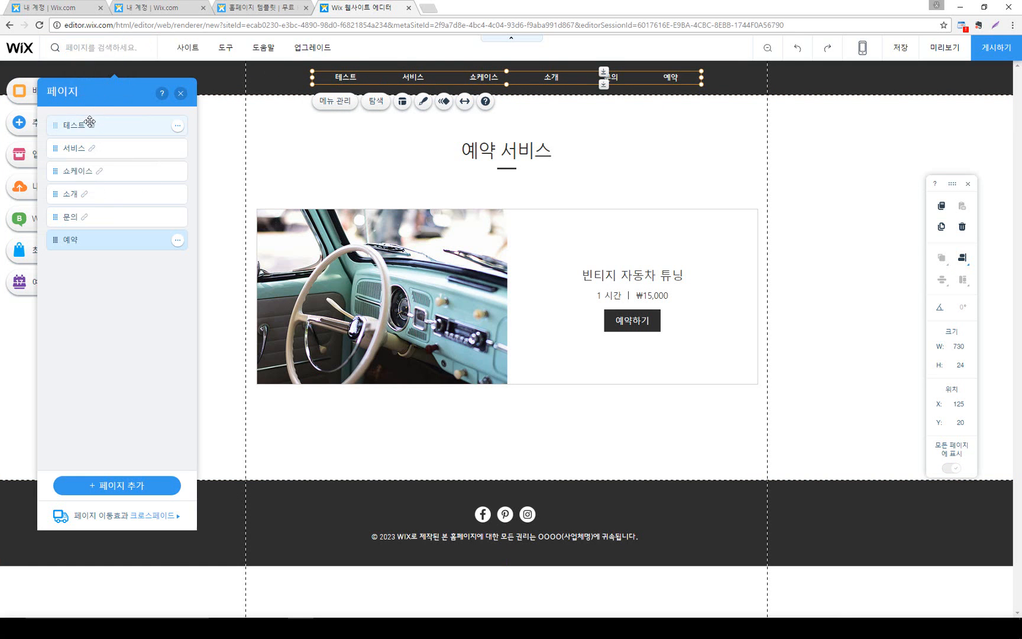
{"action": "left_click", "coordinate": [117, 127]}
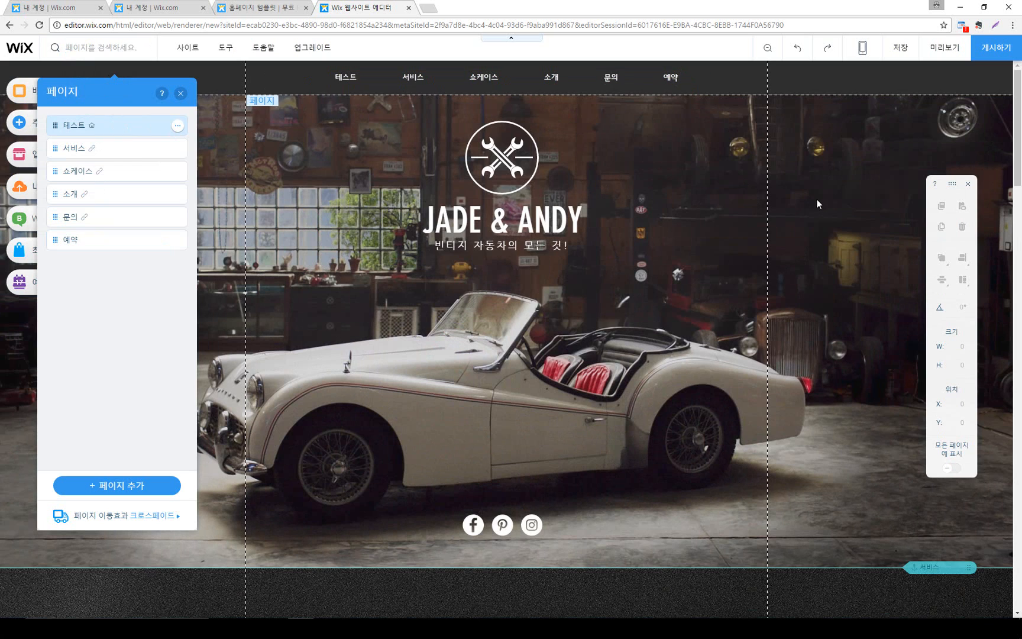
Preview the 테스트 page, look through its sections and return to the editor
{"action": "left_click", "coordinate": [182, 50]}
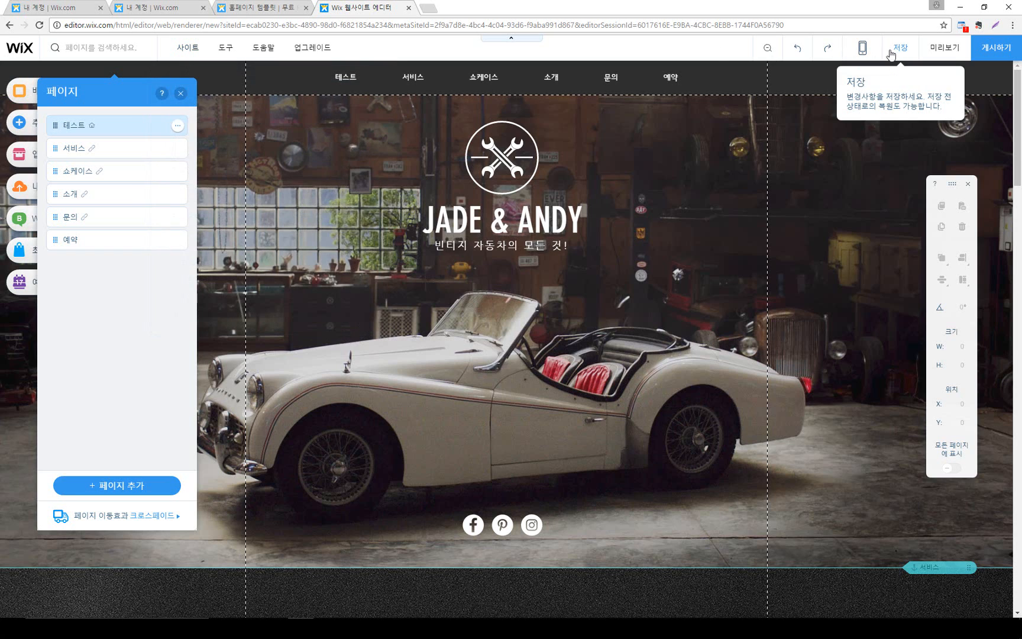
{"action": "mouse_move", "coordinate": [185, 52]}
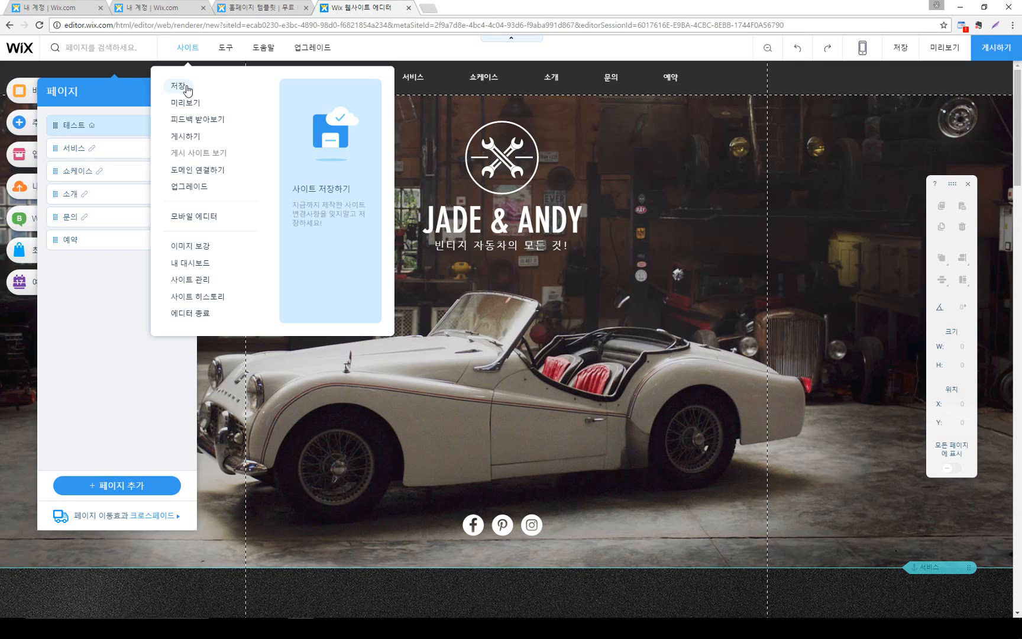
{"action": "left_click", "coordinate": [188, 89]}
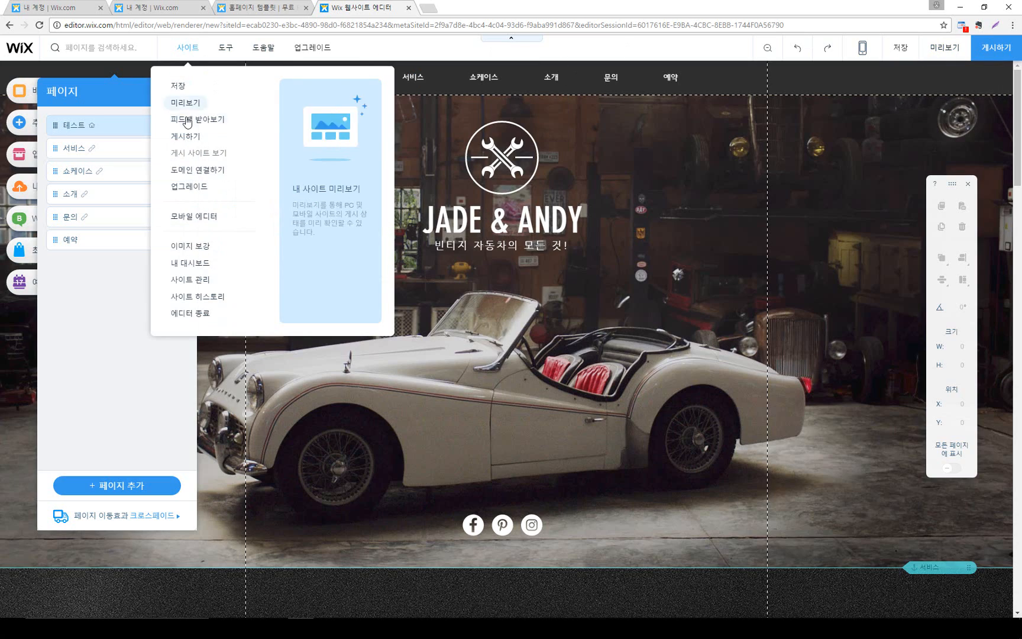
{"action": "left_click", "coordinate": [187, 104]}
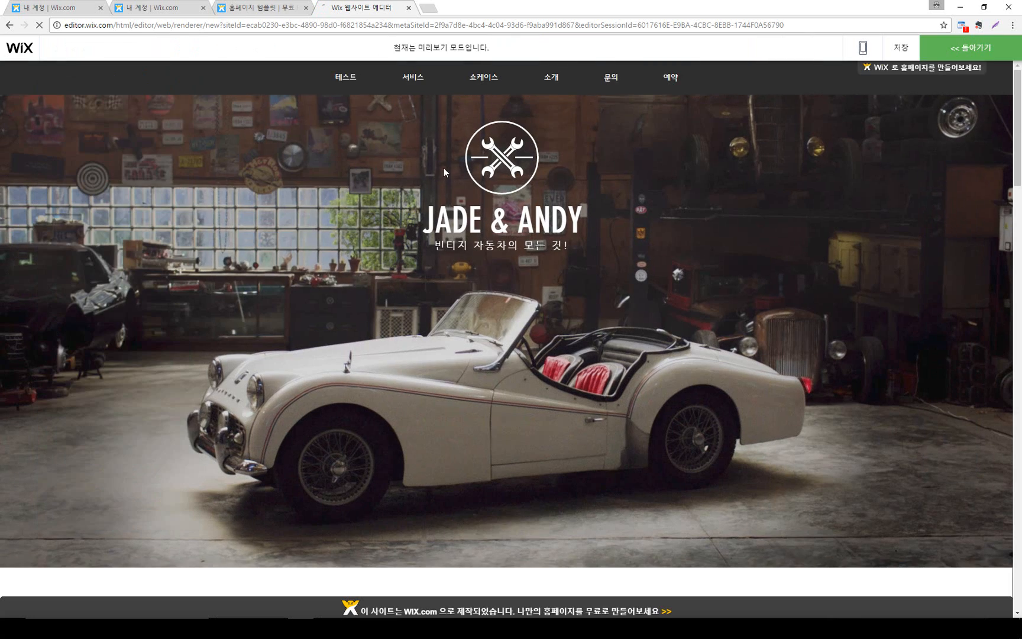
{"action": "scroll", "coordinate": [448, 178], "scroll_direction": "down", "scroll_amount": 10}
{"action": "scroll", "coordinate": [452, 189], "scroll_direction": "down", "scroll_amount": 12}
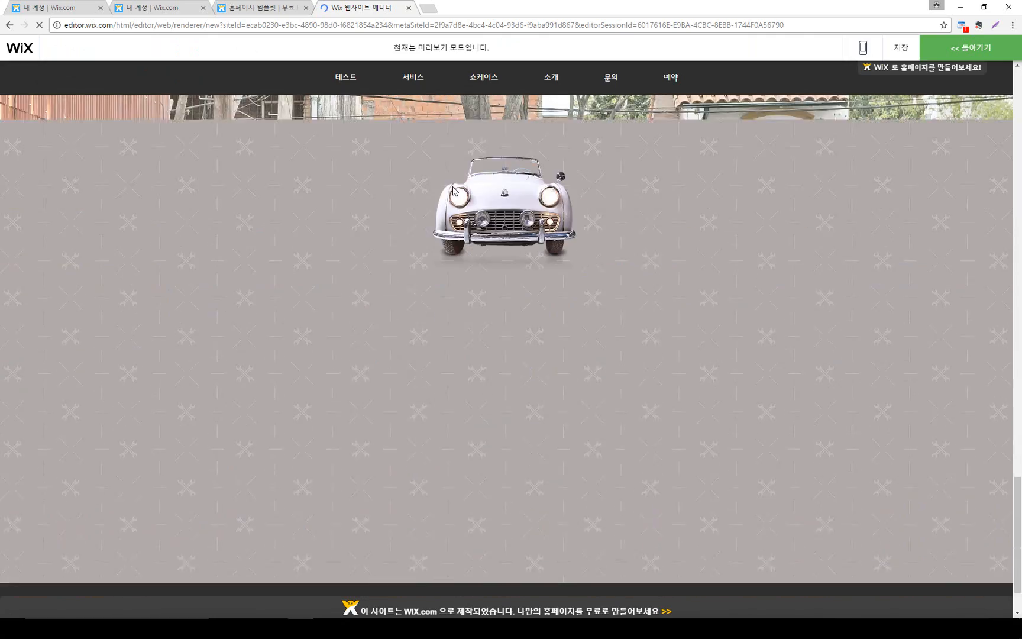
{"action": "scroll", "coordinate": [458, 191], "scroll_direction": "up", "scroll_amount": 17}
{"action": "scroll", "coordinate": [460, 186], "scroll_direction": "up", "scroll_amount": 10}
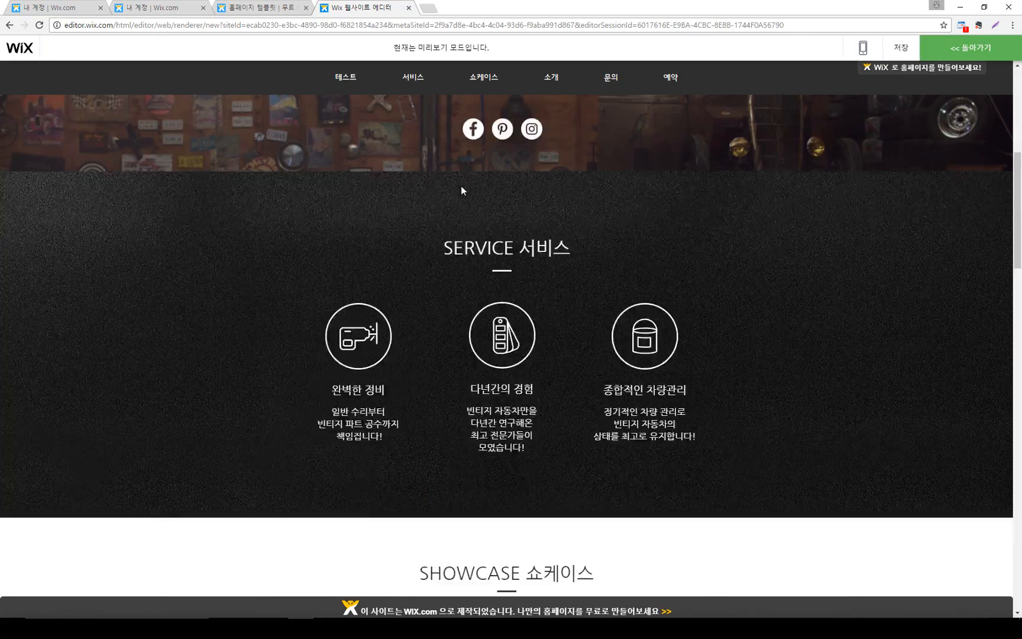
{"action": "left_click", "coordinate": [961, 54]}
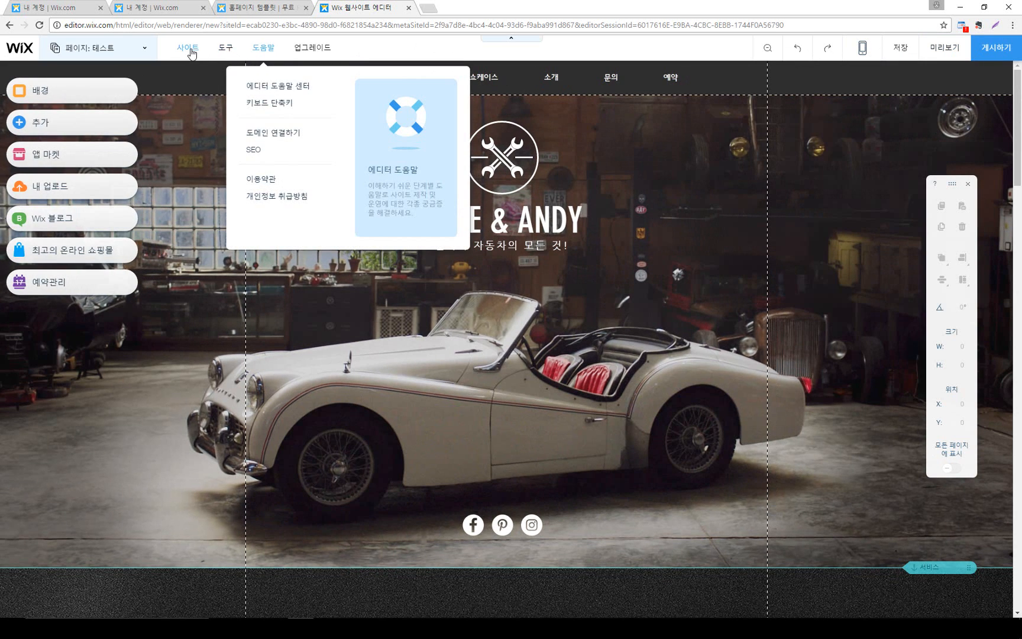
Request feedback on the site and proceed to saving it
{"action": "mouse_move", "coordinate": [188, 58]}
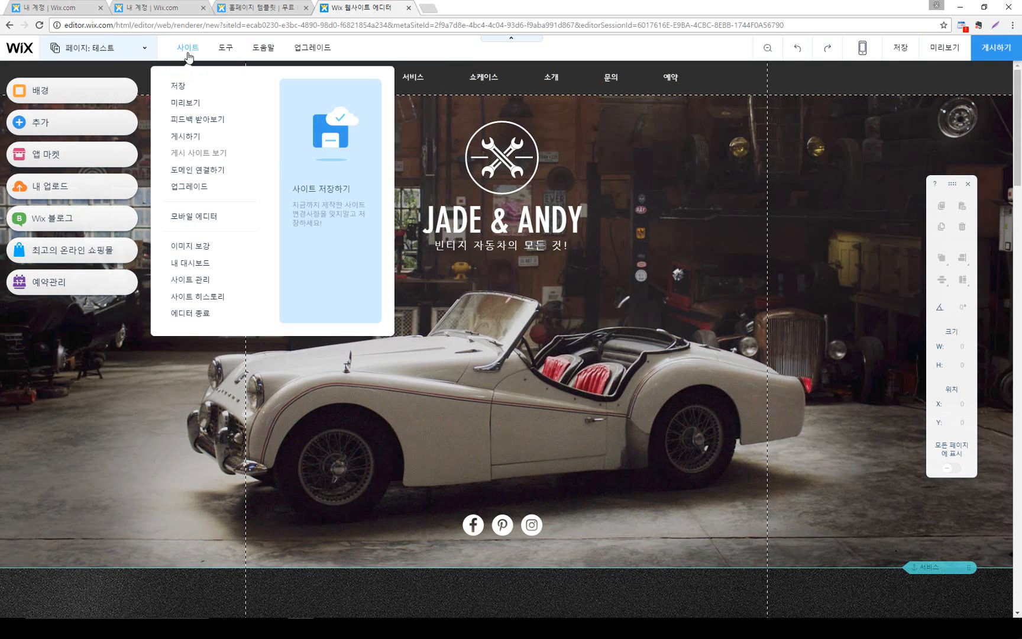
{"action": "left_click", "coordinate": [198, 119]}
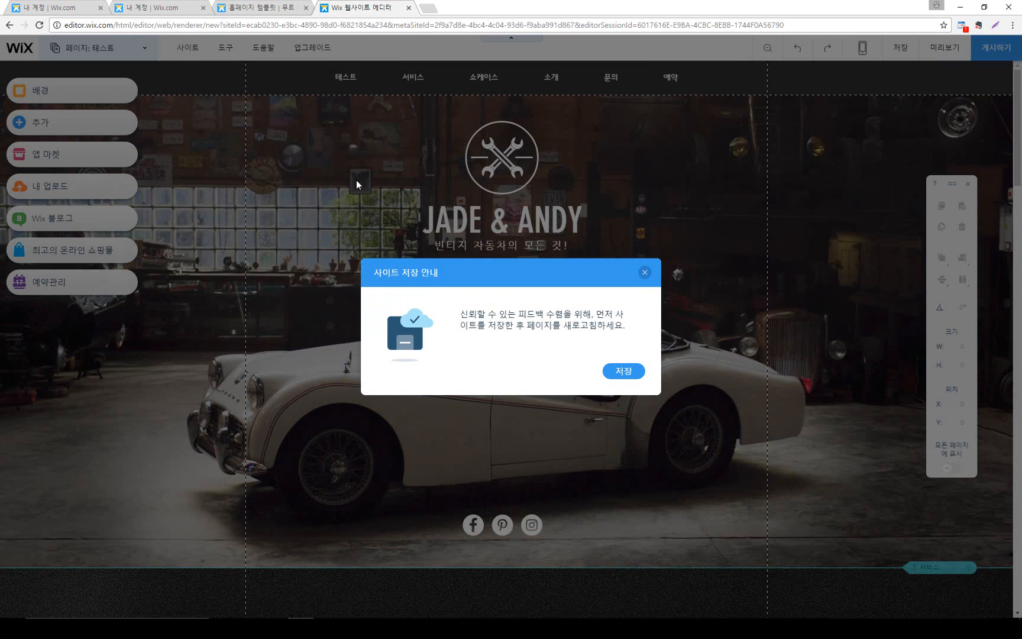
{"action": "left_click", "coordinate": [632, 378]}
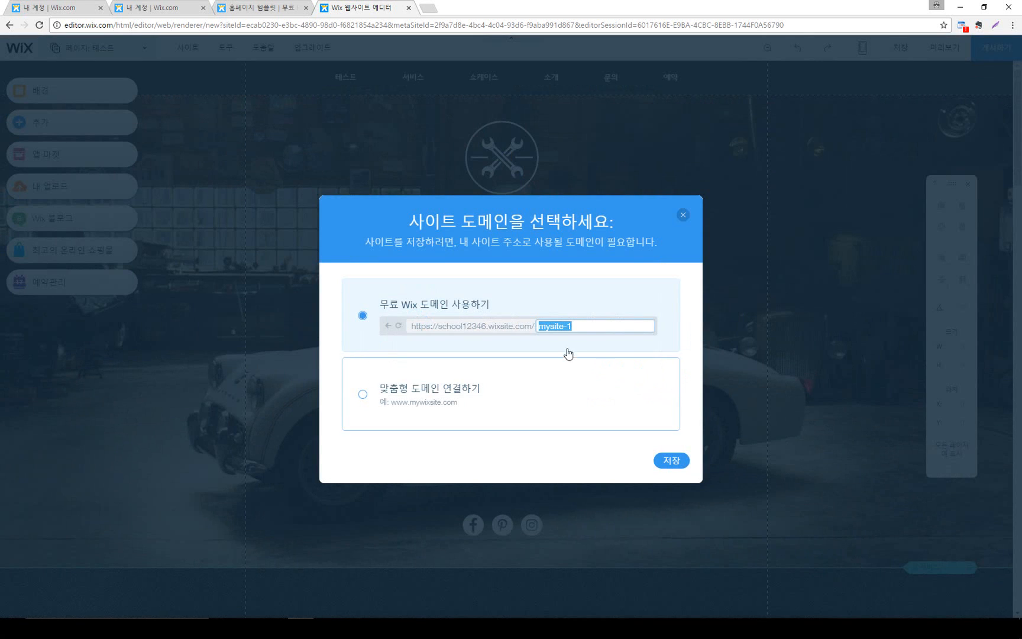
Try replacing the free Wix domain's site name with fsfsdsdf
{"action": "left_click", "coordinate": [383, 307]}
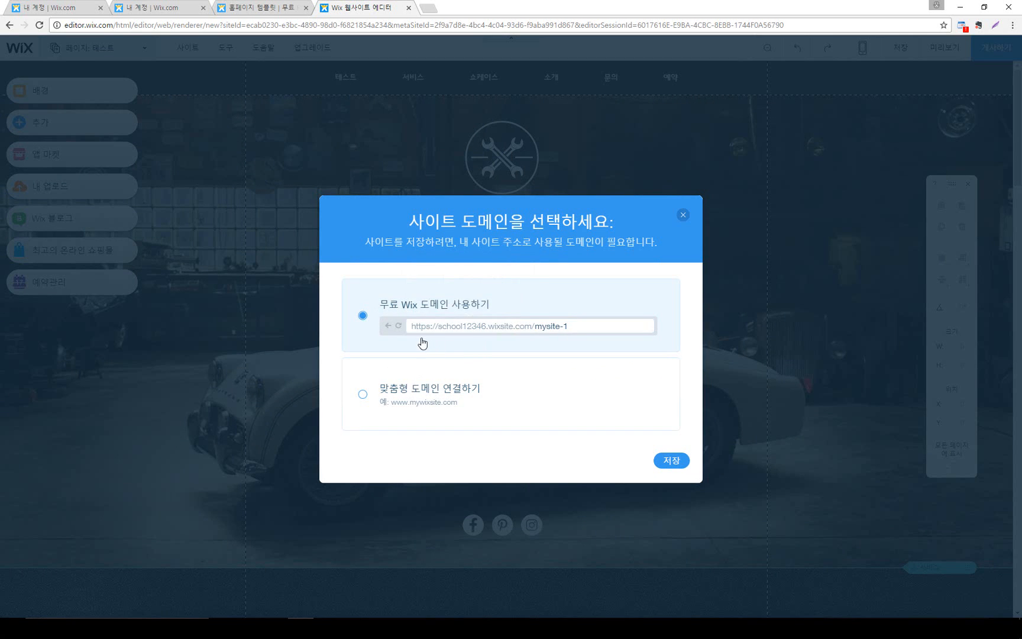
{"action": "mouse_move", "coordinate": [419, 335]}
{"action": "left_click", "coordinate": [586, 328]}
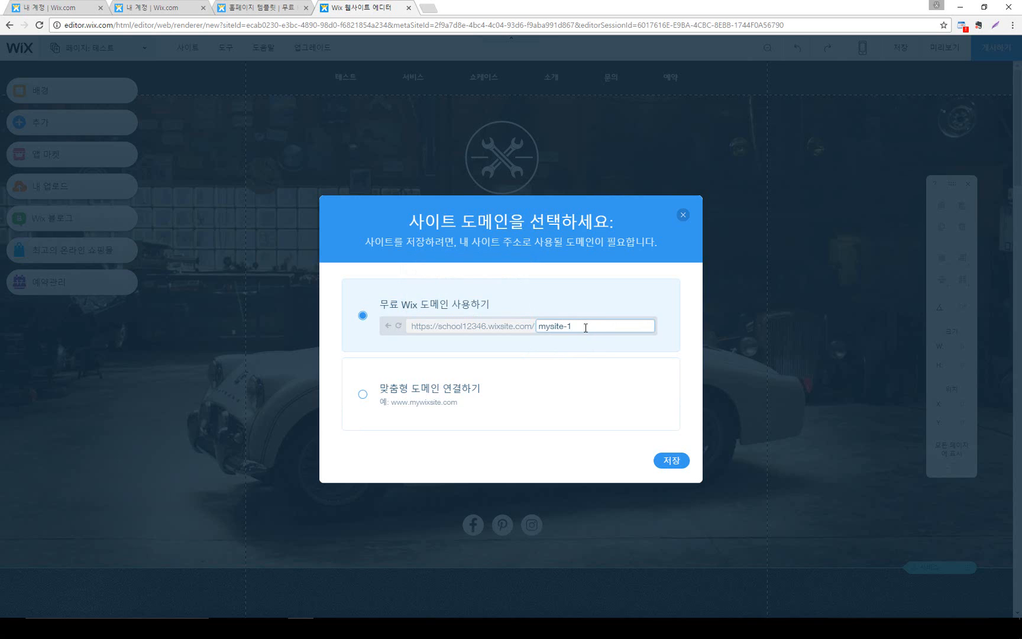
{"action": "key", "text": "BackSpace"}
{"action": "key", "text": "BackSpace"}
{"action": "key", "text": "BackSpace"}
{"action": "key", "text": "BackSpace"}
{"action": "key", "text": "BackSpace"}
{"action": "key", "text": "BackSpace"}
{"action": "key", "text": "BackSpace"}
{"action": "key", "text": "BackSpace"}
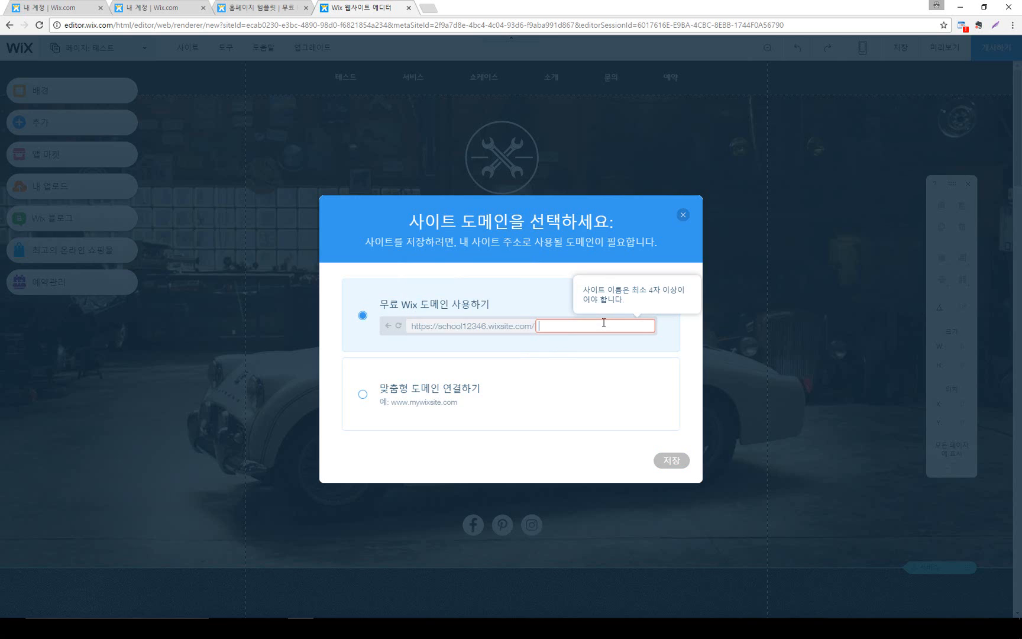
{"action": "type", "text": "ㄹㅇㄹㅇㄴㄹ"}
{"action": "key", "text": "BackSpace"}
{"action": "key", "text": "BackSpace"}
{"action": "key", "text": "BackSpace"}
{"action": "key", "text": "BackSpace"}
{"action": "key", "text": "BackSpace"}
{"action": "key", "text": "BackSpace"}
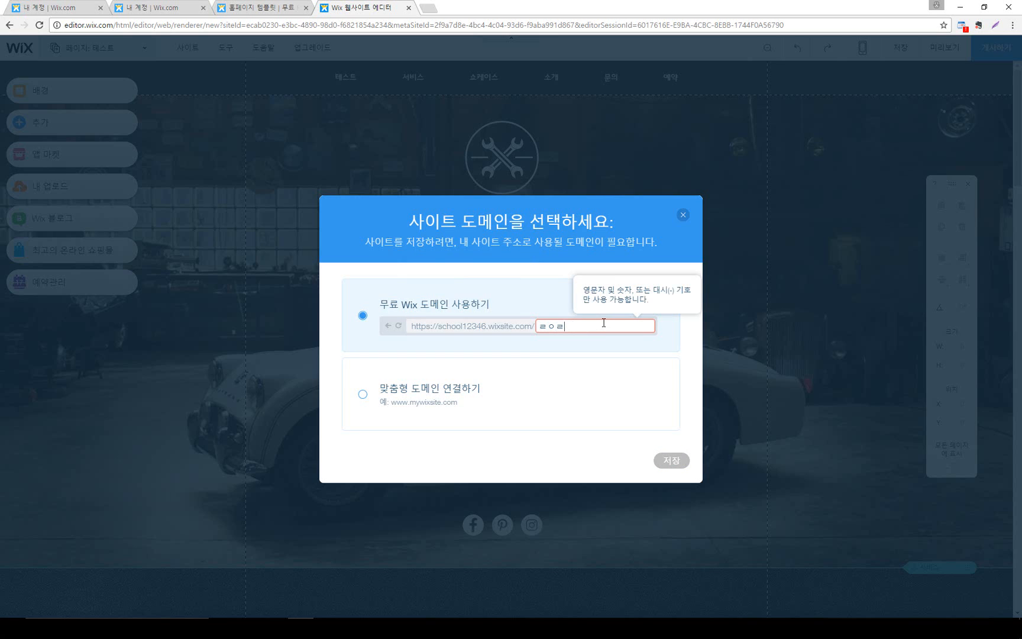
{"action": "type", "text": "fsfsdsdf"}
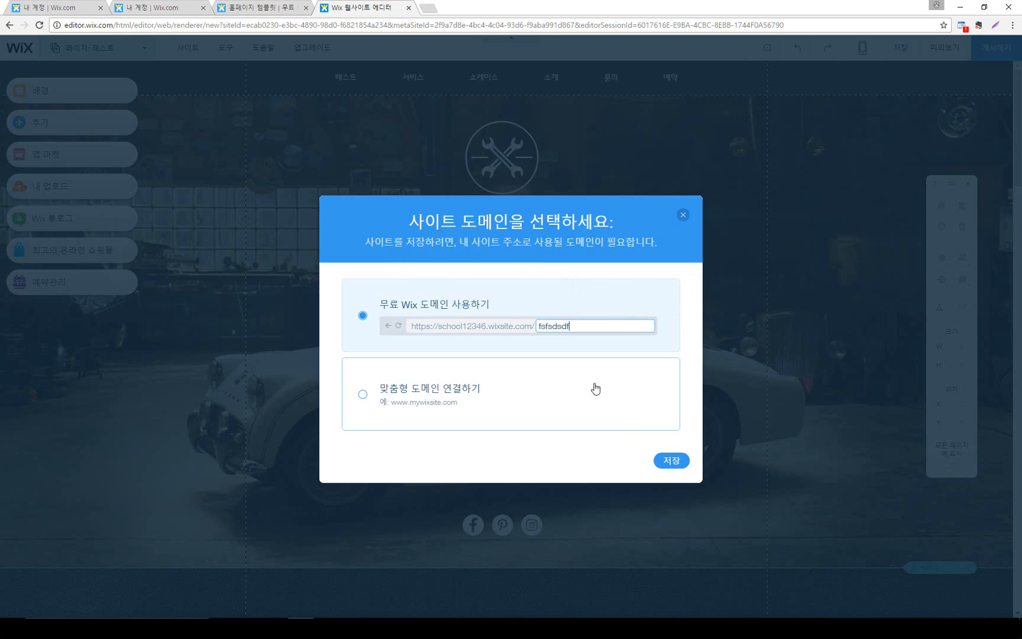
Try school as the site name for the free Wix domain
{"action": "left_click_drag", "start_coordinate": [599, 331], "coordinate": [499, 334]}
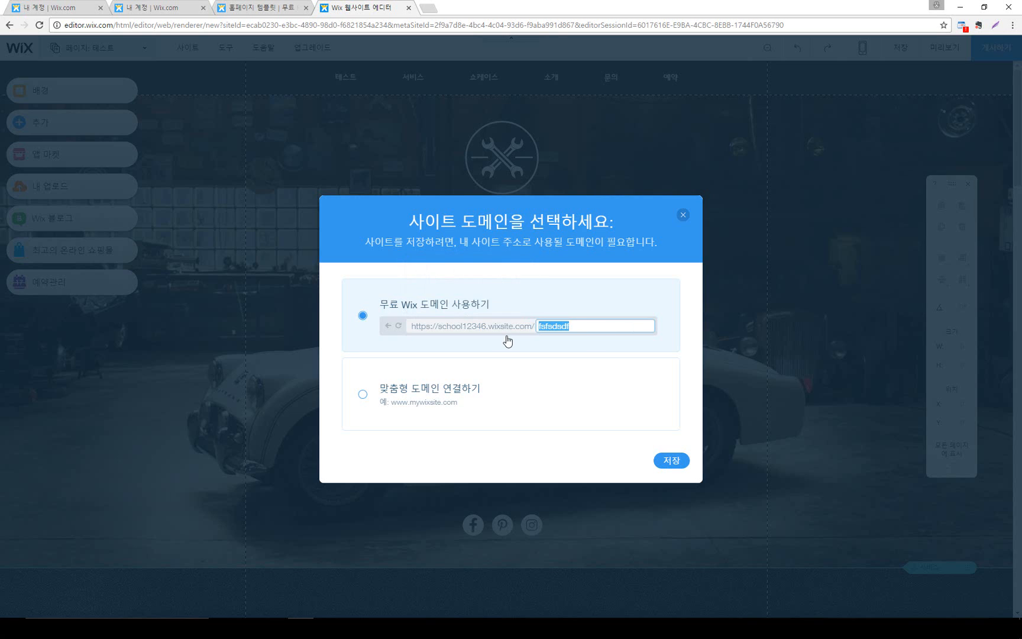
{"action": "type", "text": "st"}
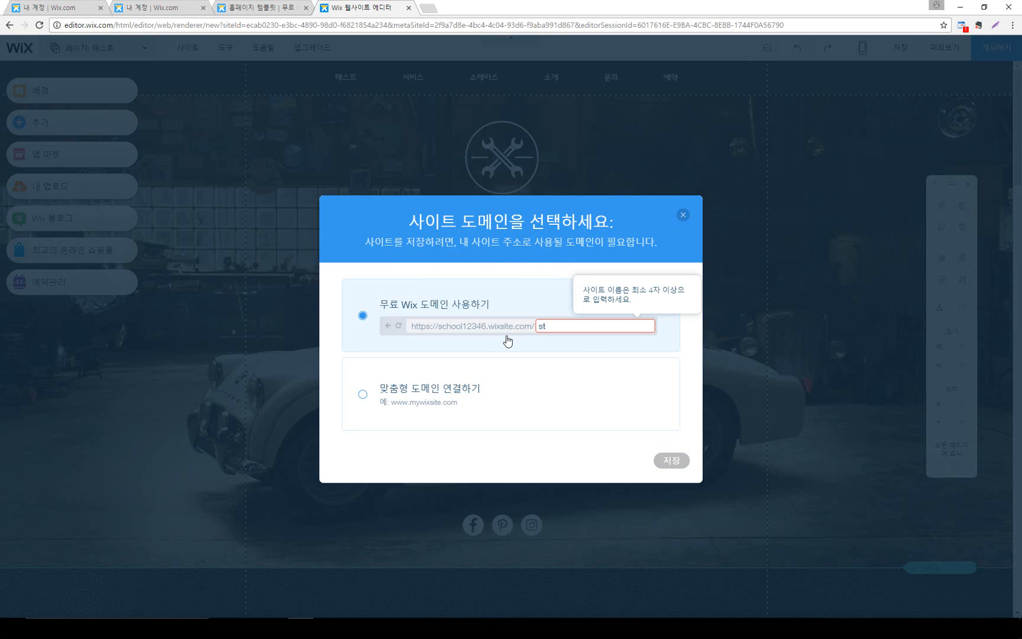
{"action": "key", "text": "BackSpace"}
{"action": "key", "text": "BackSpace"}
{"action": "type", "text": "school"}
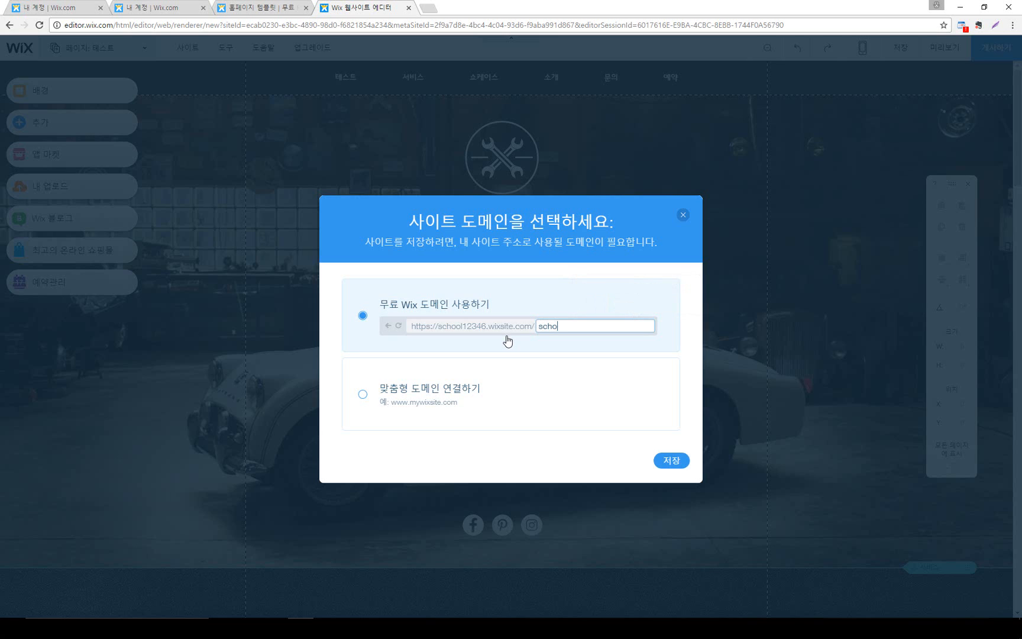
Select the 맞춤형 도메인 연결하기 option and dismiss the domain dialog without saving
{"action": "double_click", "coordinate": [563, 331]}
{"action": "left_click", "coordinate": [535, 375]}
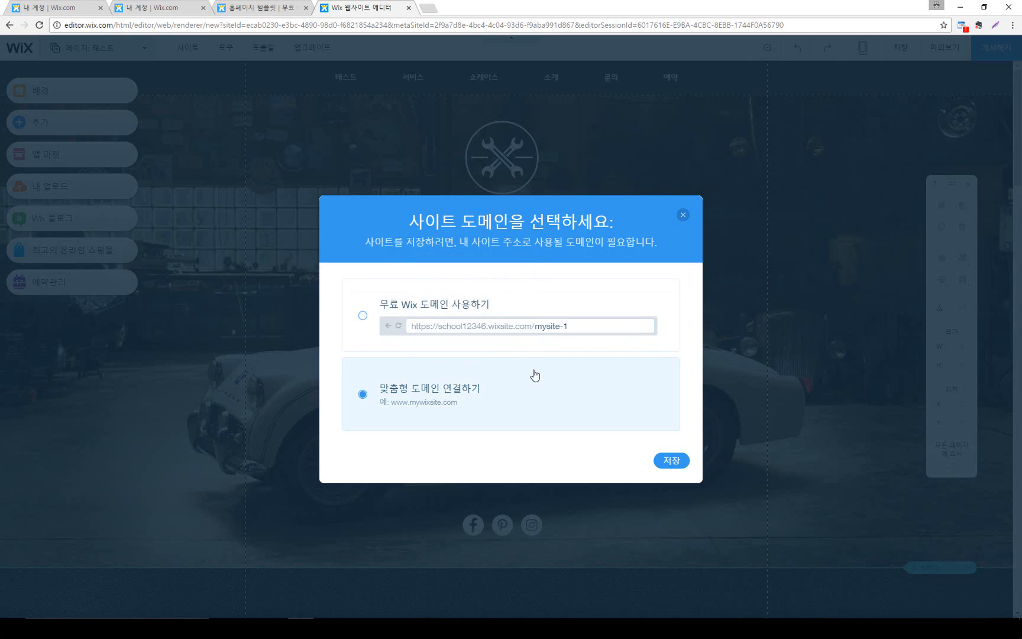
{"action": "left_click", "coordinate": [682, 214]}
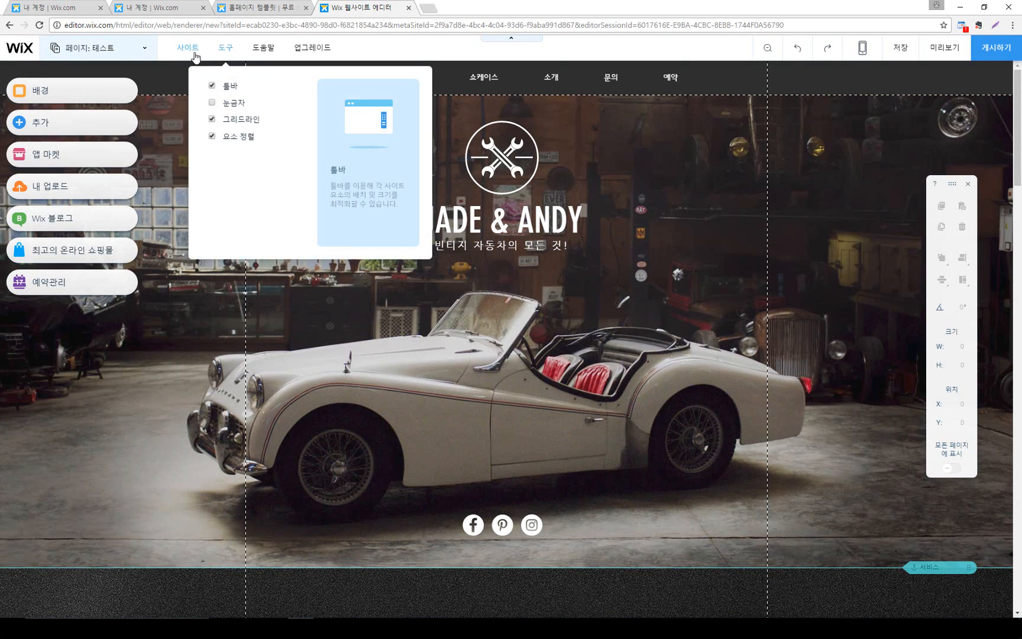
{"action": "mouse_move", "coordinate": [187, 54]}
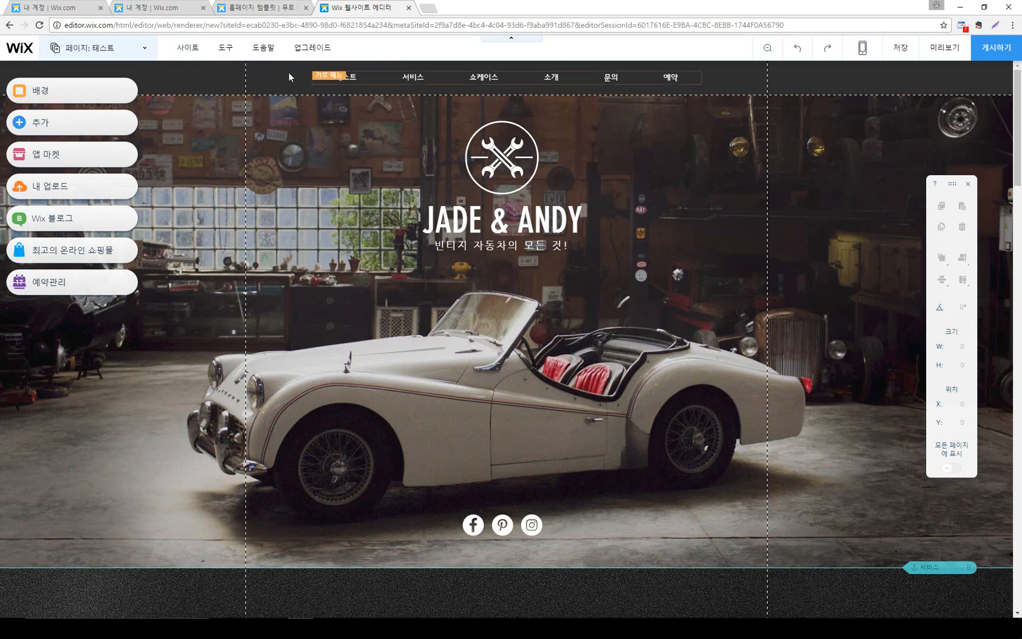
Review the free Wix domain and 맞춤형 도메인 연결하기 options under 도메인 연결하기, closing the dialog without saving
{"action": "mouse_move", "coordinate": [187, 52]}
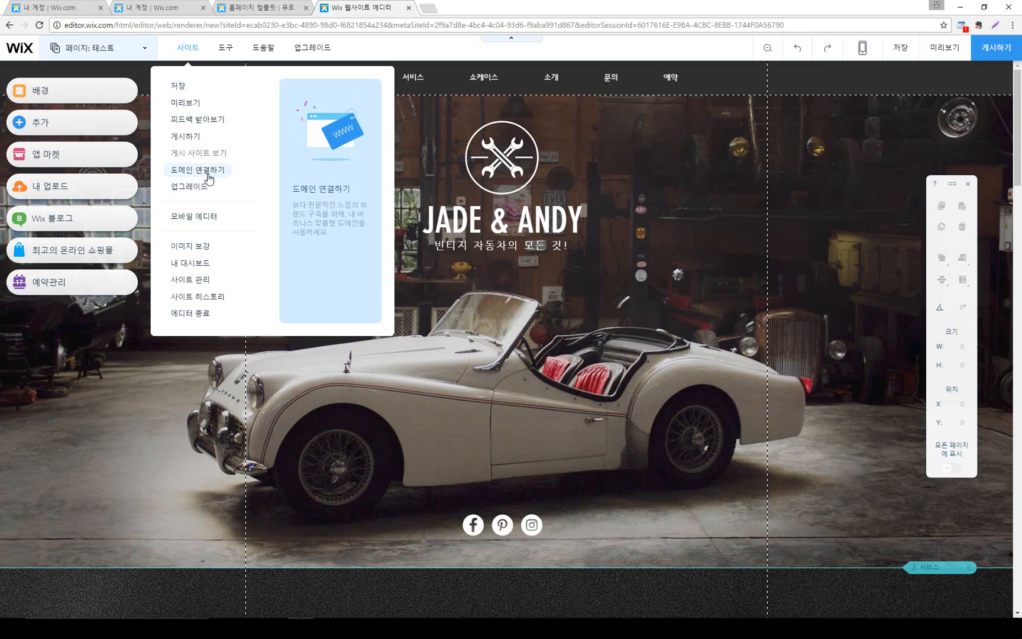
{"action": "left_click", "coordinate": [207, 172]}
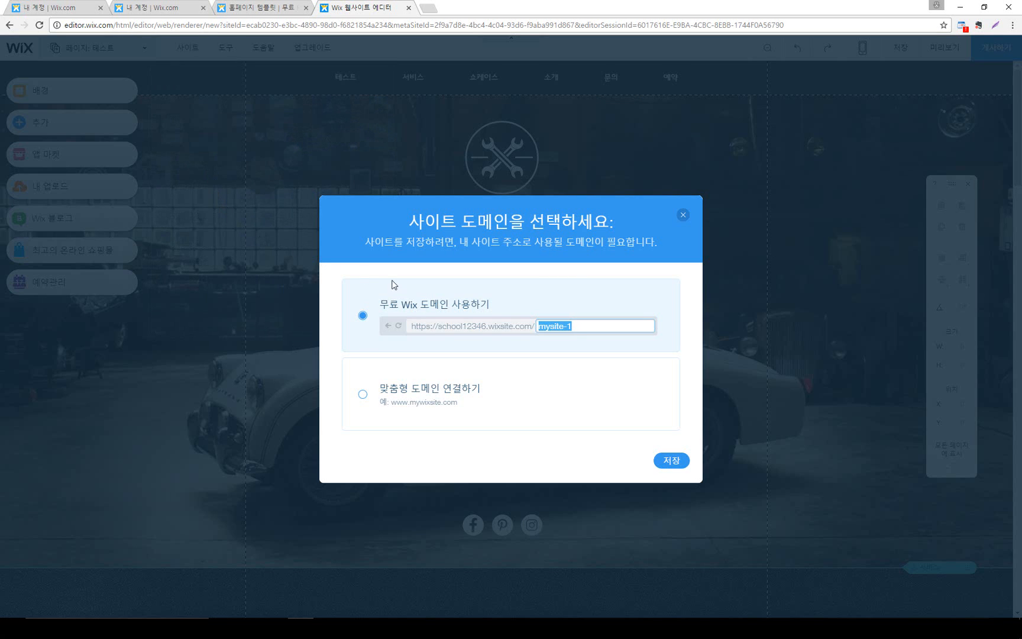
{"action": "left_click", "coordinate": [464, 292]}
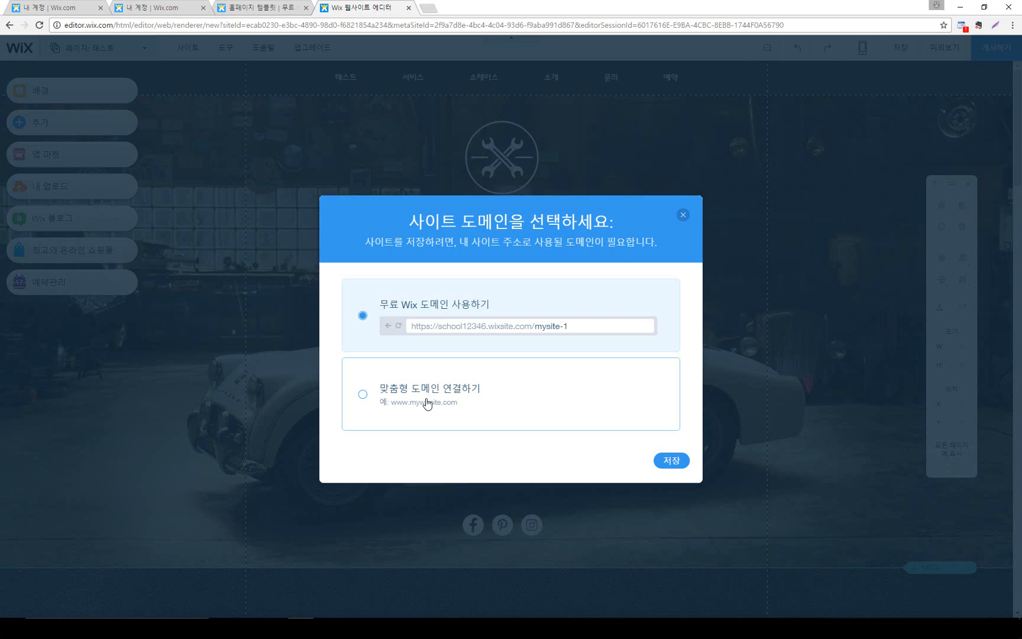
{"action": "left_click", "coordinate": [469, 391]}
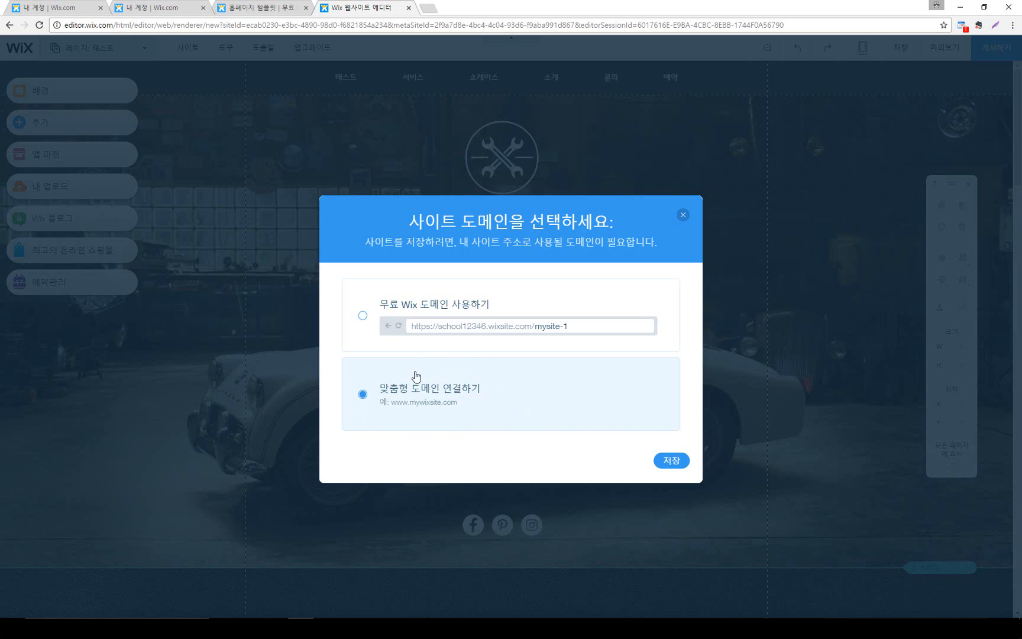
{"action": "left_click", "coordinate": [683, 217]}
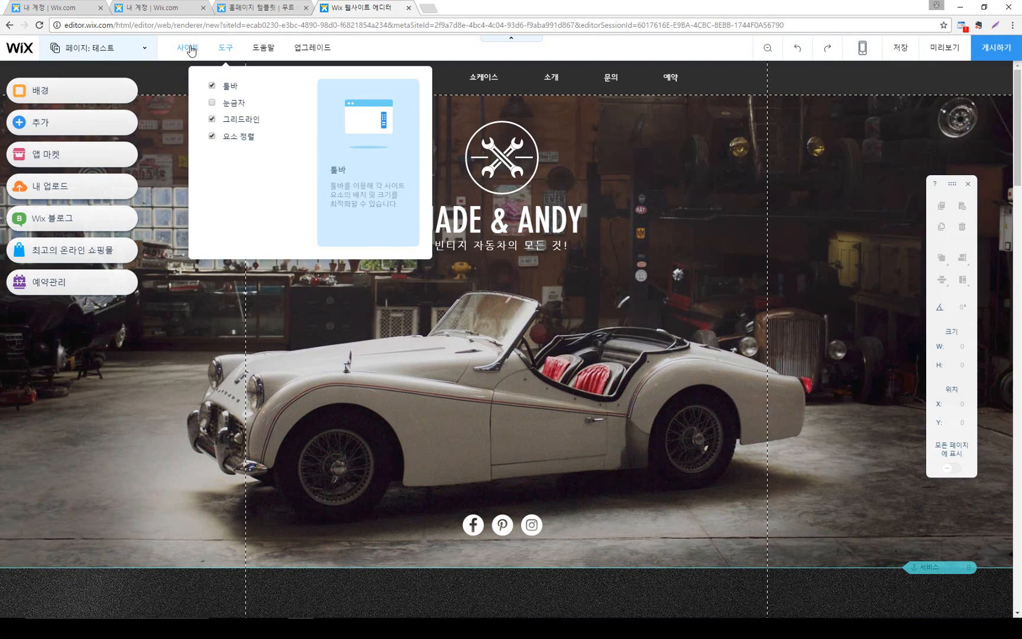
Switch to the mobile editor and hide the round wrench logo above JADE & ANDY, closing the hidden elements list
{"action": "mouse_move", "coordinate": [190, 55]}
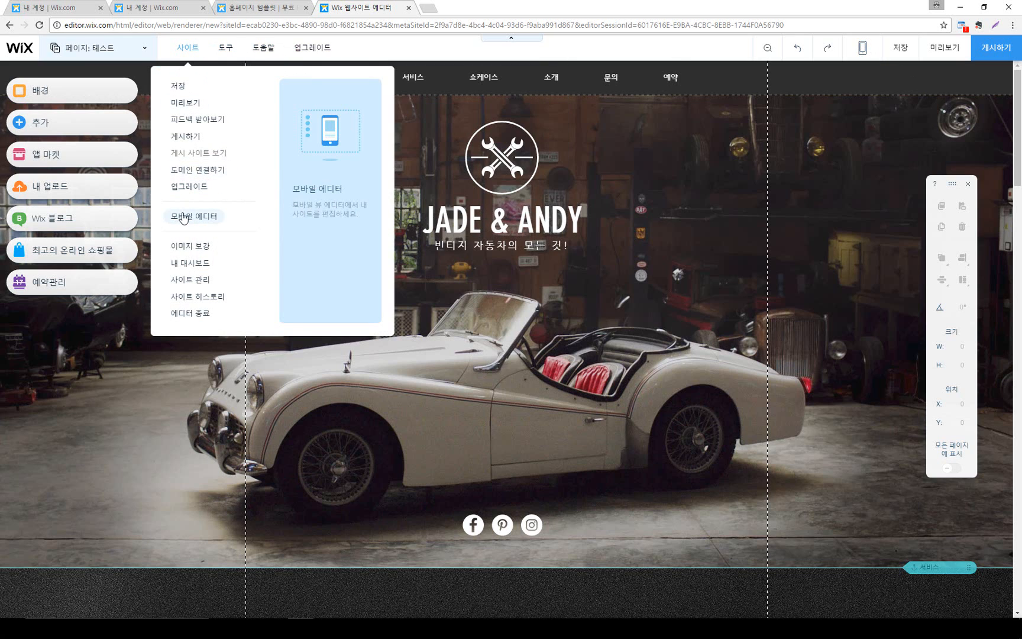
{"action": "left_click", "coordinate": [184, 216]}
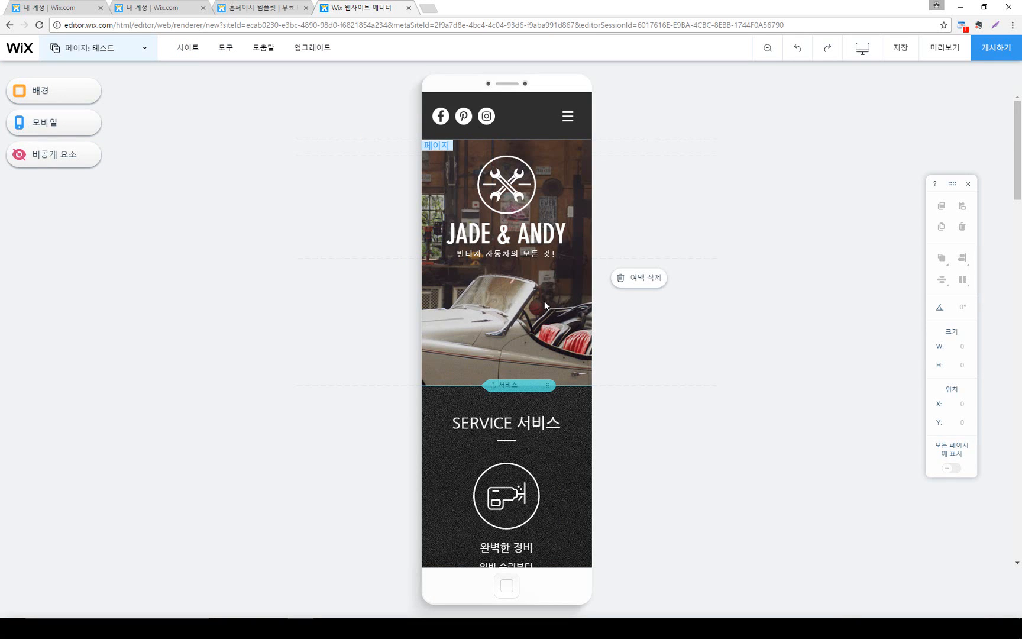
{"action": "left_click", "coordinate": [523, 205]}
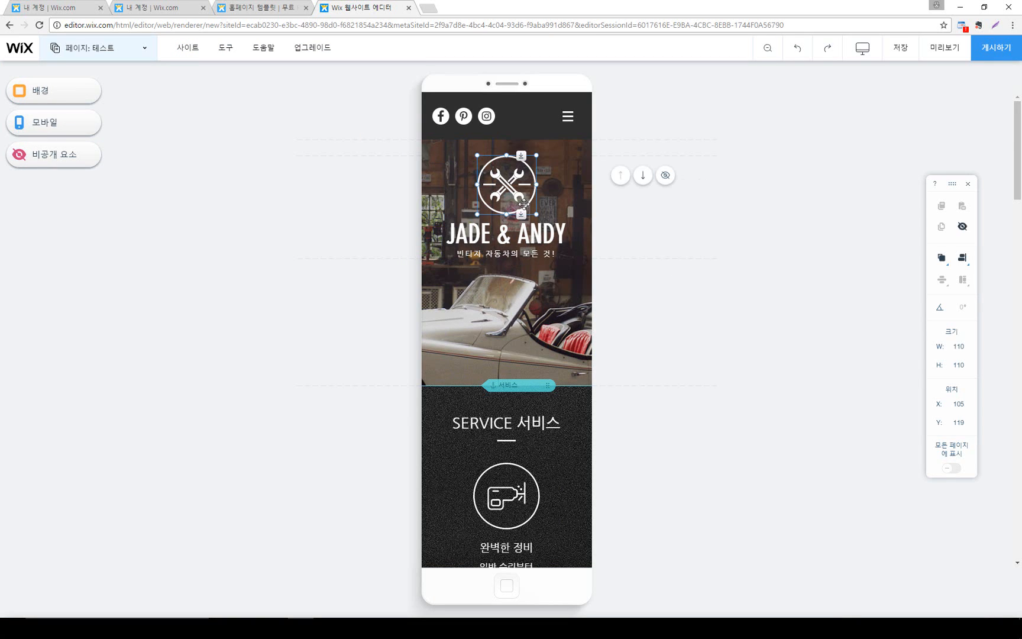
{"action": "key", "text": "Delete"}
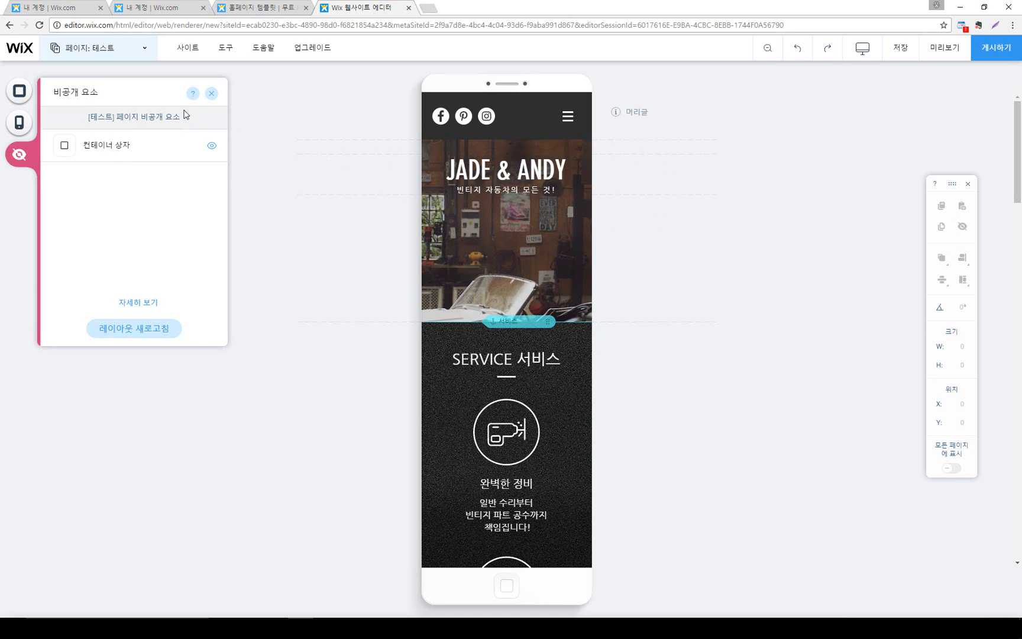
{"action": "left_click", "coordinate": [211, 95]}
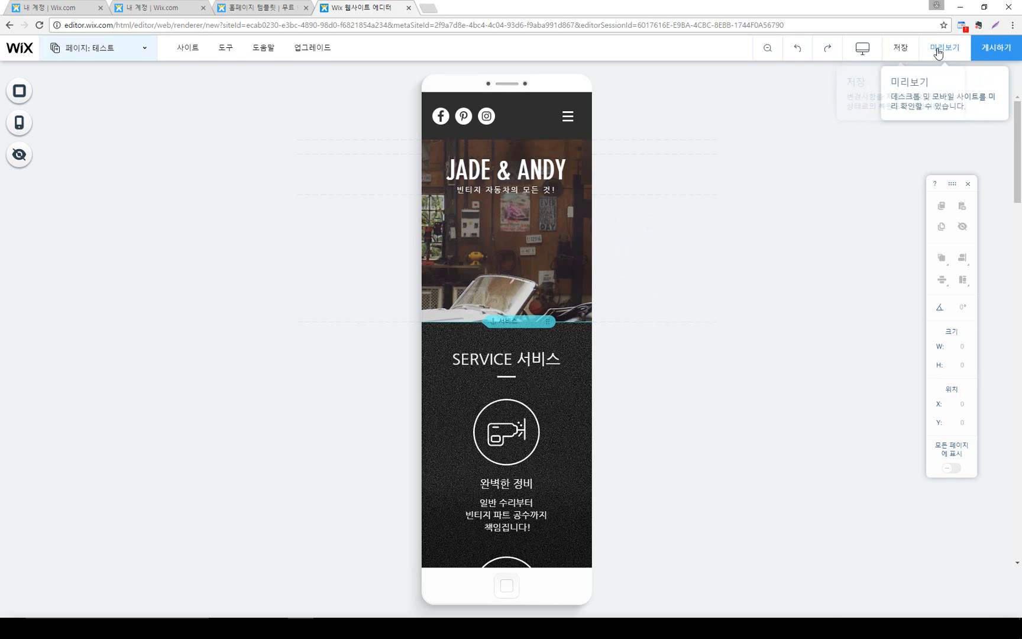
Return from the mobile editor to the desktop editor
{"action": "left_click", "coordinate": [10, 26]}
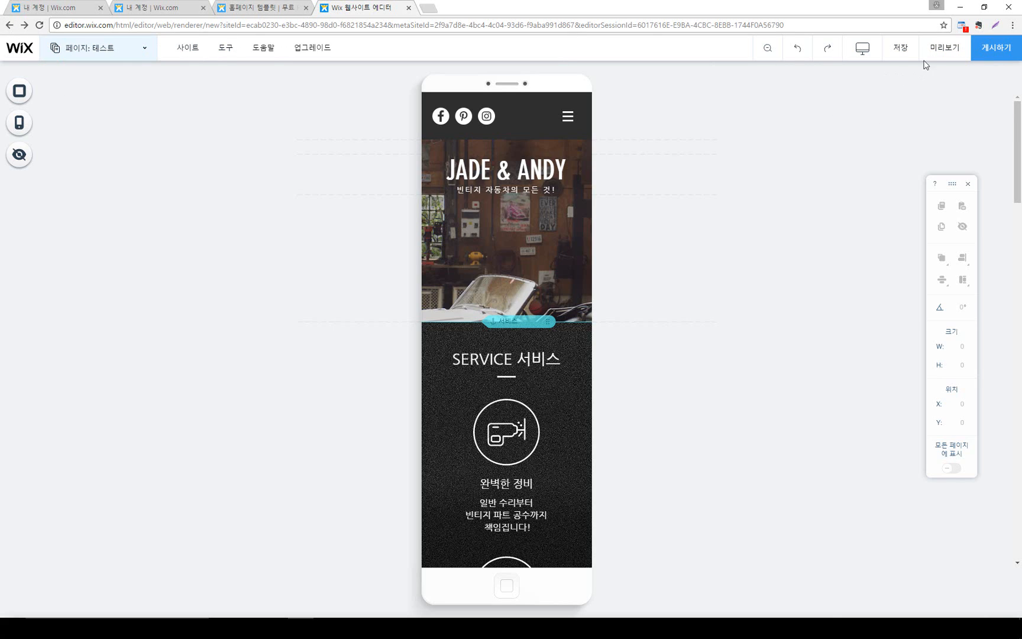
{"action": "mouse_move", "coordinate": [188, 48]}
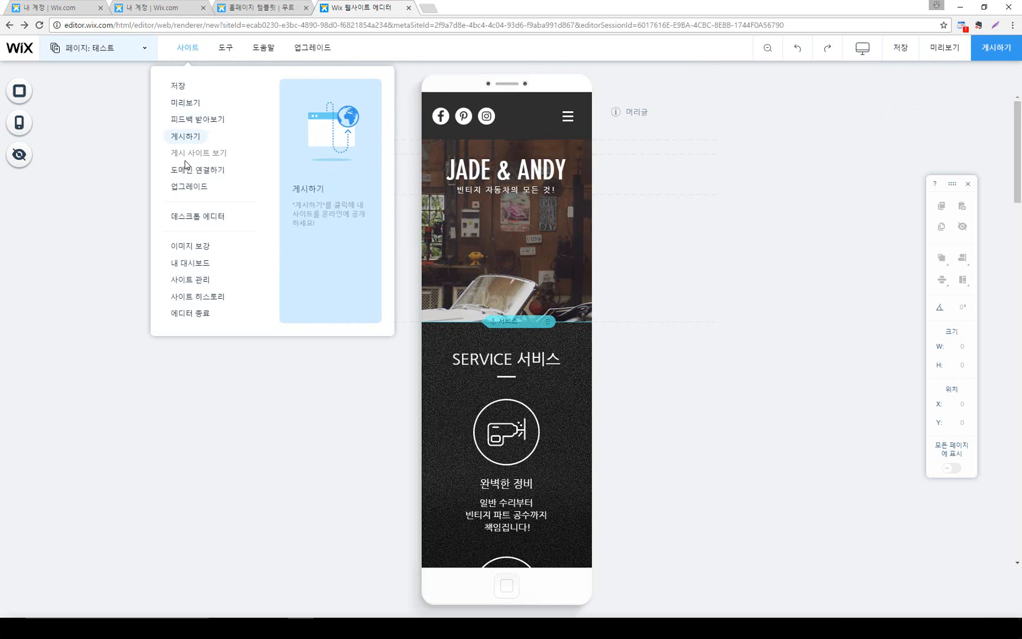
{"action": "left_click", "coordinate": [188, 219]}
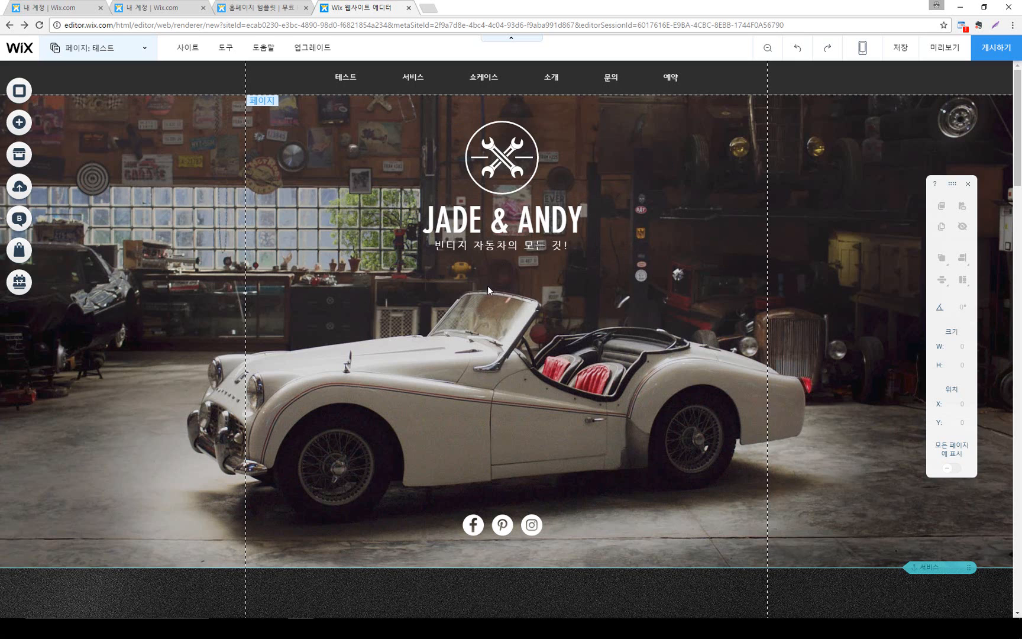
View the site-wide 이미지 보강 effect presets and close them without applying one
{"action": "mouse_move", "coordinate": [185, 49]}
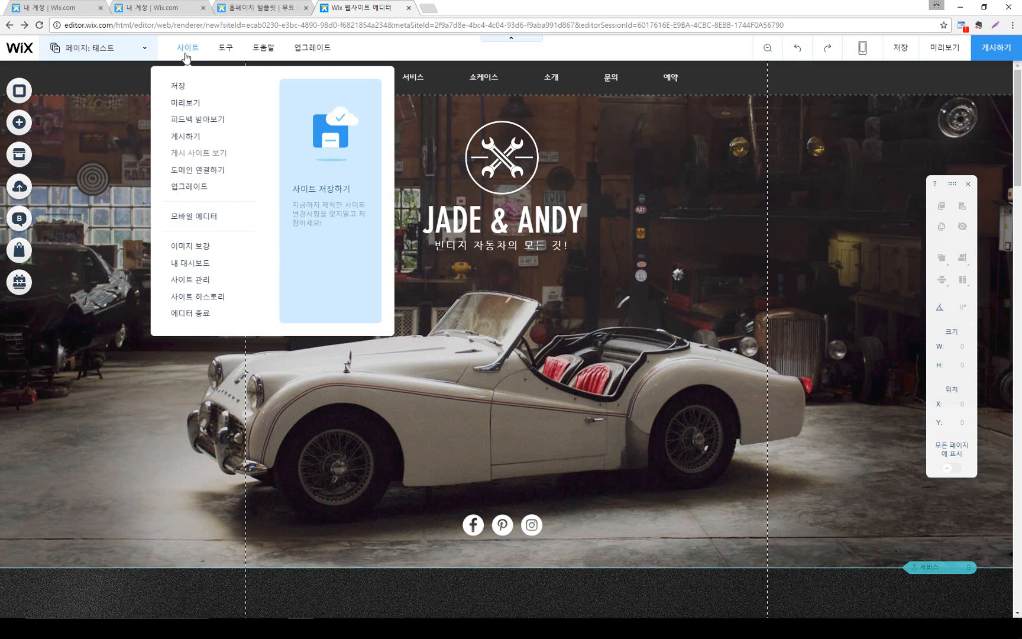
{"action": "left_click", "coordinate": [191, 246]}
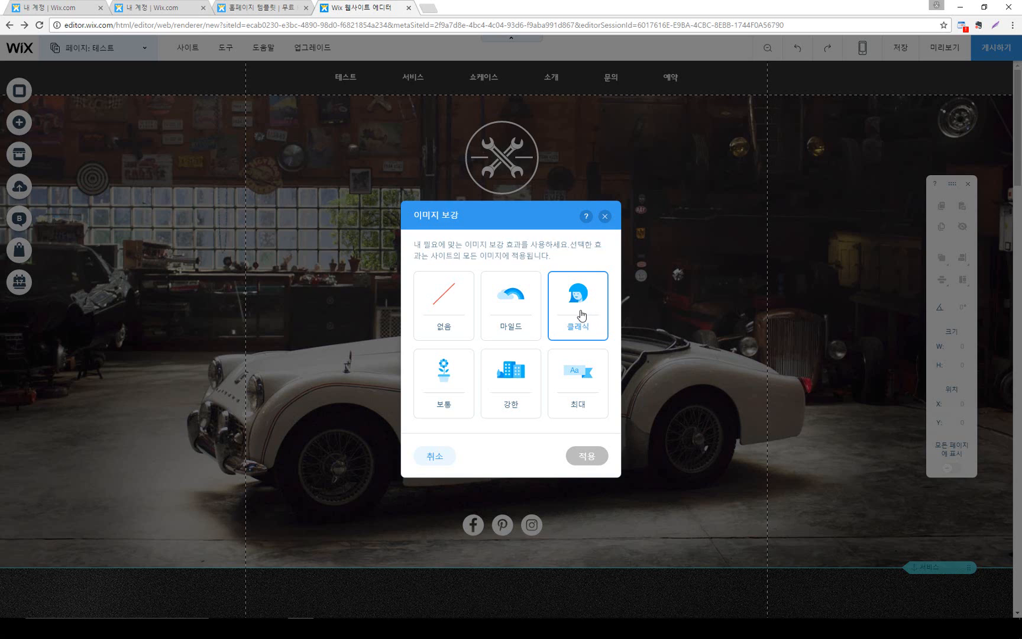
{"action": "left_click", "coordinate": [604, 216]}
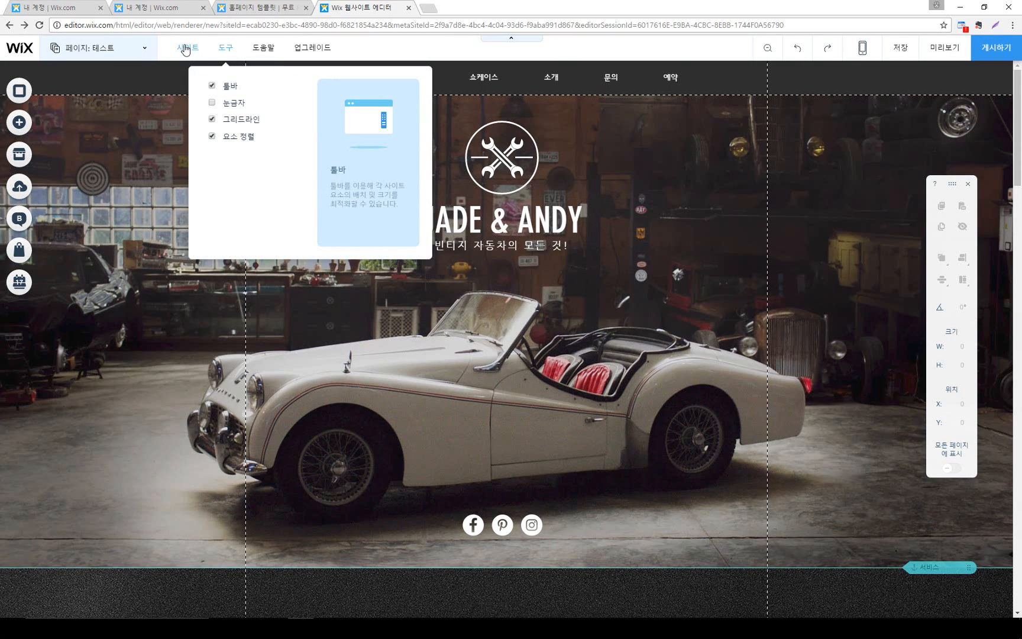
Request the site dashboard and save the site first, using the free Wix domain with site name mysite-1
{"action": "mouse_move", "coordinate": [185, 51]}
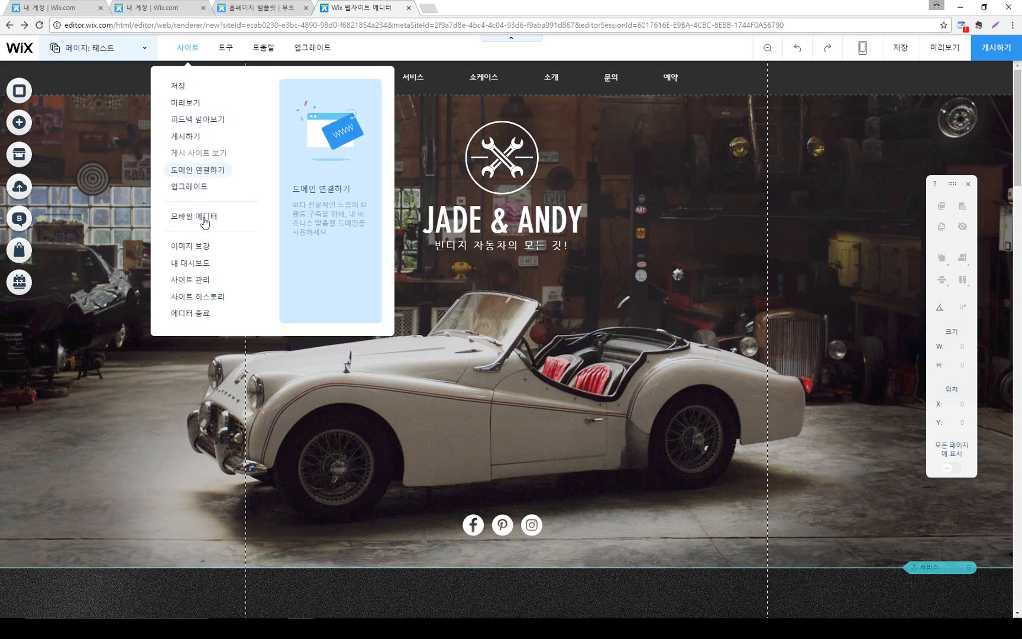
{"action": "left_click", "coordinate": [197, 265]}
{"action": "left_click", "coordinate": [628, 377]}
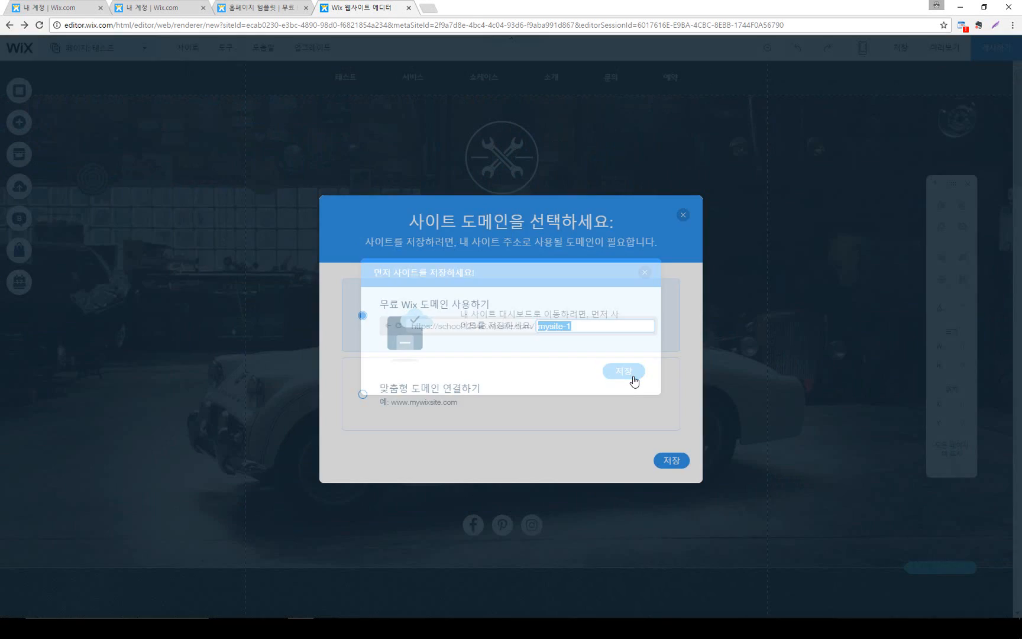
{"action": "left_click", "coordinate": [671, 459]}
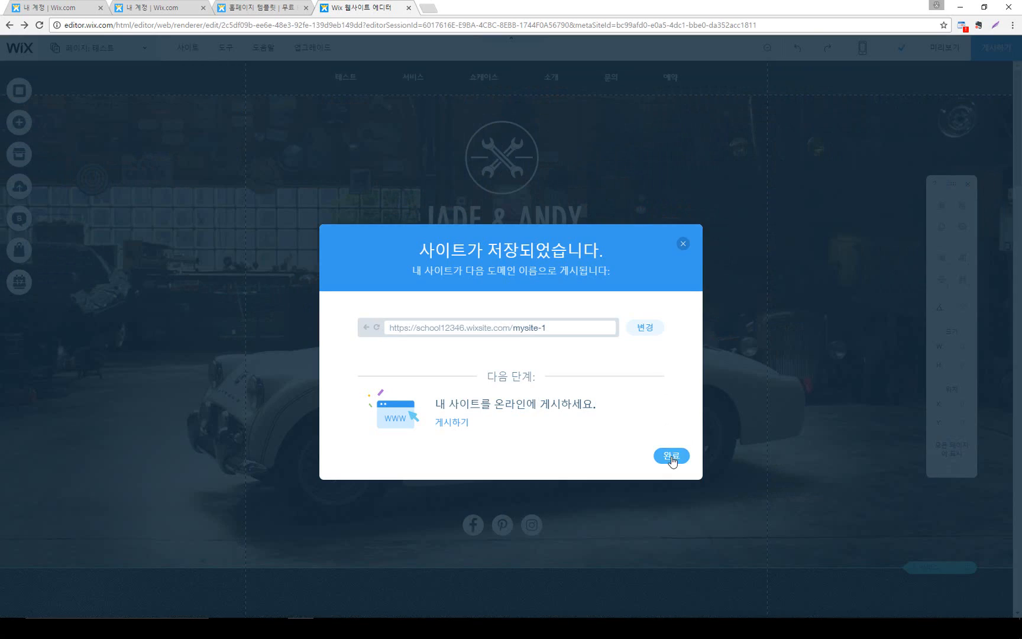
{"action": "left_click", "coordinate": [671, 456]}
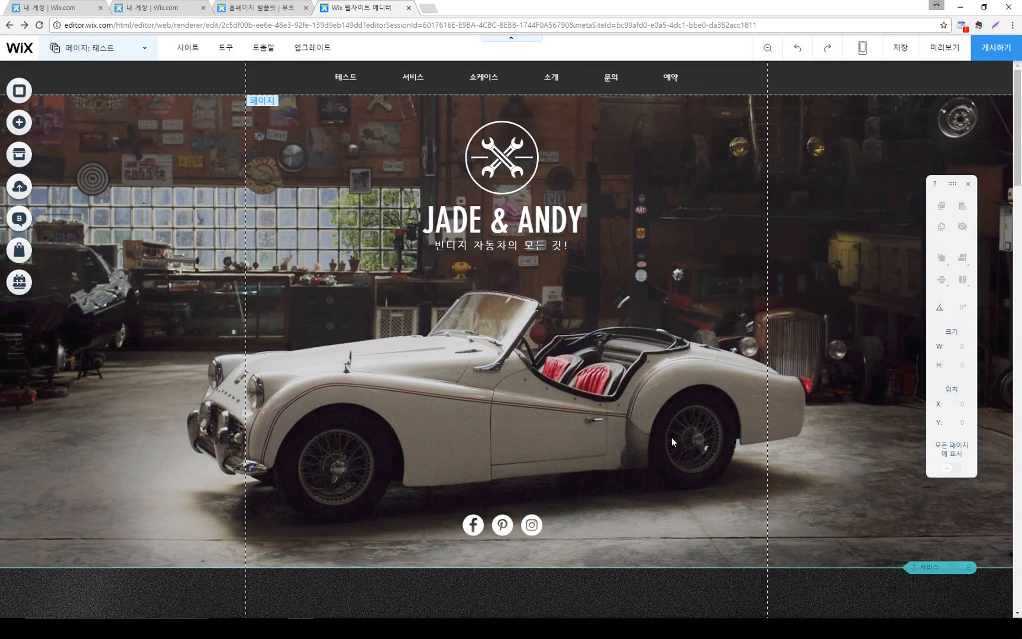
View the saved site's dashboard (내 대시보드) and close it to return to the editor
{"action": "mouse_move", "coordinate": [190, 50]}
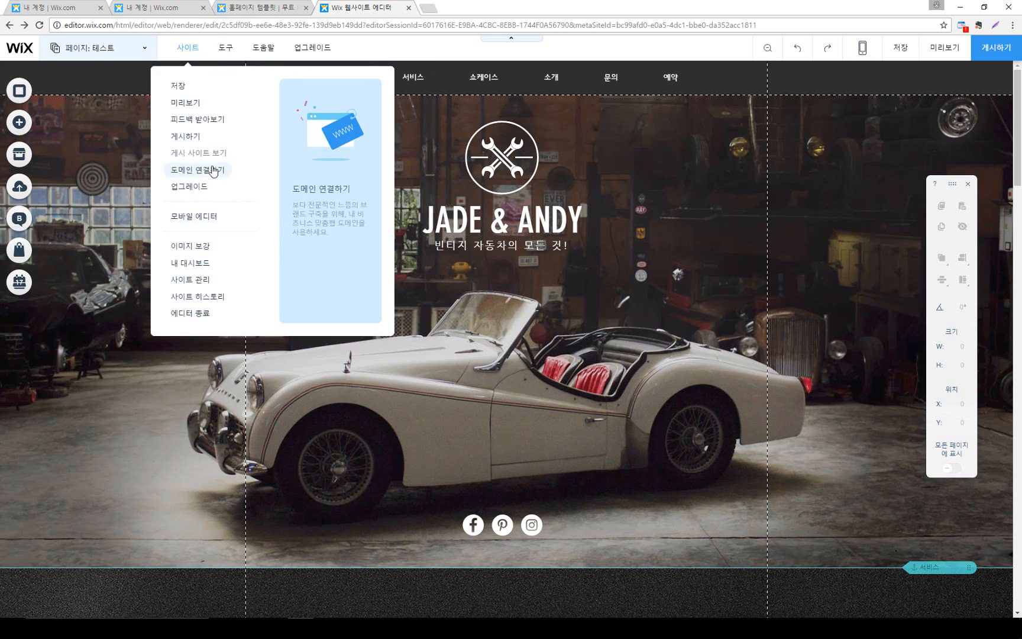
{"action": "left_click", "coordinate": [195, 263]}
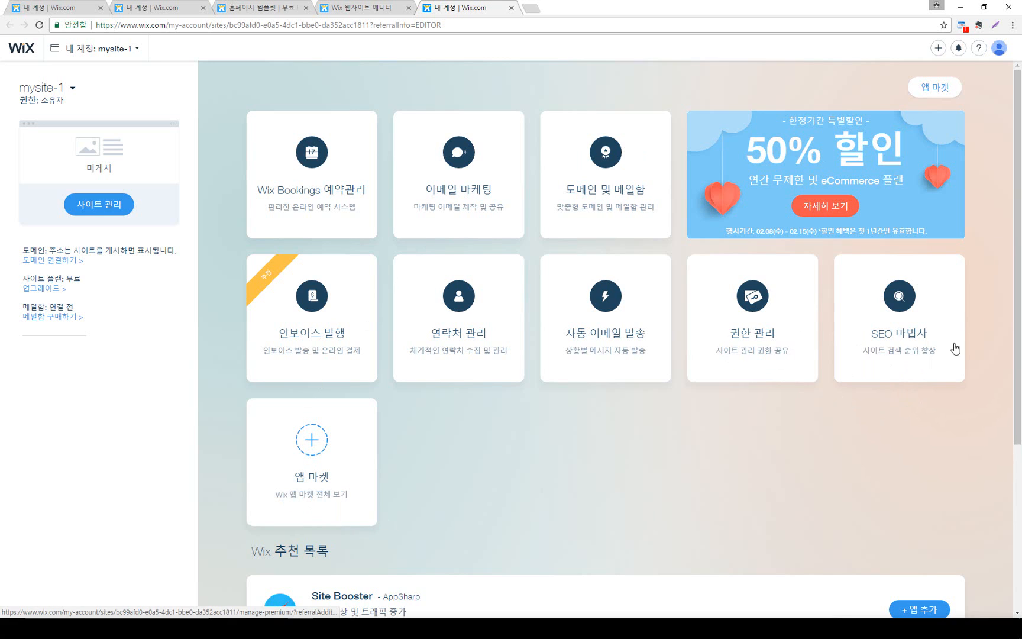
{"action": "left_click", "coordinate": [511, 8]}
Examine the 개요 settings in 사이트 관리, from basic site information to 기타 정보, and close the dialog
{"action": "mouse_move", "coordinate": [185, 52]}
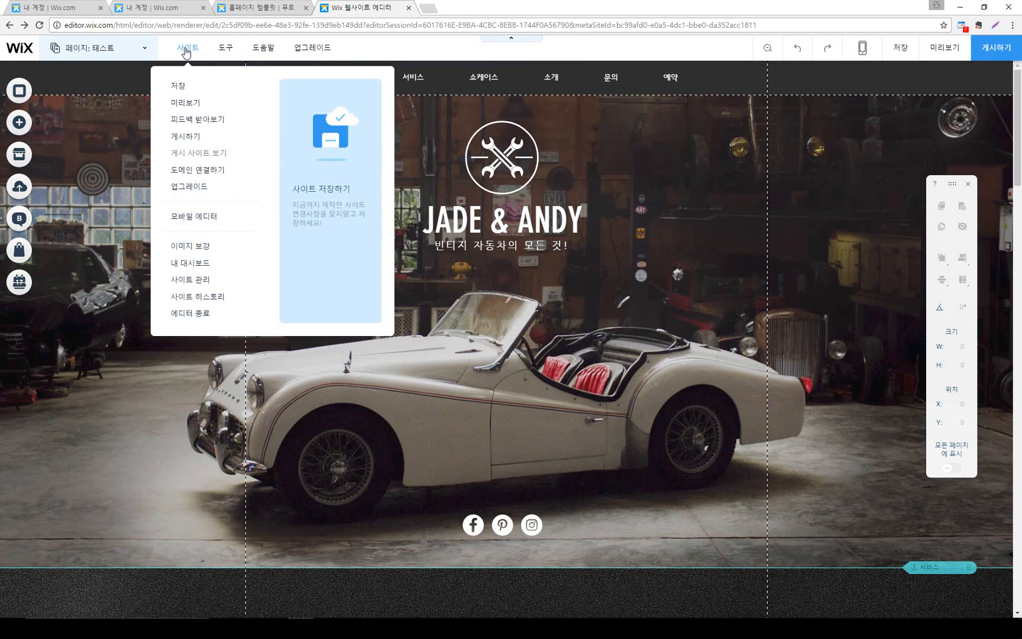
{"action": "left_click", "coordinate": [192, 288]}
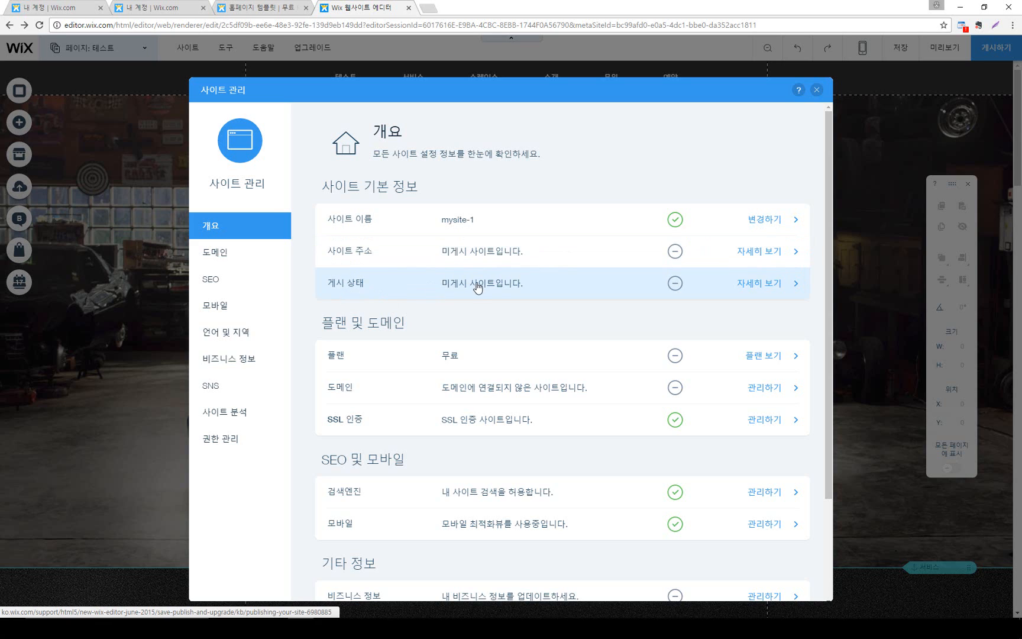
{"action": "scroll", "coordinate": [518, 320], "scroll_direction": "down", "scroll_amount": 1}
{"action": "scroll", "coordinate": [517, 329], "scroll_direction": "down", "scroll_amount": 3}
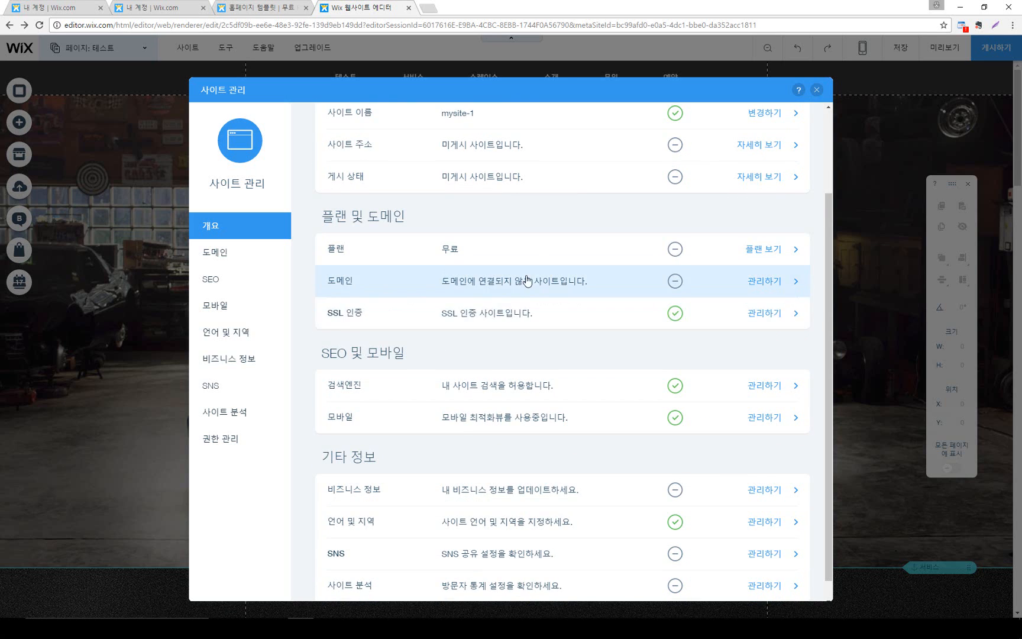
{"action": "scroll", "coordinate": [424, 234], "scroll_direction": "down", "scroll_amount": 1}
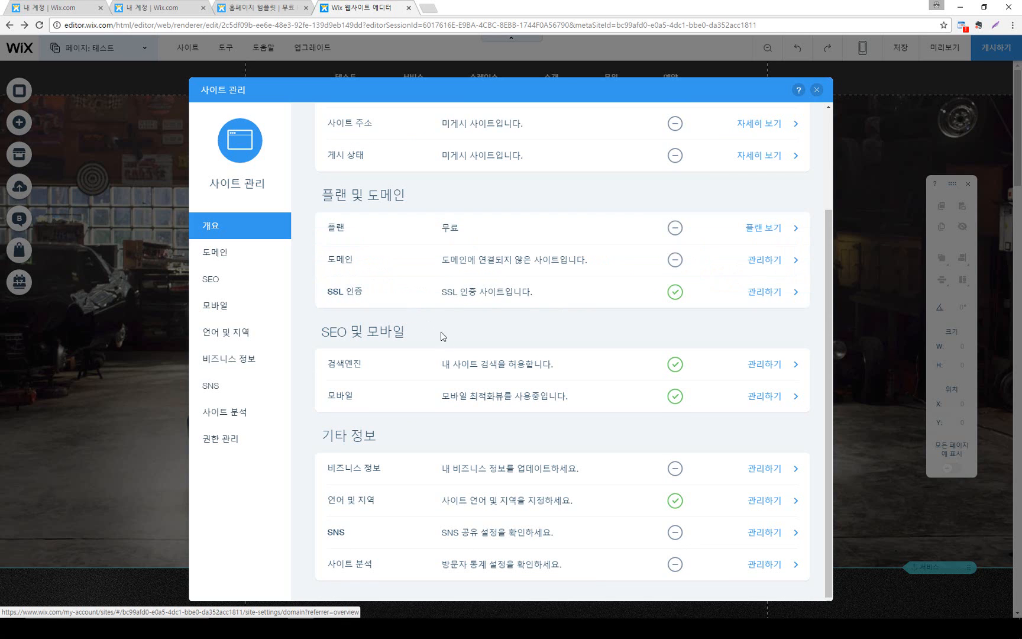
{"action": "scroll", "coordinate": [475, 326], "scroll_direction": "up", "scroll_amount": 3}
{"action": "scroll", "coordinate": [482, 324], "scroll_direction": "down", "scroll_amount": 1}
{"action": "scroll", "coordinate": [482, 324], "scroll_direction": "down", "scroll_amount": 1}
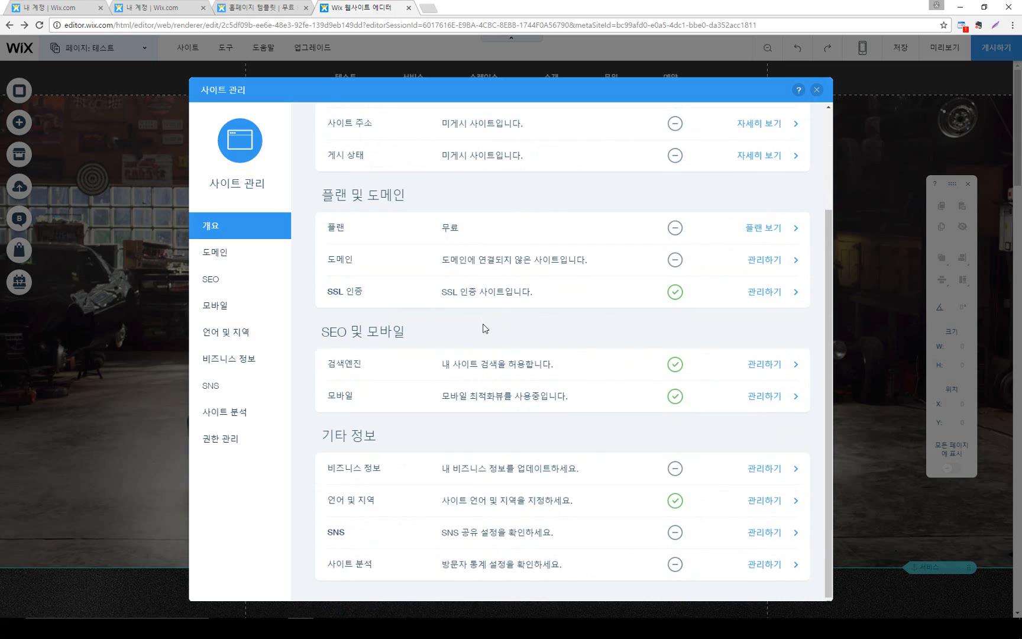
{"action": "scroll", "coordinate": [484, 317], "scroll_direction": "up", "scroll_amount": 2}
{"action": "left_click", "coordinate": [816, 90]}
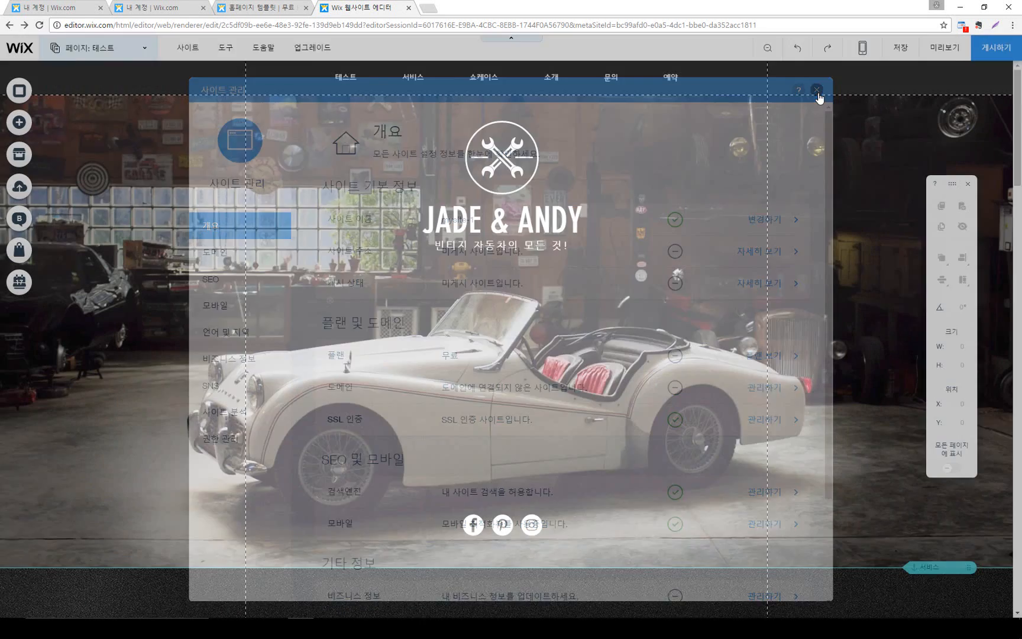
View the site's saved versions in 사이트 히스토리 and close the history page
{"action": "mouse_move", "coordinate": [180, 54]}
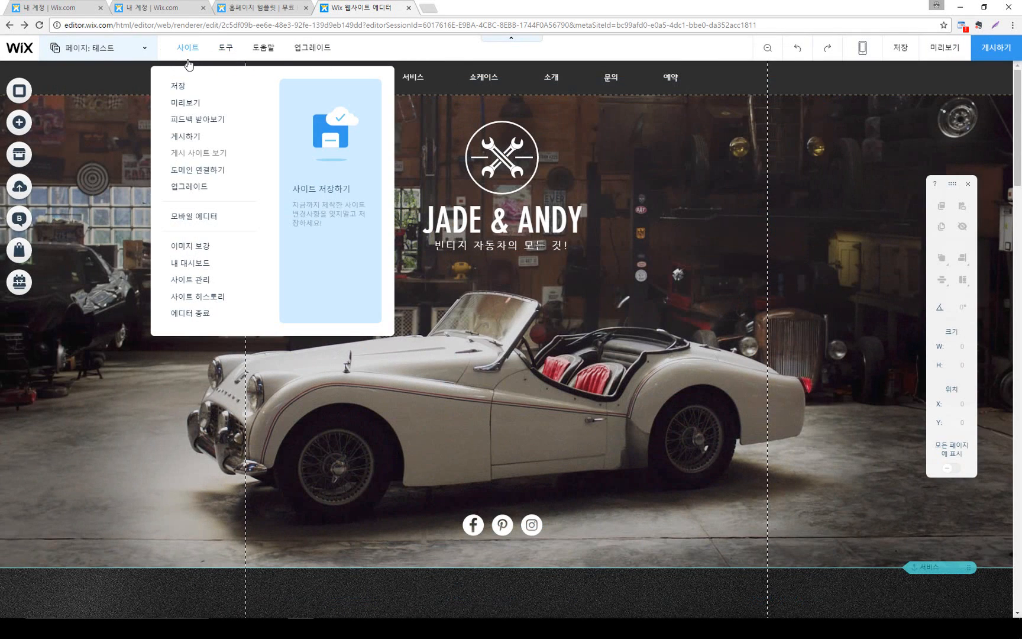
{"action": "left_click", "coordinate": [198, 297]}
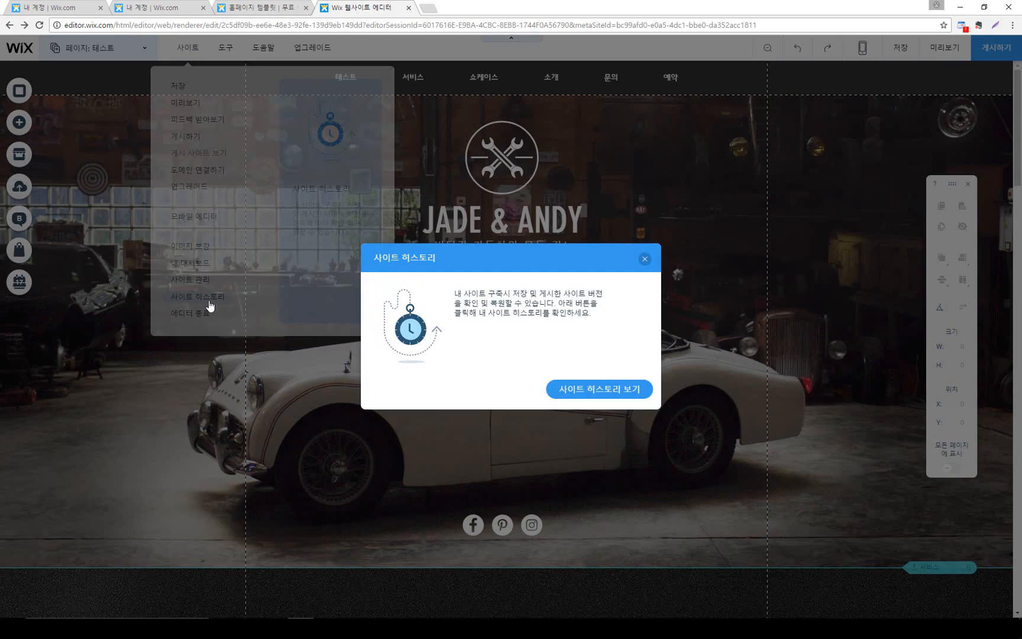
{"action": "left_click", "coordinate": [617, 391]}
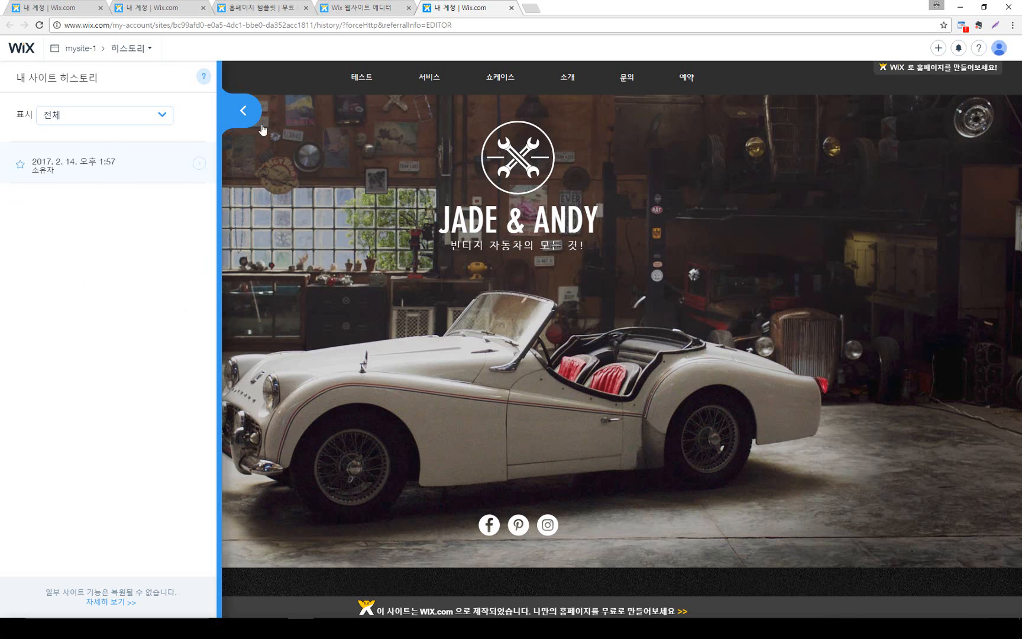
{"action": "left_click", "coordinate": [512, 7]}
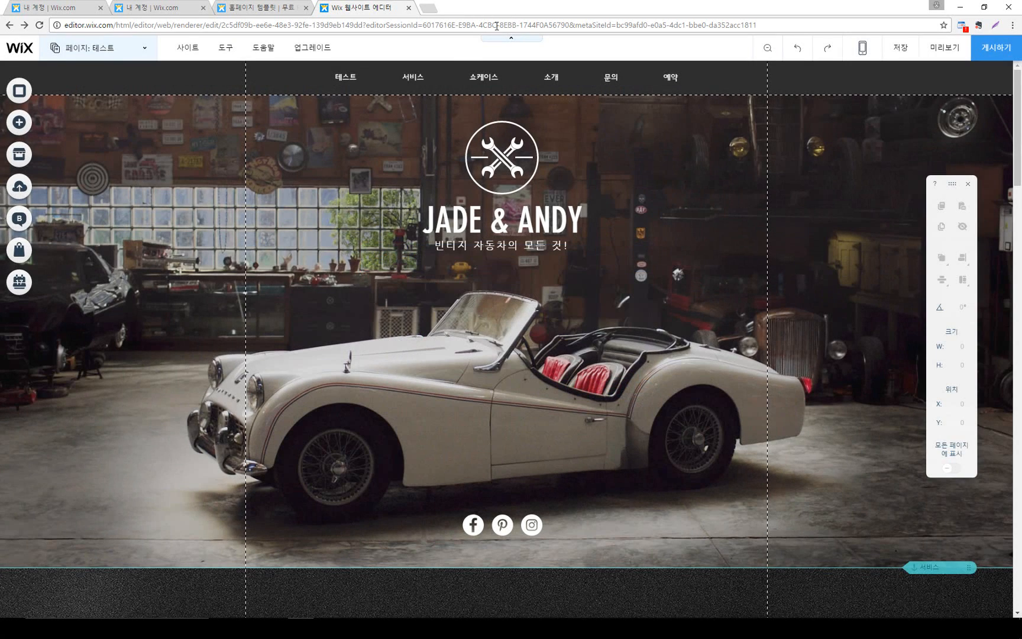
Exit the editor to the mysite-1 dashboard and open its 사이트 관리 page
{"action": "mouse_move", "coordinate": [193, 55]}
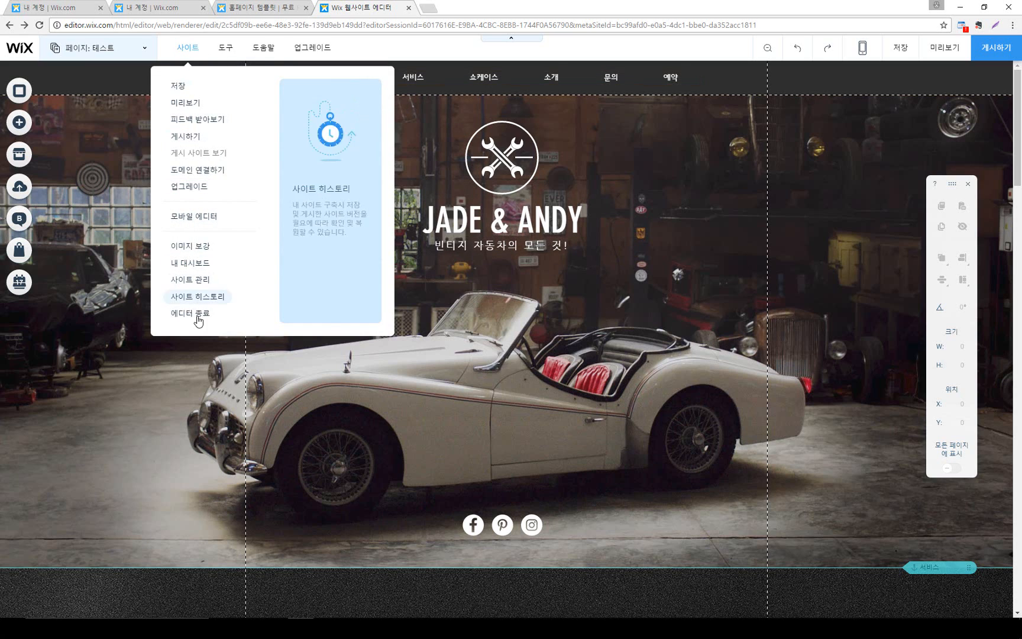
{"action": "left_click", "coordinate": [191, 314]}
{"action": "left_click", "coordinate": [554, 86]}
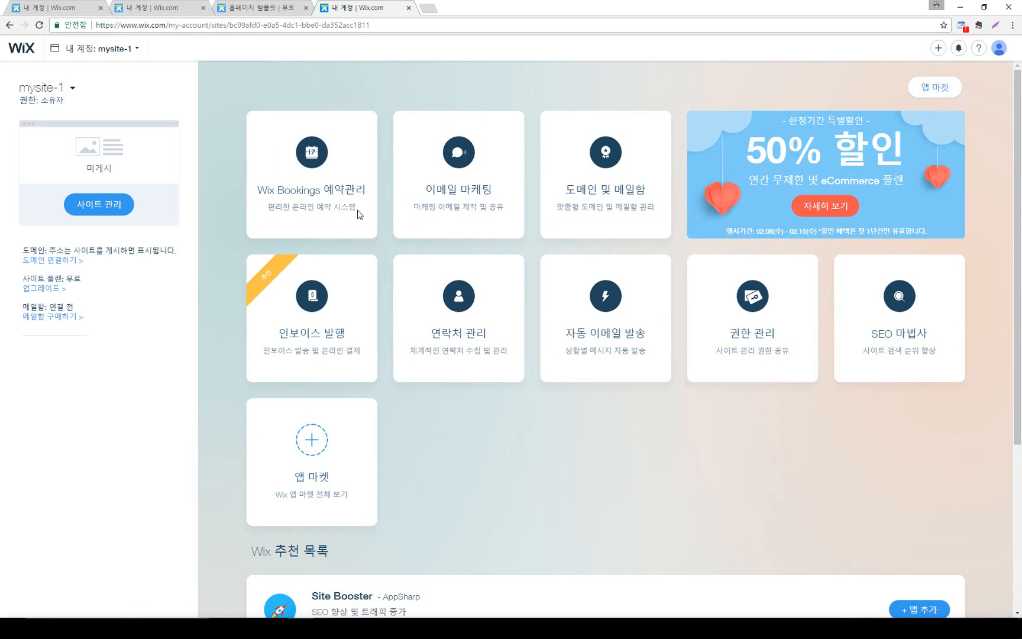
{"action": "left_click", "coordinate": [125, 205]}
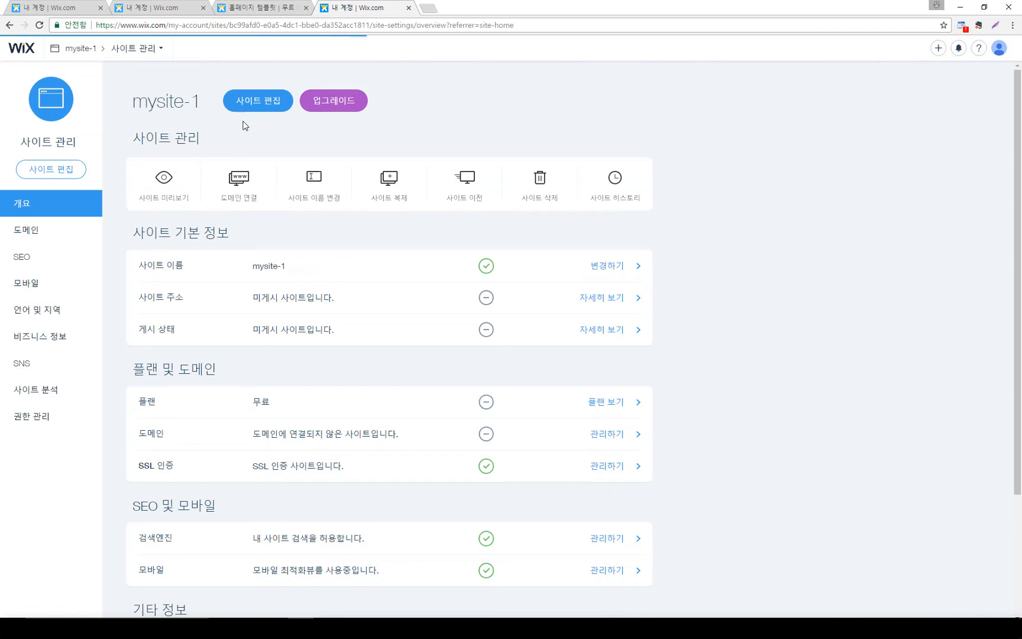
Reopen mysite-1 in the site editor and switch the 툴바 display off and back on
{"action": "left_click", "coordinate": [253, 107]}
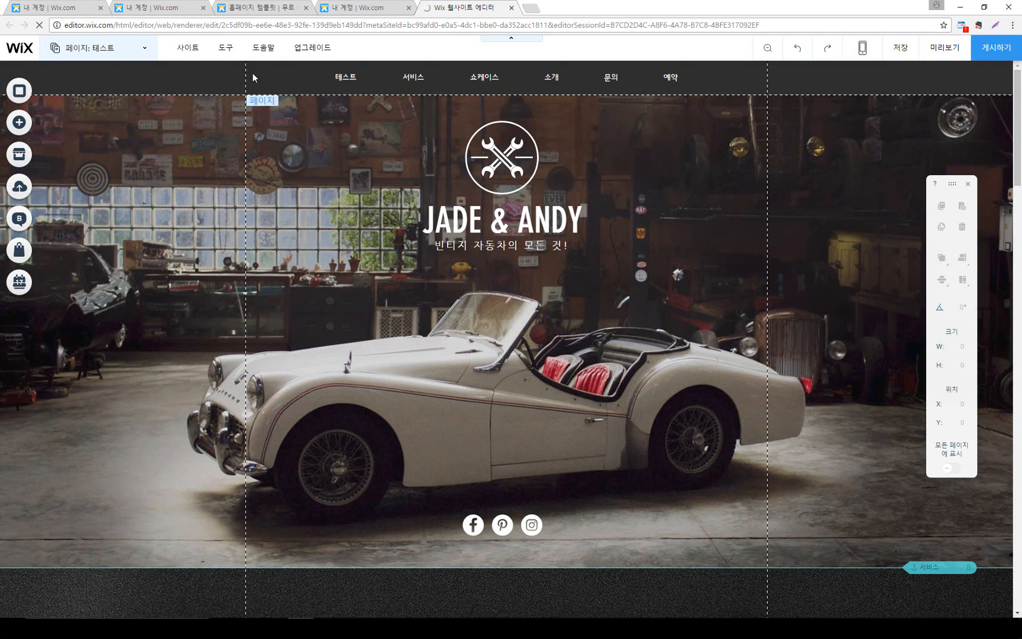
{"action": "mouse_move", "coordinate": [228, 49]}
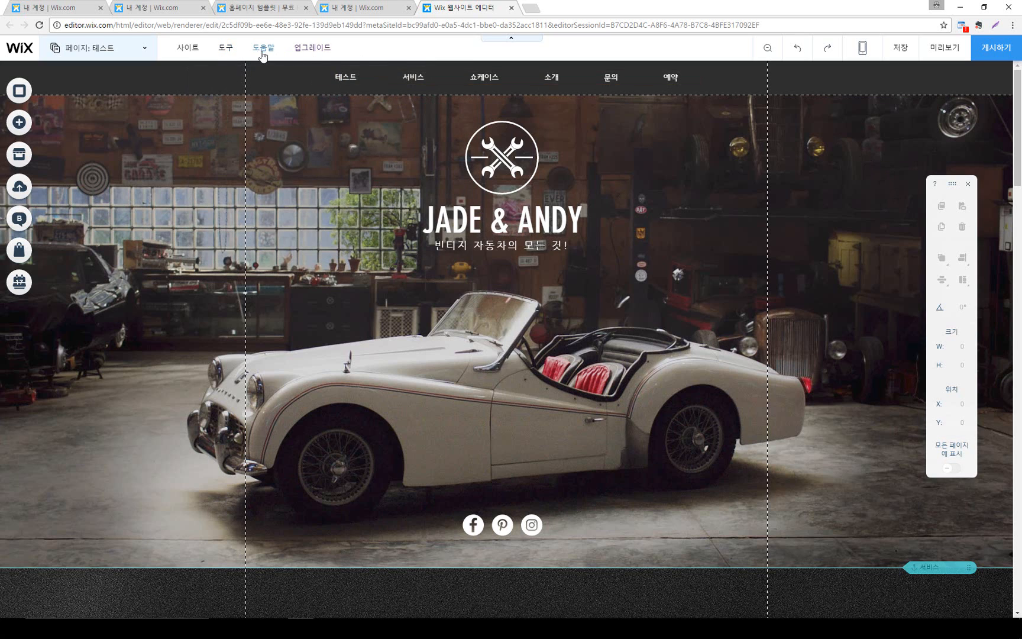
{"action": "left_click", "coordinate": [213, 85]}
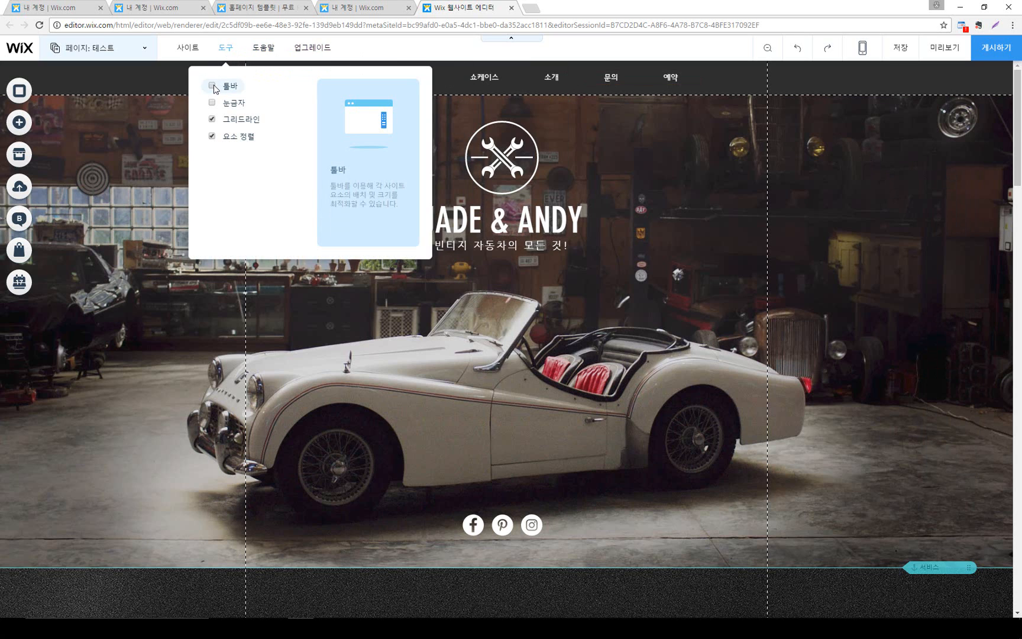
{"action": "left_click", "coordinate": [213, 85]}
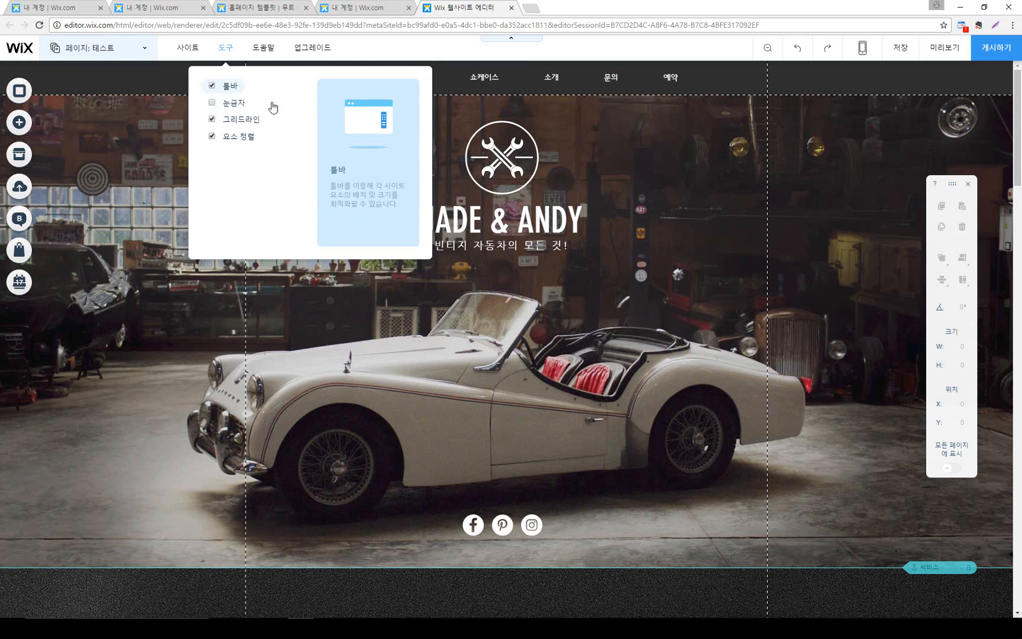
Turn on the 눈금자 display, turn it off again and close the tool options
{"action": "left_click", "coordinate": [212, 104]}
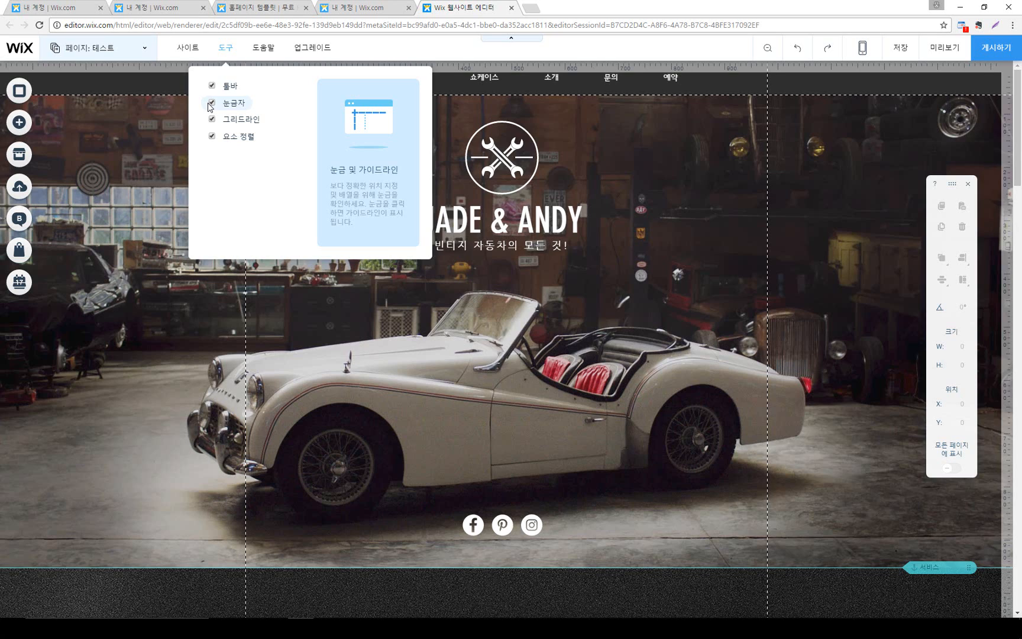
{"action": "left_click", "coordinate": [208, 104]}
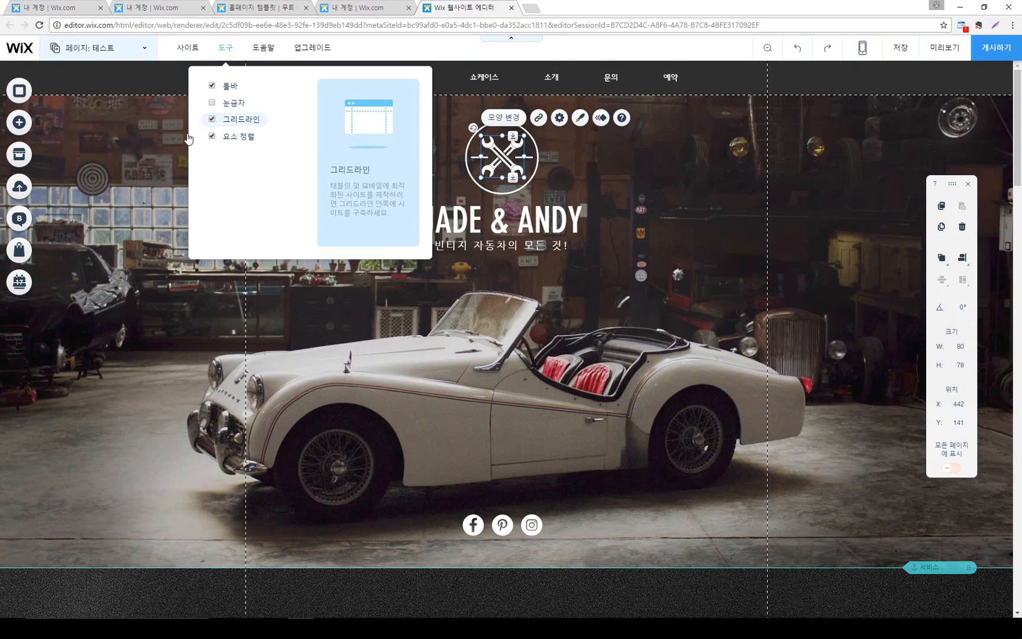
{"action": "left_click", "coordinate": [140, 96]}
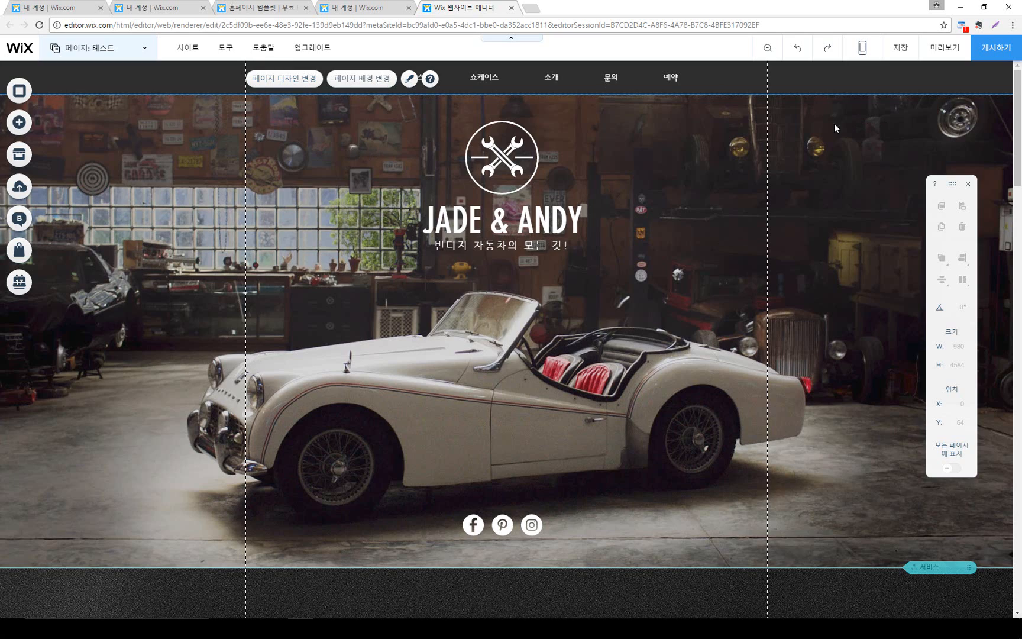
Examine how the page sections from the header to the footer are laid out relative to the vertical 그리드라인
{"action": "scroll", "coordinate": [778, 158], "scroll_direction": "down", "scroll_amount": 6}
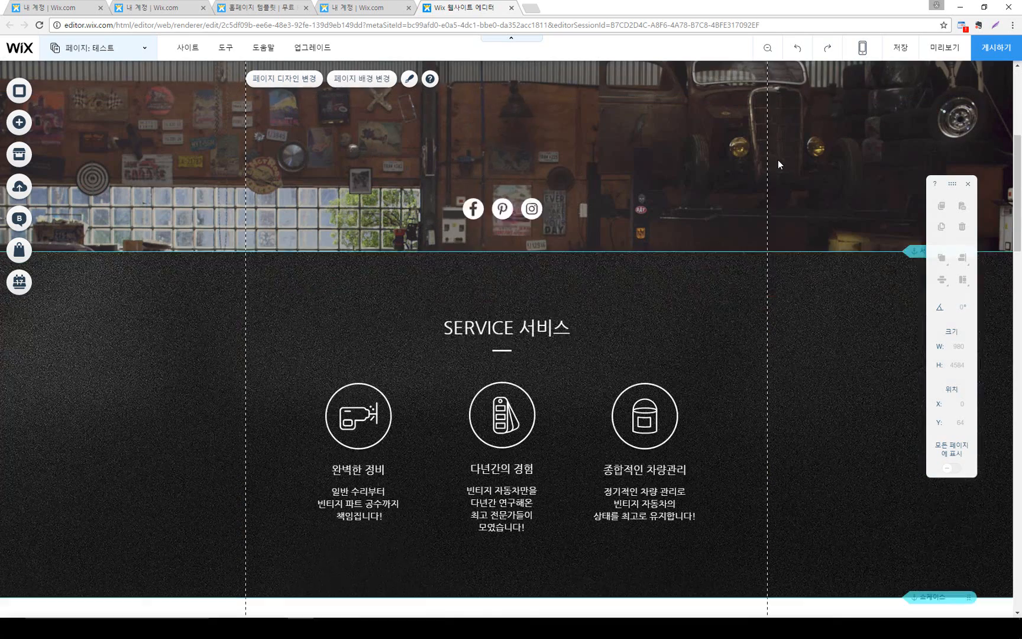
{"action": "scroll", "coordinate": [778, 159], "scroll_direction": "up", "scroll_amount": 6}
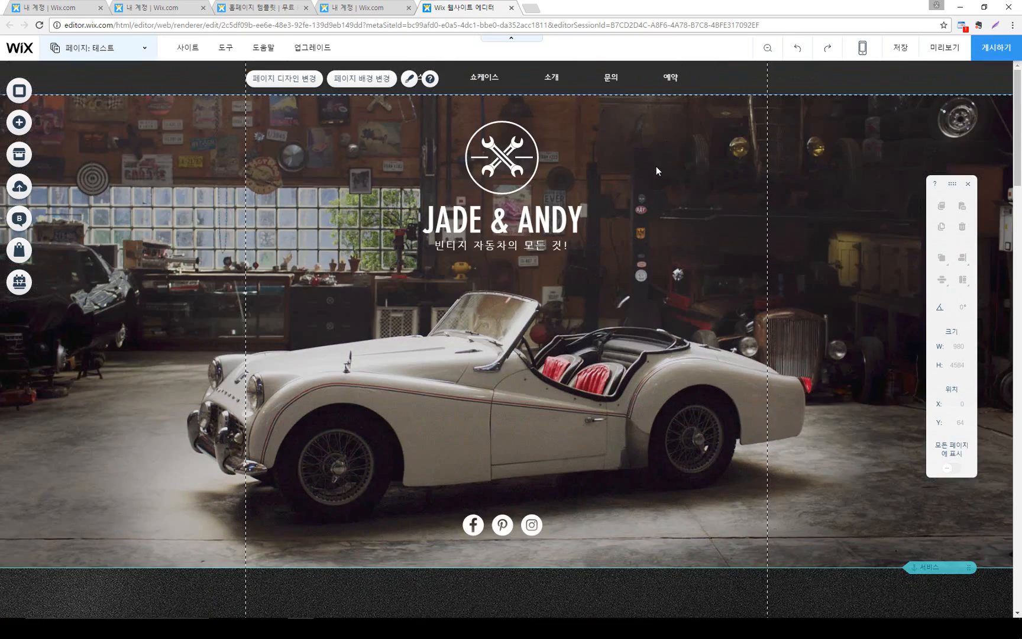
{"action": "scroll", "coordinate": [656, 168], "scroll_direction": "down", "scroll_amount": 10}
{"action": "scroll", "coordinate": [656, 170], "scroll_direction": "down", "scroll_amount": 5}
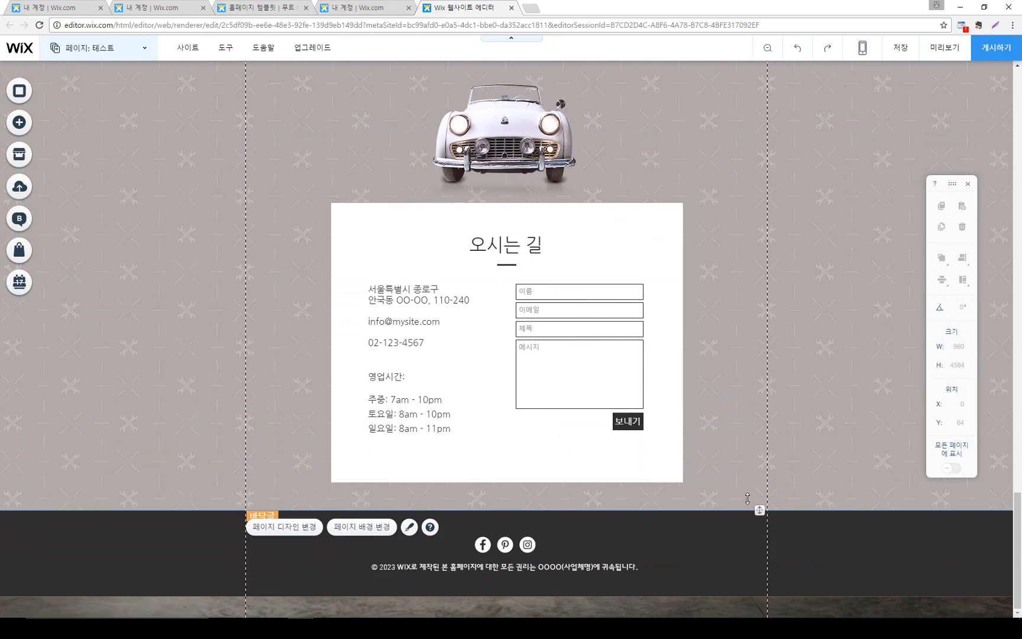
{"action": "scroll", "coordinate": [577, 233], "scroll_direction": "up", "scroll_amount": 15}
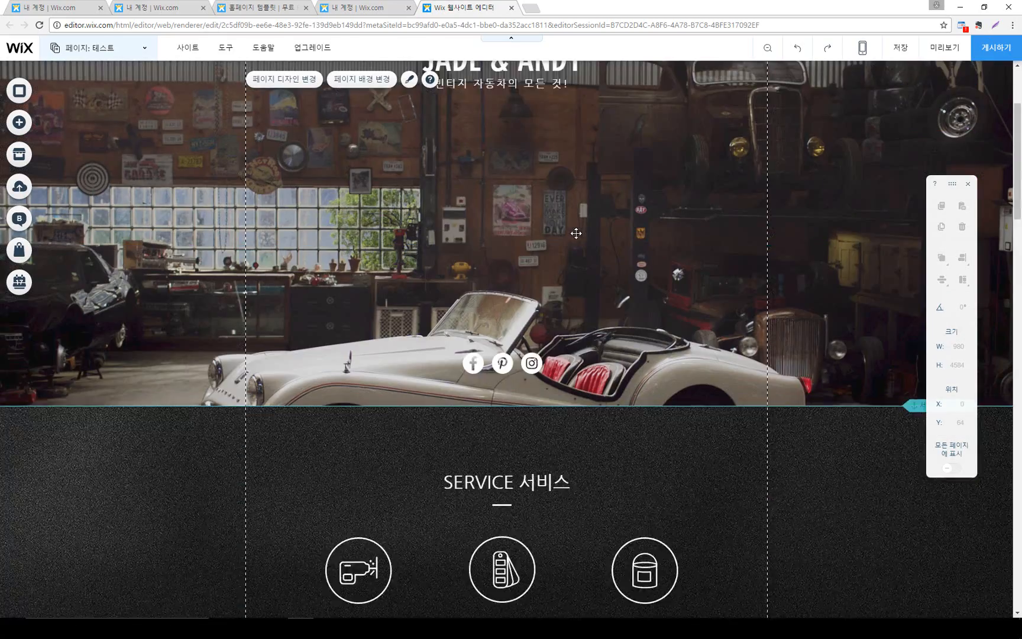
{"action": "scroll", "coordinate": [576, 233], "scroll_direction": "up", "scroll_amount": 3}
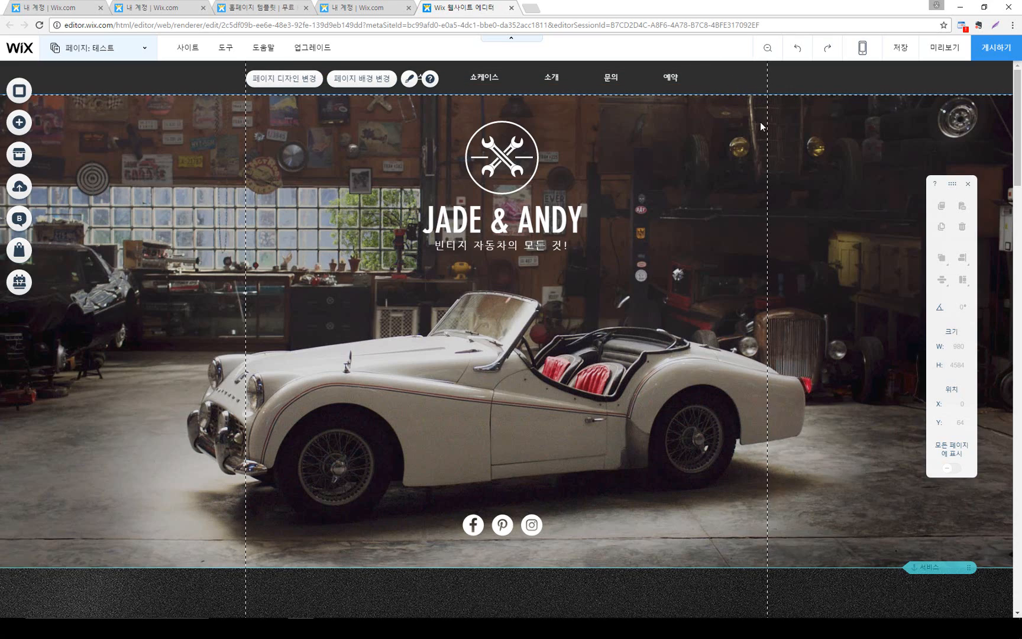
{"action": "scroll", "coordinate": [623, 210], "scroll_direction": "down", "scroll_amount": 10}
{"action": "scroll", "coordinate": [596, 255], "scroll_direction": "up", "scroll_amount": 8}
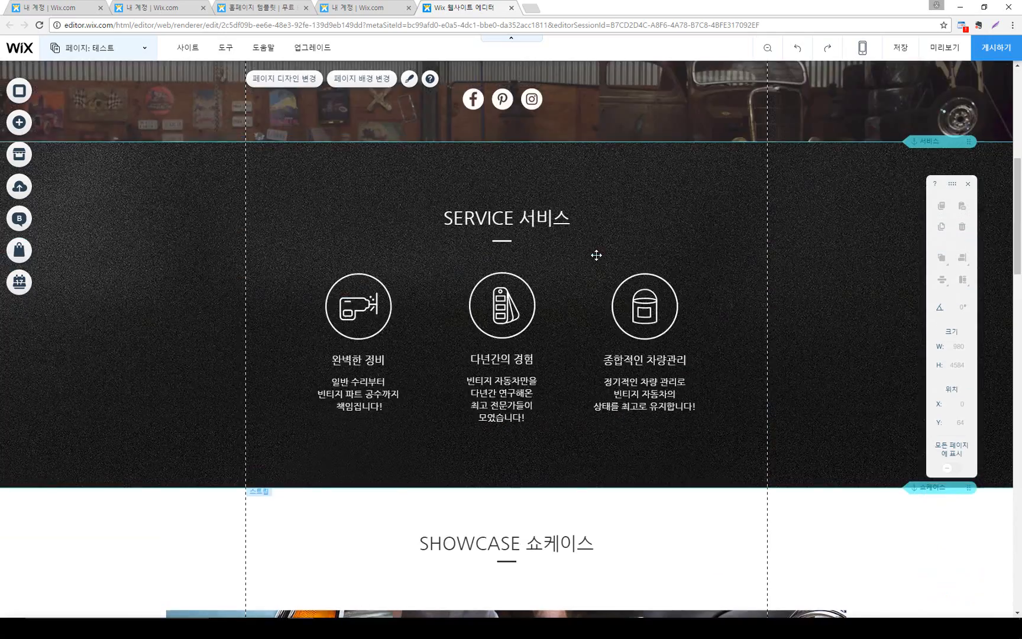
{"action": "scroll", "coordinate": [730, 229], "scroll_direction": "down", "scroll_amount": 20}
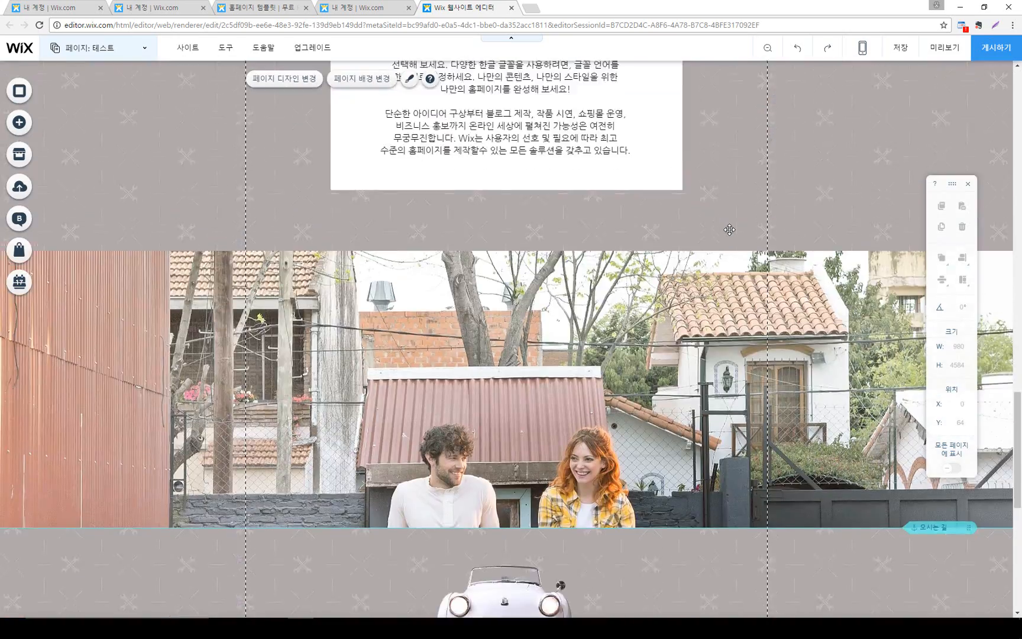
{"action": "scroll", "coordinate": [729, 229], "scroll_direction": "up", "scroll_amount": 10}
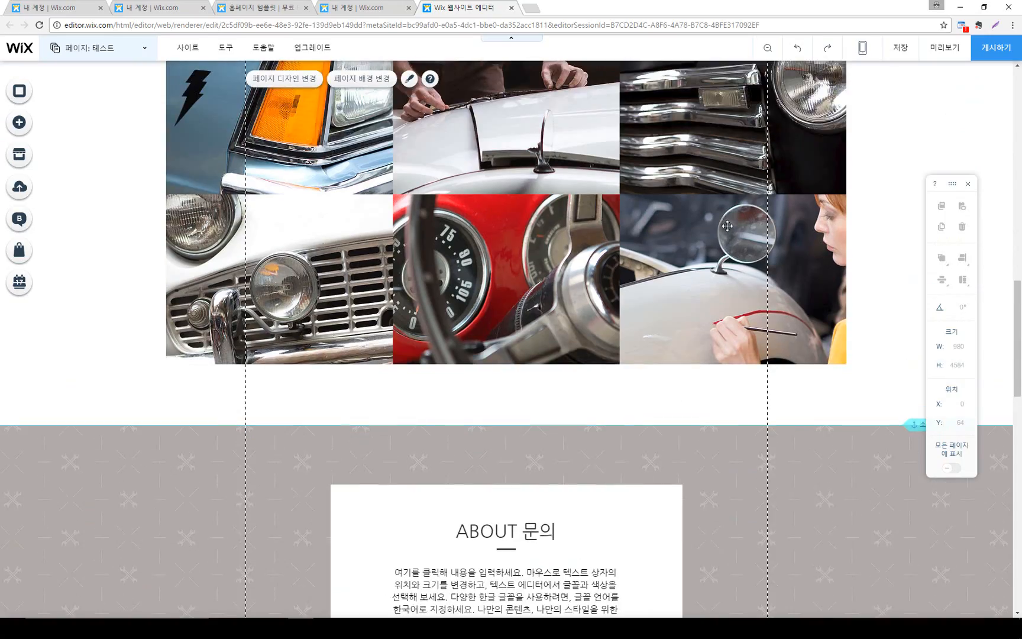
{"action": "scroll", "coordinate": [727, 225], "scroll_direction": "down", "scroll_amount": 5}
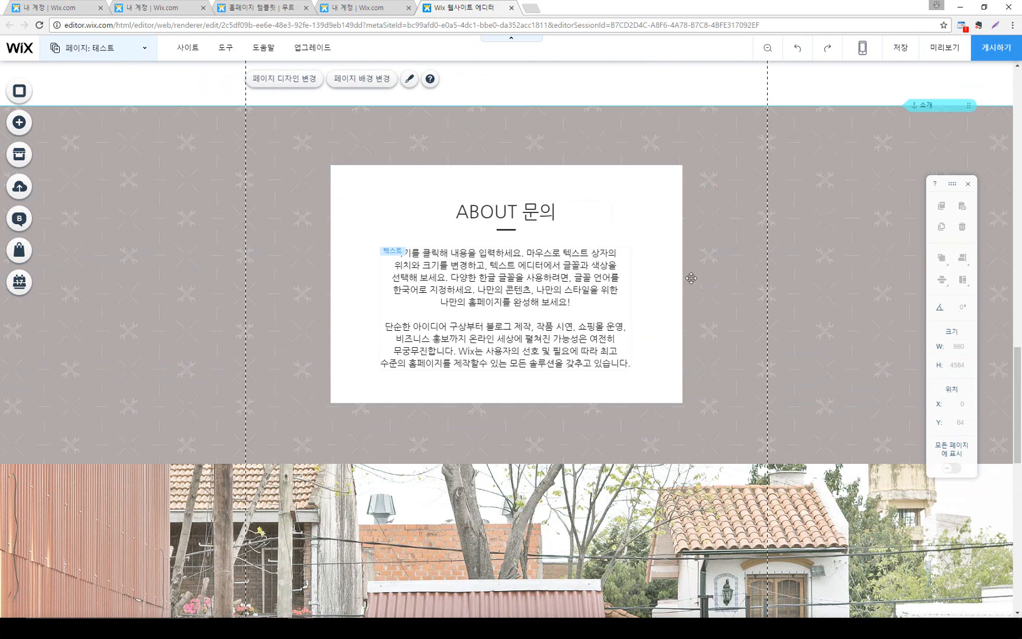
{"action": "scroll", "coordinate": [728, 272], "scroll_direction": "down", "scroll_amount": 12}
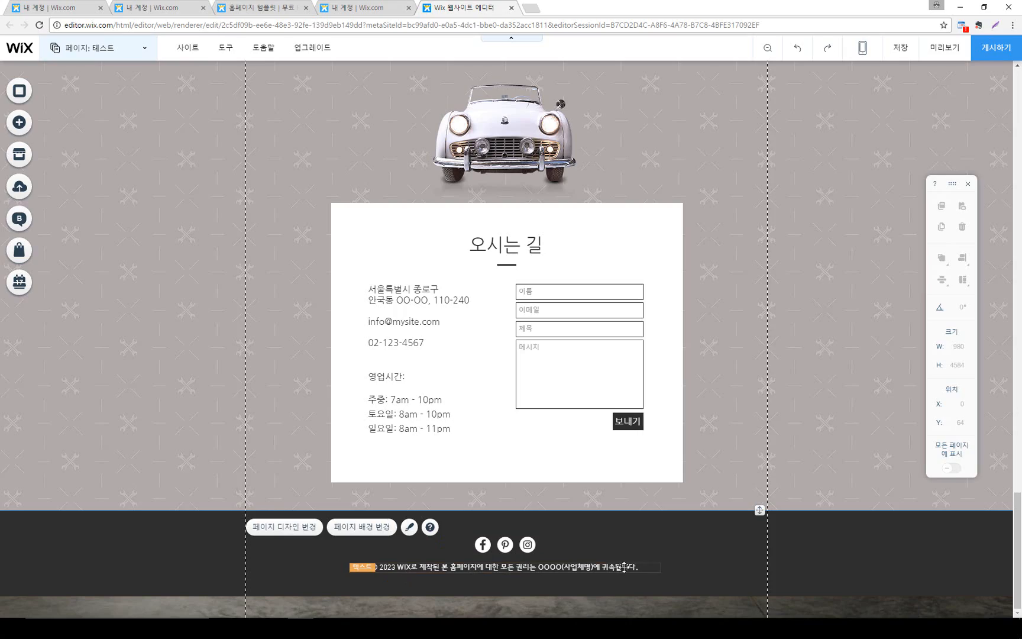
{"action": "scroll", "coordinate": [657, 512], "scroll_direction": "up", "scroll_amount": 6}
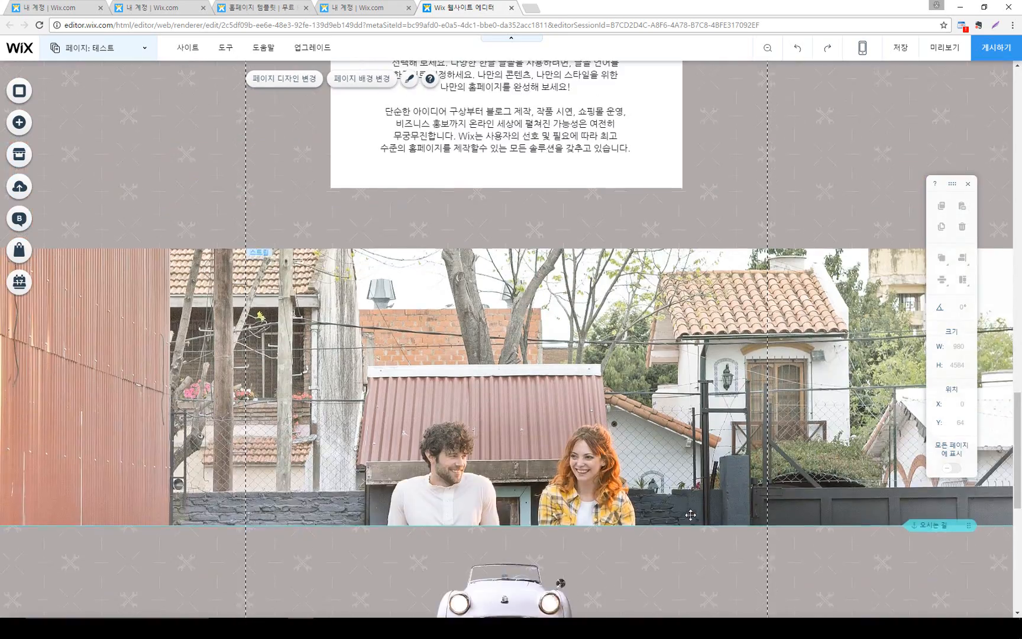
{"action": "scroll", "coordinate": [691, 514], "scroll_direction": "up", "scroll_amount": 15}
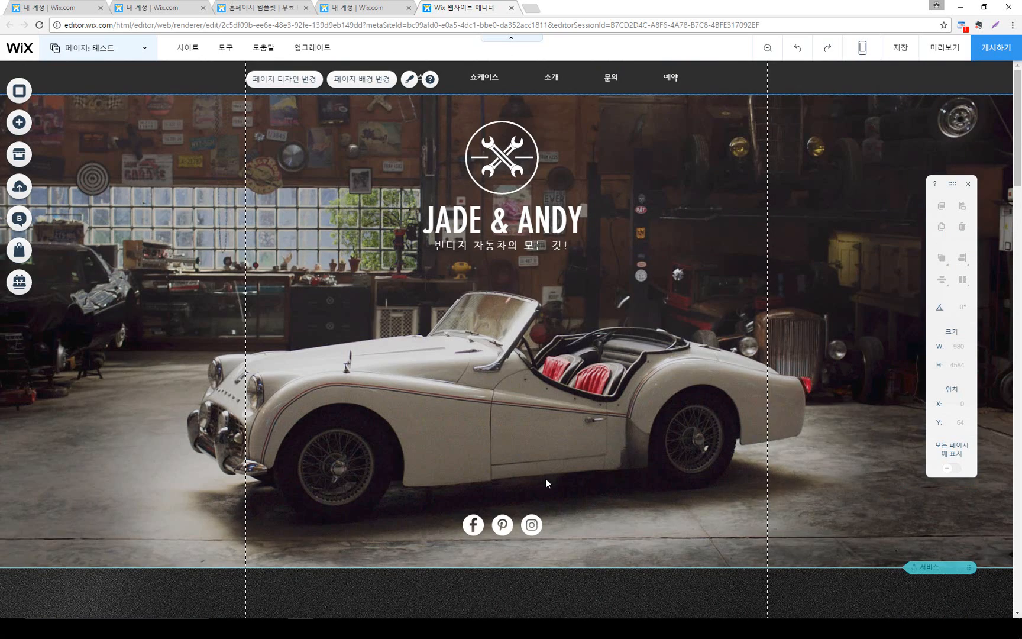
{"action": "scroll", "coordinate": [546, 479], "scroll_direction": "down", "scroll_amount": 5}
{"action": "scroll", "coordinate": [554, 472], "scroll_direction": "up", "scroll_amount": 5}
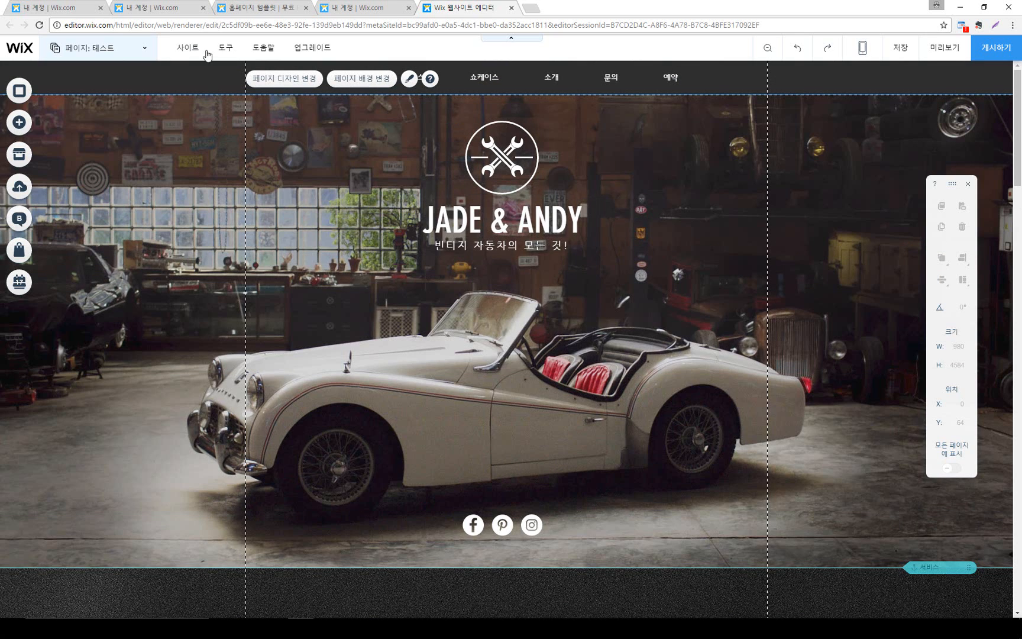
Show the 눈금자 along the edges of the editing canvas and hide it again
{"action": "mouse_move", "coordinate": [226, 47]}
{"action": "left_click", "coordinate": [239, 109]}
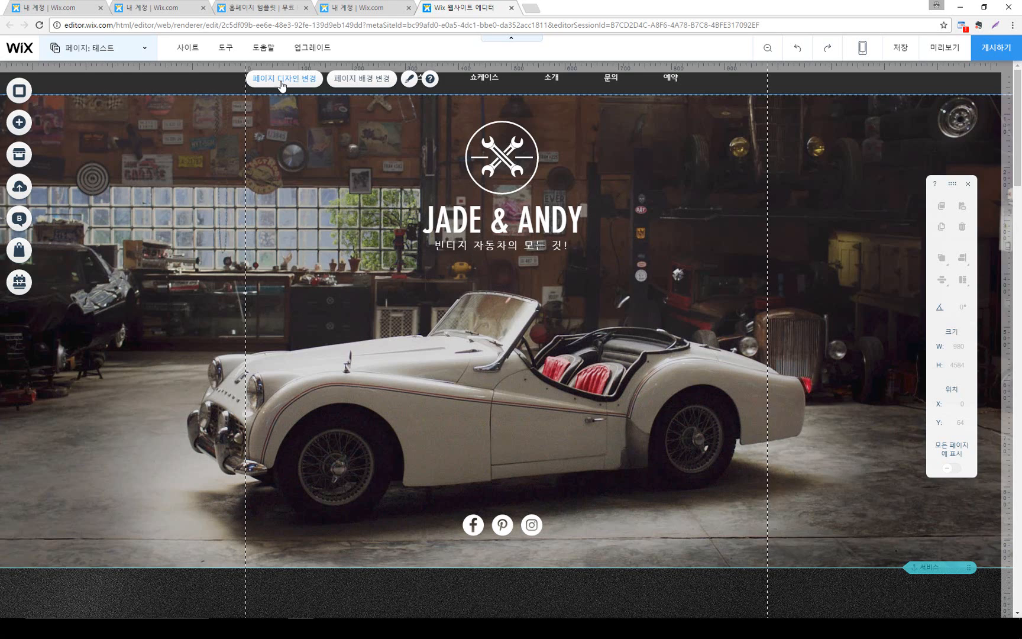
{"action": "left_click", "coordinate": [225, 53]}
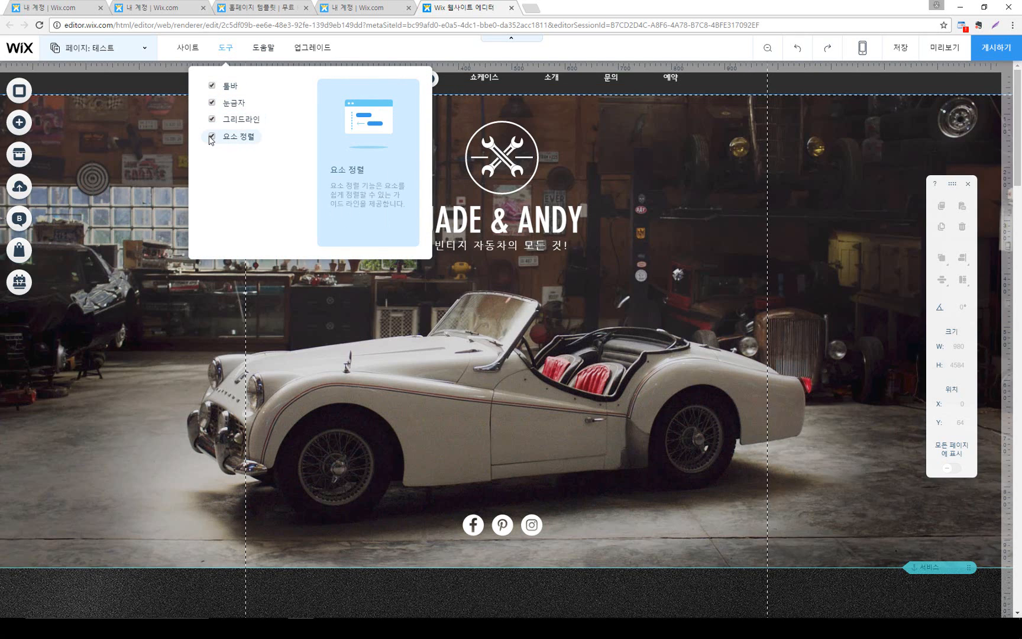
{"action": "left_click", "coordinate": [211, 103]}
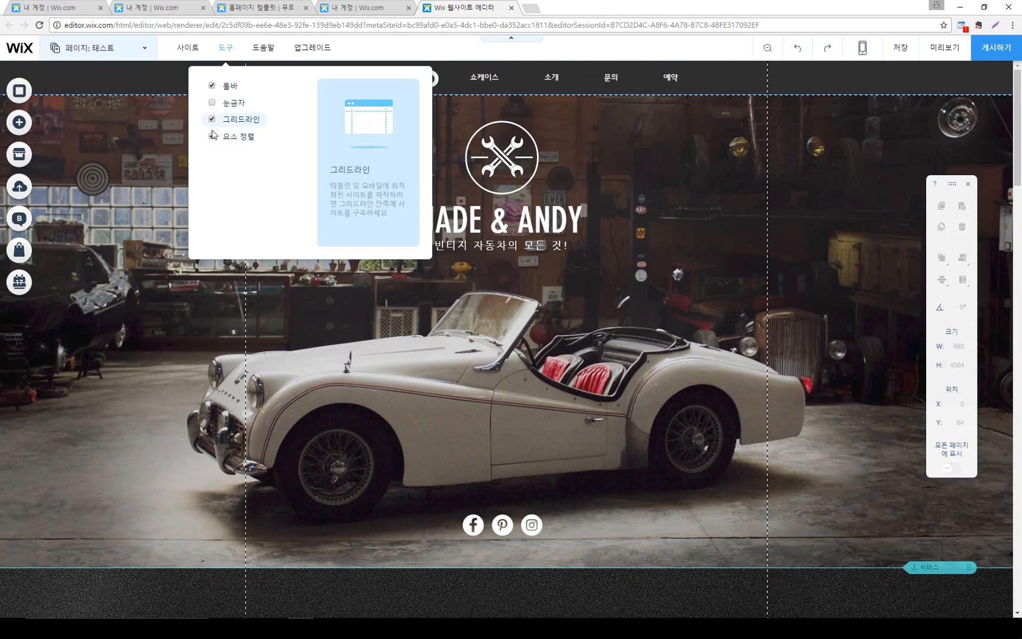
Move the wrench icon slightly within the logo circle to try out the 요소 정렬 alignment guides
{"action": "left_click", "coordinate": [211, 137]}
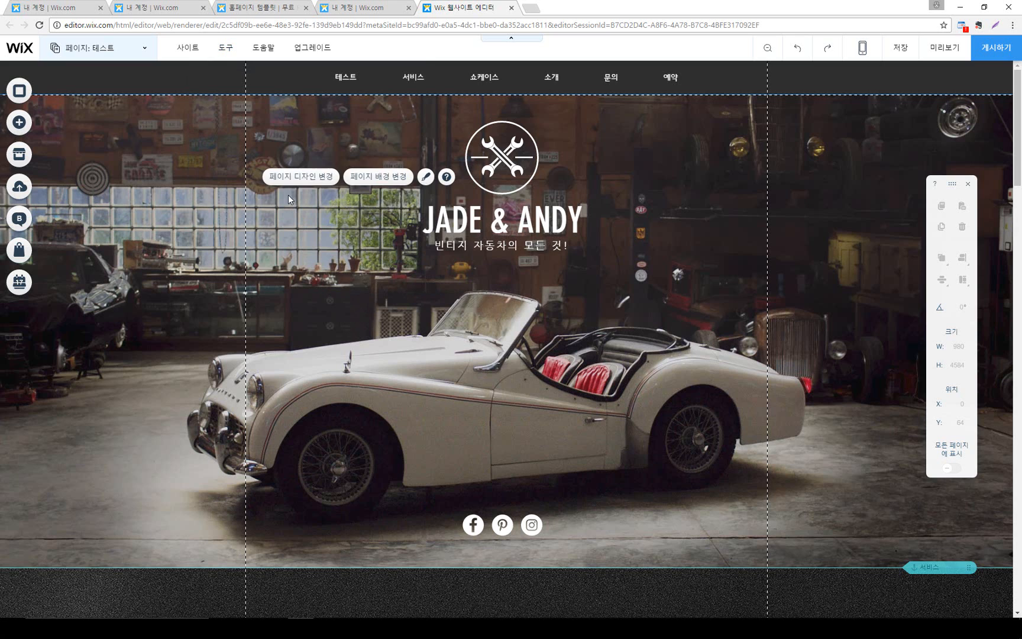
{"action": "left_click", "coordinate": [493, 161]}
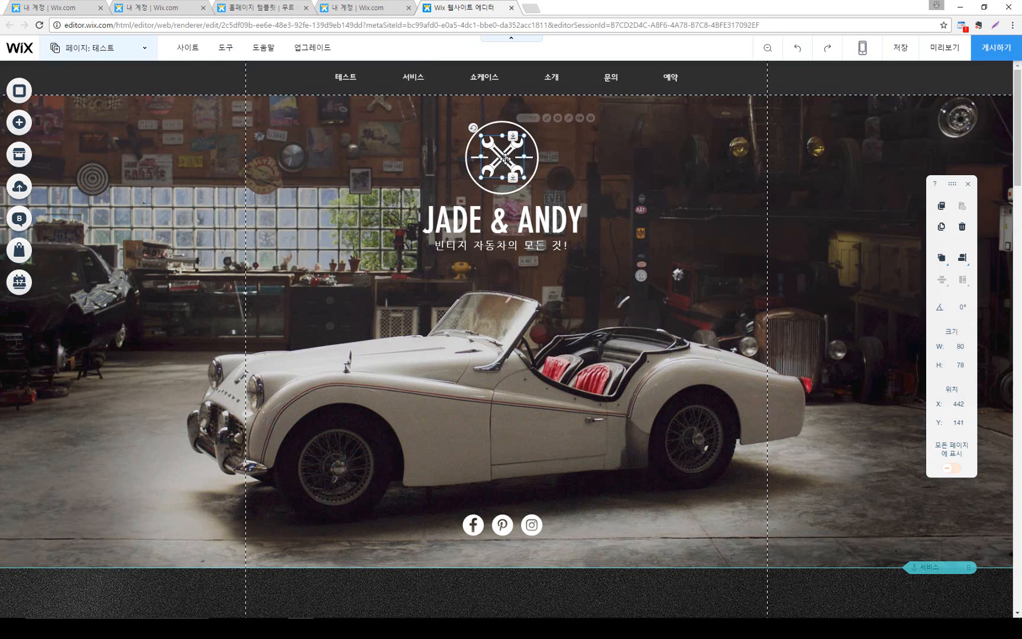
{"action": "mouse_move", "coordinate": [493, 160]}
{"action": "left_mouse_down"}
{"action": "mouse_move", "coordinate": [527, 162]}
{"action": "mouse_move", "coordinate": [502, 166]}
{"action": "mouse_move", "coordinate": [496, 249]}
{"action": "mouse_move", "coordinate": [504, 160]}
{"action": "mouse_move", "coordinate": [587, 162]}
{"action": "mouse_move", "coordinate": [591, 171]}
{"action": "mouse_move", "coordinate": [580, 162]}
{"action": "mouse_move", "coordinate": [506, 166]}
{"action": "mouse_move", "coordinate": [502, 157]}
{"action": "left_mouse_up"}
{"action": "left_click", "coordinate": [588, 160]}
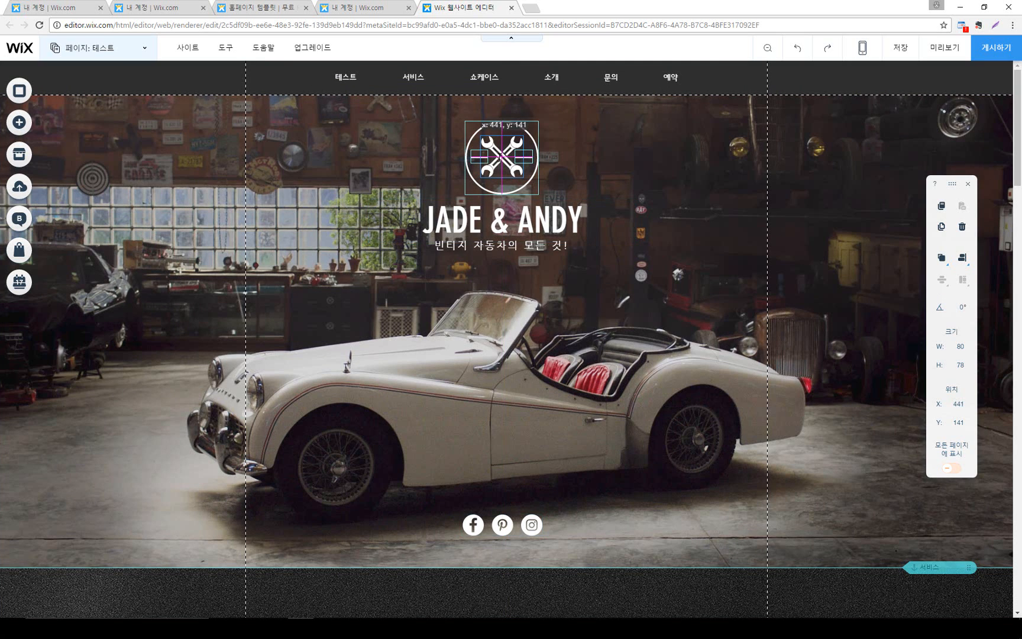
Turn off 요소 정렬 and try moving the wrench icon without alignment guides
{"action": "mouse_move", "coordinate": [222, 49]}
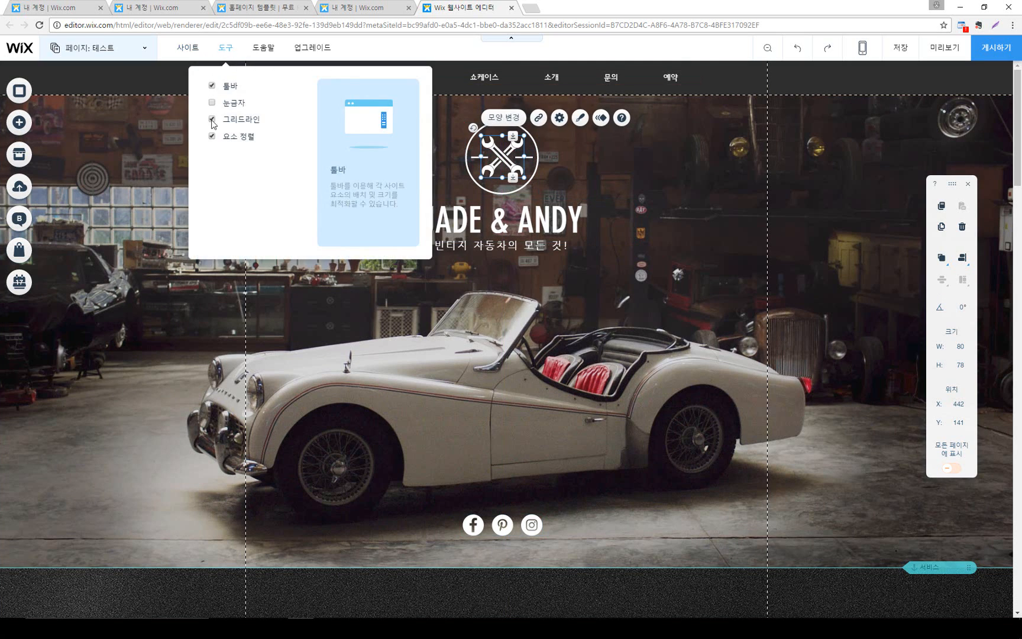
{"action": "left_click", "coordinate": [213, 137]}
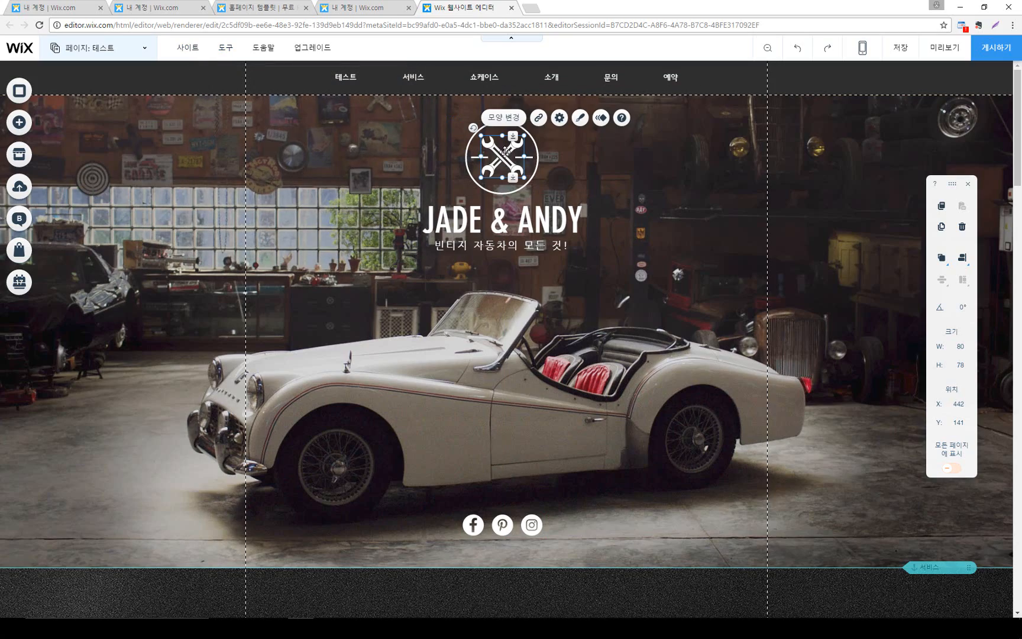
{"action": "left_click_drag", "start_coordinate": [472, 154], "coordinate": [505, 151]}
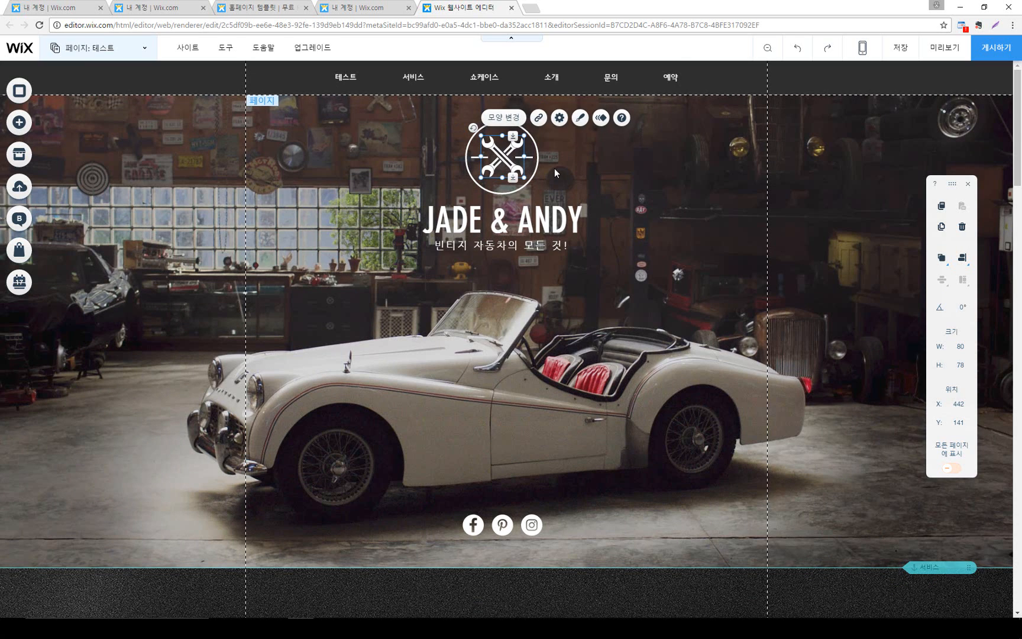
Open the 키보드 단축키 help article and examine the editor shortcuts, from cut, copy and paste to element selection
{"action": "mouse_move", "coordinate": [276, 52]}
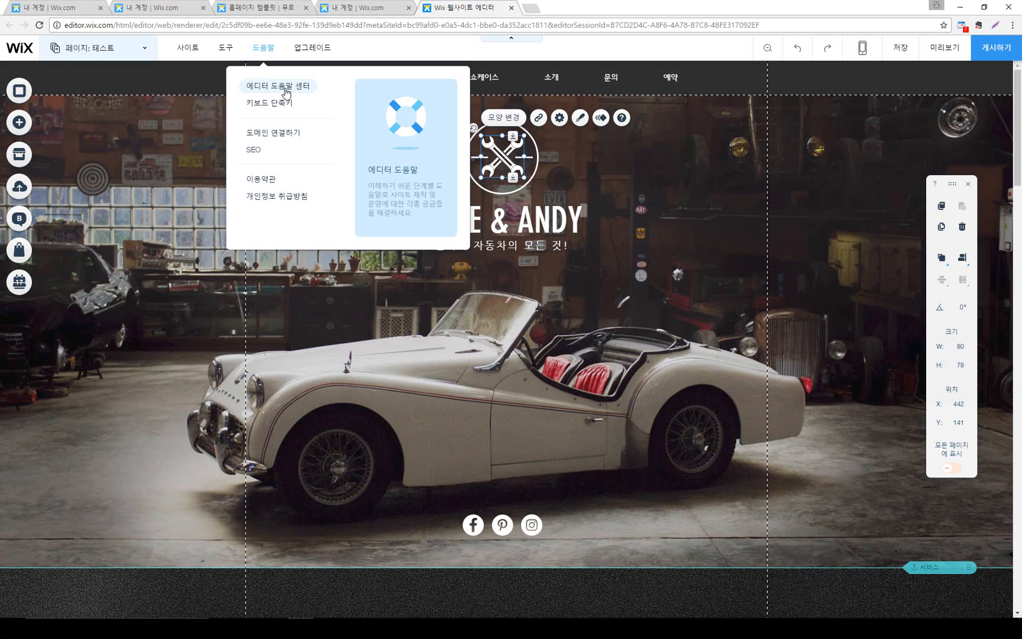
{"action": "left_click", "coordinate": [285, 103]}
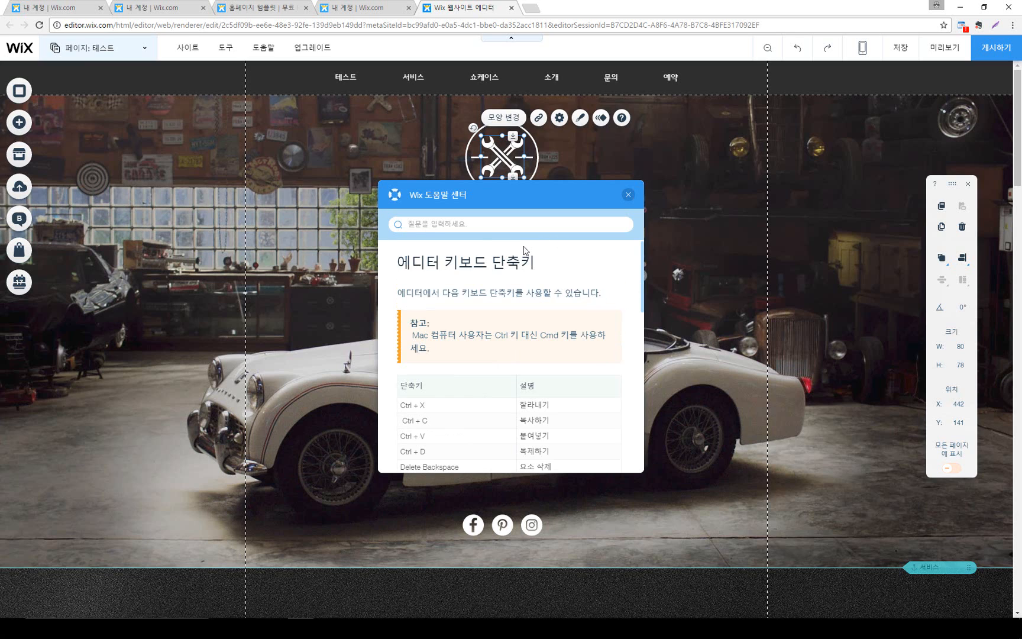
{"action": "scroll", "coordinate": [537, 272], "scroll_direction": "down", "scroll_amount": 4}
{"action": "scroll", "coordinate": [568, 310], "scroll_direction": "up", "scroll_amount": 4}
{"action": "scroll", "coordinate": [532, 308], "scroll_direction": "down", "scroll_amount": 3}
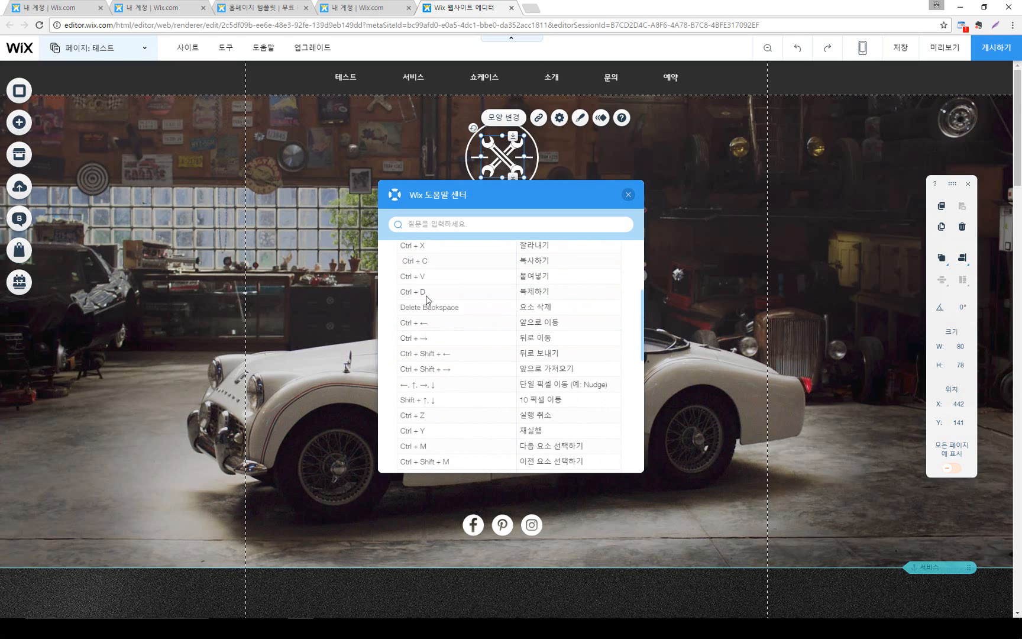
{"action": "scroll", "coordinate": [424, 296], "scroll_direction": "up", "scroll_amount": 1}
{"action": "left_click_drag", "start_coordinate": [438, 300], "coordinate": [405, 303]}
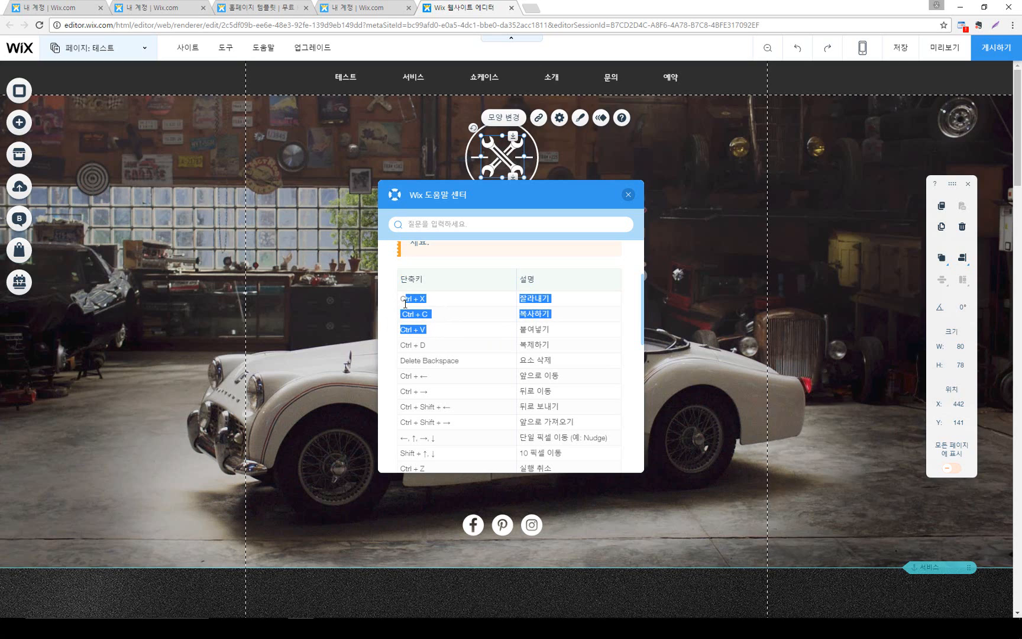
{"action": "left_click_drag", "start_coordinate": [442, 335], "coordinate": [402, 300]}
{"action": "scroll", "coordinate": [457, 323], "scroll_direction": "down", "scroll_amount": 3}
{"action": "scroll", "coordinate": [459, 328], "scroll_direction": "up", "scroll_amount": 2}
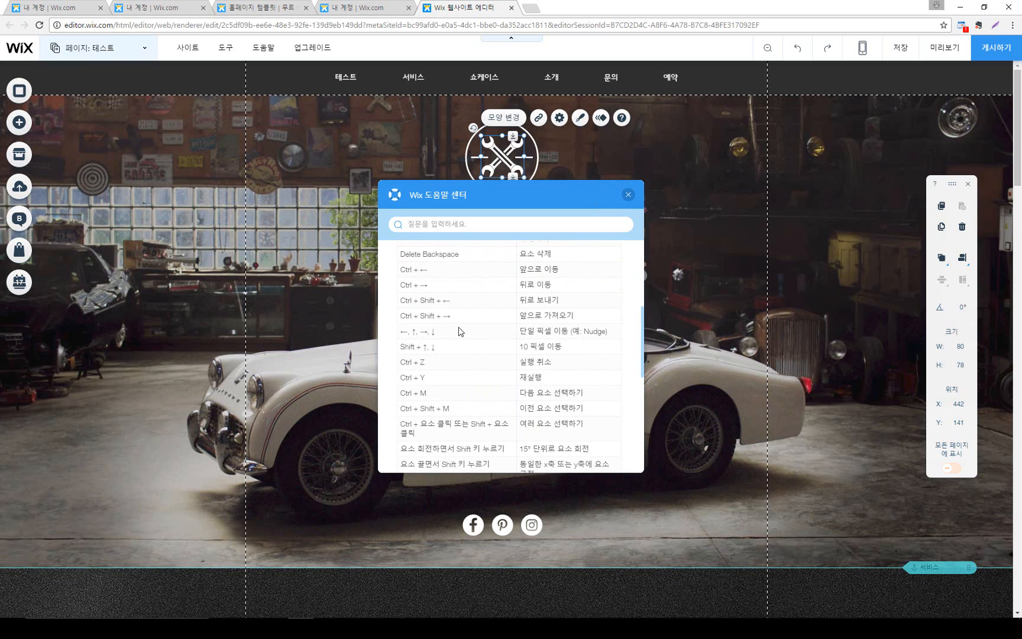
{"action": "scroll", "coordinate": [461, 332], "scroll_direction": "up", "scroll_amount": 3}
{"action": "scroll", "coordinate": [467, 336], "scroll_direction": "down", "scroll_amount": 2}
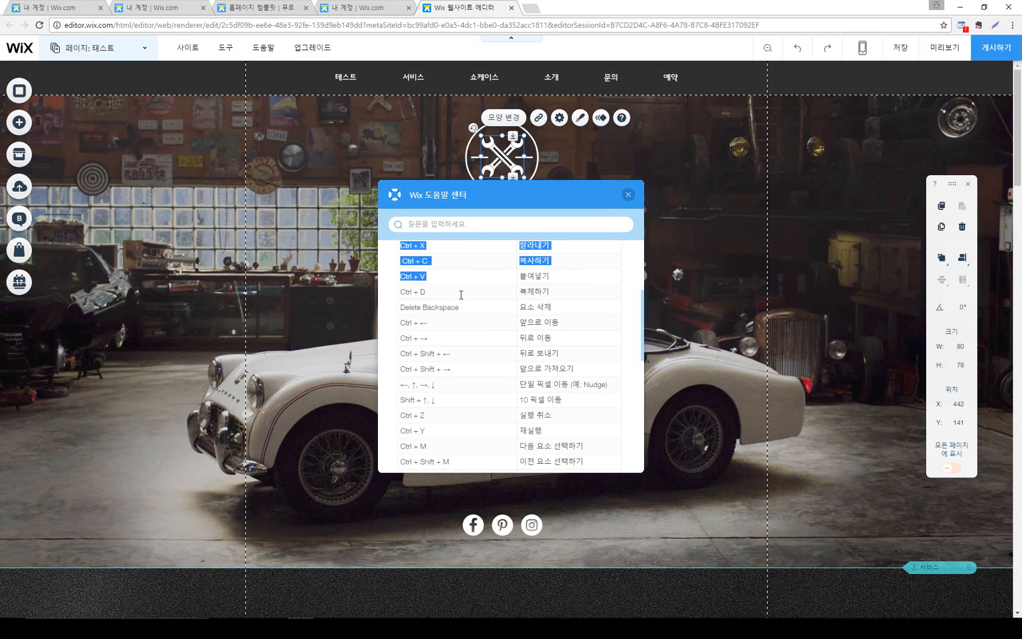
Finish reading the shortcut list, close the Wix 도움말 센터, and look over the remaining help entries such as 이용약관 and 개인정보 취급방침
{"action": "left_click_drag", "start_coordinate": [461, 293], "coordinate": [596, 430]}
{"action": "left_click", "coordinate": [593, 423]}
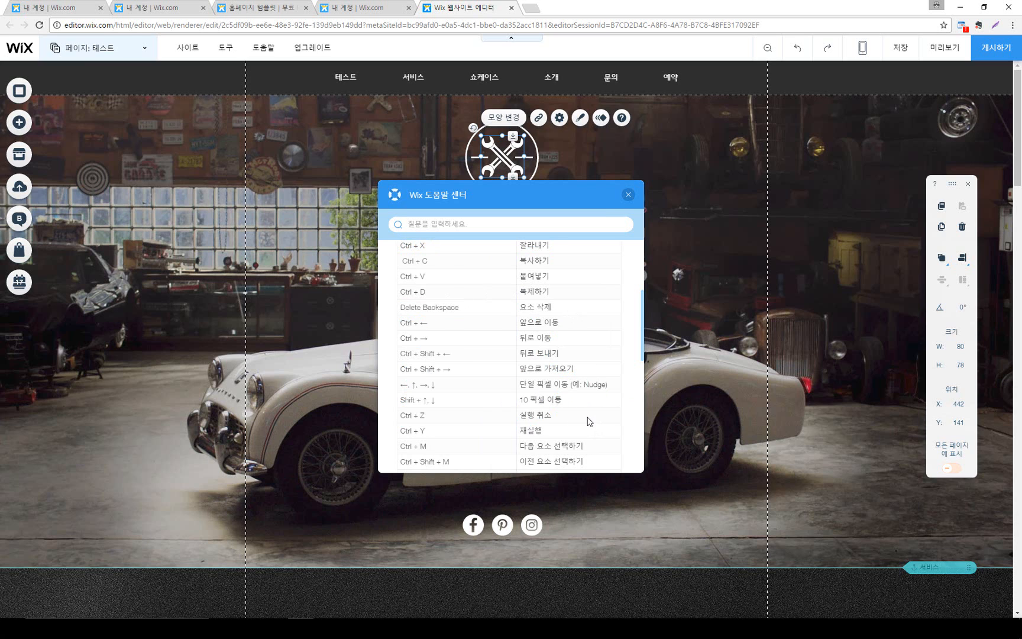
{"action": "left_click", "coordinate": [628, 194]}
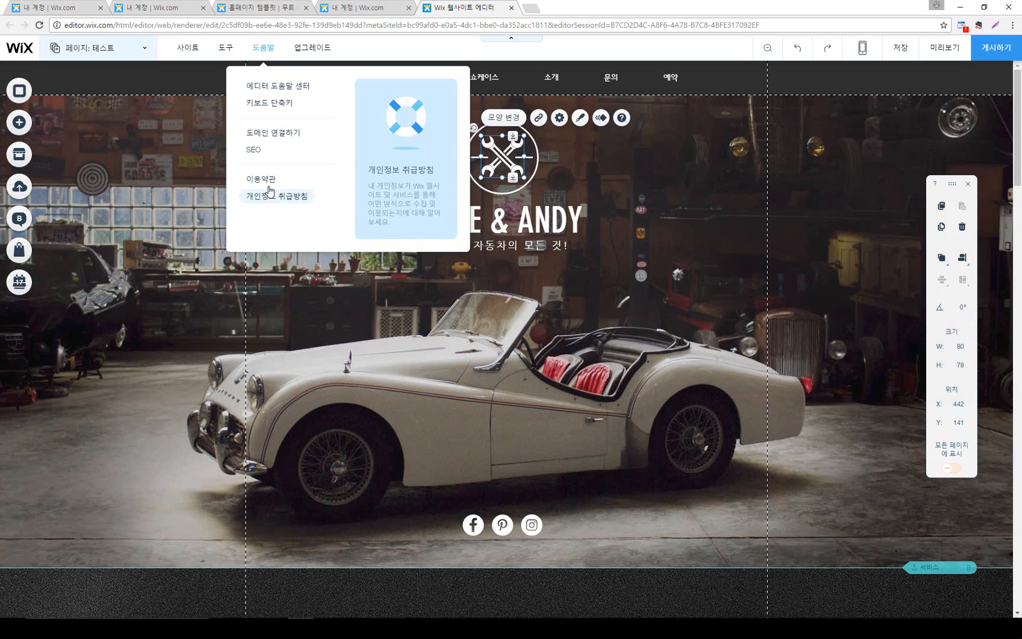
{"action": "mouse_move", "coordinate": [320, 52]}
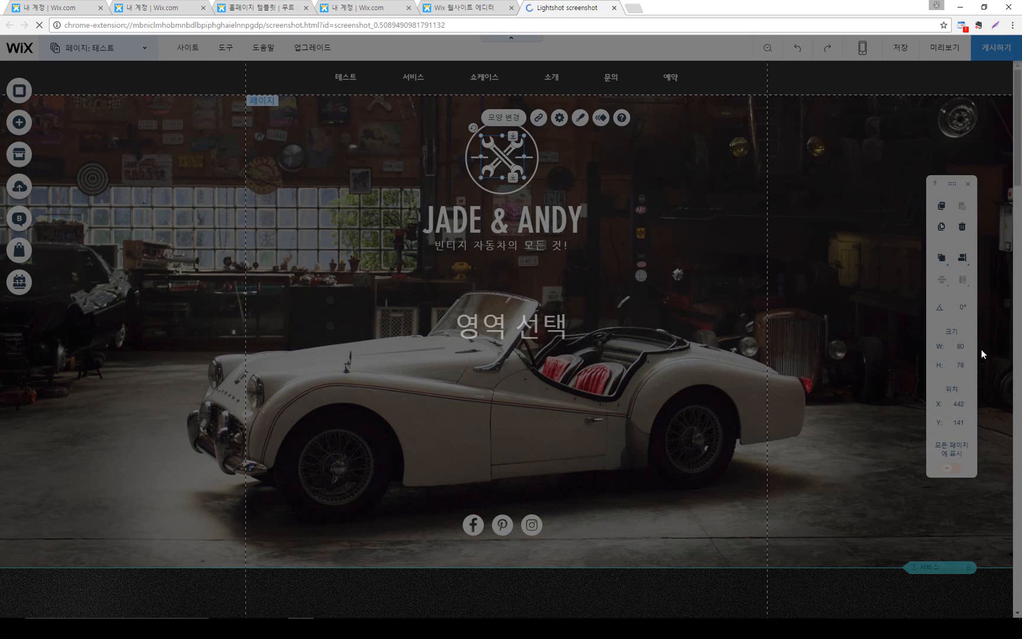
Frame the floating element toolbar in a Lightshot capture, cancel the capture, and move the toolbar higher over the canvas
{"action": "left_click_drag", "start_coordinate": [982, 477], "coordinate": [923, 173]}
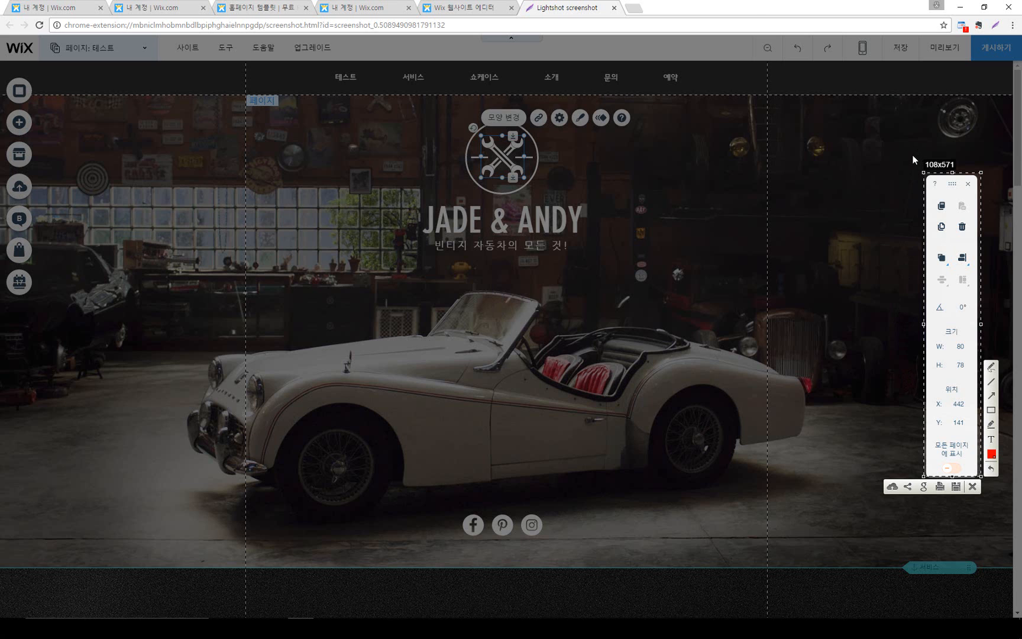
{"action": "key", "text": "Escape"}
{"action": "left_click_drag", "start_coordinate": [951, 183], "coordinate": [937, 114]}
Copy the wrench icon in the logo circle and paste one copy of it
{"action": "left_click", "coordinate": [503, 156]}
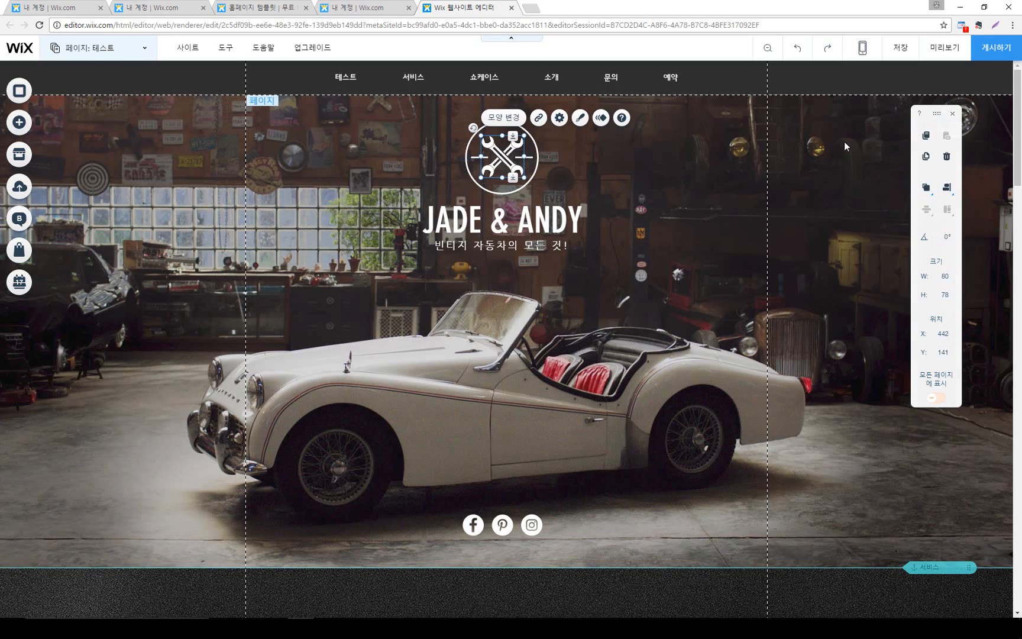
{"action": "left_click", "coordinate": [924, 138]}
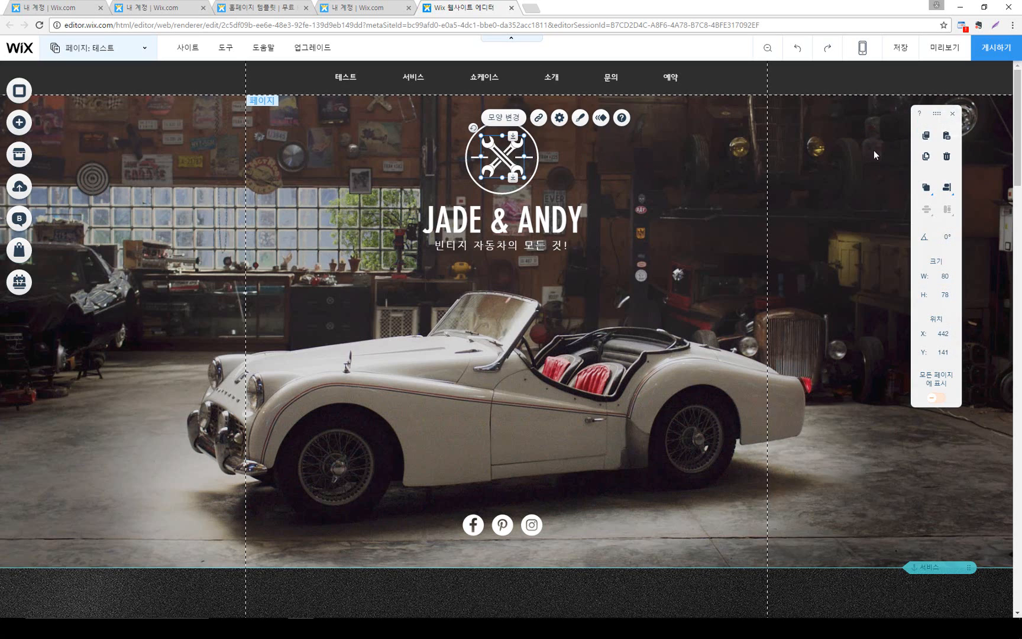
{"action": "left_click", "coordinate": [946, 138]}
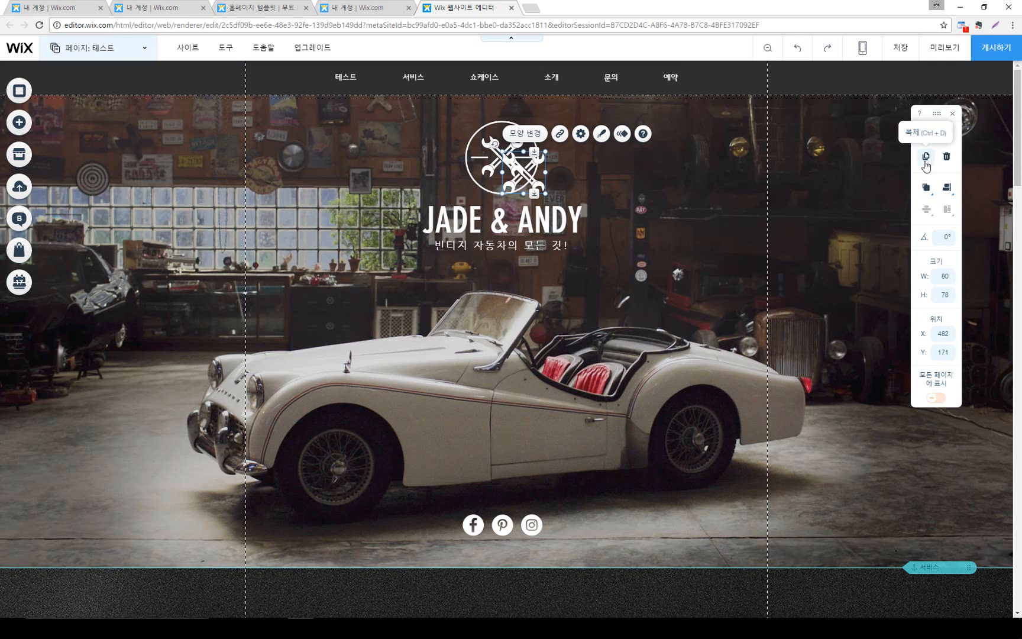
Duplicate the pasted wrench icon four times
{"action": "left_click", "coordinate": [927, 163]}
{"action": "left_click", "coordinate": [927, 163]}
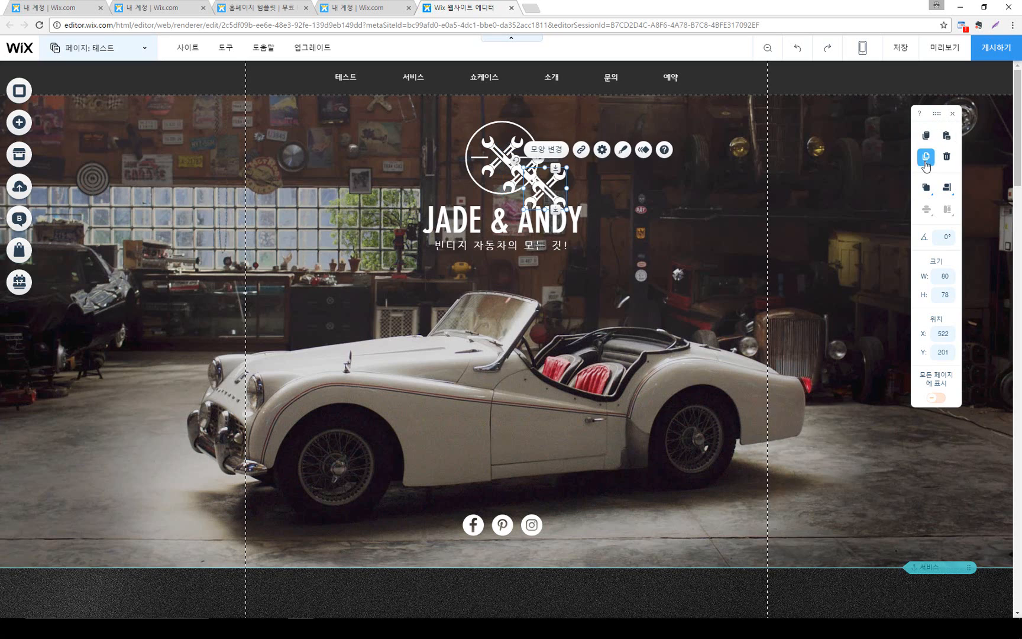
{"action": "left_click", "coordinate": [926, 157]}
{"action": "left_click", "coordinate": [926, 157]}
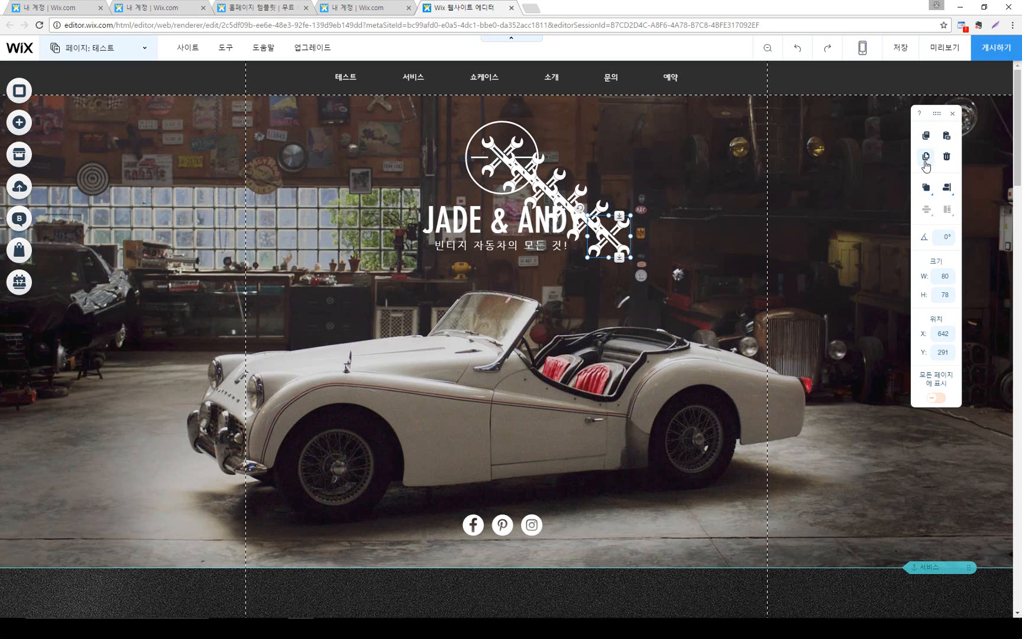
Delete the four duplicated wrench icons one by one, keeping only the original and the pasted copy
{"action": "left_click", "coordinate": [949, 158]}
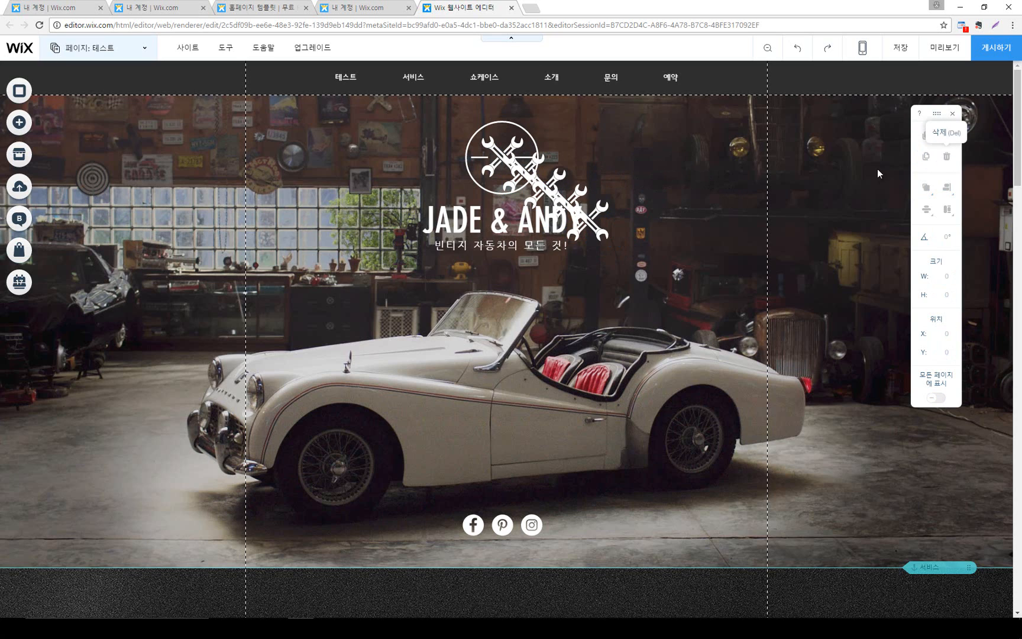
{"action": "left_click", "coordinate": [578, 222]}
{"action": "left_click", "coordinate": [946, 156]}
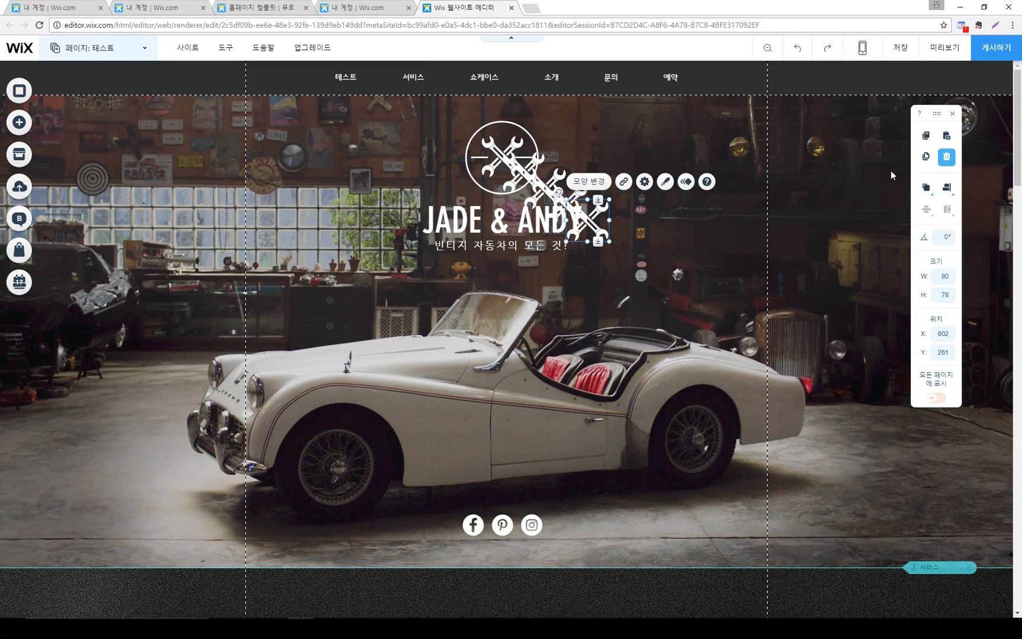
{"action": "left_click", "coordinate": [589, 201]}
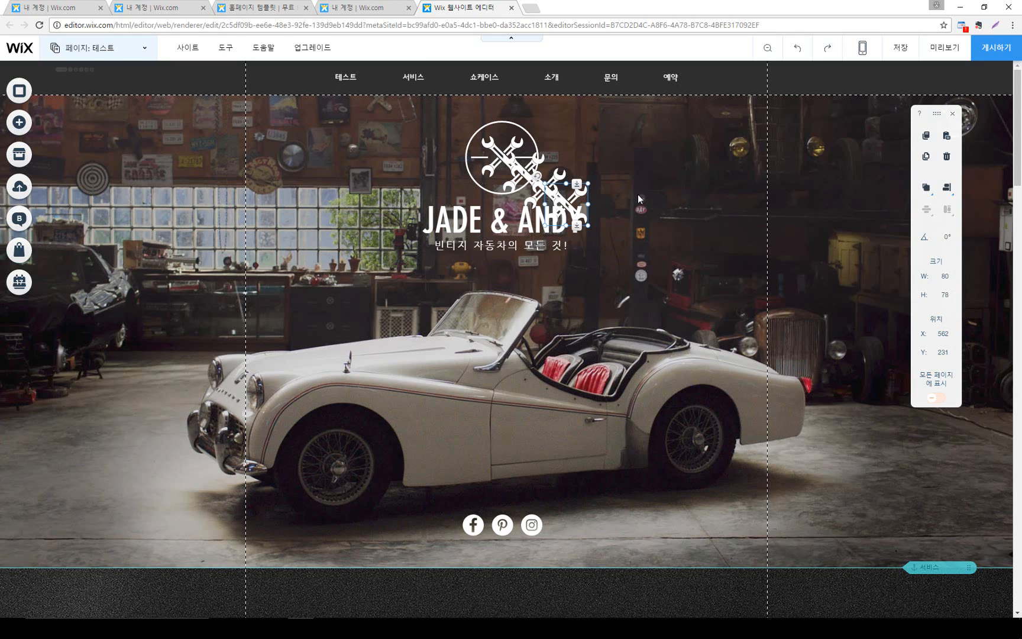
{"action": "left_click", "coordinate": [948, 158]}
{"action": "left_click", "coordinate": [555, 182]}
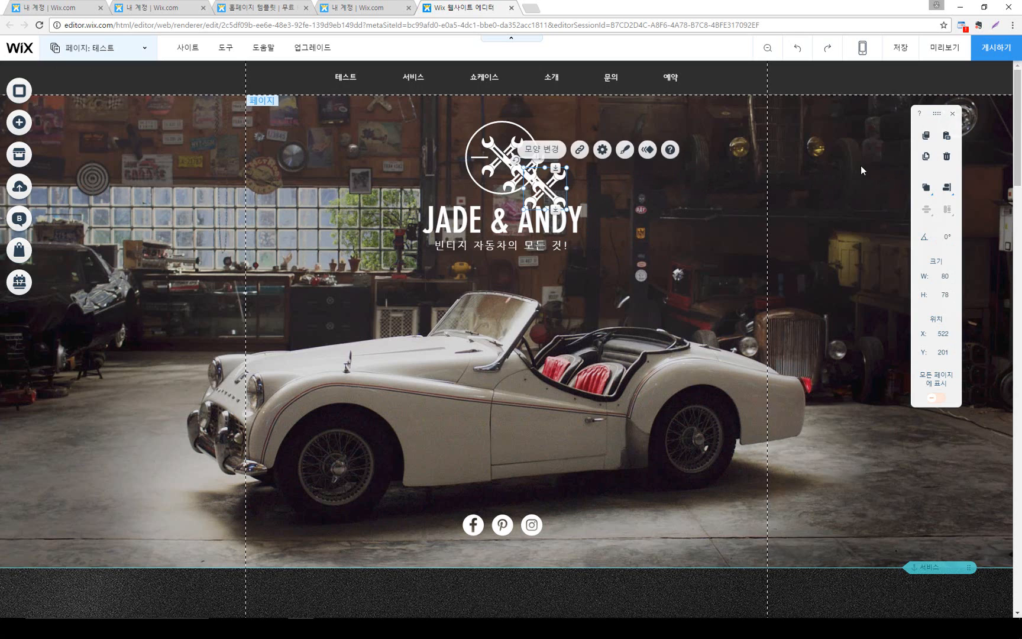
{"action": "left_click", "coordinate": [947, 158]}
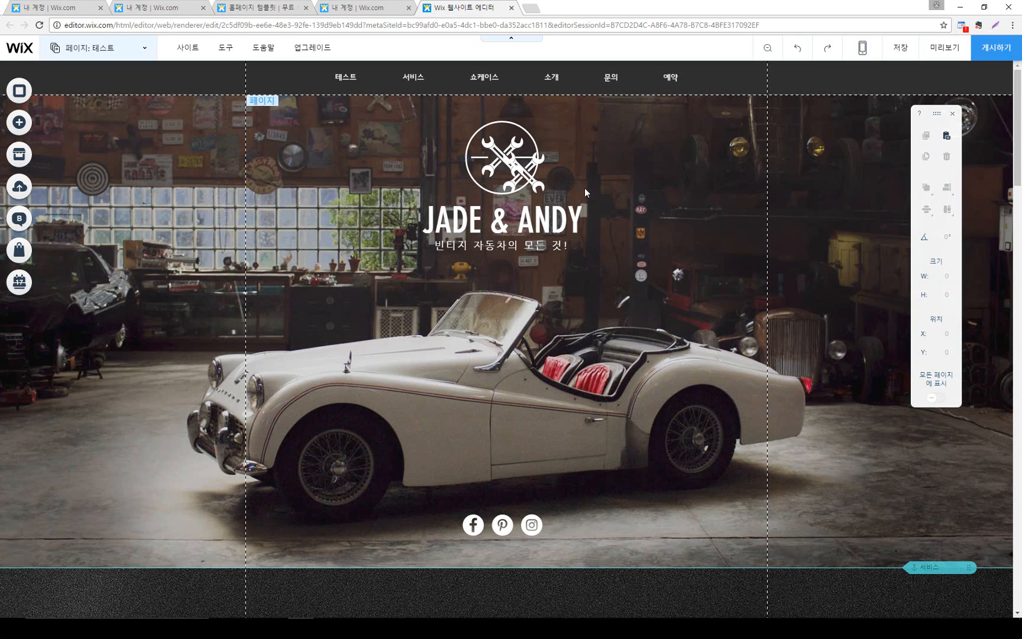
{"action": "left_click", "coordinate": [510, 170]}
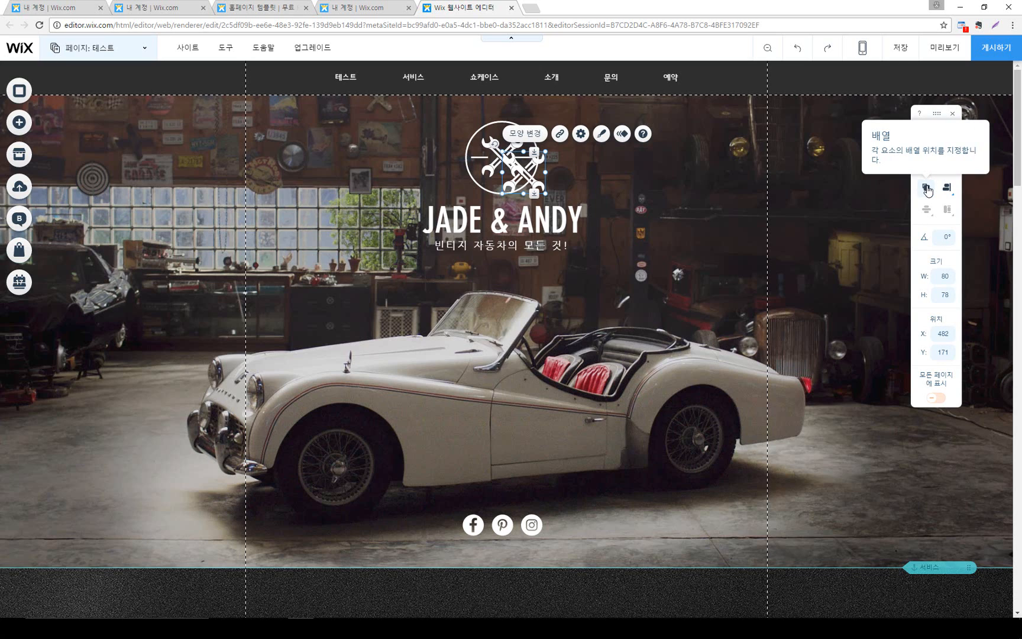
{"action": "left_click", "coordinate": [927, 189]}
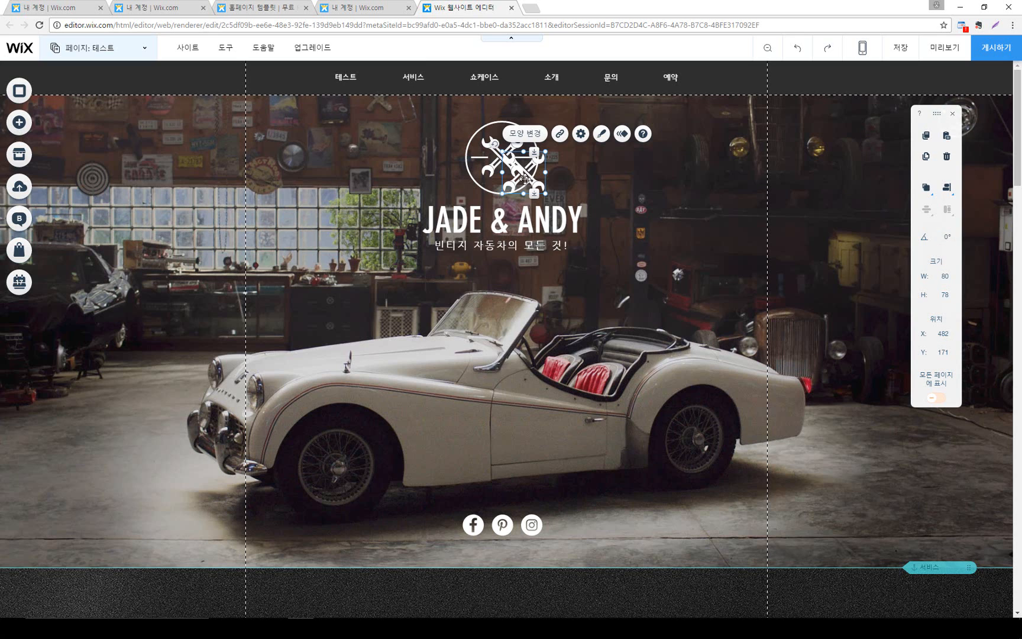
{"action": "double_click", "coordinate": [525, 178]}
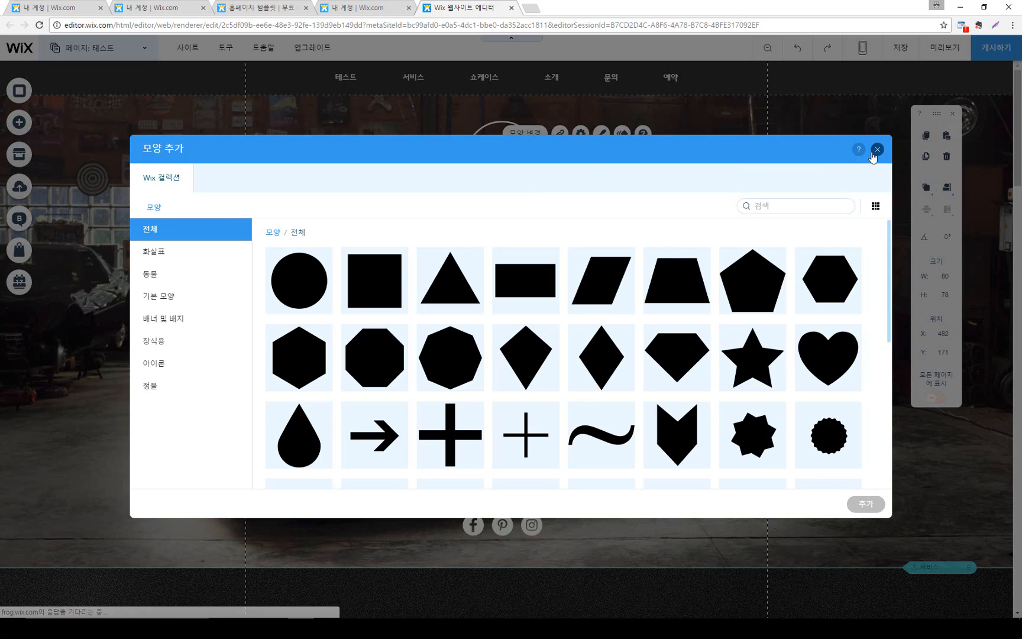
{"action": "left_click", "coordinate": [877, 149]}
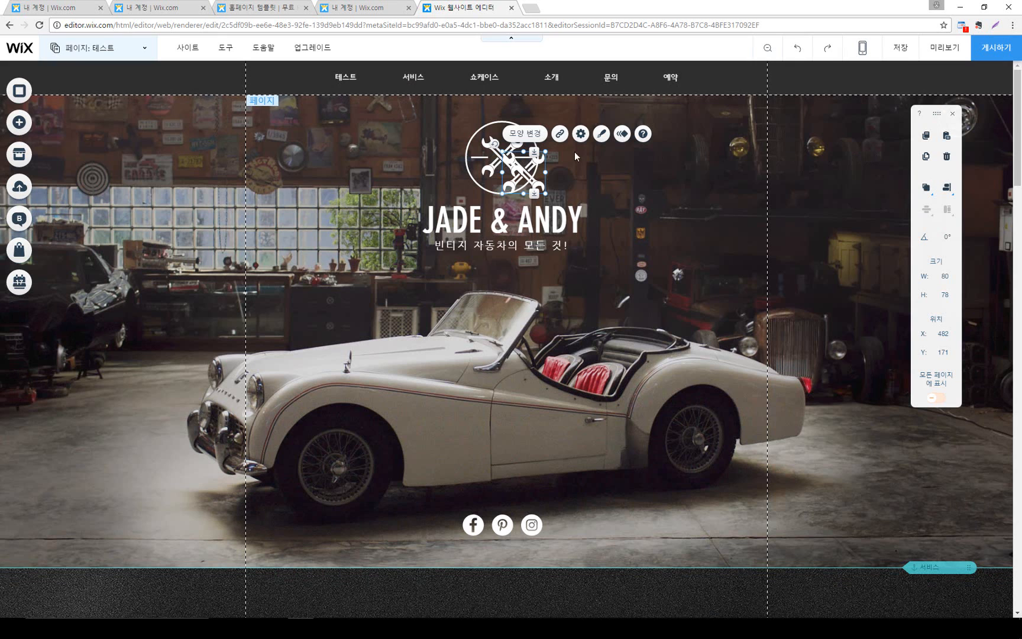
Set the pasted wrench icon's fill colour to red #B03737 and move it beside the original at X 481, Y 142
{"action": "left_click", "coordinate": [603, 135]}
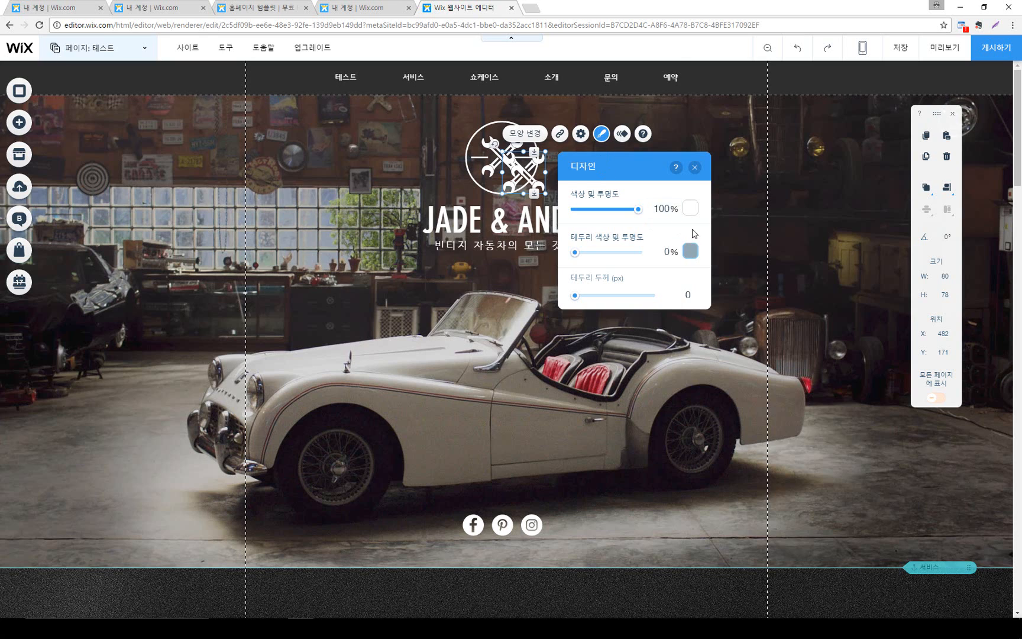
{"action": "left_click", "coordinate": [690, 208]}
{"action": "left_click", "coordinate": [585, 274]}
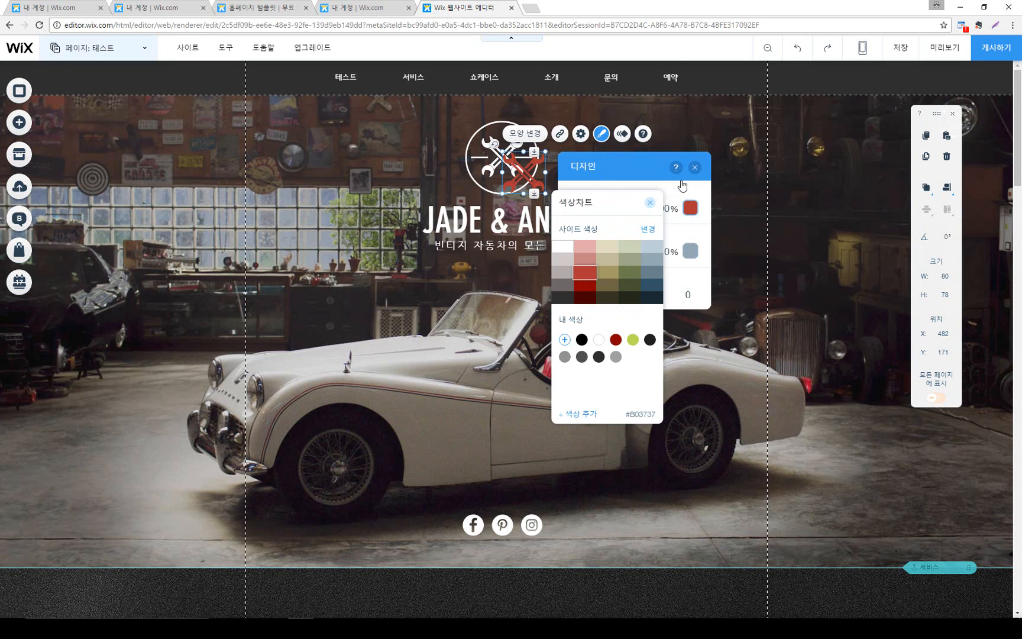
{"action": "left_click", "coordinate": [694, 171]}
{"action": "left_click", "coordinate": [694, 171]}
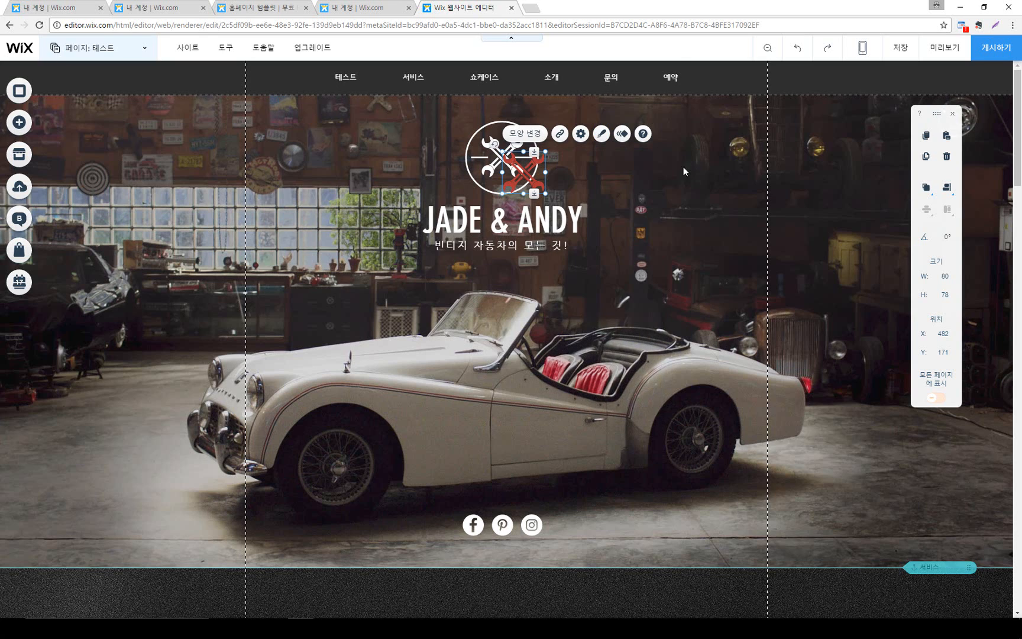
{"action": "left_click_drag", "start_coordinate": [525, 165], "coordinate": [523, 156]}
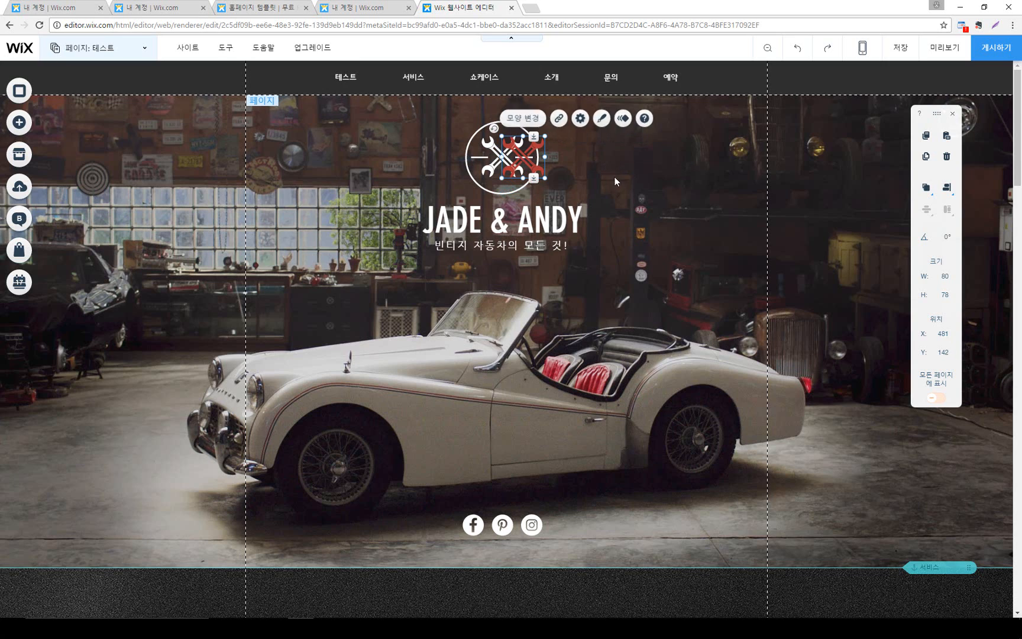
Lower the red wrench icon with 뒤로 이동 and send it to the very back, behind the white wrench icon
{"action": "mouse_move", "coordinate": [924, 191]}
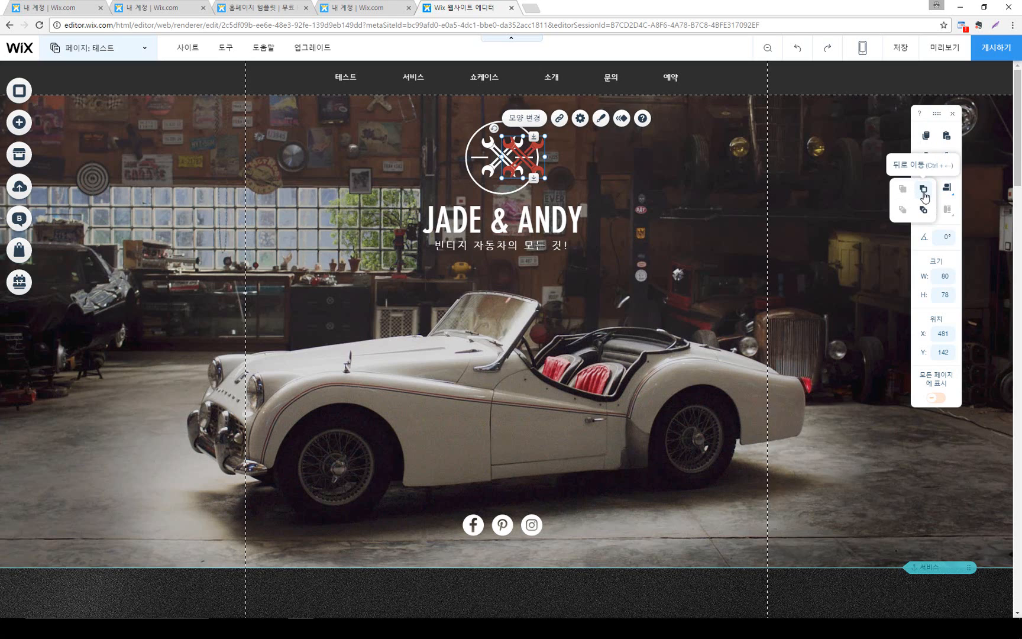
{"action": "left_click", "coordinate": [923, 190]}
{"action": "mouse_move", "coordinate": [926, 197]}
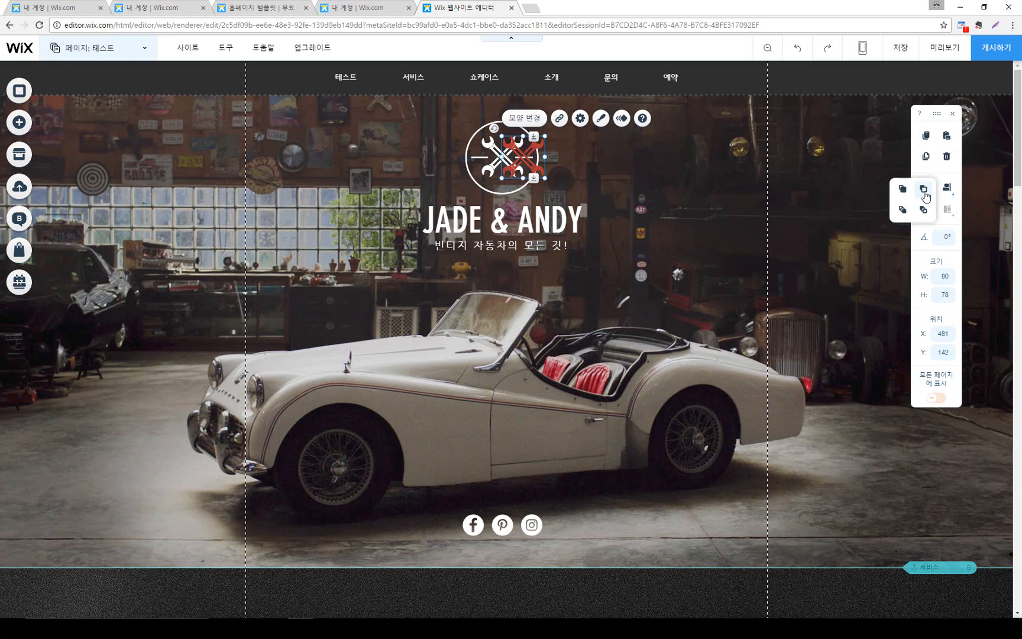
{"action": "left_click", "coordinate": [924, 192]}
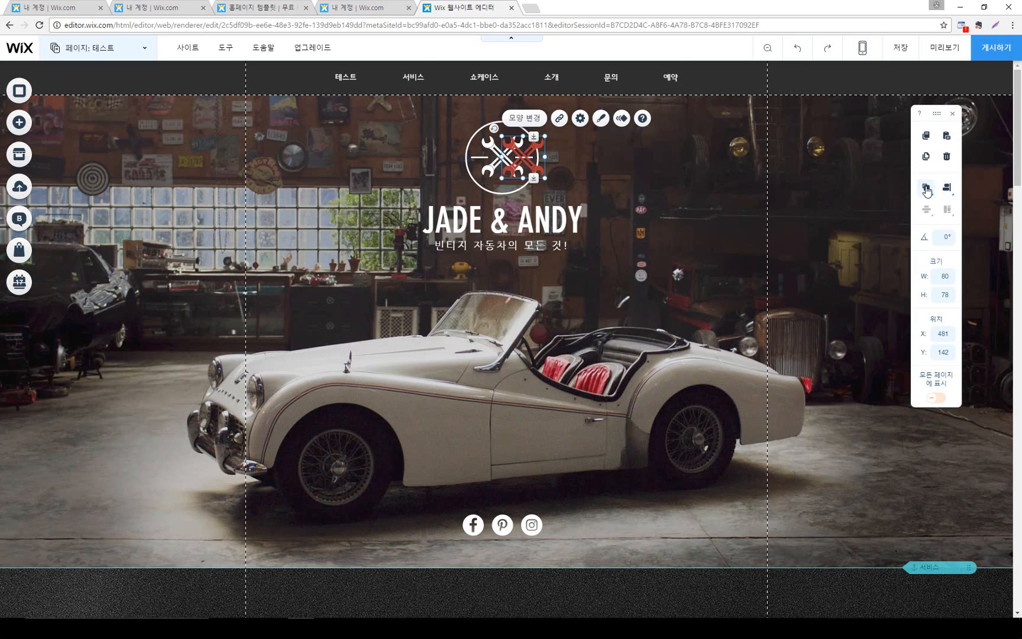
{"action": "left_click", "coordinate": [924, 210]}
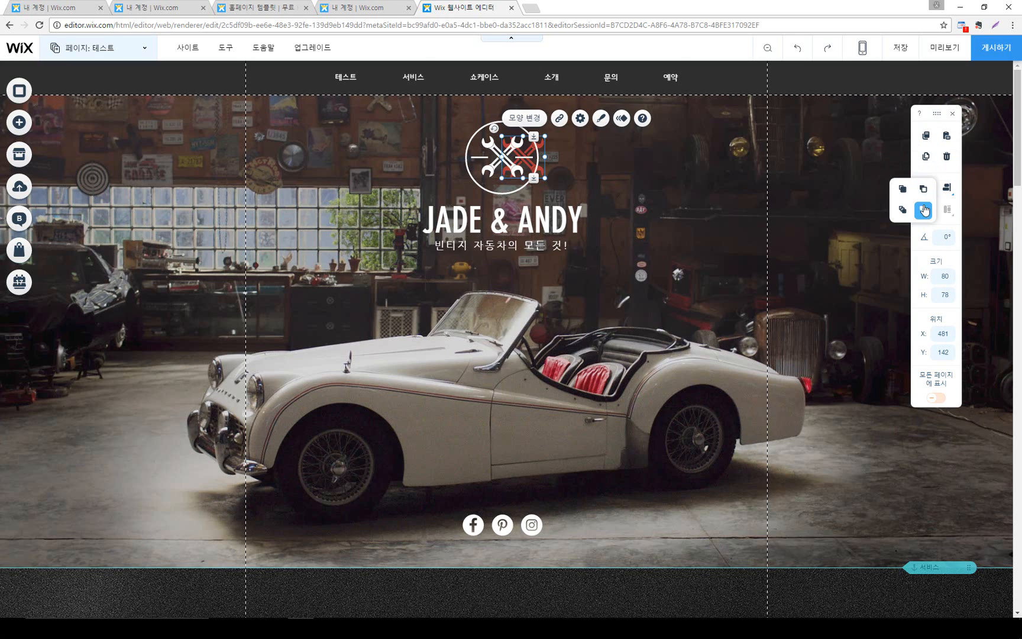
{"action": "left_click", "coordinate": [642, 171]}
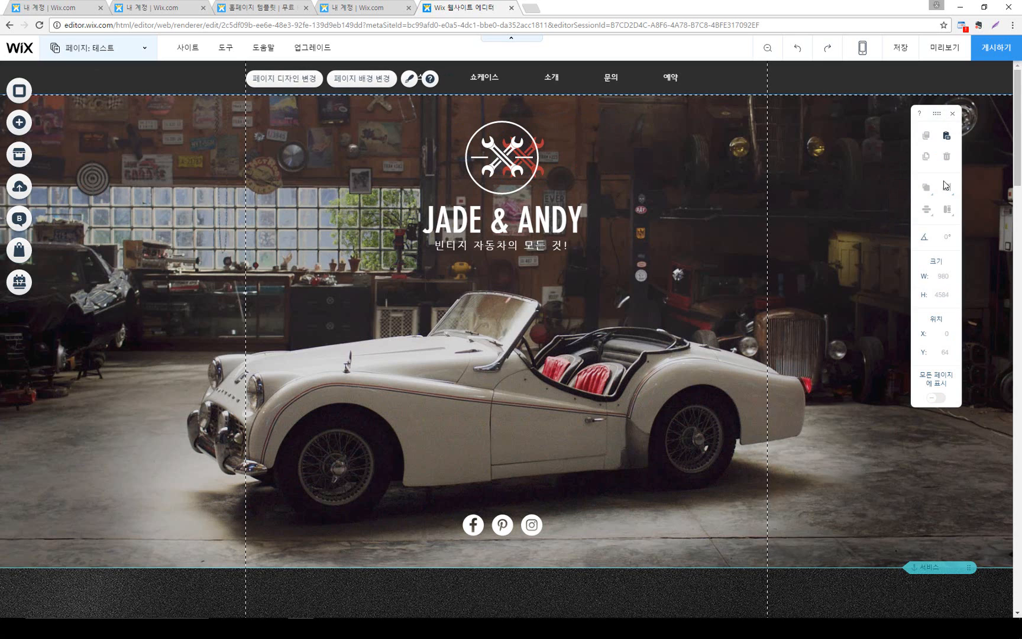
Bring the red wrench icon forward and to the very front, above the white wrench icon
{"action": "left_click", "coordinate": [524, 155]}
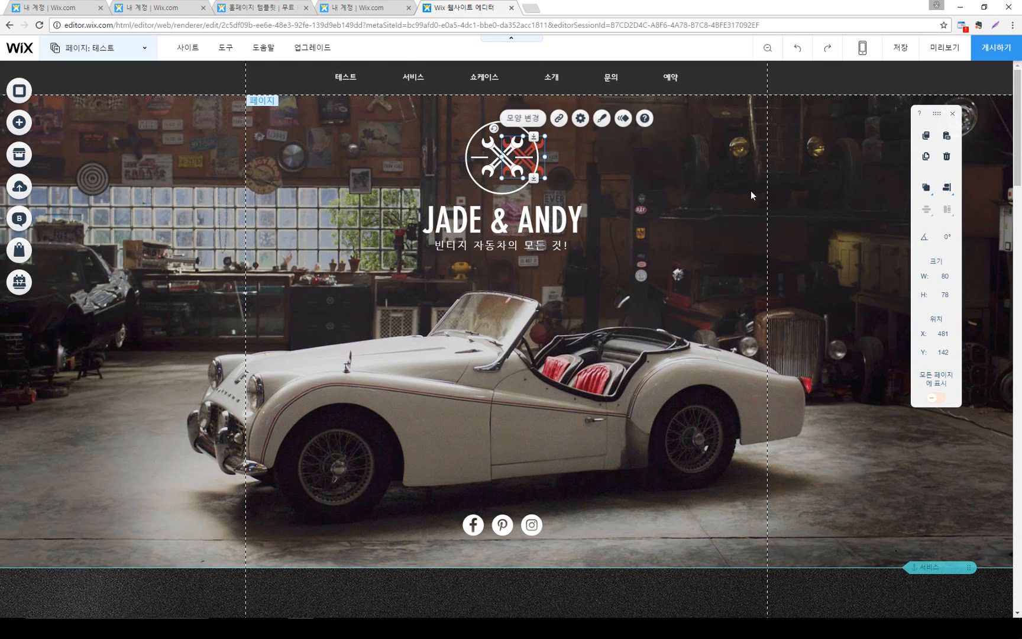
{"action": "mouse_move", "coordinate": [927, 189]}
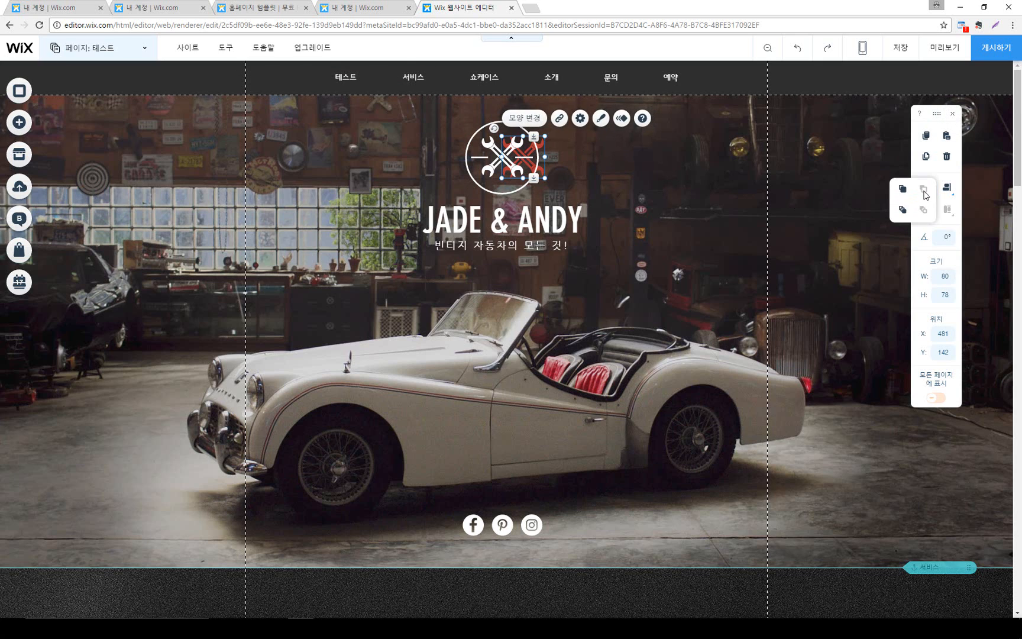
{"action": "left_click", "coordinate": [904, 190]}
{"action": "left_click", "coordinate": [905, 210]}
{"action": "left_click", "coordinate": [670, 163]}
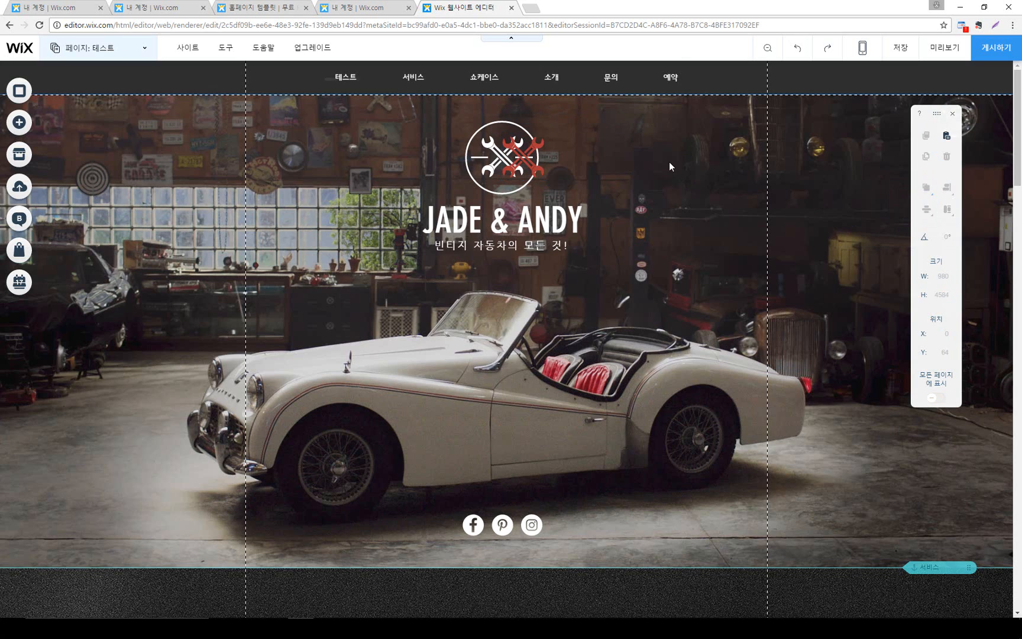
Lower the red wrench icon one level at a time with 뒤로 이동 until it sits behind the white wrench icon
{"action": "left_click", "coordinate": [524, 151]}
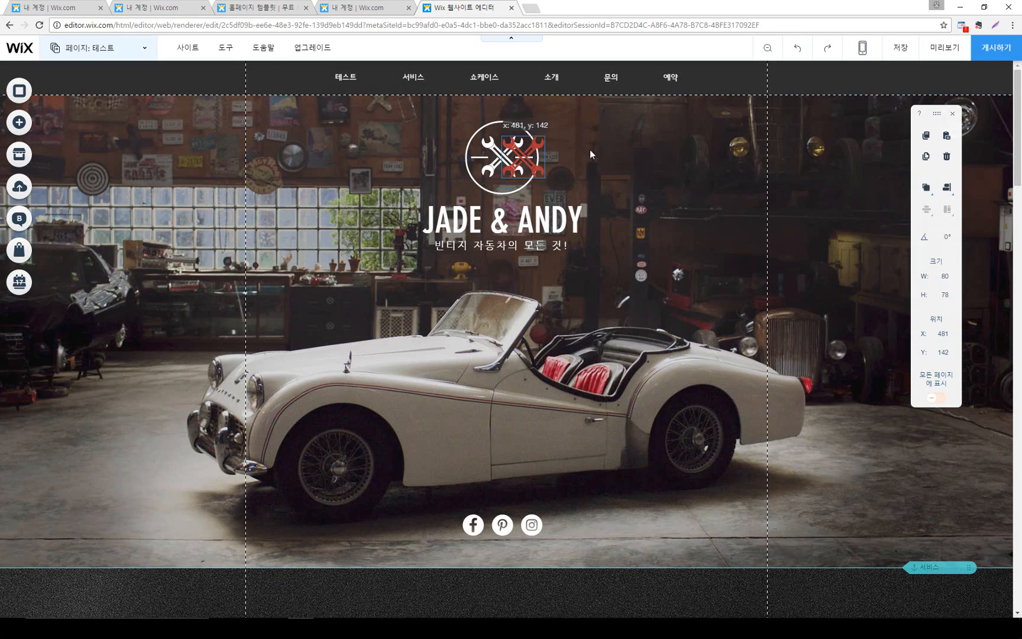
{"action": "left_click", "coordinate": [928, 189]}
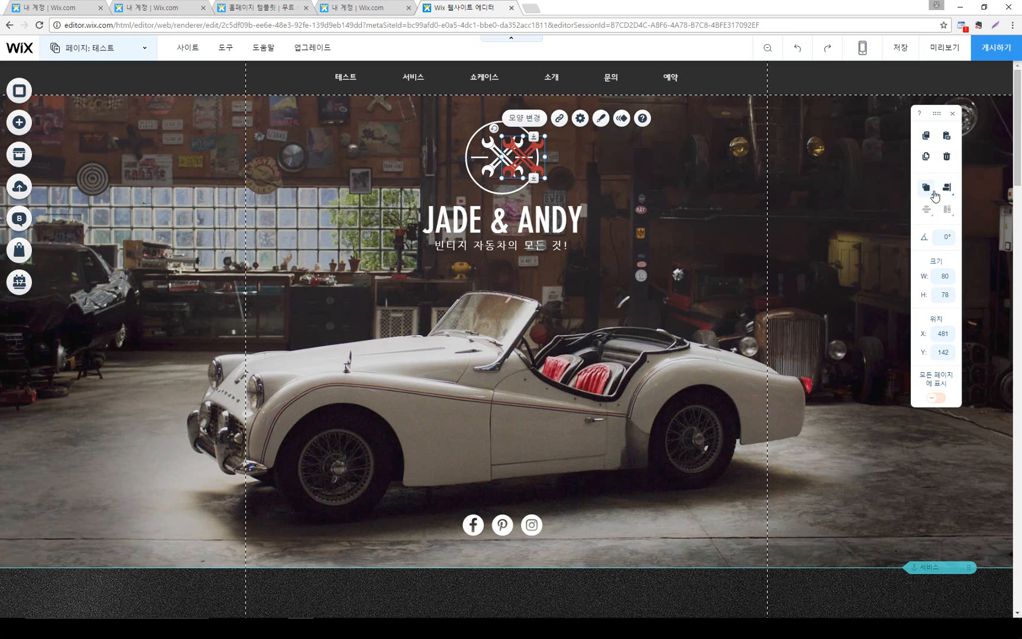
{"action": "mouse_move", "coordinate": [933, 195]}
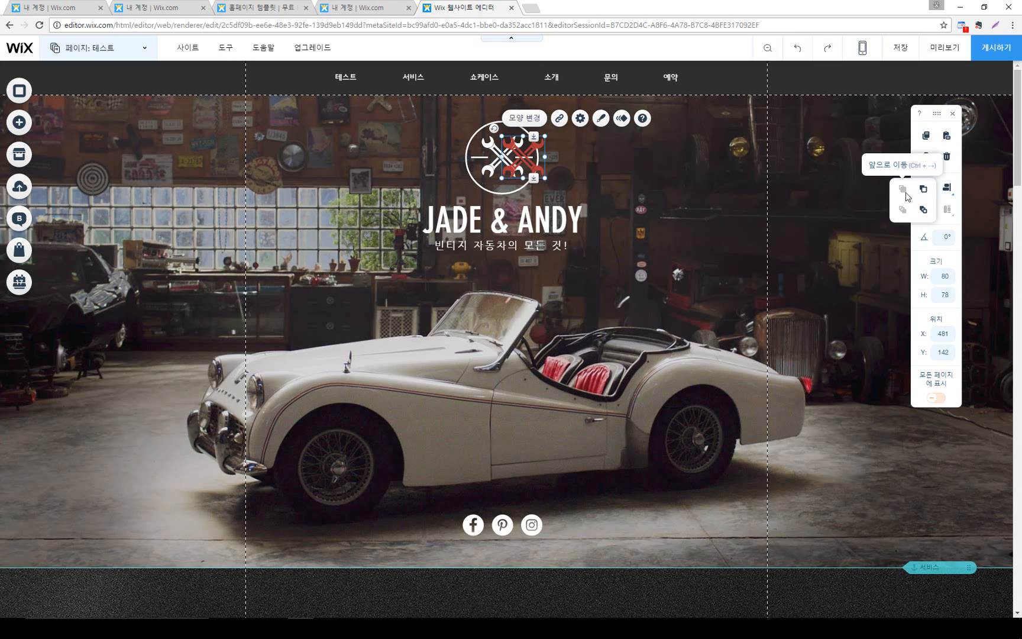
{"action": "left_click", "coordinate": [923, 194]}
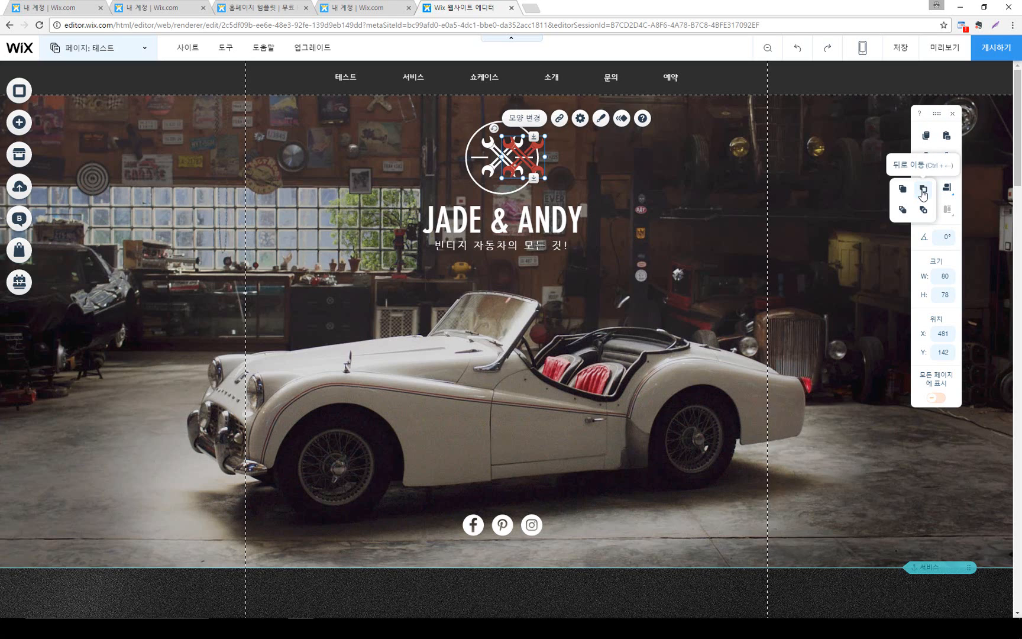
{"action": "left_click", "coordinate": [923, 194]}
{"action": "left_click", "coordinate": [924, 194]}
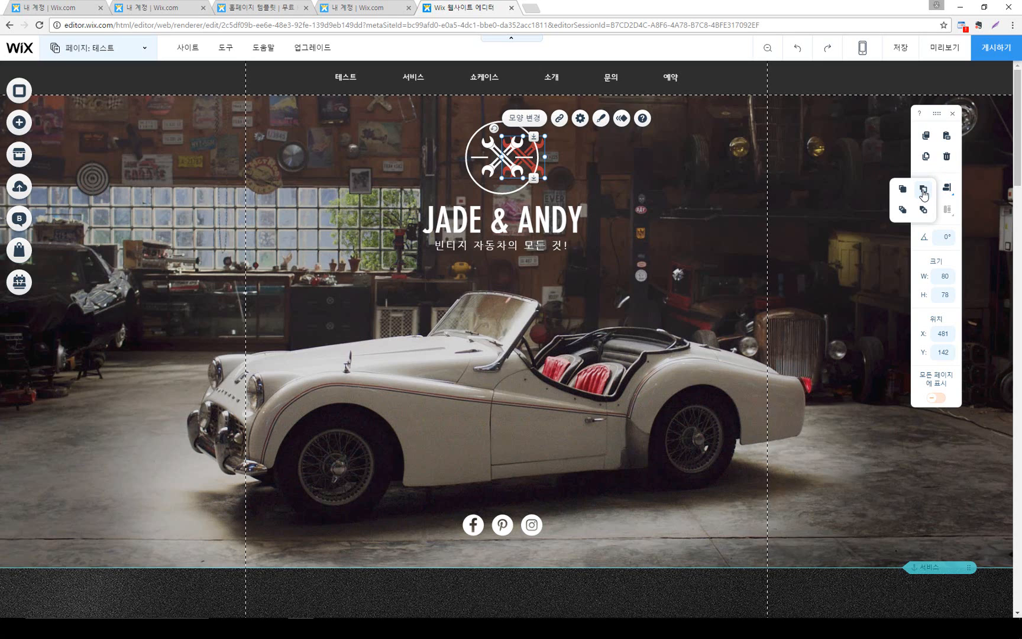
Bring the red wrench icon in front of the white wrench icon with 앞으로 이동 and deselect it
{"action": "left_click", "coordinate": [905, 192]}
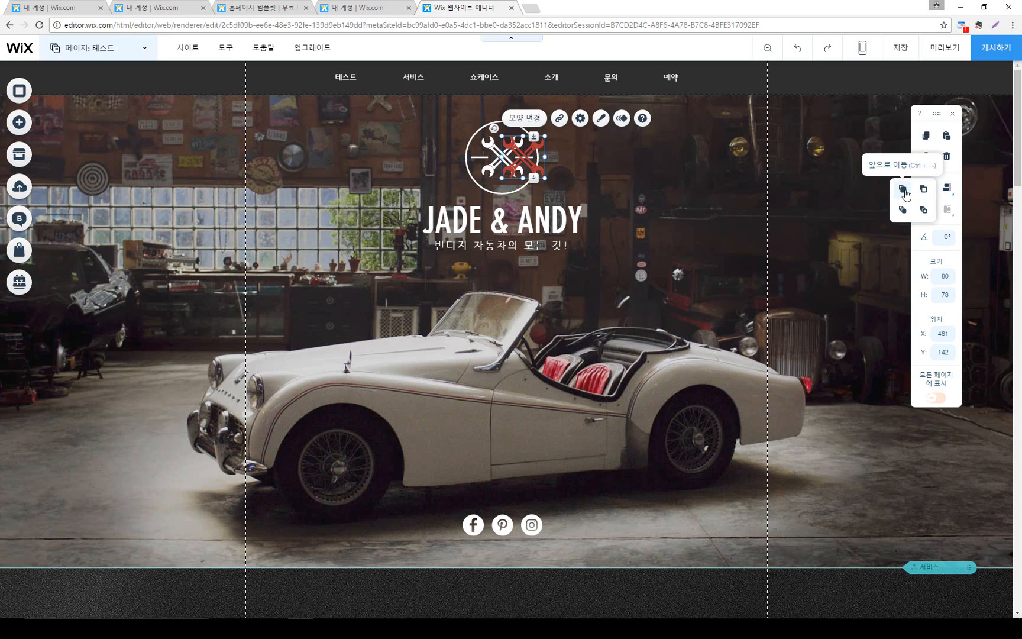
{"action": "left_click", "coordinate": [903, 192]}
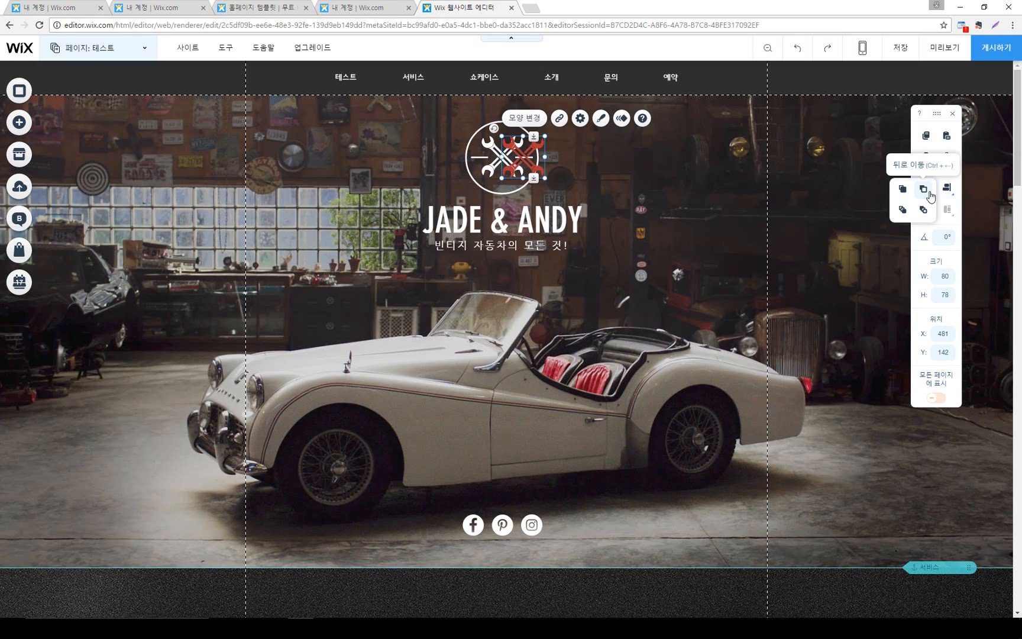
{"action": "left_click", "coordinate": [670, 213]}
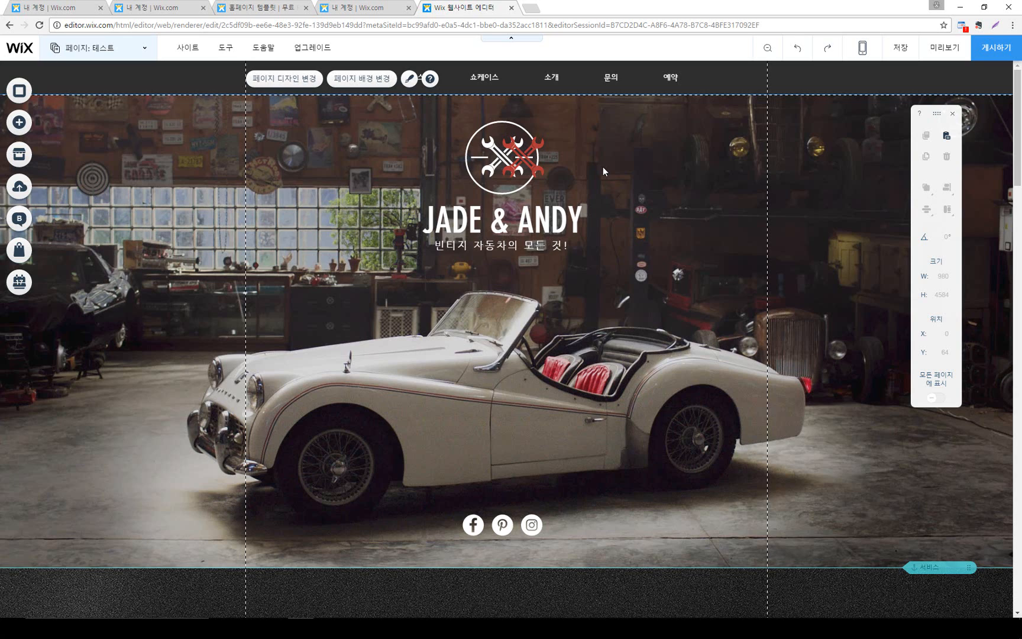
Move the red wrench icon off the logo to X 592, Y 178 and add the white wrench icon to the selection
{"action": "left_click", "coordinate": [540, 136]}
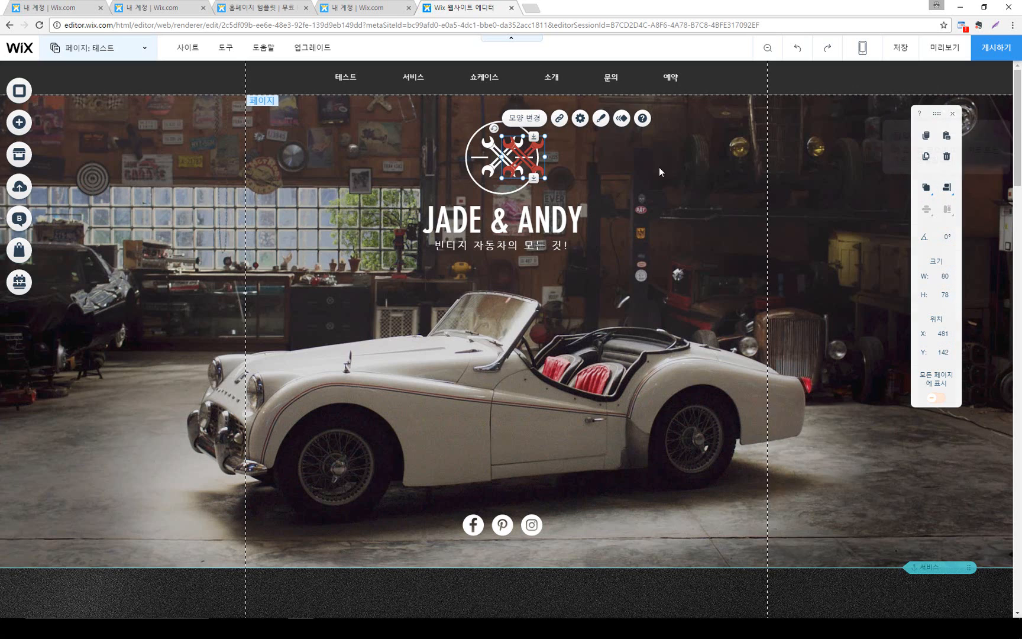
{"action": "left_click_drag", "start_coordinate": [523, 156], "coordinate": [582, 175]}
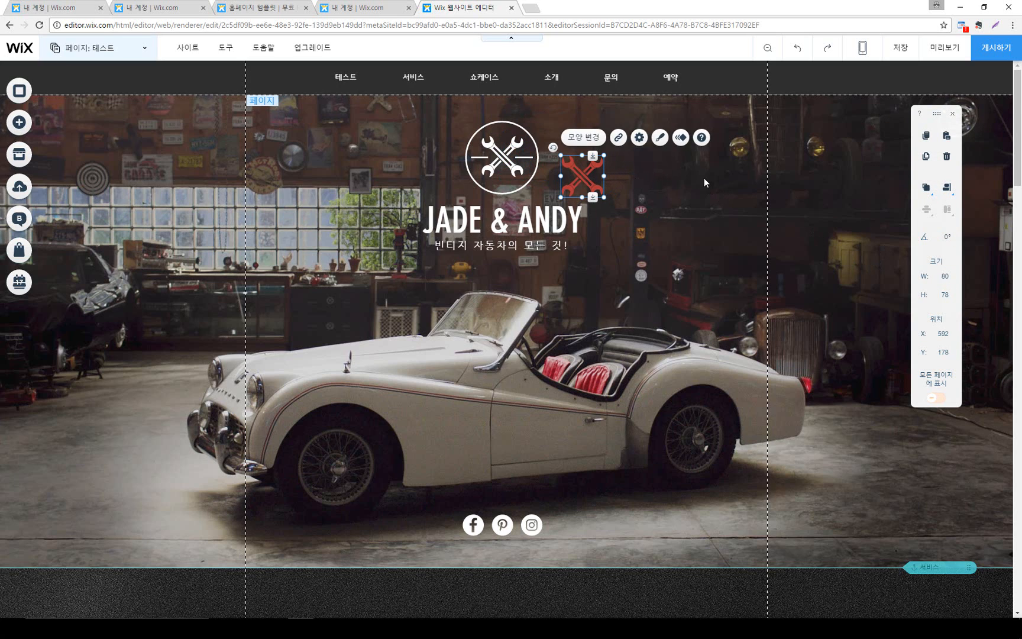
{"action": "left_click", "coordinate": [506, 155], "text": "shift"}
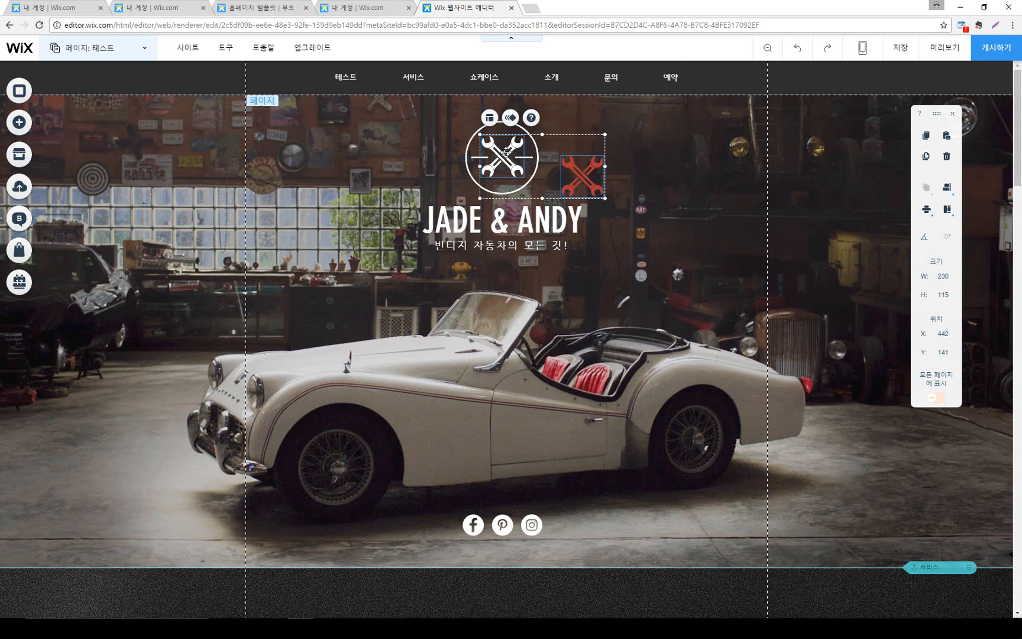
Try centring the two wrench icons horizontally and aligning them to the left, undoing each alignment
{"action": "left_click", "coordinate": [941, 190]}
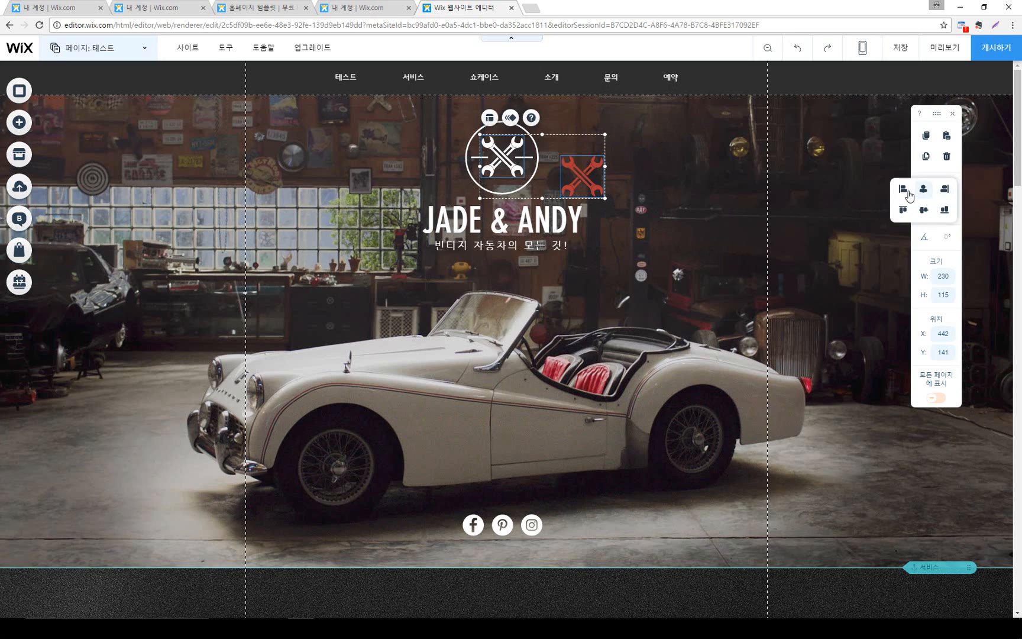
{"action": "left_click", "coordinate": [925, 190]}
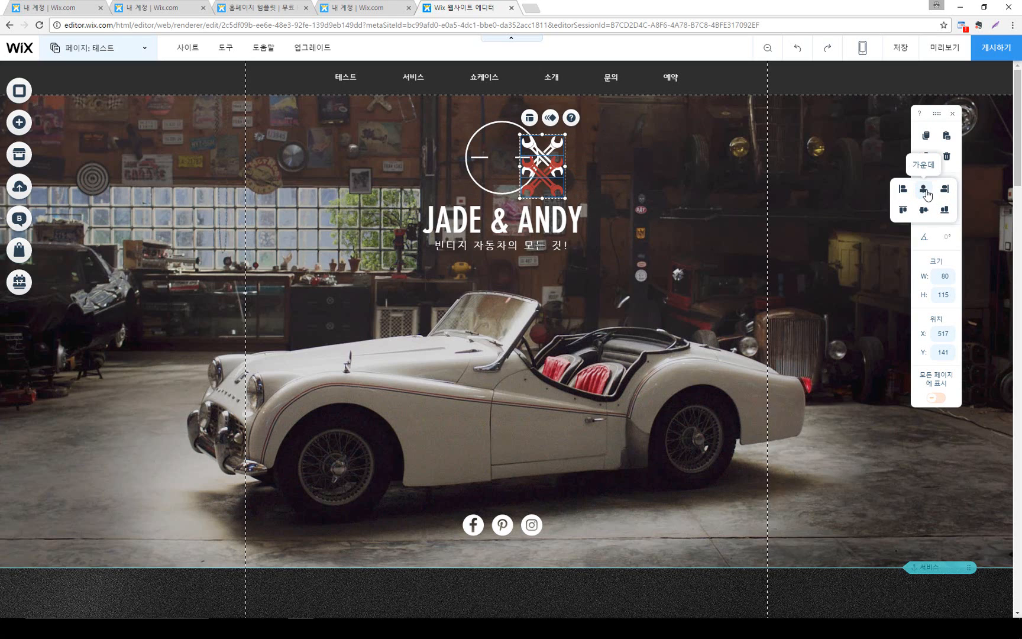
{"action": "key", "text": "ctrl+z"}
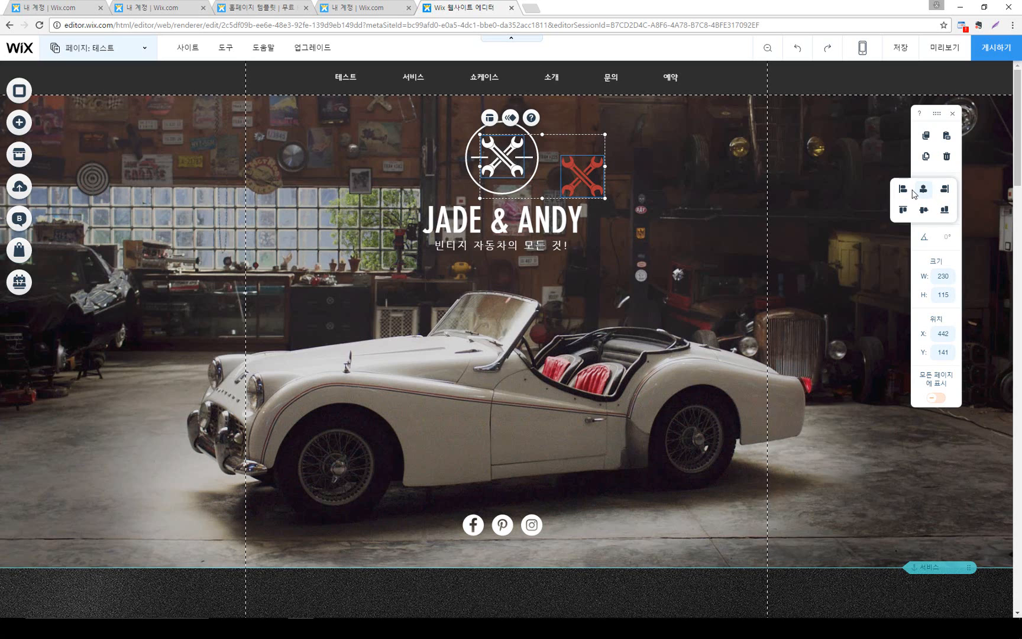
{"action": "left_click", "coordinate": [904, 189]}
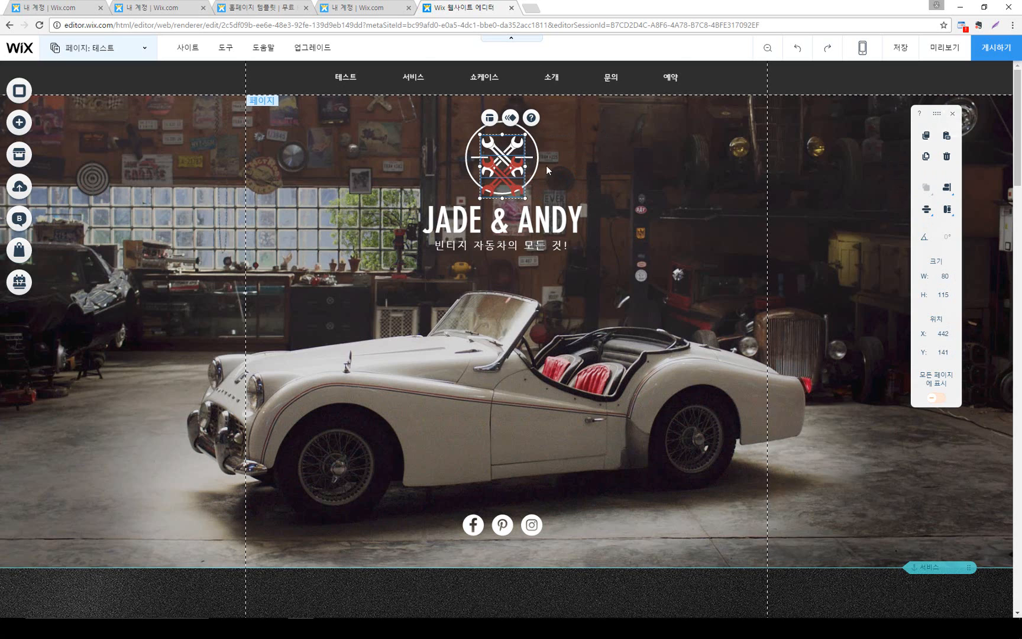
{"action": "key", "text": "ctrl+z"}
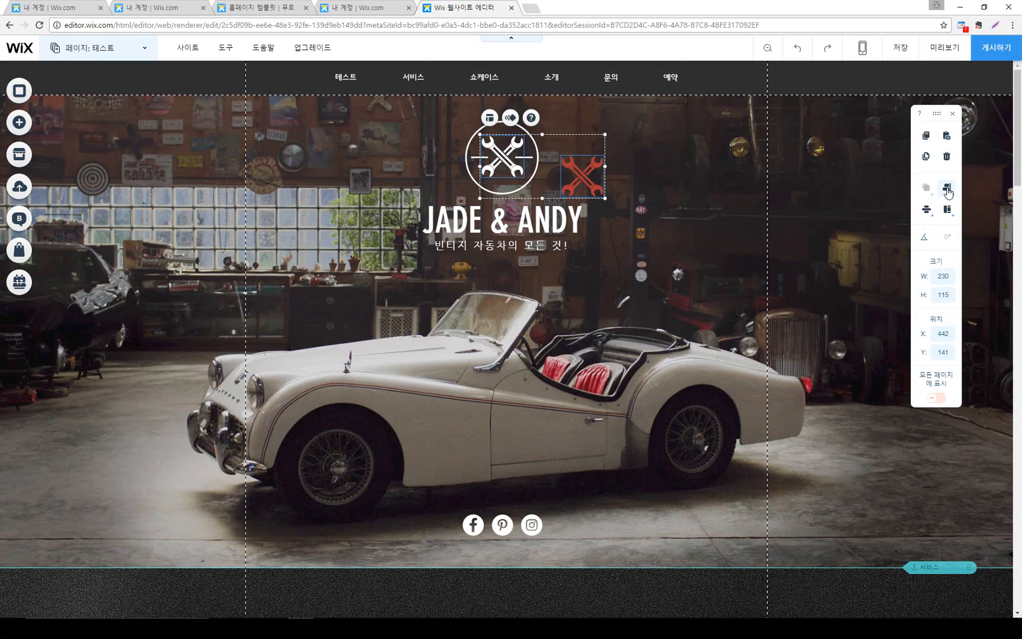
Align the white and red wrench icons on their vertical middle so they share one row
{"action": "mouse_move", "coordinate": [949, 189]}
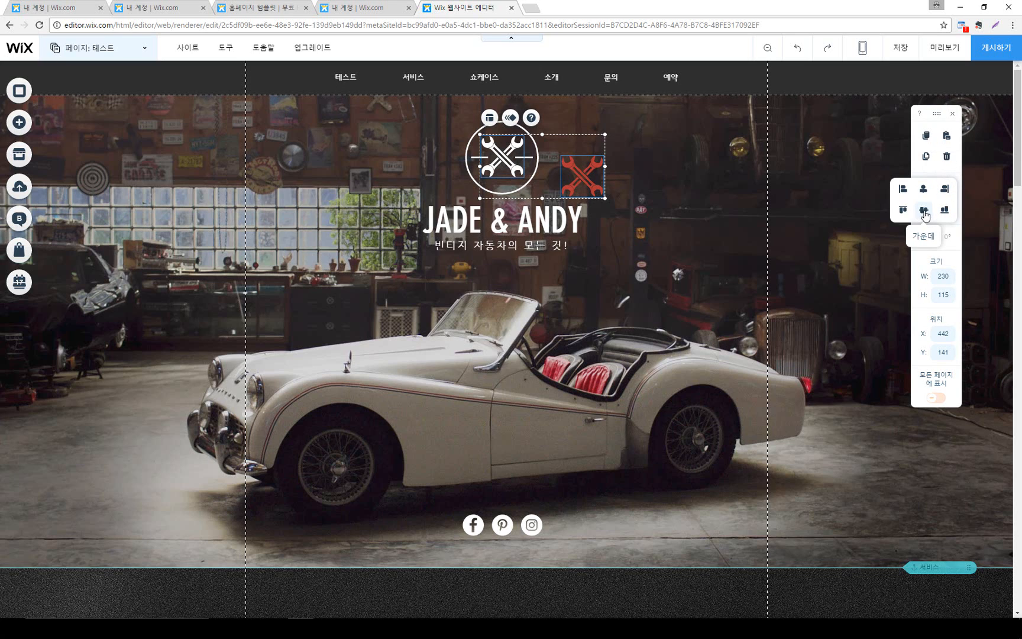
{"action": "left_click", "coordinate": [925, 214]}
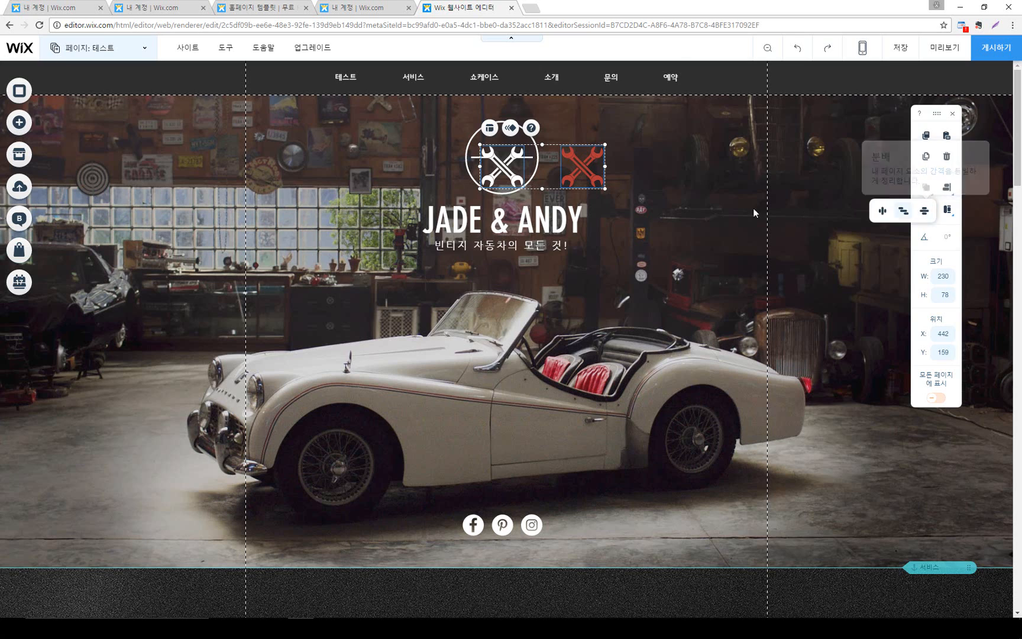
Paste a copy of the red wrench icon and place it farther along the row at X 887, Y 160
{"action": "left_click", "coordinate": [582, 169]}
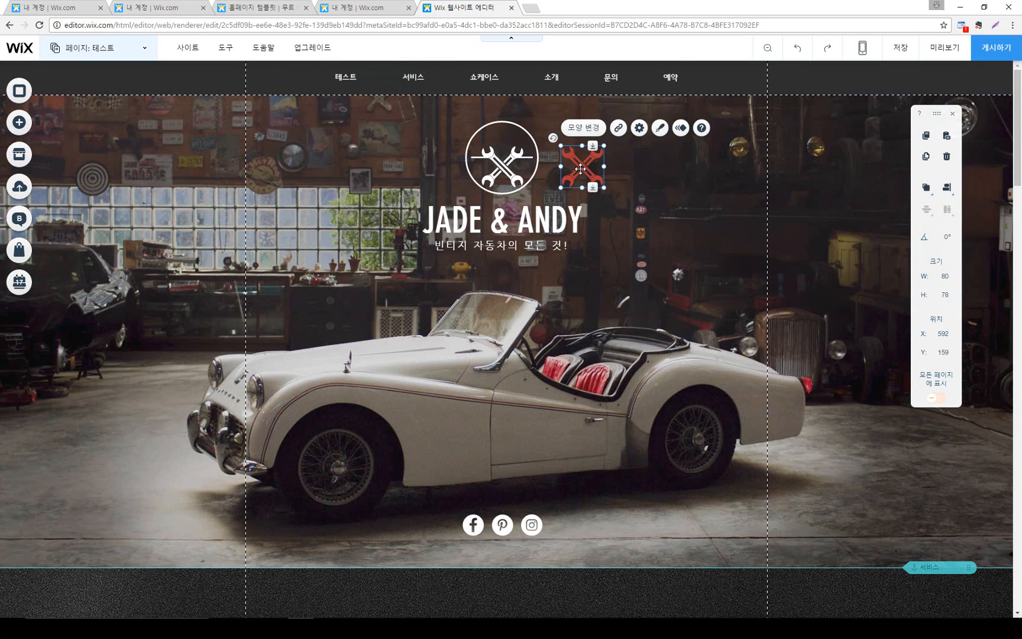
{"action": "key", "text": "ctrl+v"}
{"action": "left_click_drag", "start_coordinate": [599, 184], "coordinate": [743, 175]}
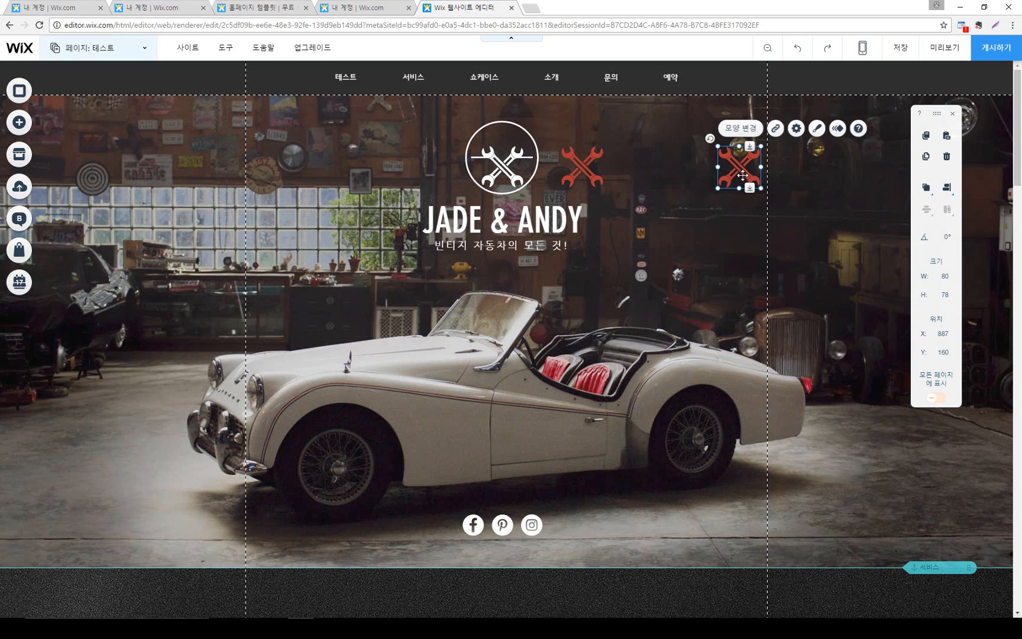
Set the pasted wrench icon's fill colour to lime green #BADA55
{"action": "left_click", "coordinate": [817, 128]}
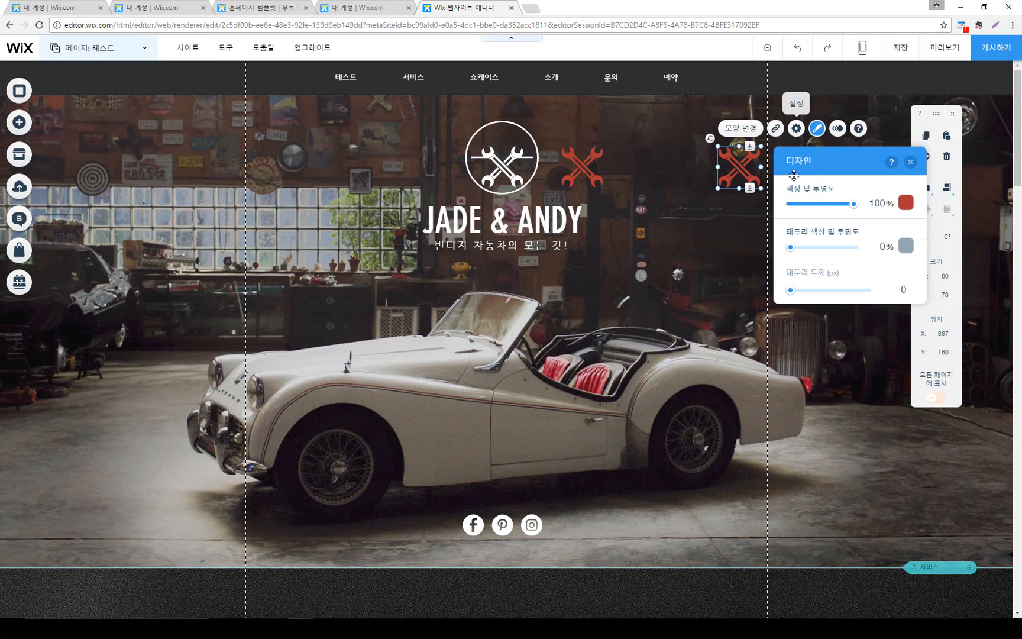
{"action": "left_click", "coordinate": [900, 203]}
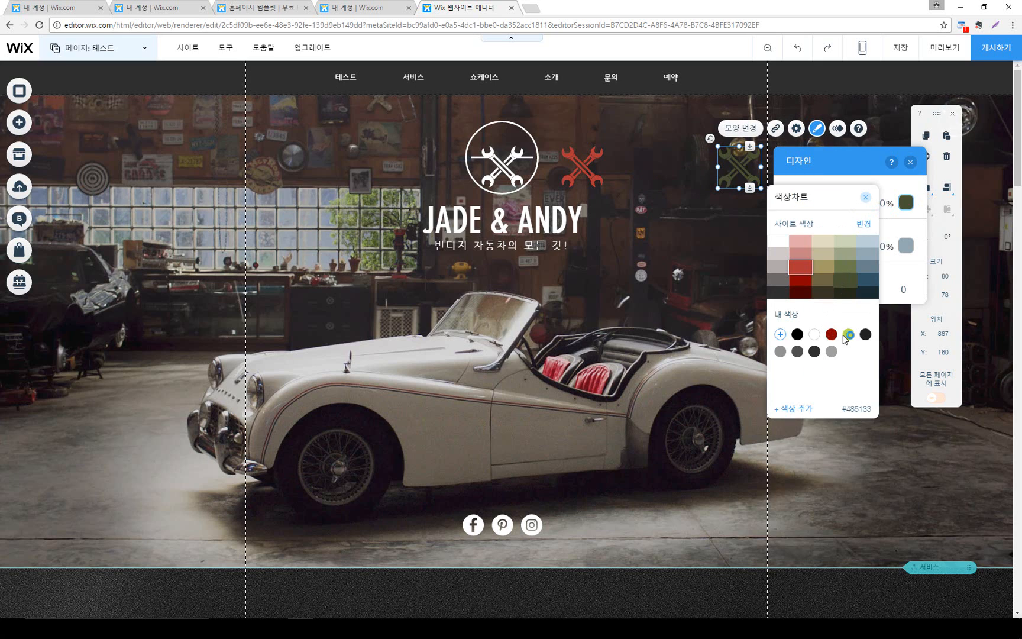
{"action": "left_click", "coordinate": [848, 335]}
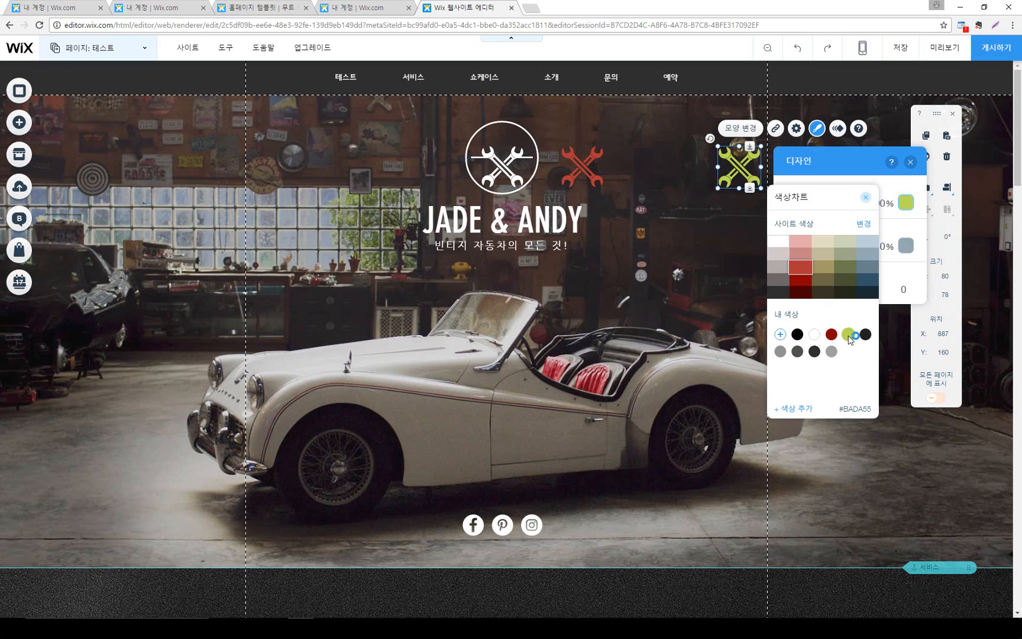
{"action": "left_click", "coordinate": [865, 197]}
{"action": "left_click", "coordinate": [911, 162]}
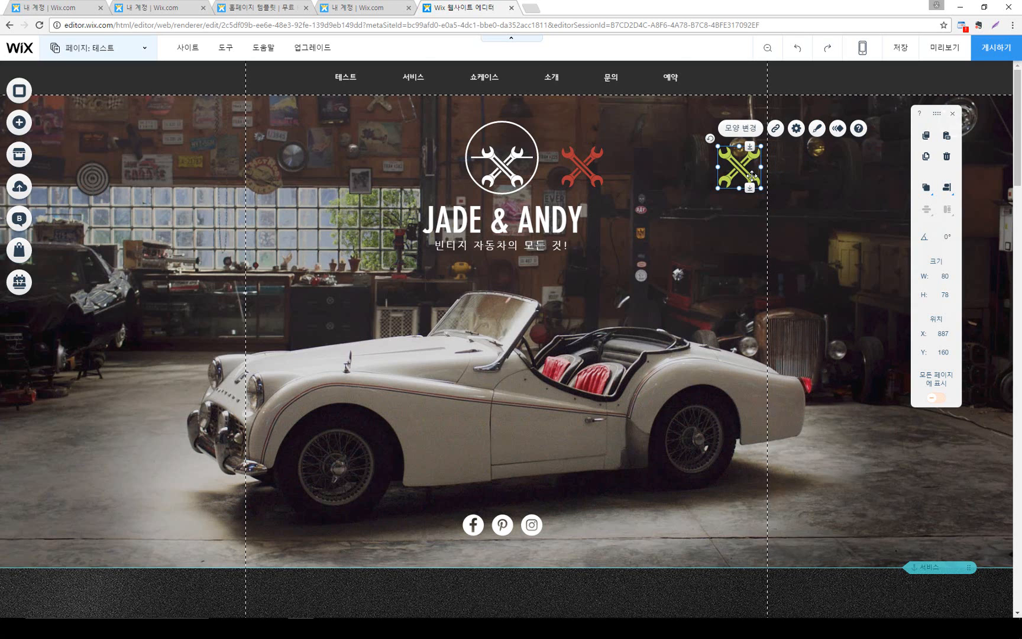
Select the green, red and white wrench icons together and distribute them evenly in the horizontal direction
{"action": "left_click", "coordinate": [591, 168], "text": "shift"}
{"action": "left_click", "coordinate": [508, 169], "text": "shift"}
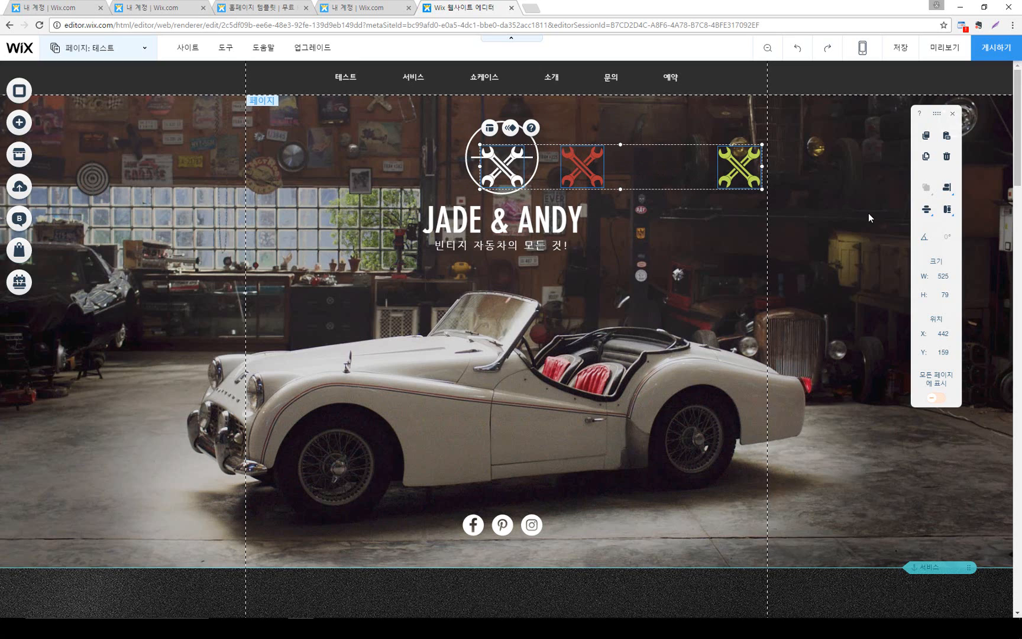
{"action": "left_click", "coordinate": [925, 210]}
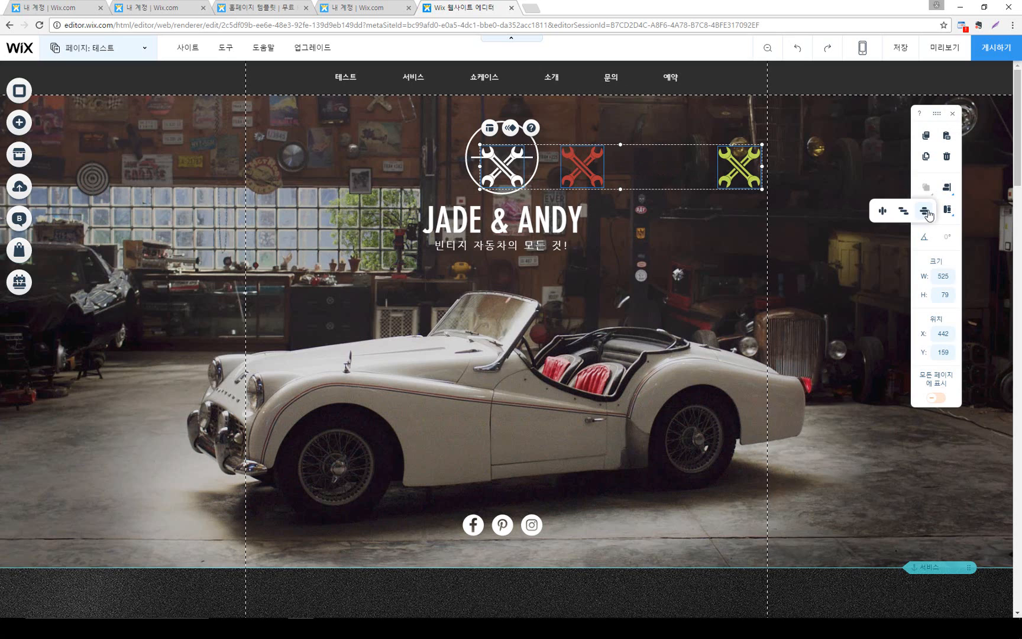
{"action": "left_click", "coordinate": [884, 215]}
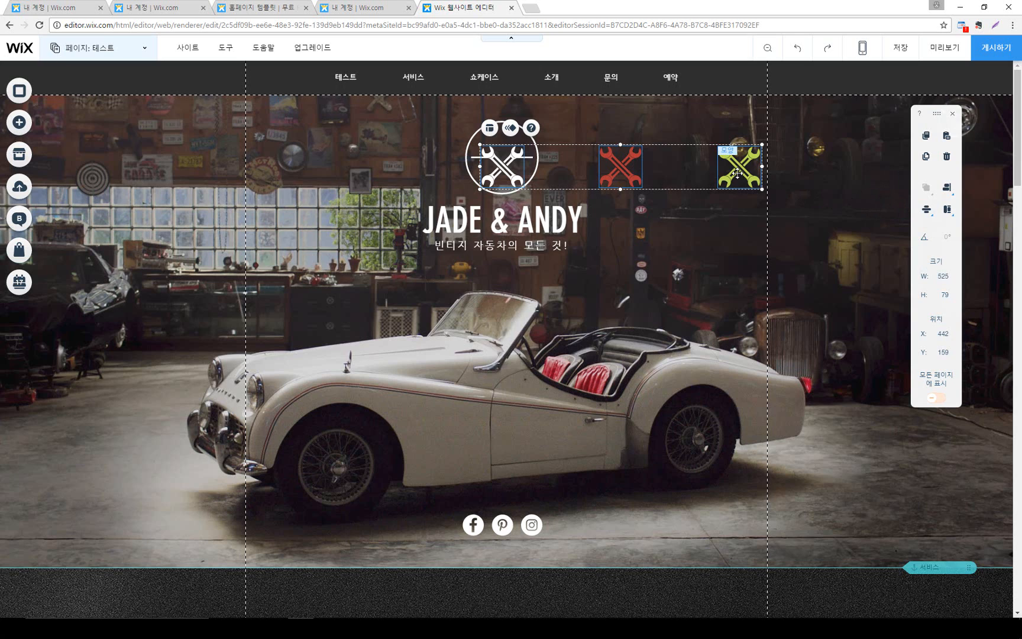
Undo moving all three icons together, then move only the green wrench icon down below the row
{"action": "left_click_drag", "start_coordinate": [737, 173], "coordinate": [734, 216]}
{"action": "key", "text": "ctrl+z"}
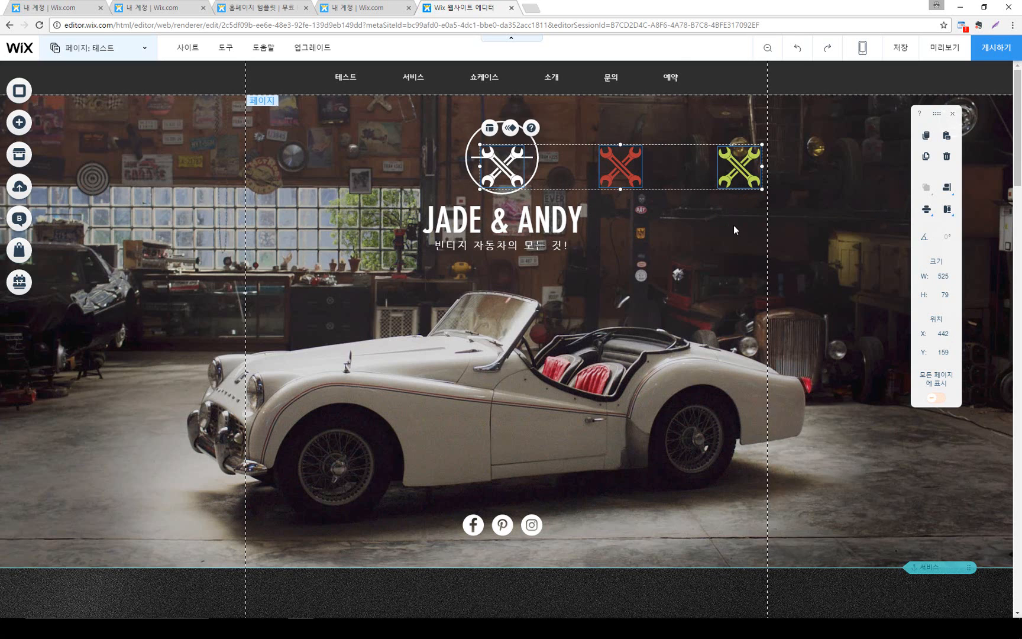
{"action": "left_click", "coordinate": [735, 230]}
{"action": "left_click", "coordinate": [734, 172]}
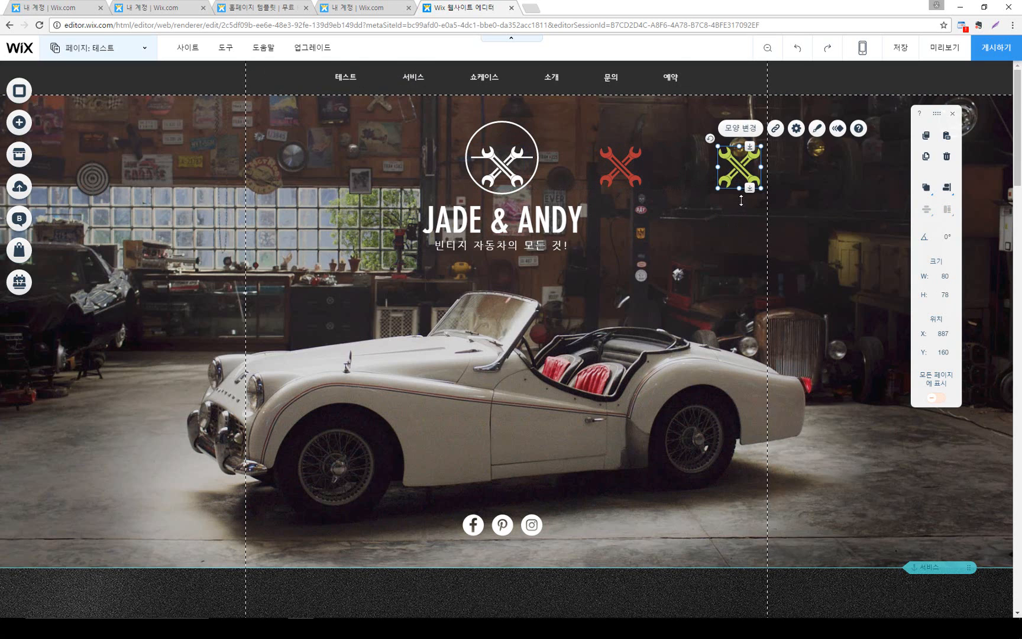
{"action": "left_click_drag", "start_coordinate": [725, 168], "coordinate": [728, 214]}
Select all three wrench icons and distribute them vertically, then both horizontally and vertically
{"action": "left_click", "coordinate": [633, 177], "text": "shift"}
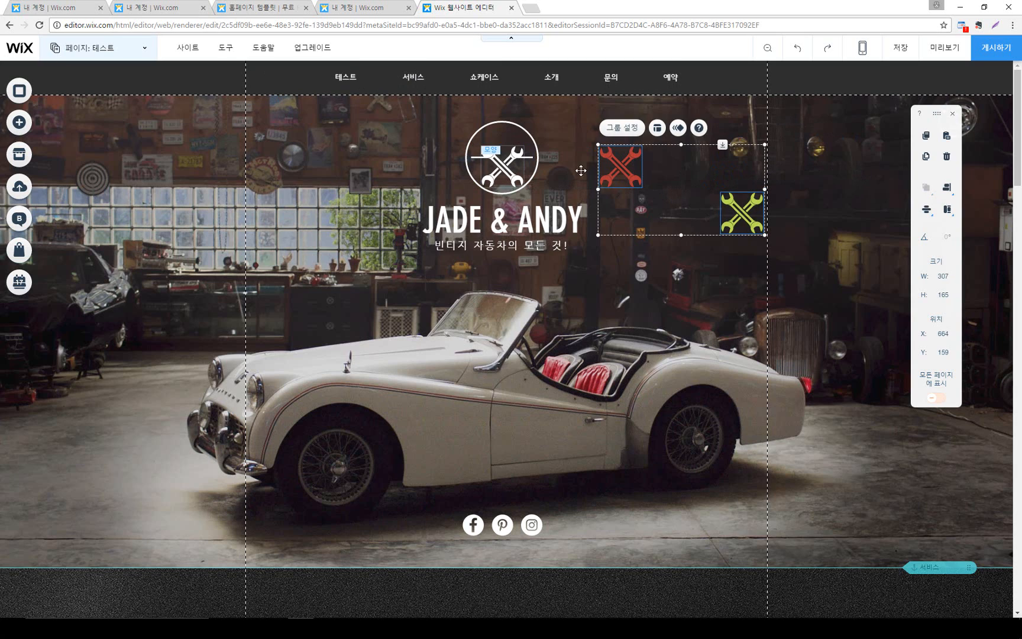
{"action": "left_click", "coordinate": [503, 167], "text": "shift"}
{"action": "mouse_move", "coordinate": [925, 208]}
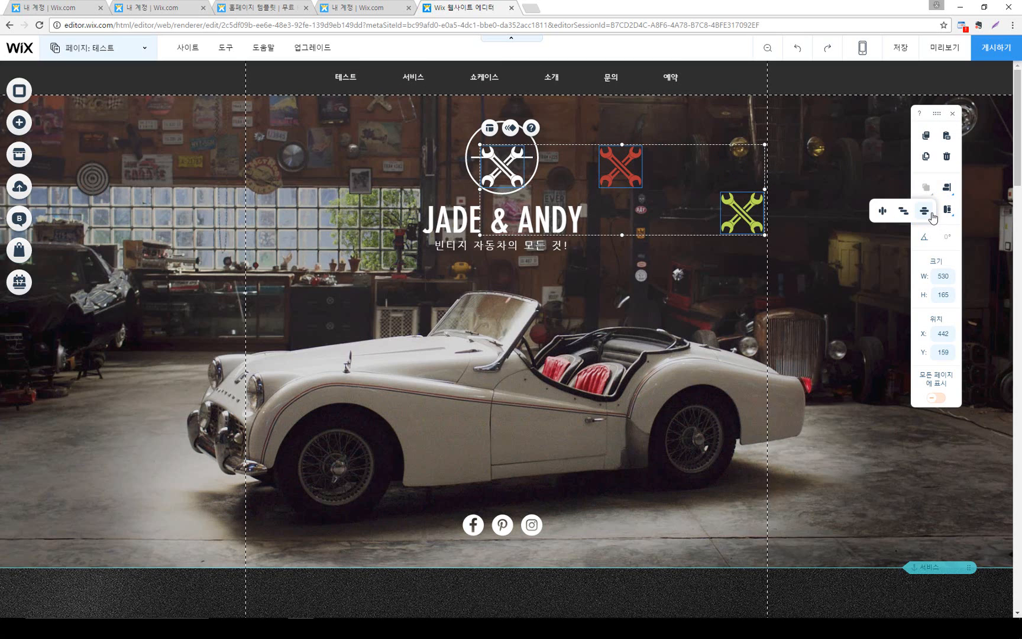
{"action": "left_click", "coordinate": [926, 211]}
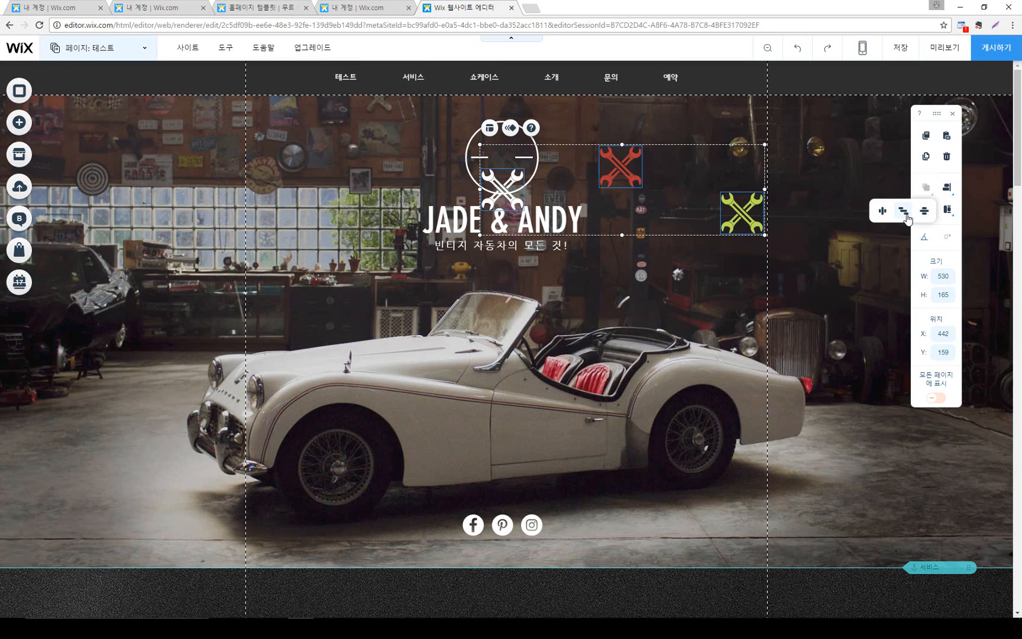
{"action": "left_click", "coordinate": [904, 212]}
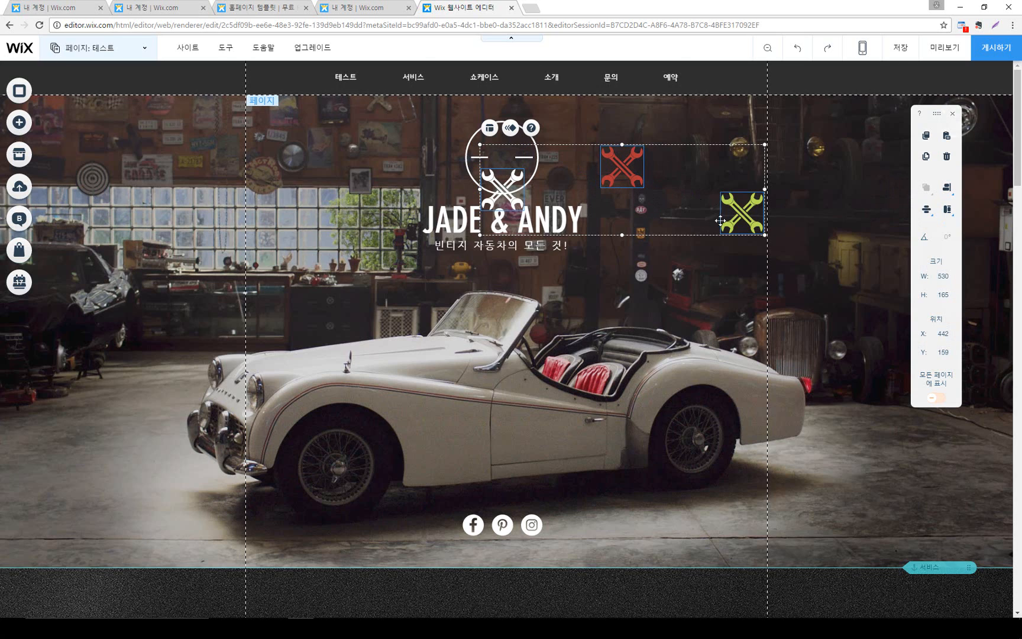
Arrange the wrench icons in a loose column with red on top at X 745, Y 70, white beneath it and green lowest
{"action": "left_click_drag", "start_coordinate": [748, 215], "coordinate": [690, 241]}
{"action": "left_click", "coordinate": [704, 199]}
{"action": "left_click_drag", "start_coordinate": [629, 149], "coordinate": [664, 119]}
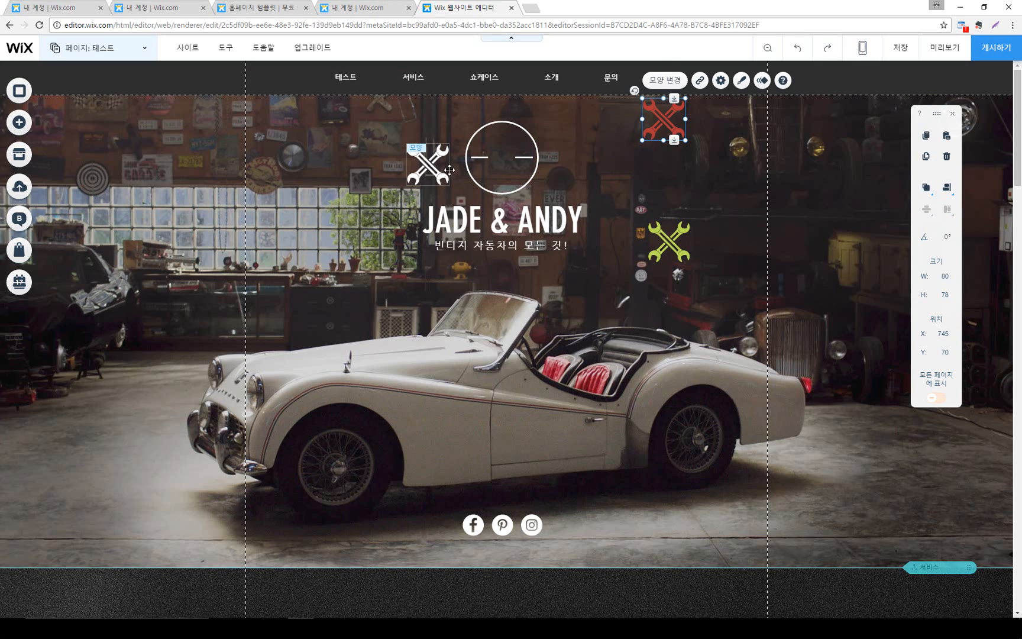
{"action": "left_click_drag", "start_coordinate": [428, 164], "coordinate": [660, 185]}
{"action": "left_click_drag", "start_coordinate": [669, 248], "coordinate": [661, 301]}
Select the three stacked wrench icons and distribute them evenly in the vertical direction
{"action": "left_click", "coordinate": [659, 185], "text": "shift"}
{"action": "left_click", "coordinate": [661, 129], "text": "shift"}
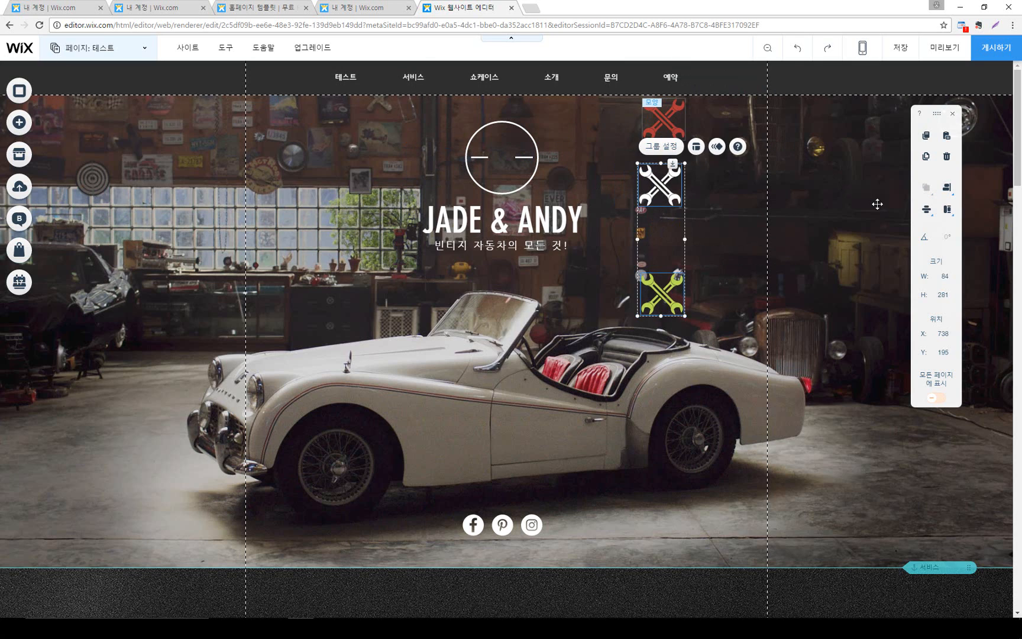
{"action": "left_click", "coordinate": [927, 210]}
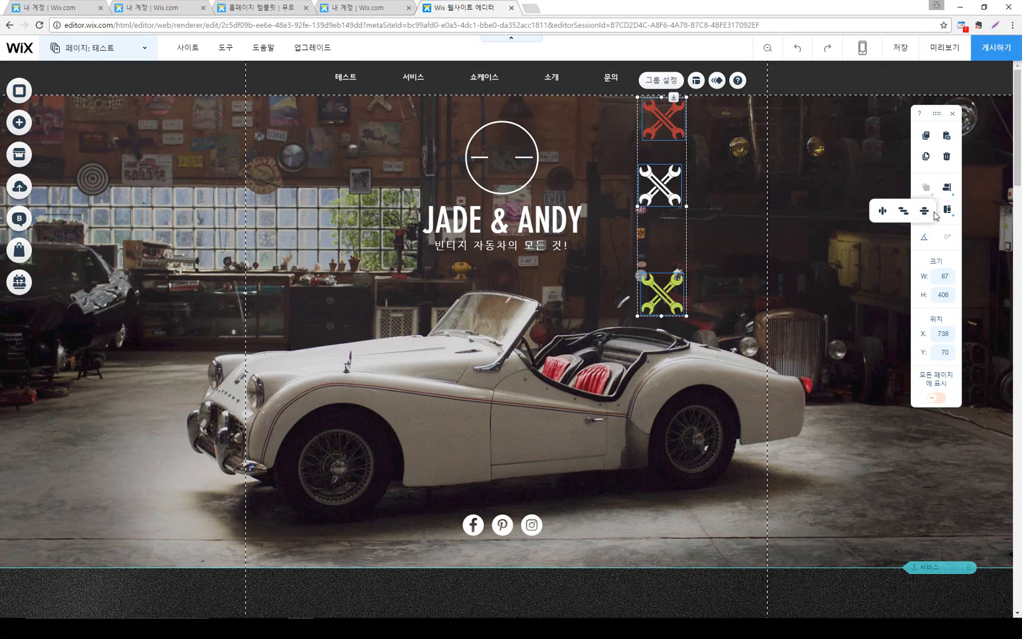
{"action": "left_click", "coordinate": [924, 214]}
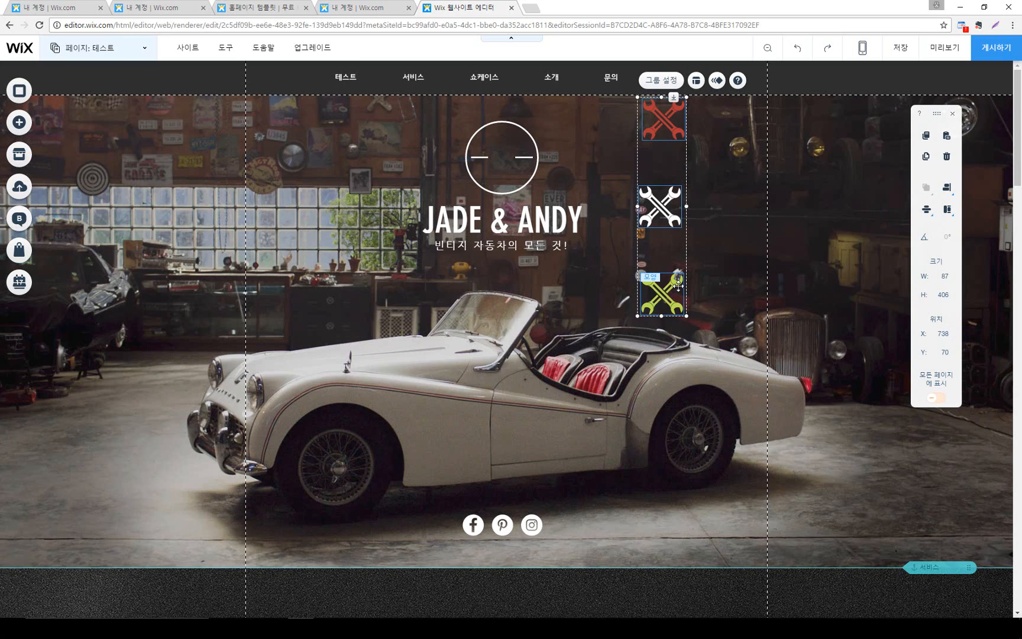
Move the column of three wrench icons together to X 722, Y 69 and deselect it
{"action": "mouse_move", "coordinate": [926, 210]}
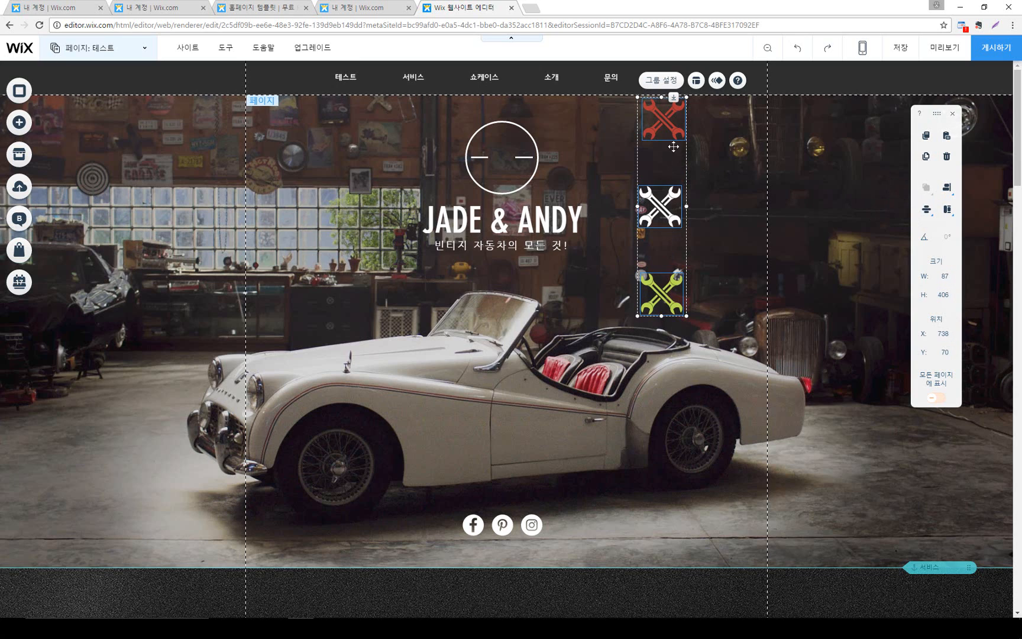
{"action": "left_click_drag", "start_coordinate": [672, 133], "coordinate": [665, 132]}
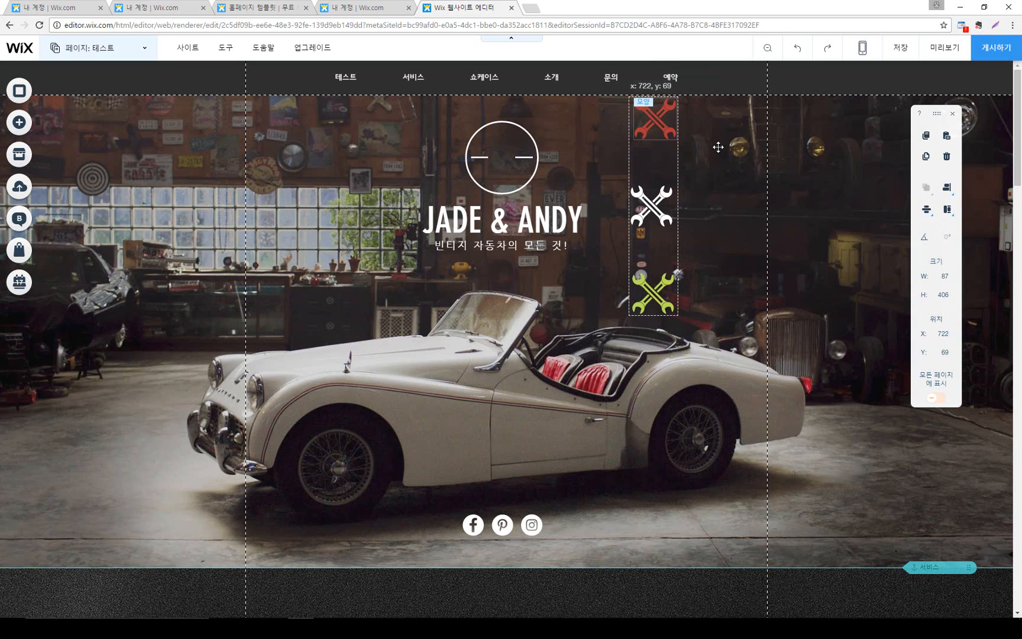
{"action": "left_click", "coordinate": [718, 146]}
{"action": "left_click", "coordinate": [662, 124]}
{"action": "left_click", "coordinate": [656, 204], "text": "shift"}
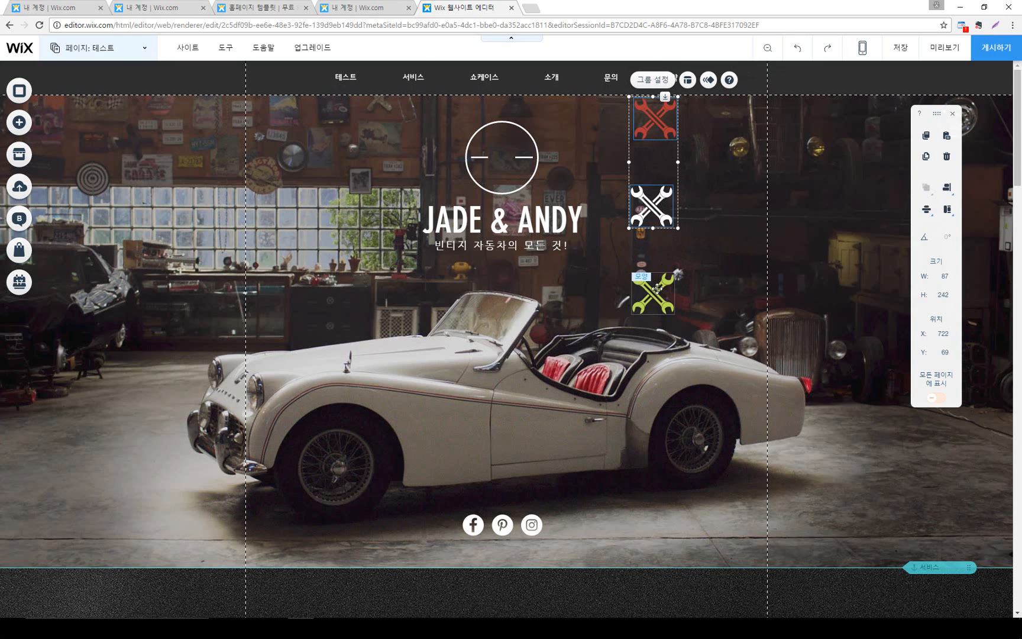
{"action": "left_click", "coordinate": [656, 289], "text": "shift"}
{"action": "mouse_move", "coordinate": [926, 219]}
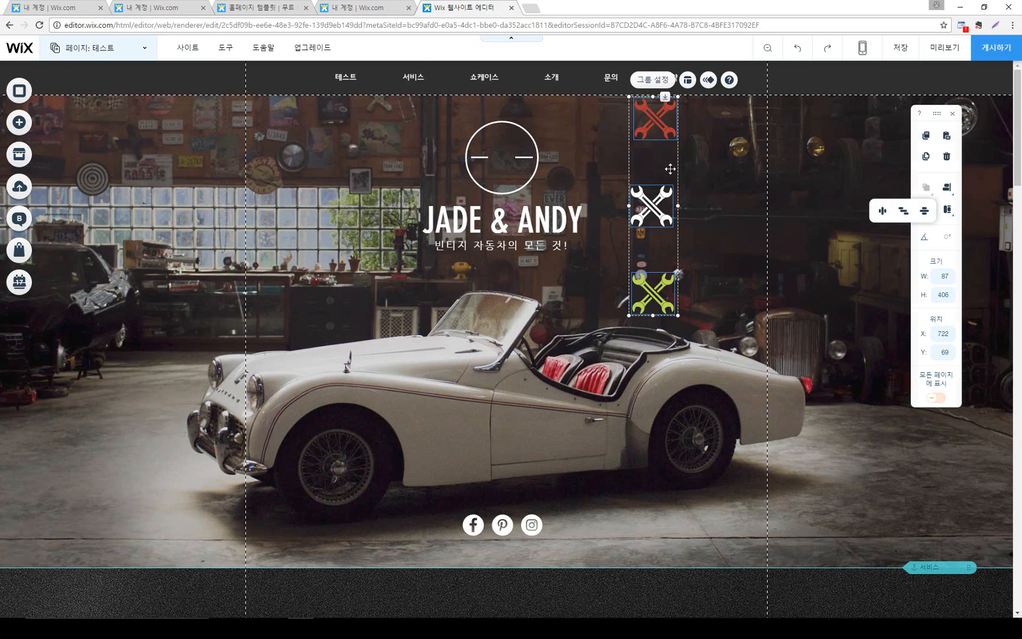
{"action": "left_click", "coordinate": [702, 144]}
Offset the red wrench icon to the right of the column, select all three icons and distribute them both horizontally and vertically
{"action": "left_click_drag", "start_coordinate": [656, 118], "coordinate": [718, 121]}
{"action": "left_click", "coordinate": [650, 207], "text": "shift"}
{"action": "left_click", "coordinate": [661, 284], "text": "shift"}
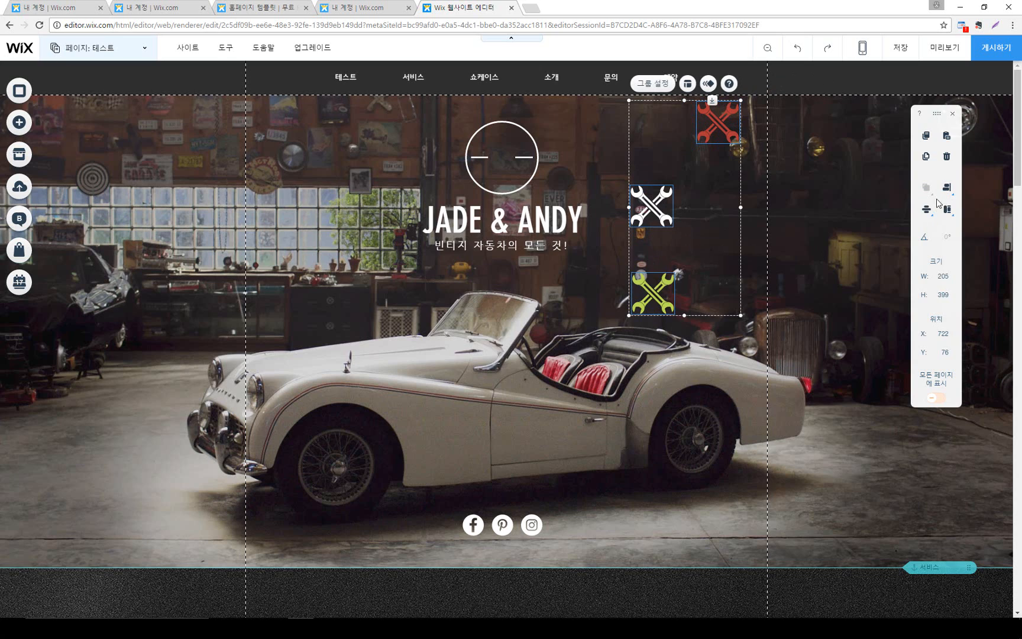
{"action": "left_click", "coordinate": [905, 214]}
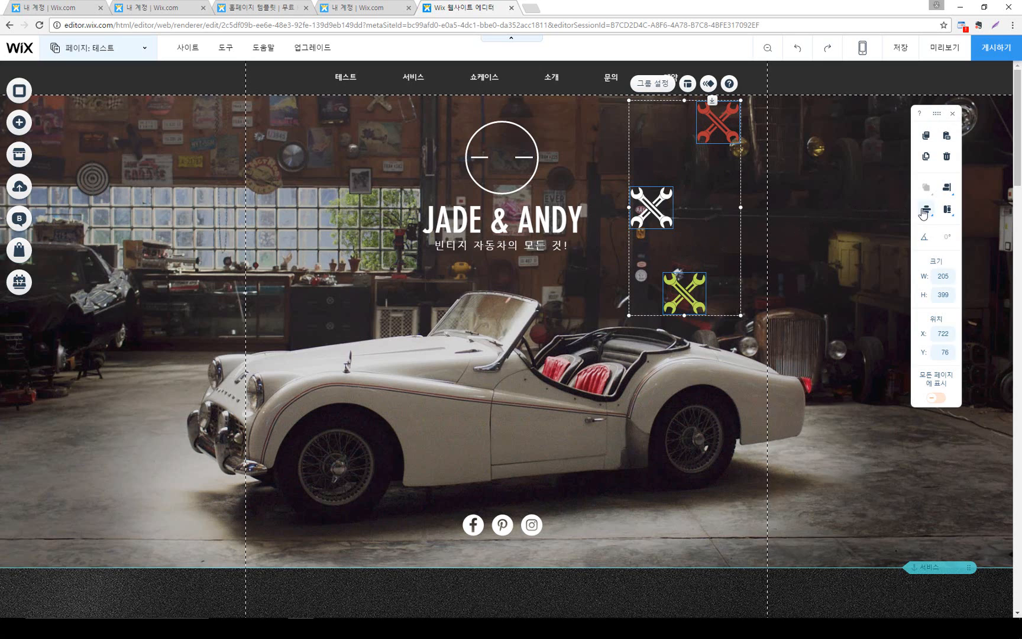
{"action": "mouse_move", "coordinate": [927, 209]}
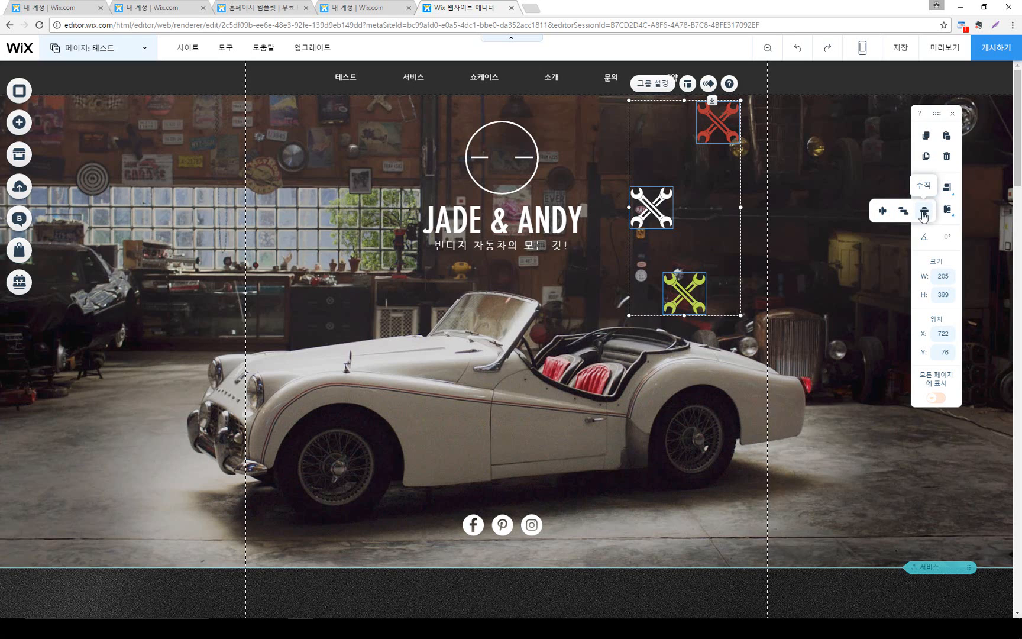
Move the three wrench icons toward the logo and line them up red, white, green, with green at X 777, Y 102
{"action": "left_click_drag", "start_coordinate": [740, 132], "coordinate": [601, 145]}
{"action": "left_click", "coordinate": [602, 178]}
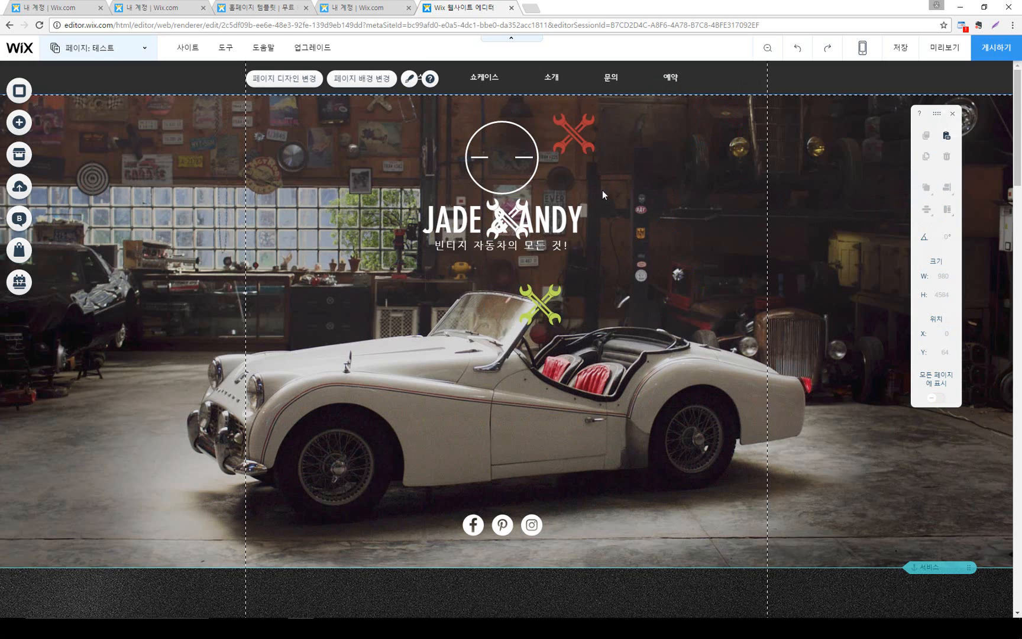
{"action": "left_click", "coordinate": [500, 221]}
{"action": "left_click_drag", "start_coordinate": [500, 222], "coordinate": [636, 135]}
{"action": "left_click_drag", "start_coordinate": [543, 299], "coordinate": [674, 95]}
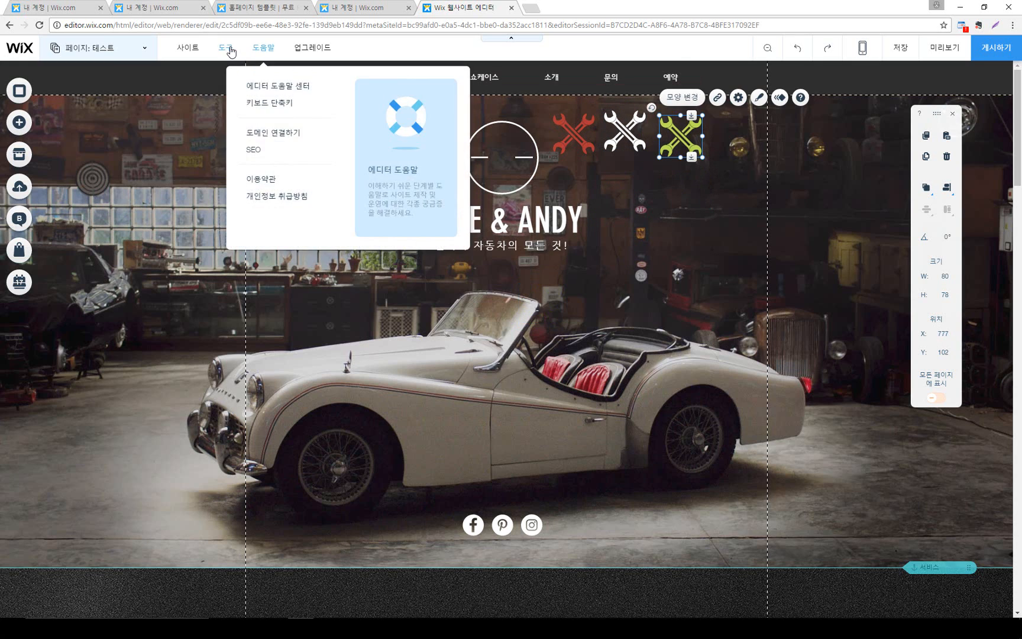
Spread the wrench icons unevenly along Y 97, with red at X 426, white at X 702 and green at X 855
{"action": "mouse_move", "coordinate": [229, 47]}
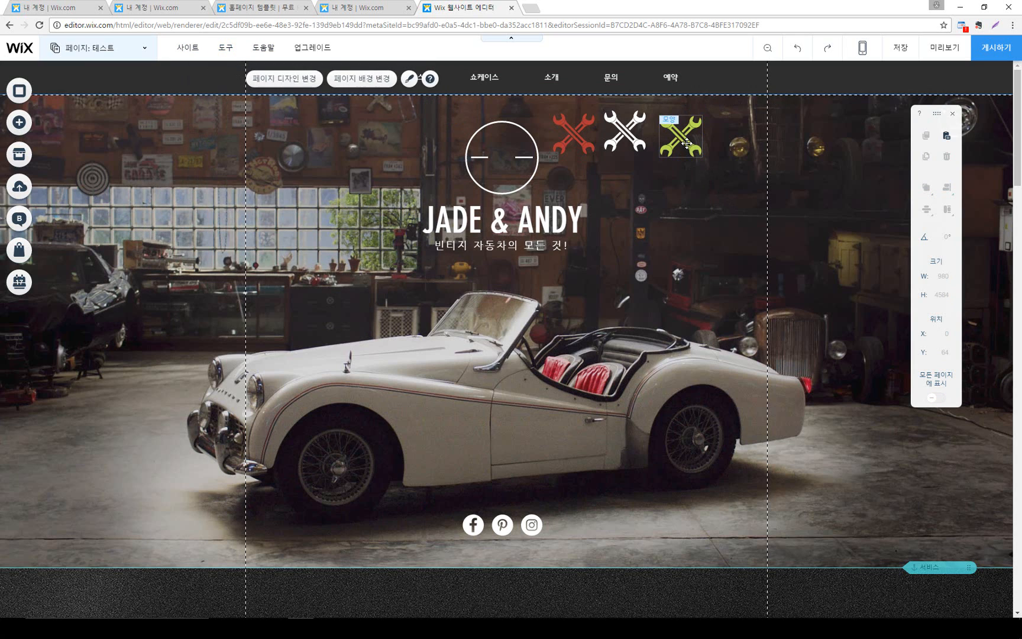
{"action": "left_click_drag", "start_coordinate": [697, 149], "coordinate": [726, 147]}
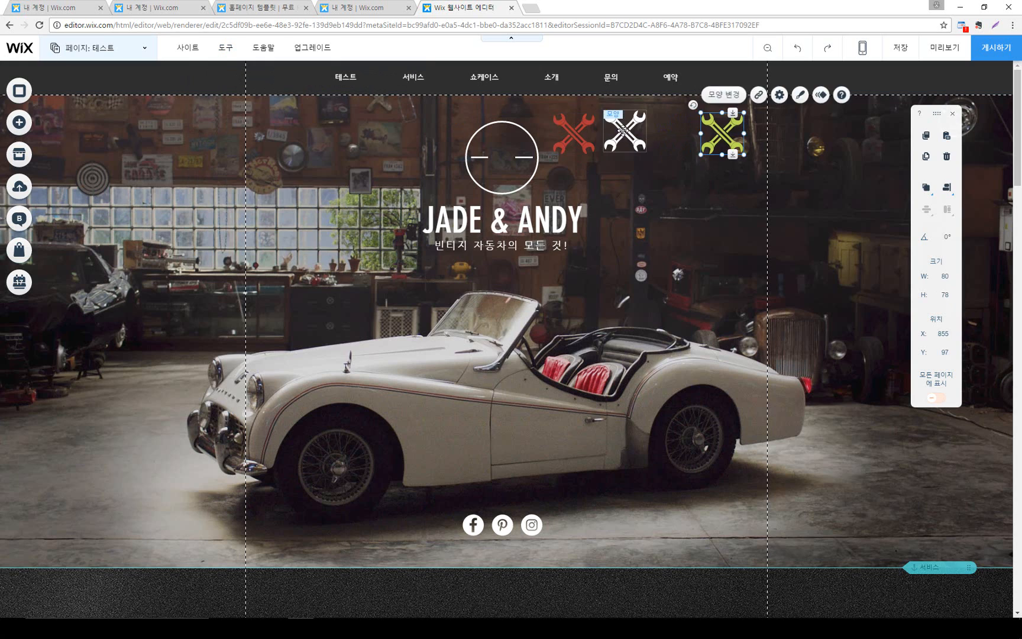
{"action": "left_click_drag", "start_coordinate": [623, 140], "coordinate": [641, 133]}
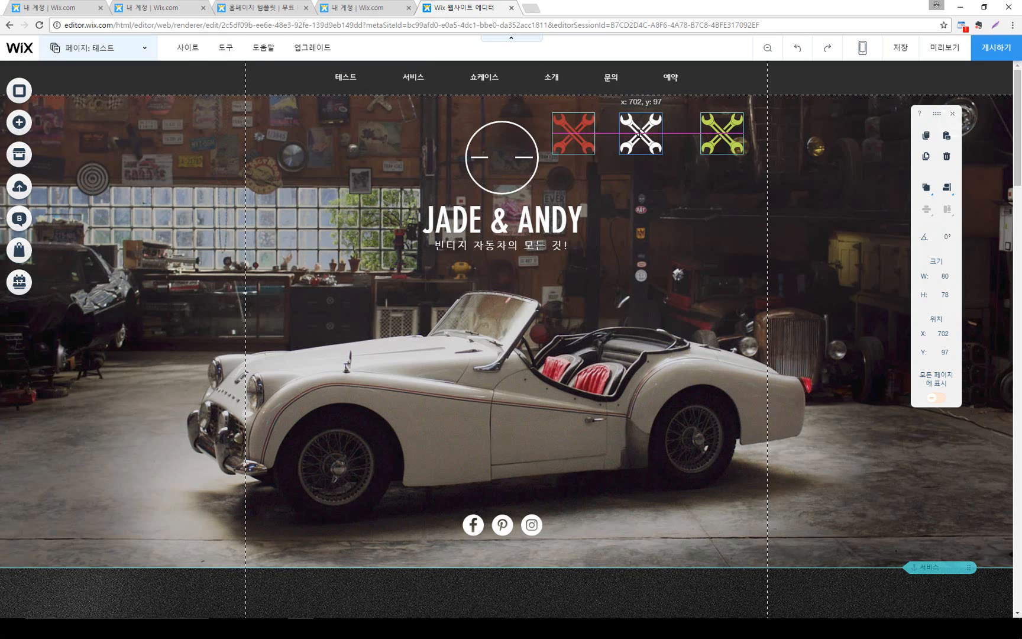
{"action": "left_click", "coordinate": [579, 139]}
{"action": "left_click_drag", "start_coordinate": [580, 139], "coordinate": [489, 134]}
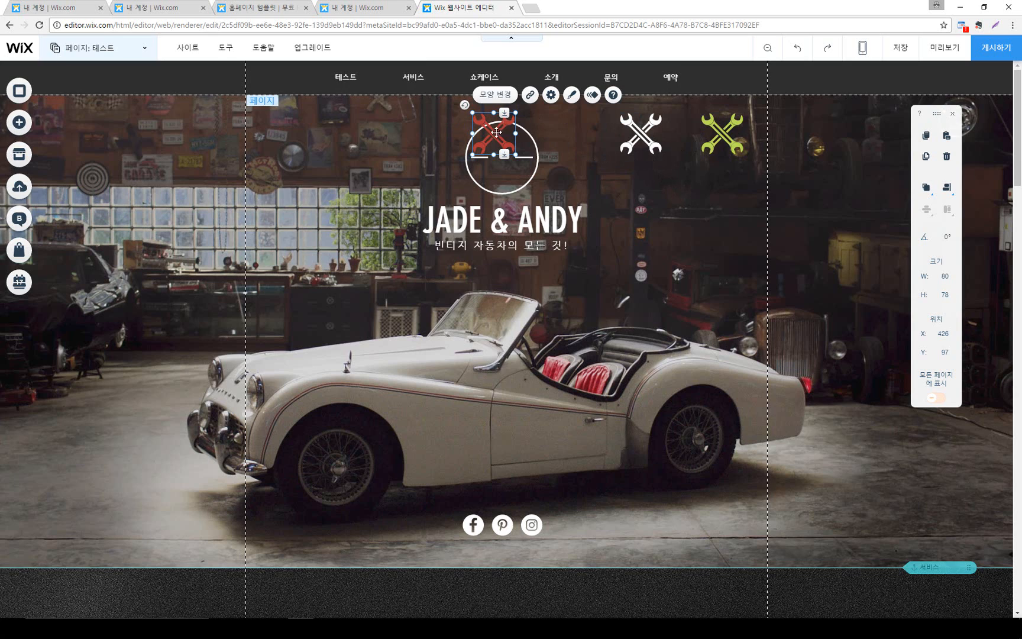
{"action": "left_click", "coordinate": [651, 133], "text": "shift"}
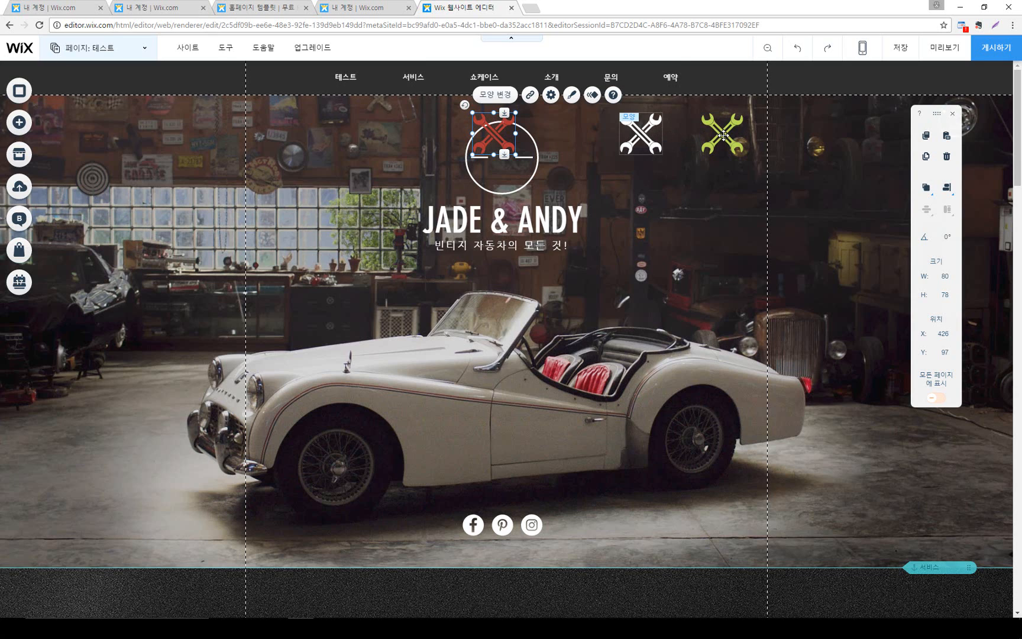
{"action": "left_click", "coordinate": [723, 136], "text": "shift"}
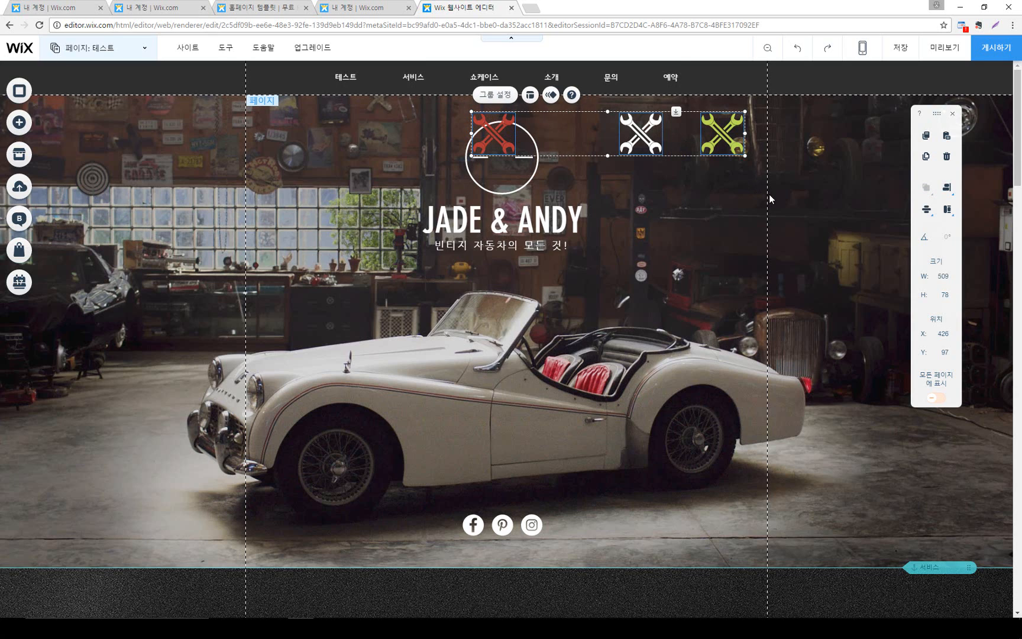
{"action": "left_click", "coordinate": [686, 186]}
Select the three wrench icons in the row, distribute them evenly in the horizontal direction and clear the selection
{"action": "left_click", "coordinate": [503, 140]}
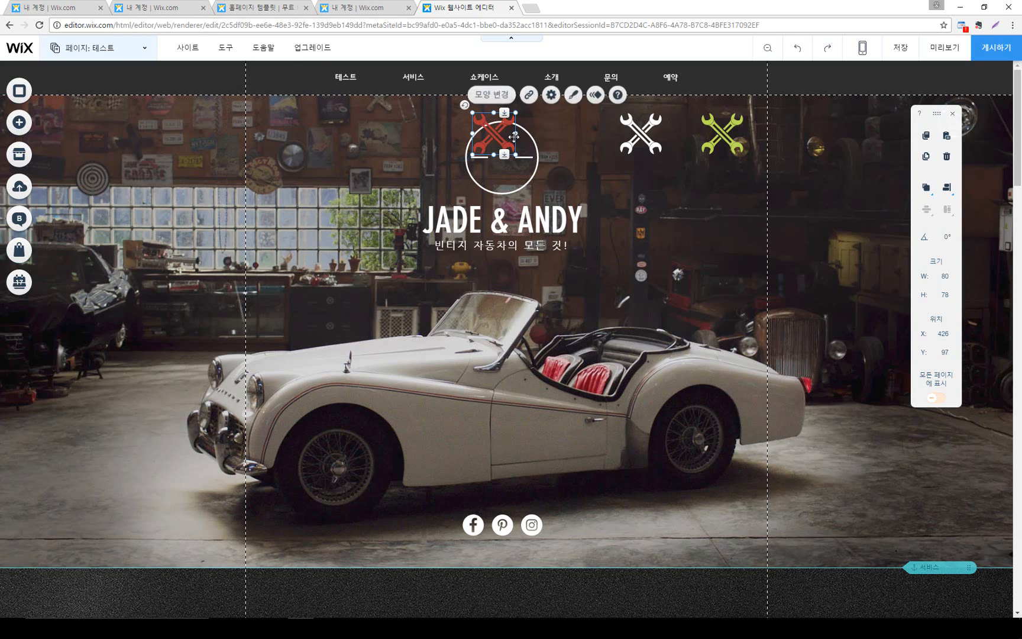
{"action": "left_click", "coordinate": [649, 137], "text": "shift"}
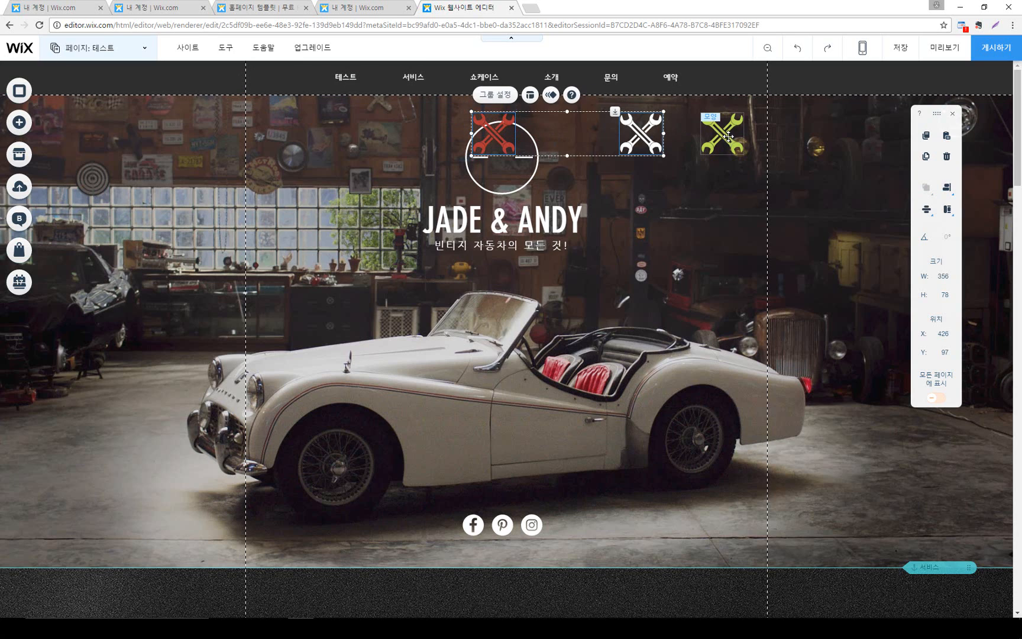
{"action": "left_click", "coordinate": [729, 136], "text": "shift"}
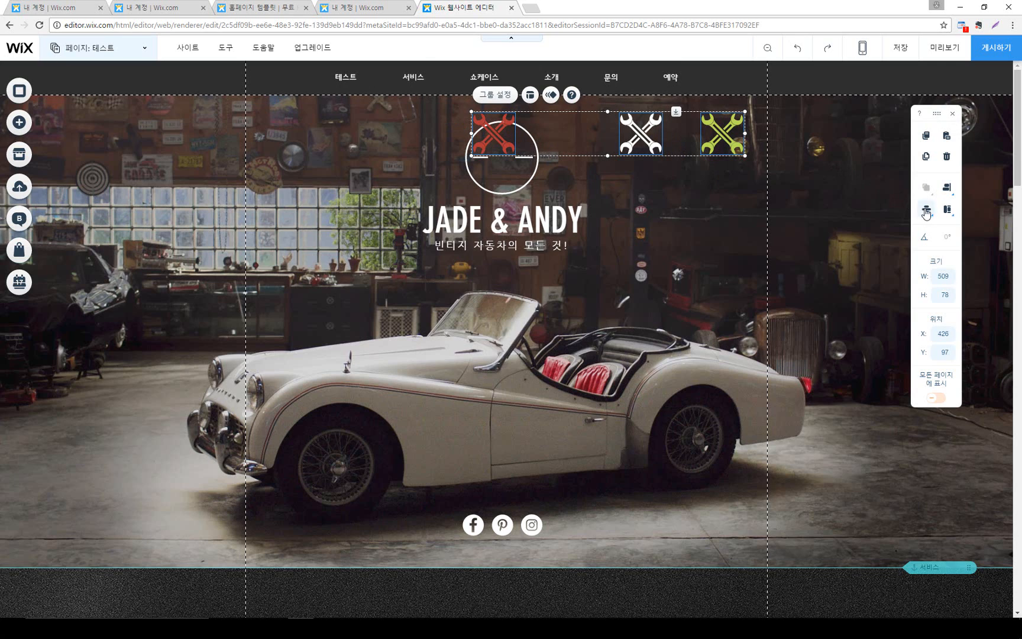
{"action": "mouse_move", "coordinate": [927, 209]}
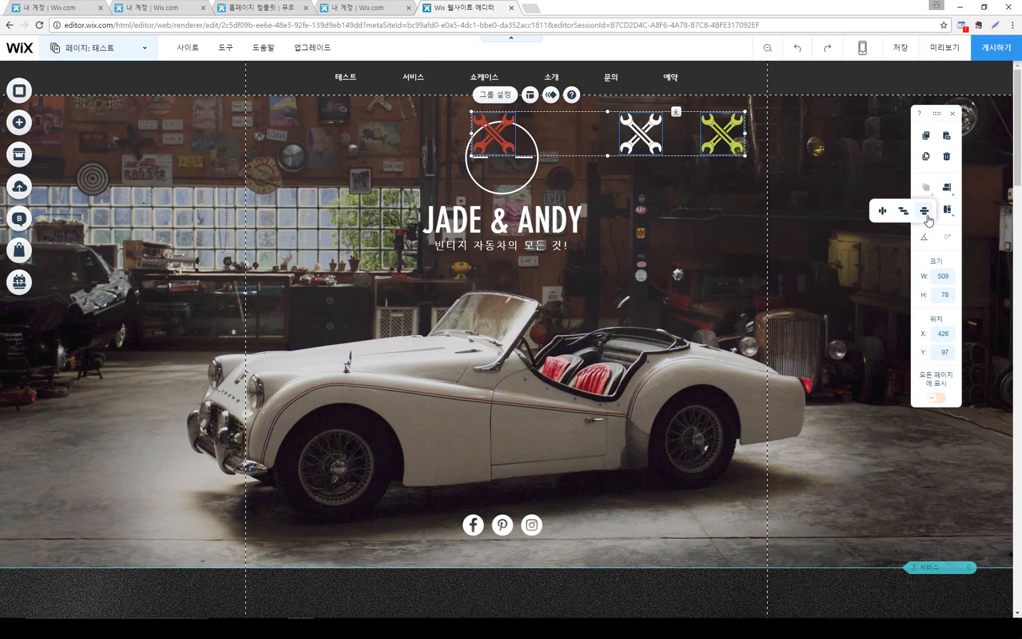
{"action": "left_click", "coordinate": [885, 212]}
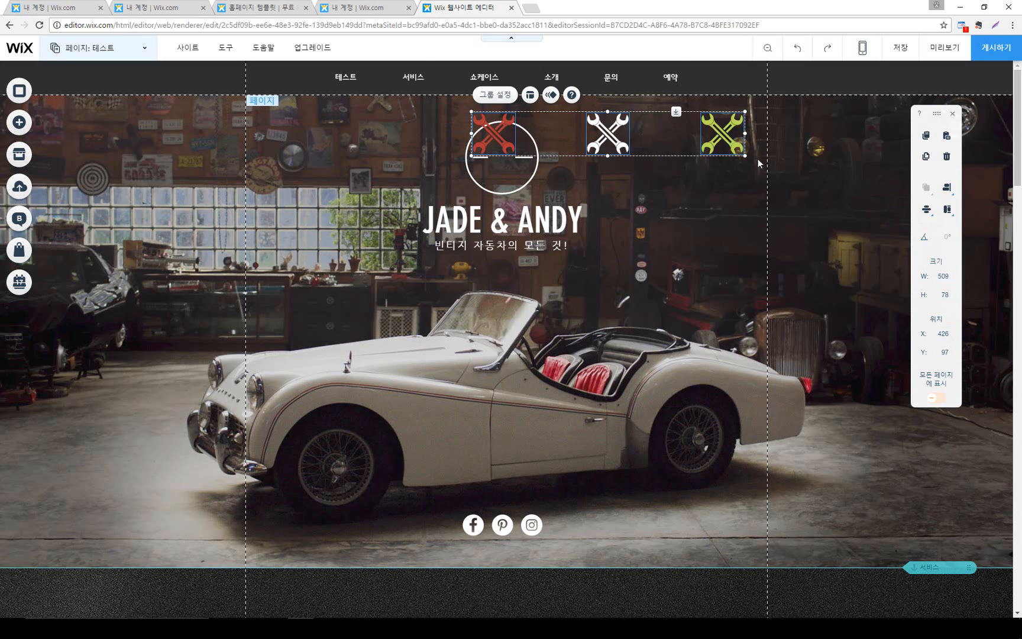
{"action": "left_click", "coordinate": [754, 183]}
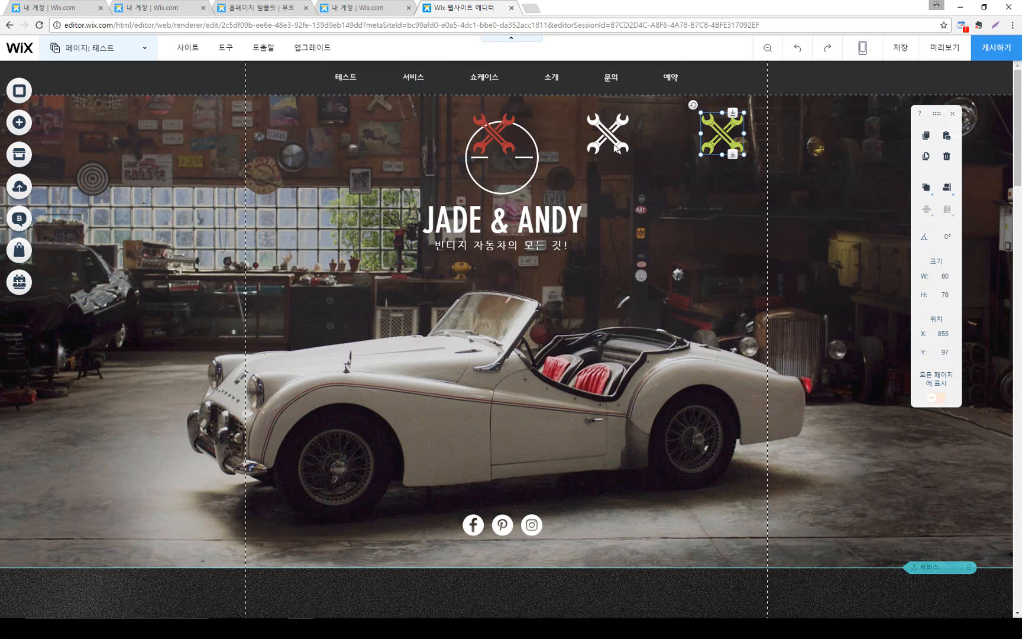
Stack the wrench icons beneath the green one, with white at X 855, Y 262 and red at X 855, Y 489
{"action": "left_click_drag", "start_coordinate": [614, 154], "coordinate": [721, 226]}
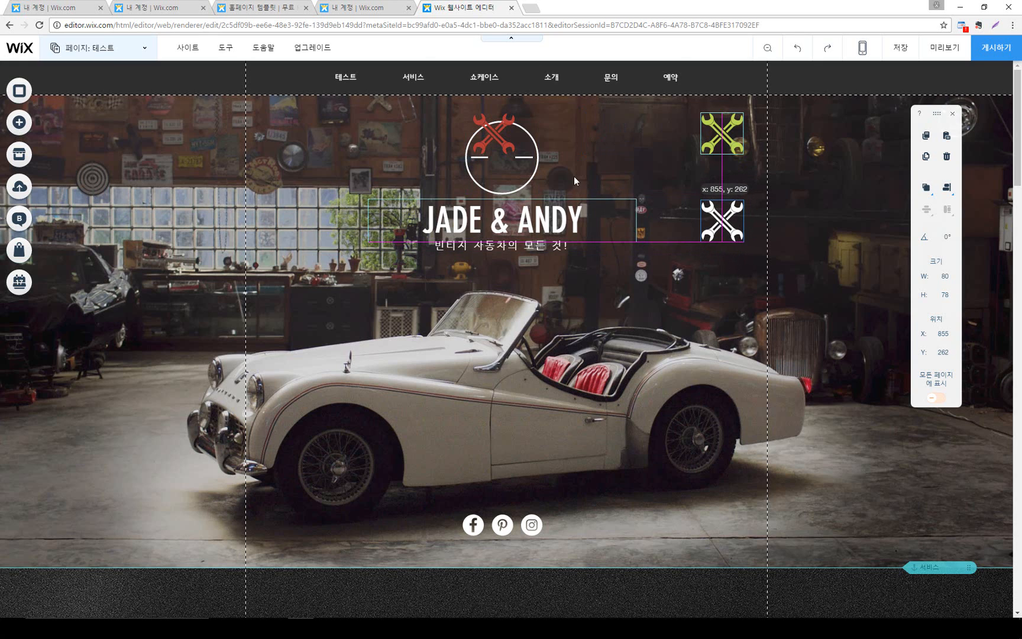
{"action": "left_click", "coordinate": [494, 129]}
{"action": "left_click_drag", "start_coordinate": [494, 129], "coordinate": [721, 344]}
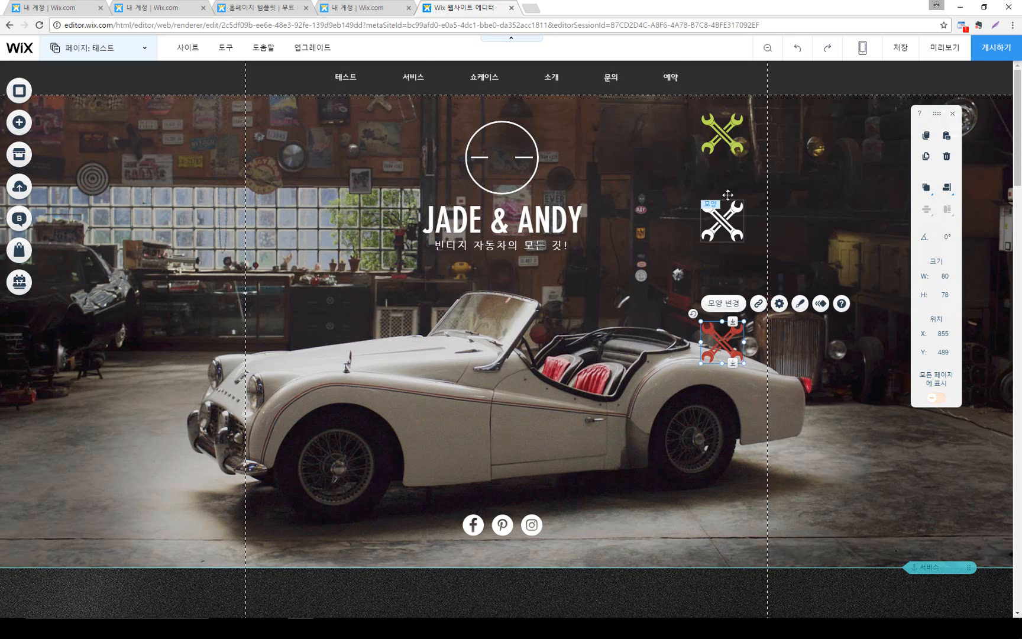
Select the green, white and red wrench icons in the column, distribute them vertically and deselect them
{"action": "left_click", "coordinate": [725, 216], "text": "shift"}
{"action": "left_click", "coordinate": [733, 139], "text": "shift"}
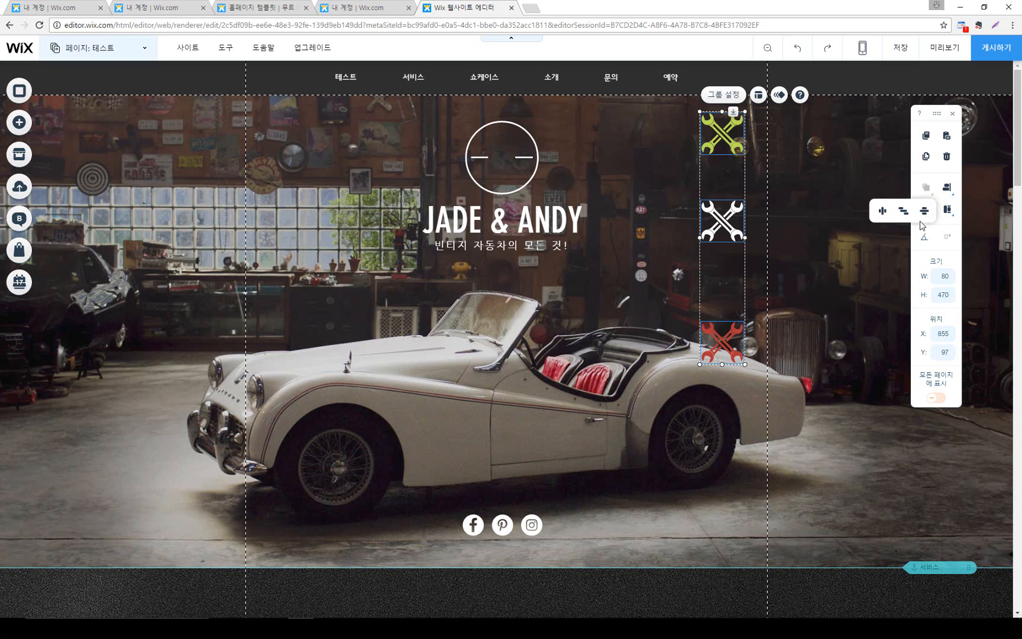
{"action": "left_click", "coordinate": [923, 211]}
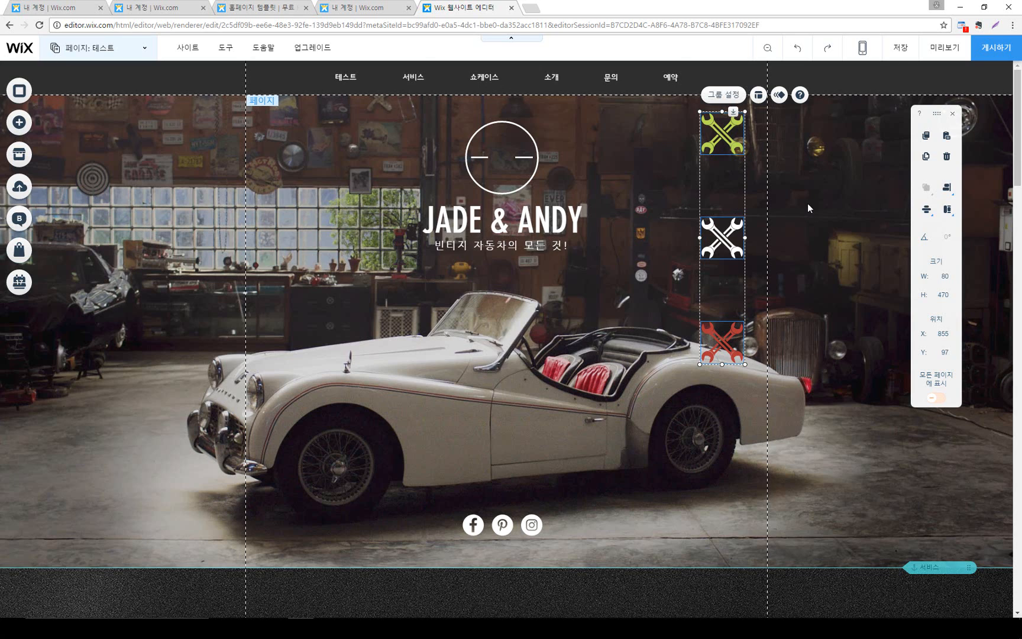
{"action": "left_click", "coordinate": [926, 209]}
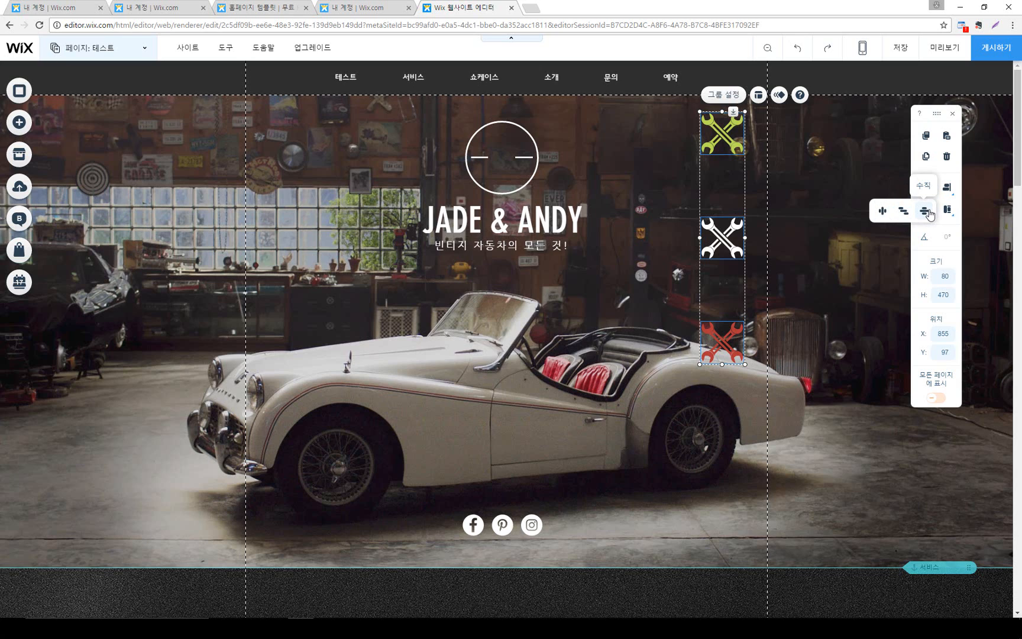
{"action": "left_click", "coordinate": [928, 215]}
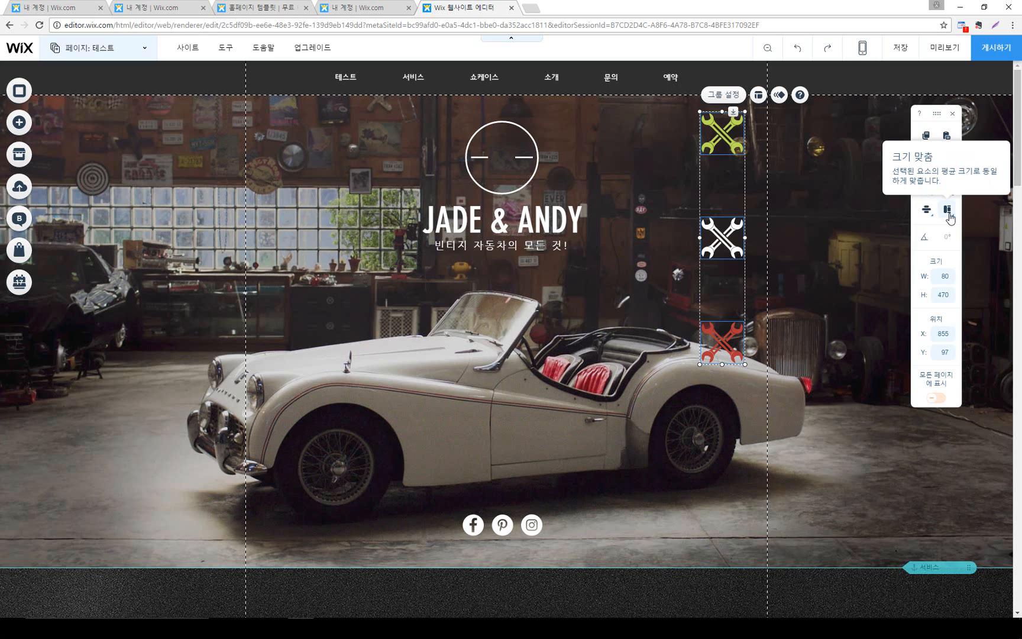
{"action": "left_click", "coordinate": [793, 189]}
Enlarge the green wrench icon to 160 by 156 at X 539, Y 115, and move the white one up and to the left
{"action": "left_click_drag", "start_coordinate": [724, 136], "coordinate": [532, 206]}
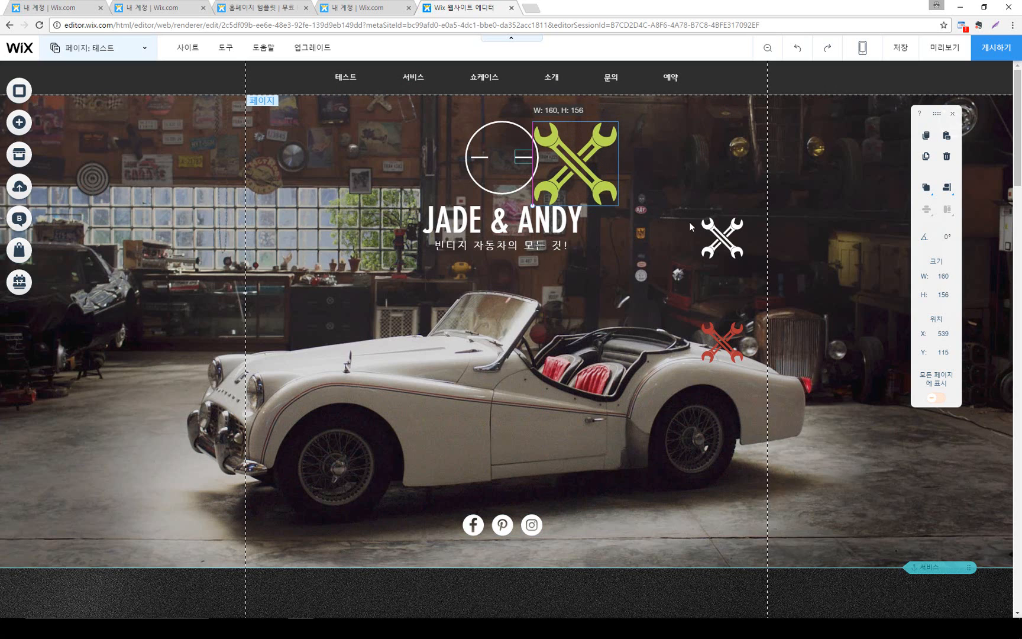
{"action": "left_click", "coordinate": [725, 240]}
{"action": "left_click_drag", "start_coordinate": [725, 239], "coordinate": [681, 172]}
Delete the red wrench icon and place the green one at X 646, Y 240 and the white one at X 963, Y 280
{"action": "left_click", "coordinate": [715, 326]}
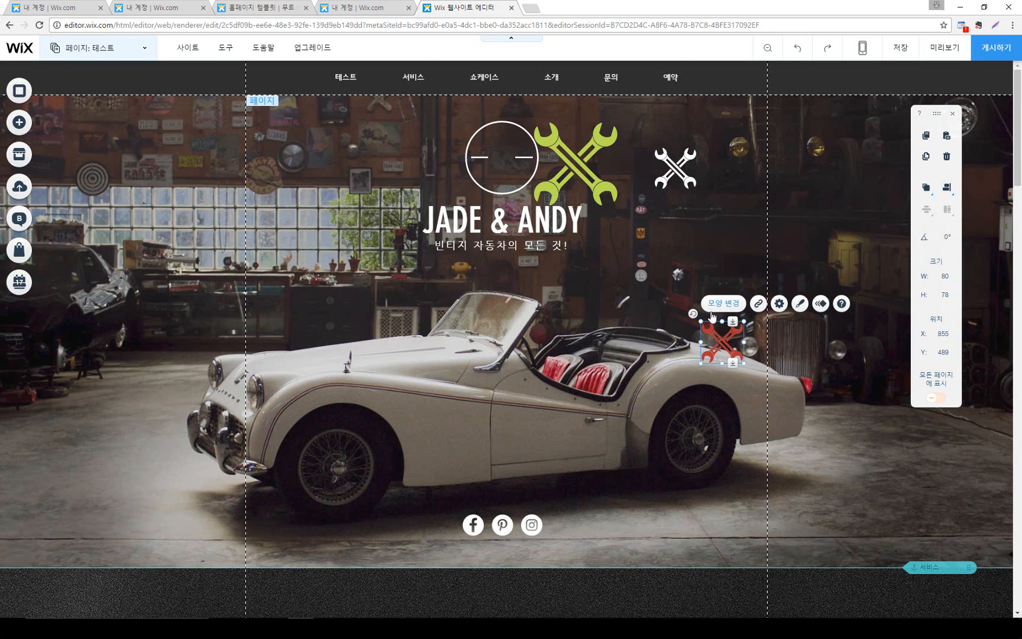
{"action": "key", "text": "Delete"}
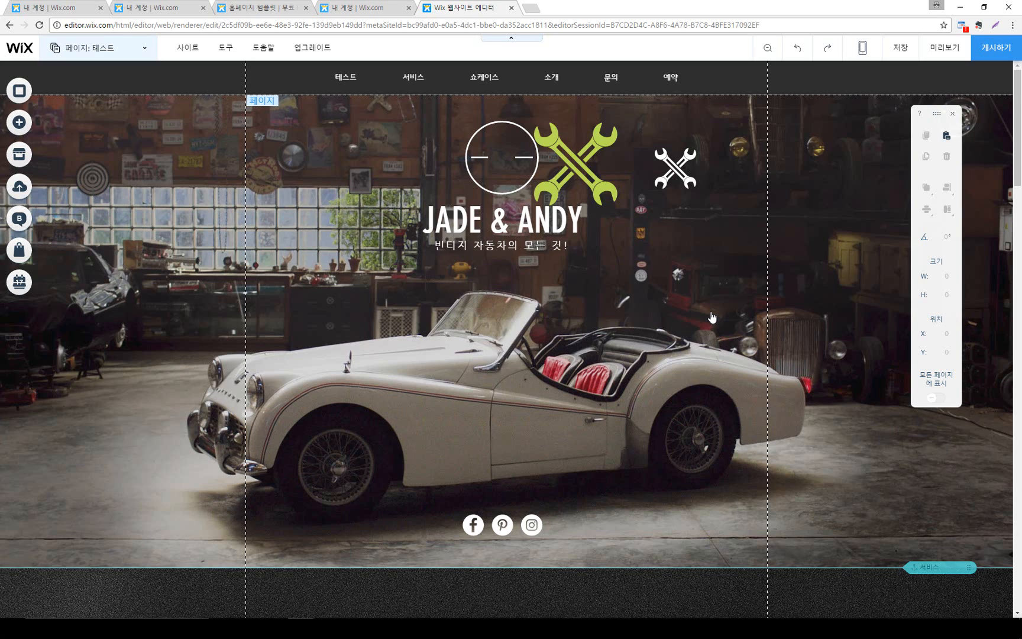
{"action": "left_click_drag", "start_coordinate": [586, 161], "coordinate": [644, 229]}
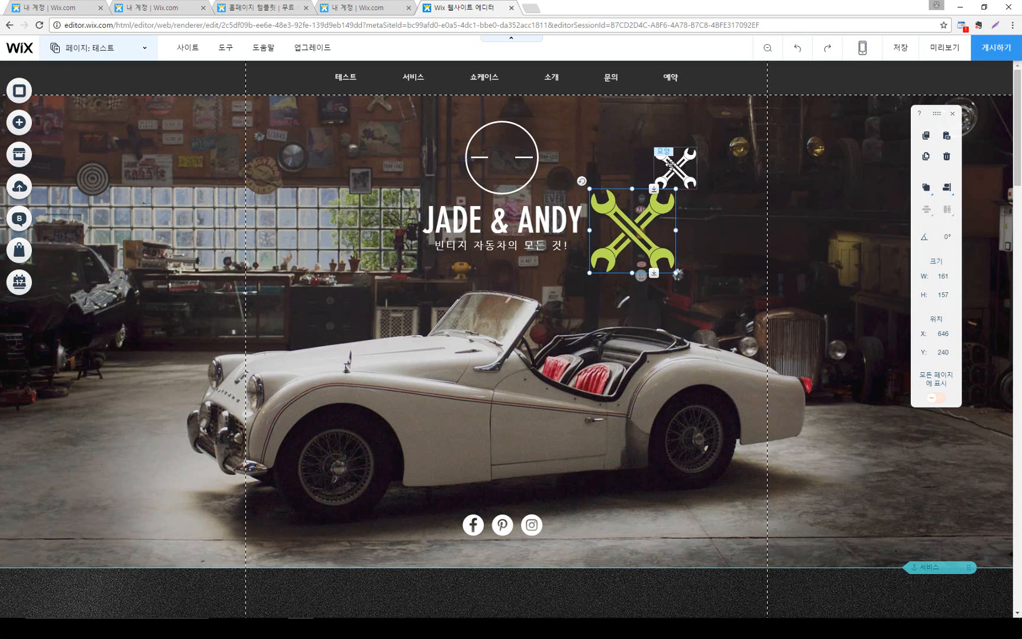
{"action": "left_click_drag", "start_coordinate": [672, 162], "coordinate": [722, 226]}
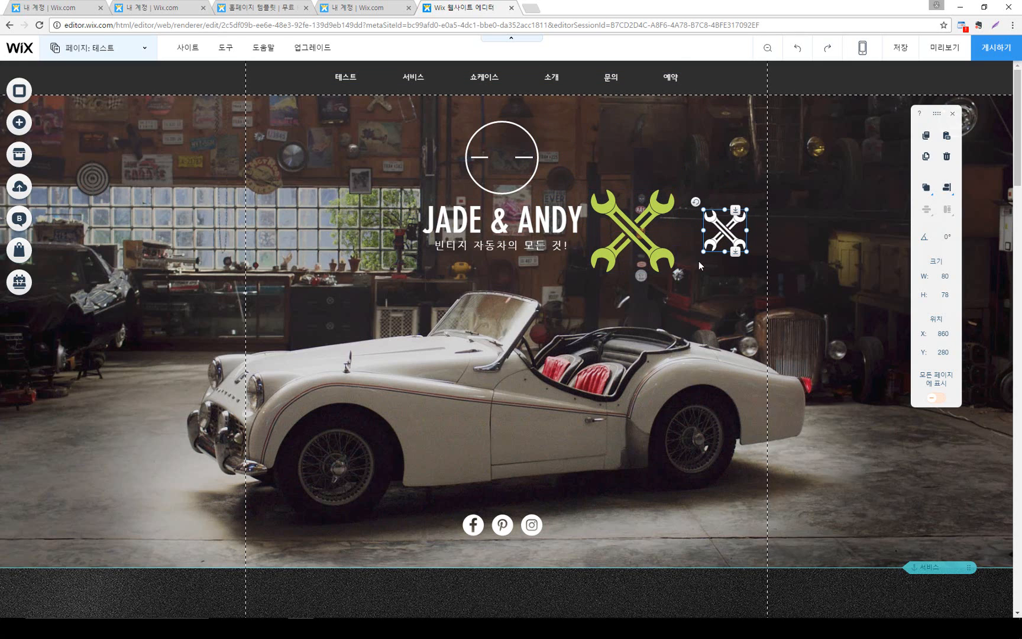
{"action": "left_click", "coordinate": [669, 264], "text": "shift"}
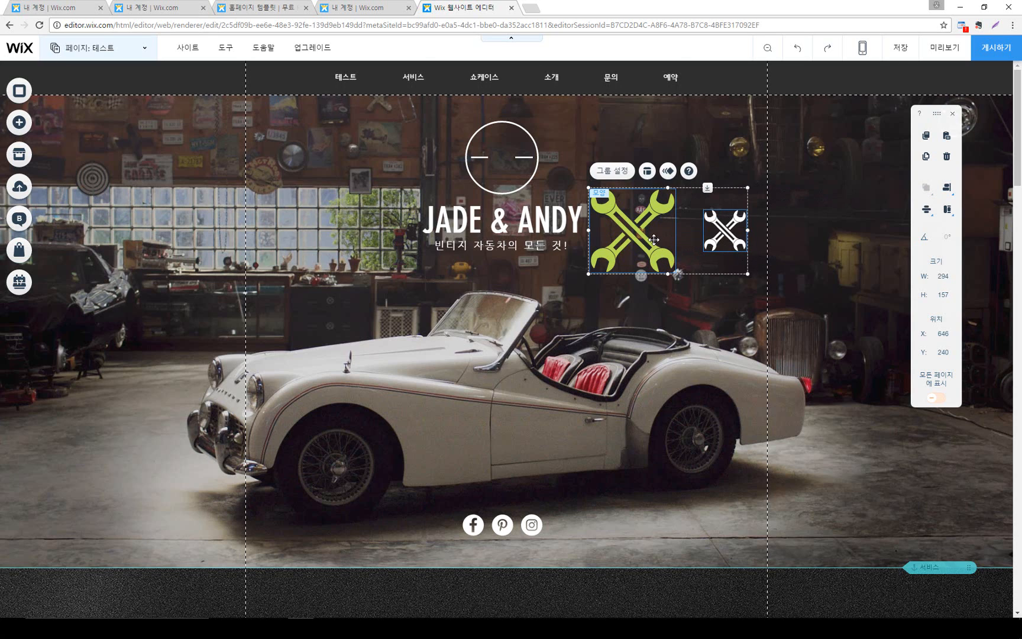
{"action": "left_click", "coordinate": [785, 232]}
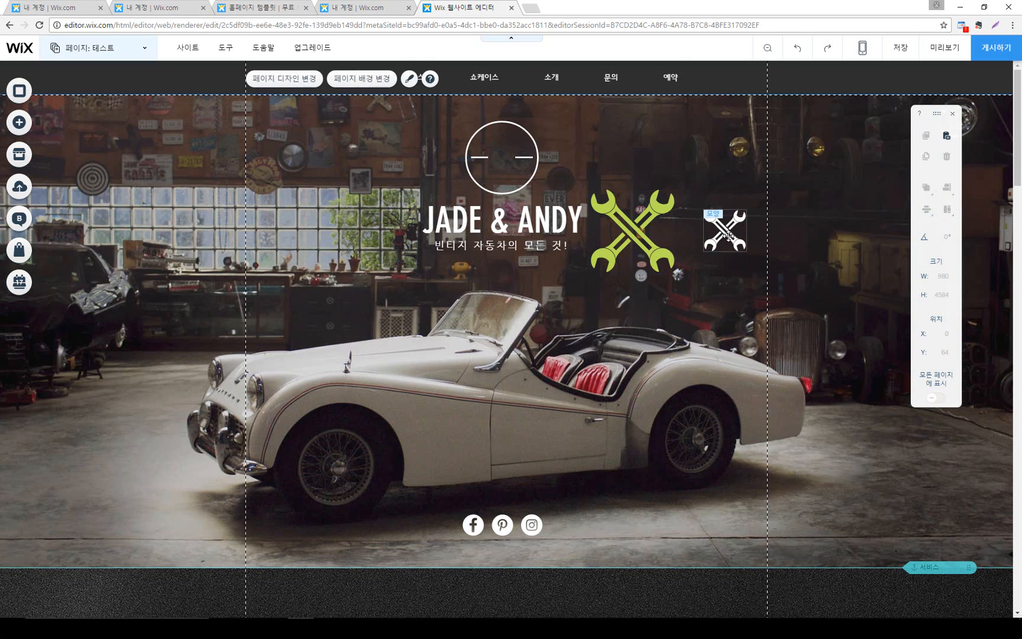
{"action": "left_click_drag", "start_coordinate": [725, 231], "coordinate": [779, 231]}
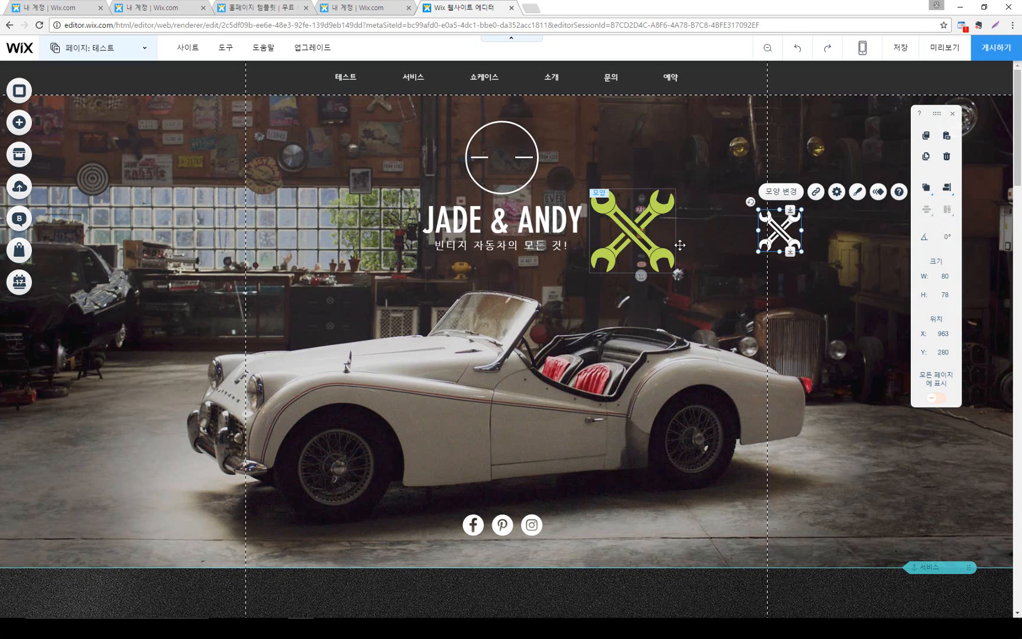
Select the large green and small white wrench icons together and match their widths
{"action": "left_click", "coordinate": [674, 246], "text": "shift"}
{"action": "left_click", "coordinate": [949, 214]}
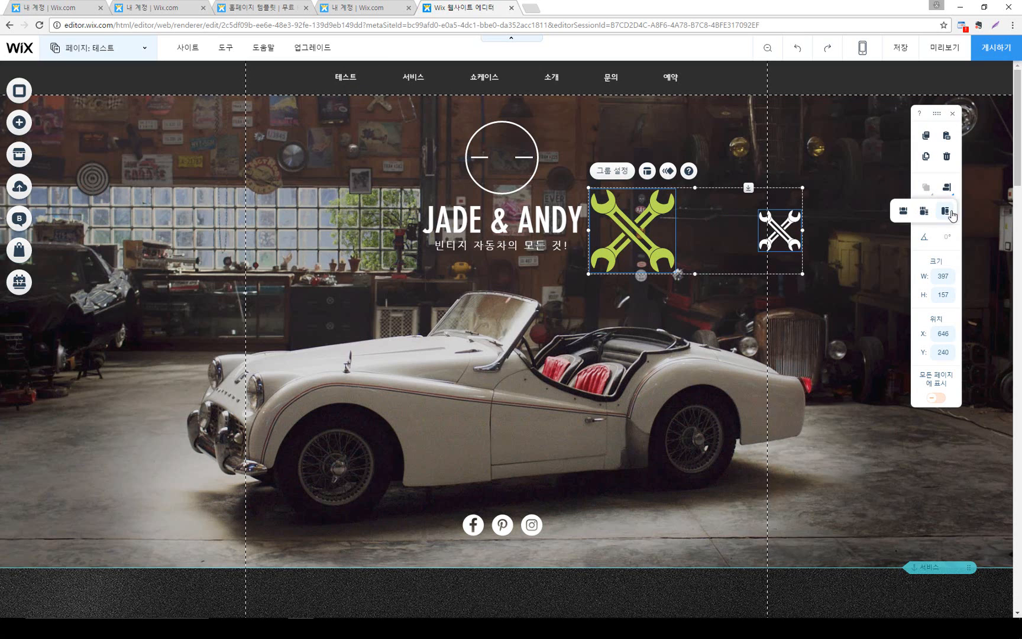
{"action": "left_click", "coordinate": [903, 212]}
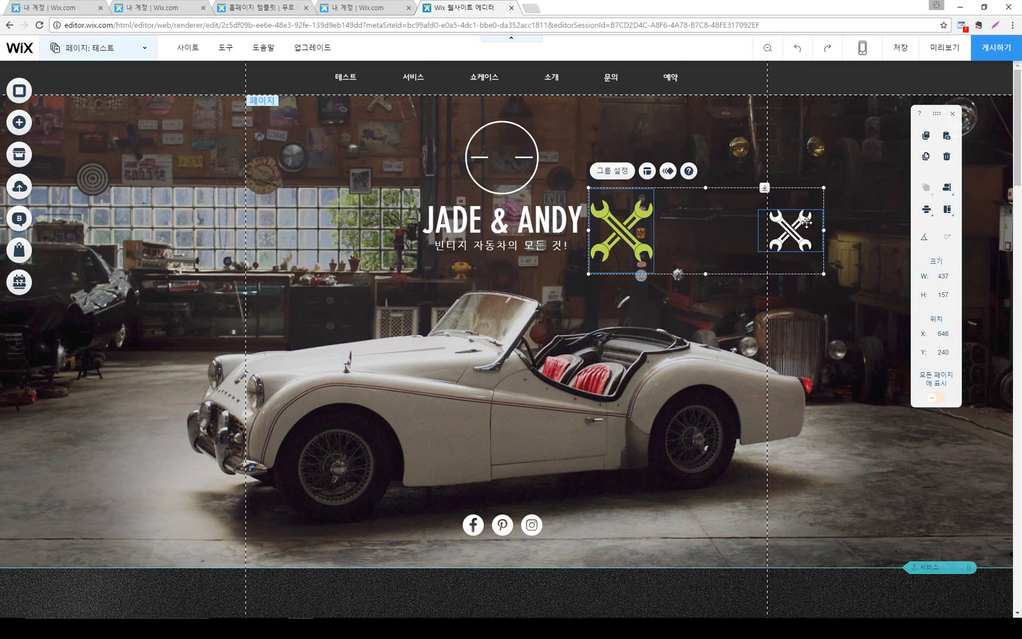
Match the heights of the selected green and white wrench icons and deselect them
{"action": "left_click", "coordinate": [947, 211]}
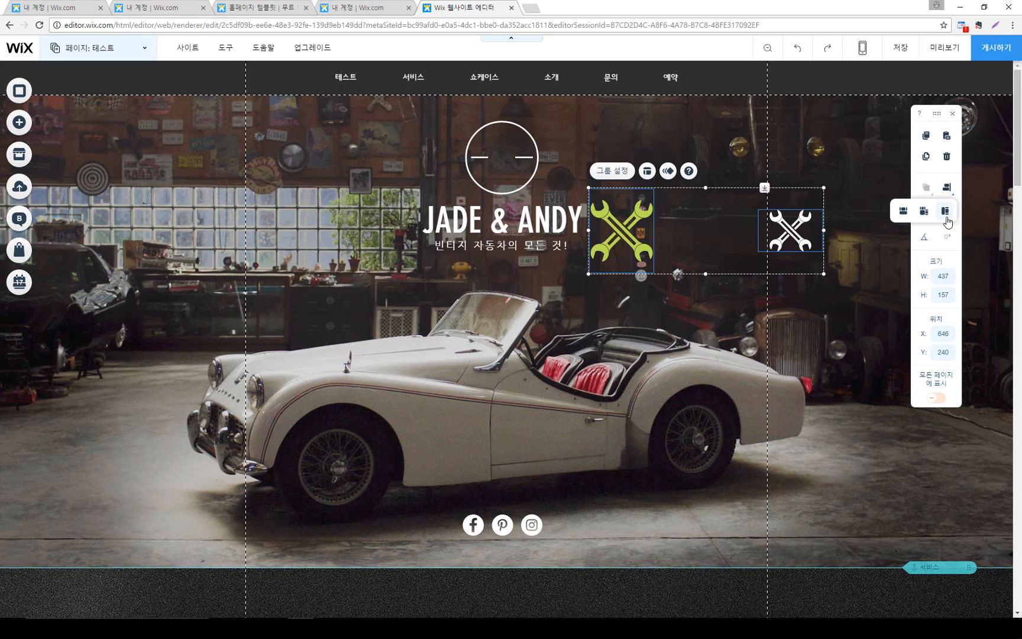
{"action": "left_click", "coordinate": [923, 214]}
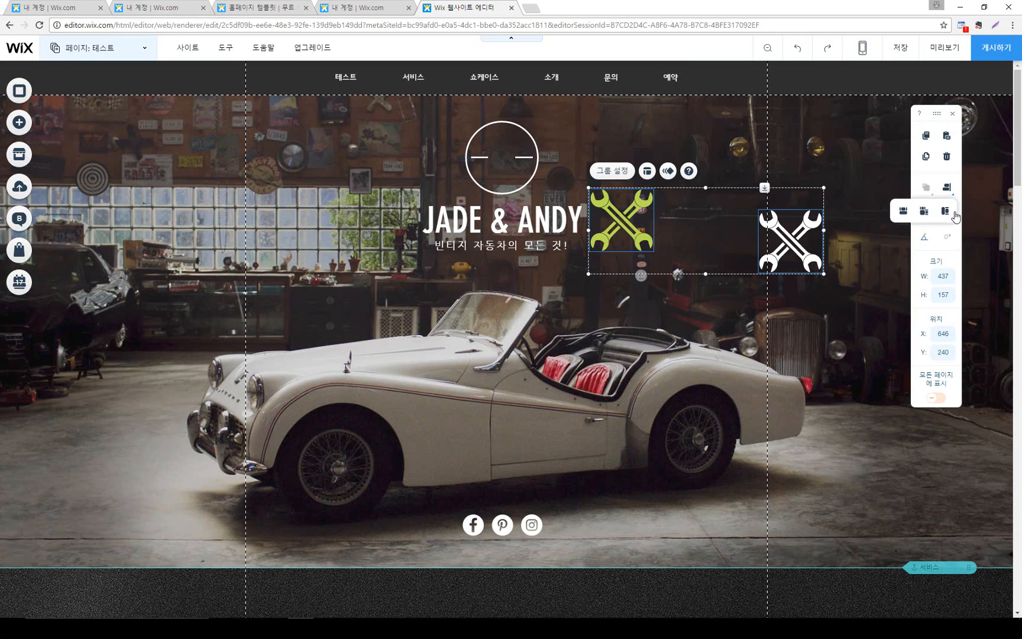
{"action": "left_click", "coordinate": [852, 231]}
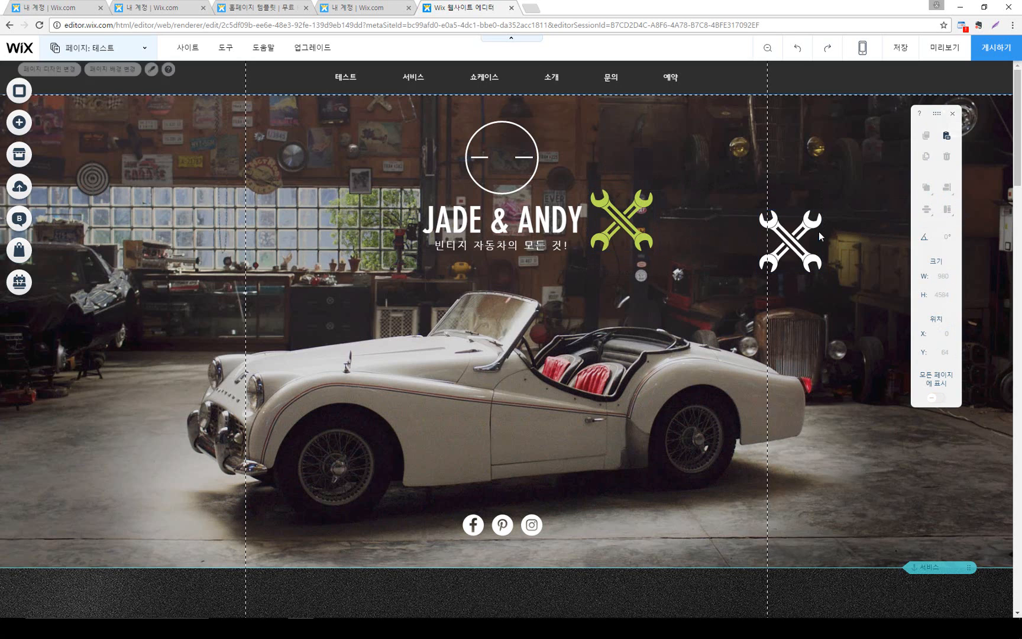
Shrink the white wrench icon's height to 47, and match both the width and height of the green and white icons
{"action": "left_click", "coordinate": [819, 236]}
{"action": "left_click_drag", "start_coordinate": [790, 211], "coordinate": [800, 255]}
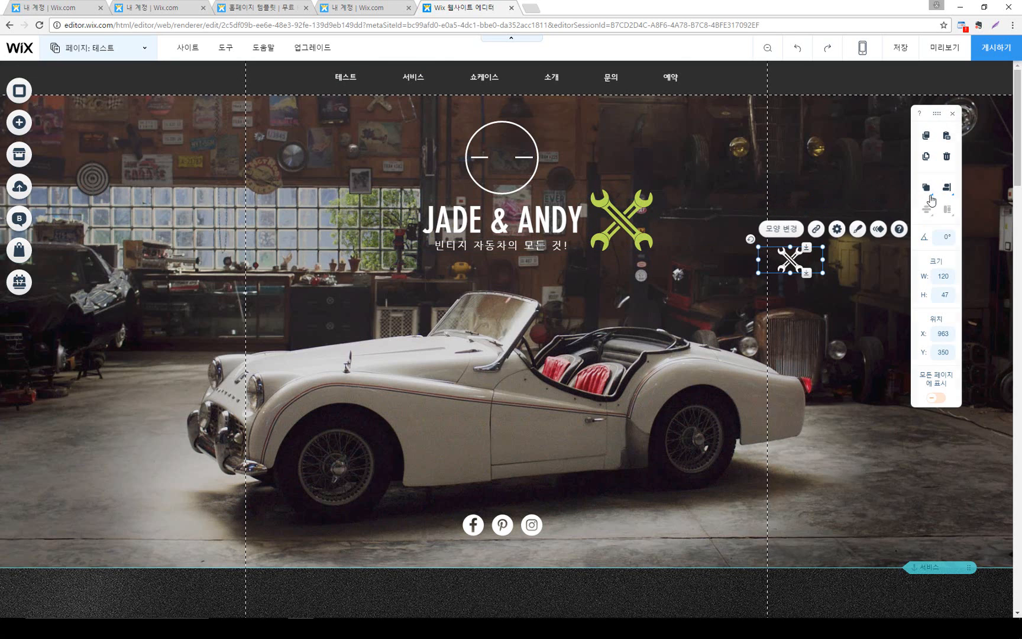
{"action": "left_click", "coordinate": [643, 219], "text": "shift"}
{"action": "left_click", "coordinate": [947, 211]}
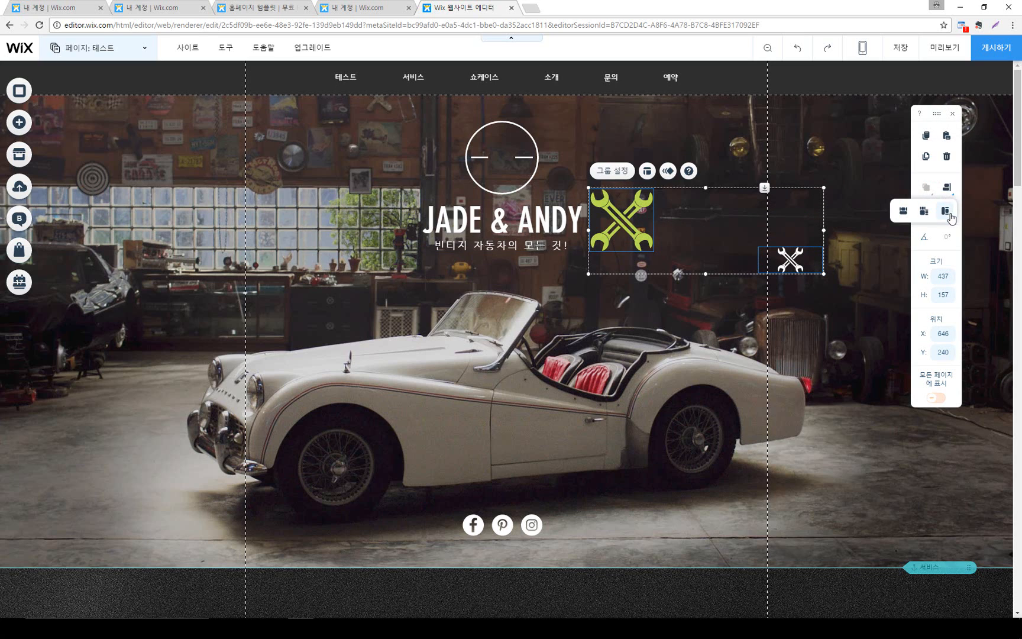
{"action": "left_click", "coordinate": [947, 213]}
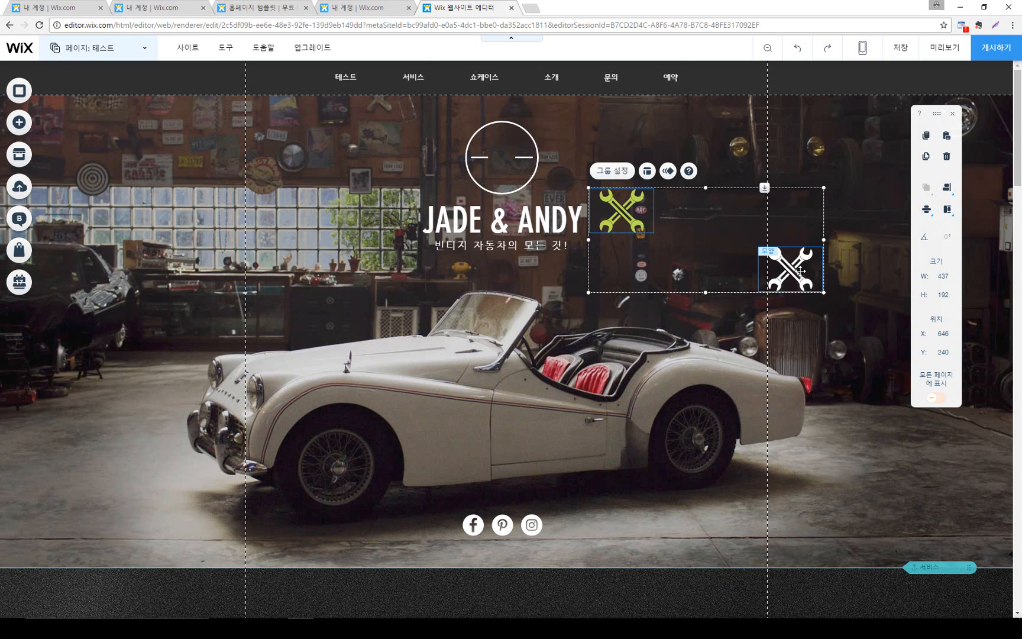
{"action": "left_click", "coordinate": [694, 250]}
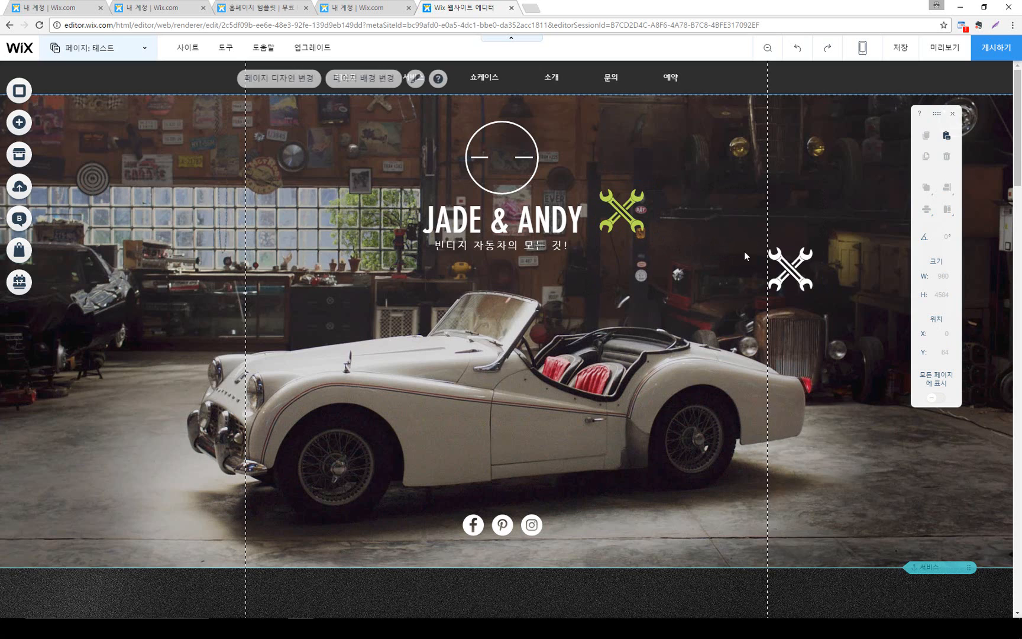
Delete the white wrench icon and select the green one
{"action": "left_click", "coordinate": [792, 264]}
{"action": "key", "text": "Delete"}
{"action": "left_click", "coordinate": [636, 204]}
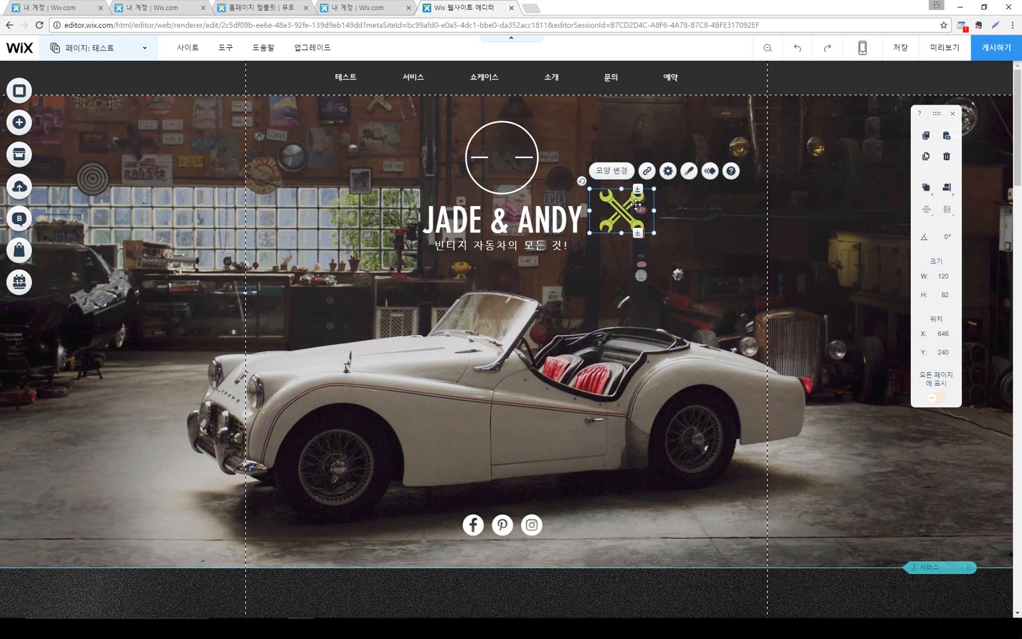
Rotate the green wrench icon to 180° and 75°, and return its angle to 0°
{"action": "left_click", "coordinate": [939, 237]}
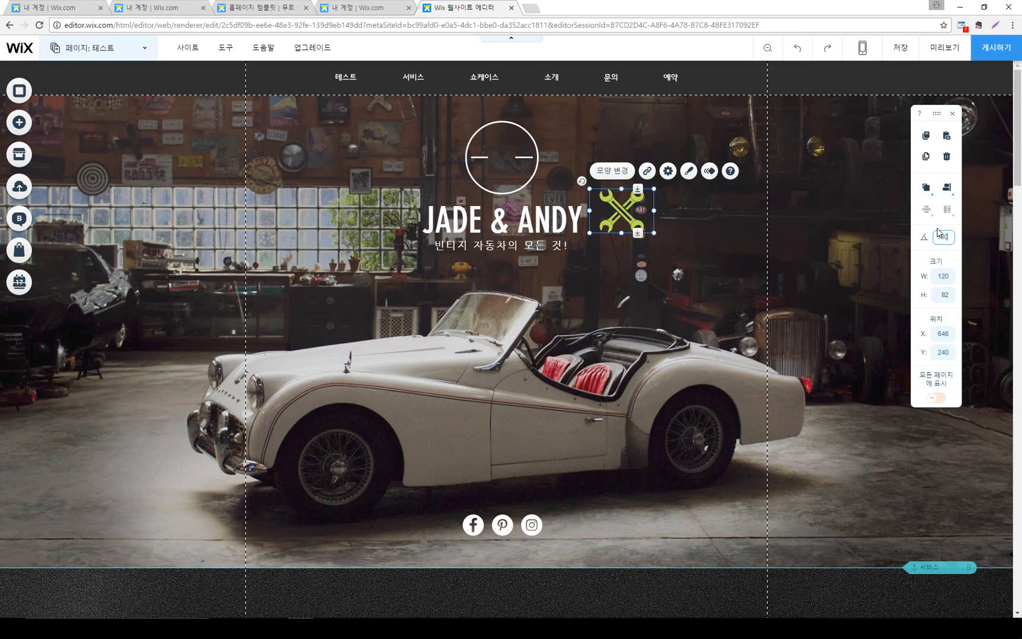
{"action": "type", "text": "180"}
{"action": "key", "text": "Return"}
{"action": "left_click", "coordinate": [949, 238]}
{"action": "type", "text": "75"}
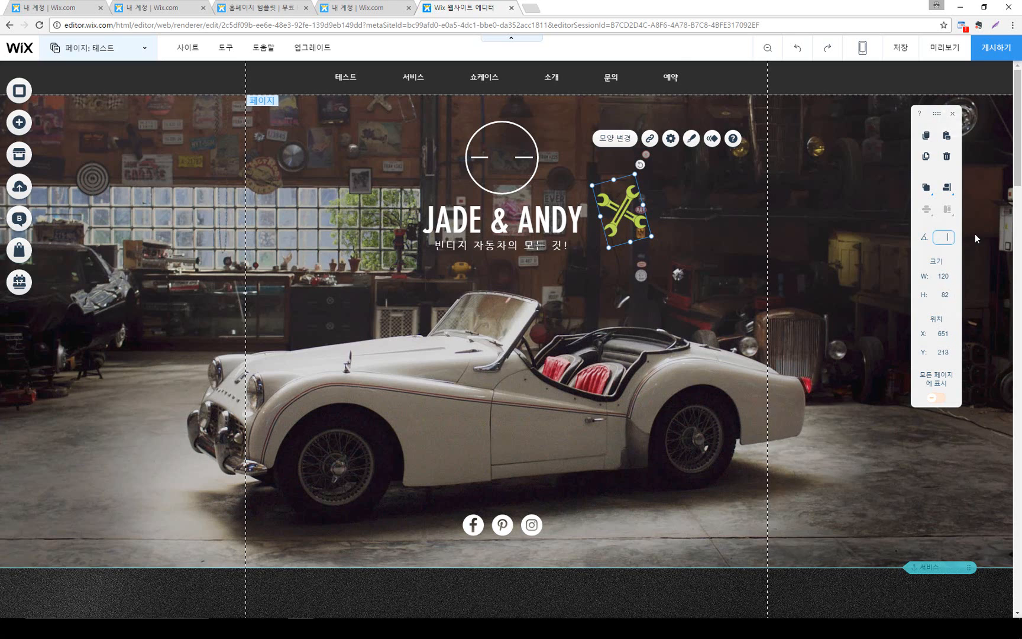
{"action": "key", "text": "Return"}
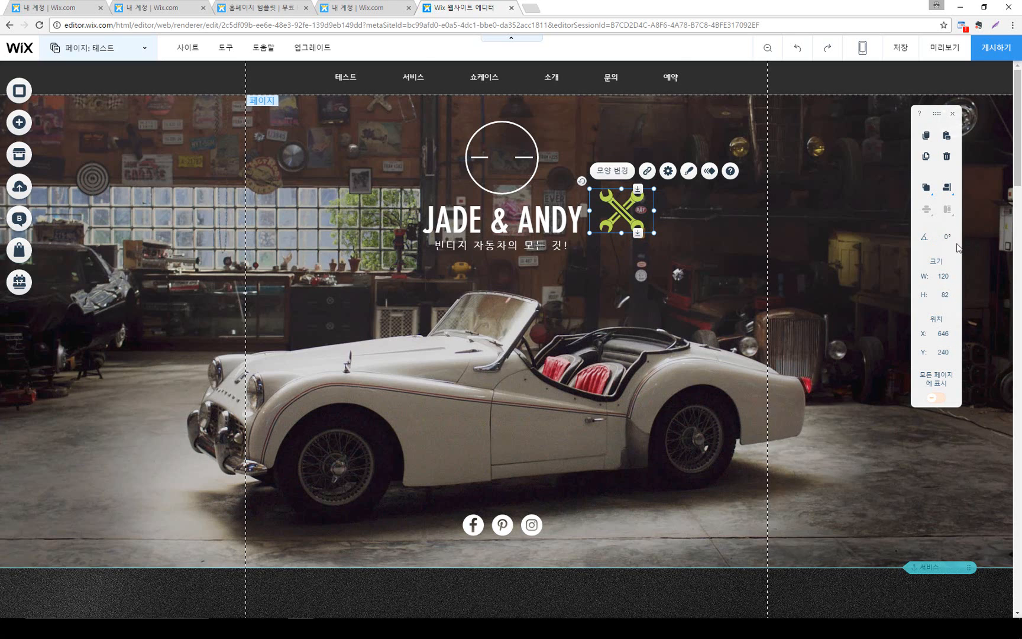
Set the green wrench icon's width to 300 and its height to 150
{"action": "left_click", "coordinate": [949, 276]}
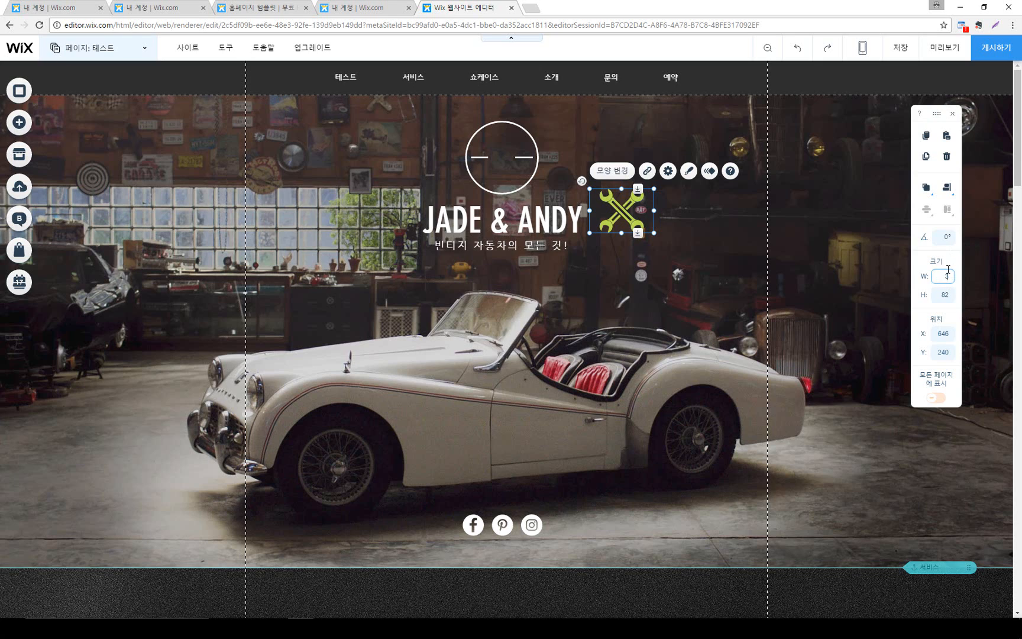
{"action": "type", "text": "300"}
{"action": "key", "text": "Return"}
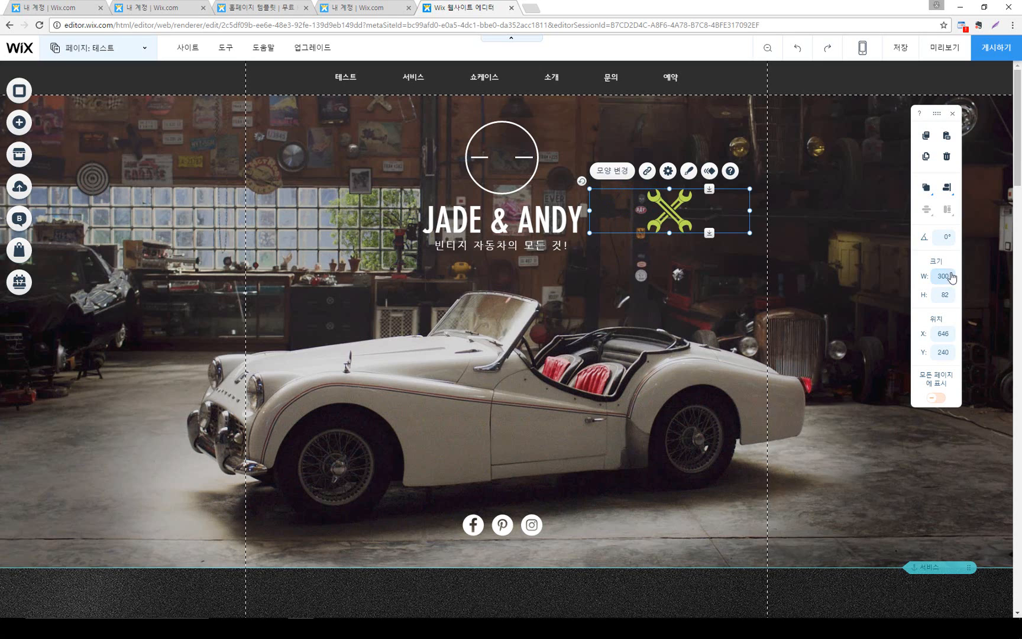
{"action": "left_click", "coordinate": [951, 294]}
{"action": "key", "text": "Return"}
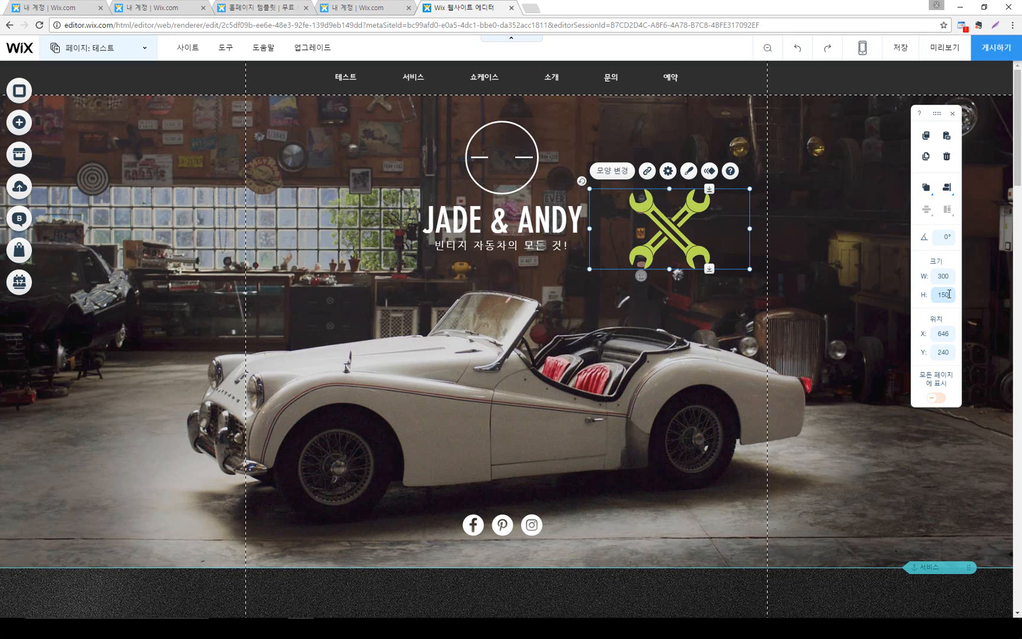
{"action": "left_click", "coordinate": [944, 296]}
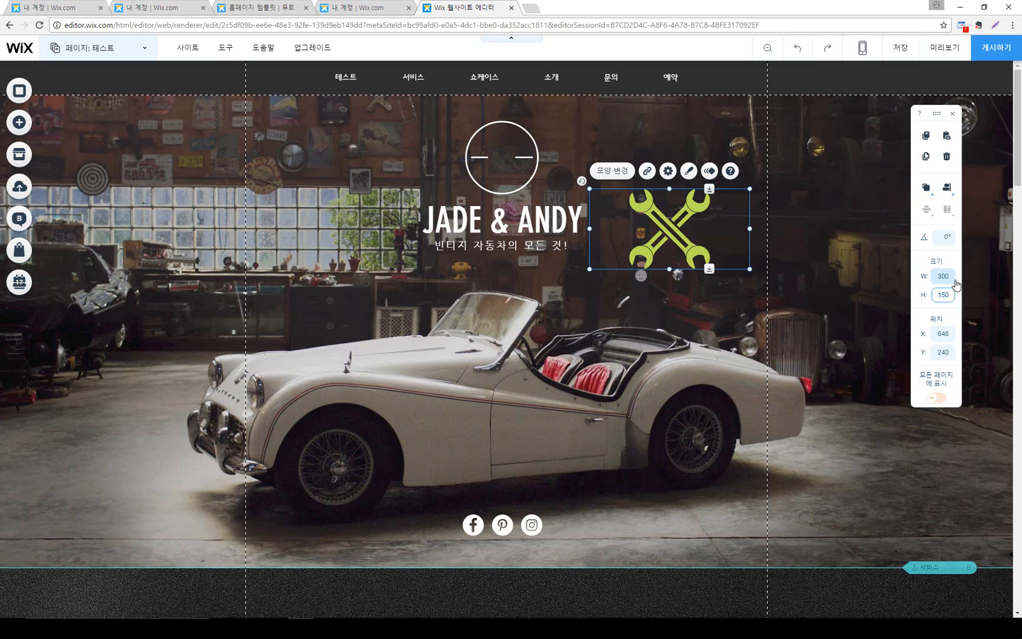
{"action": "left_click", "coordinate": [677, 224]}
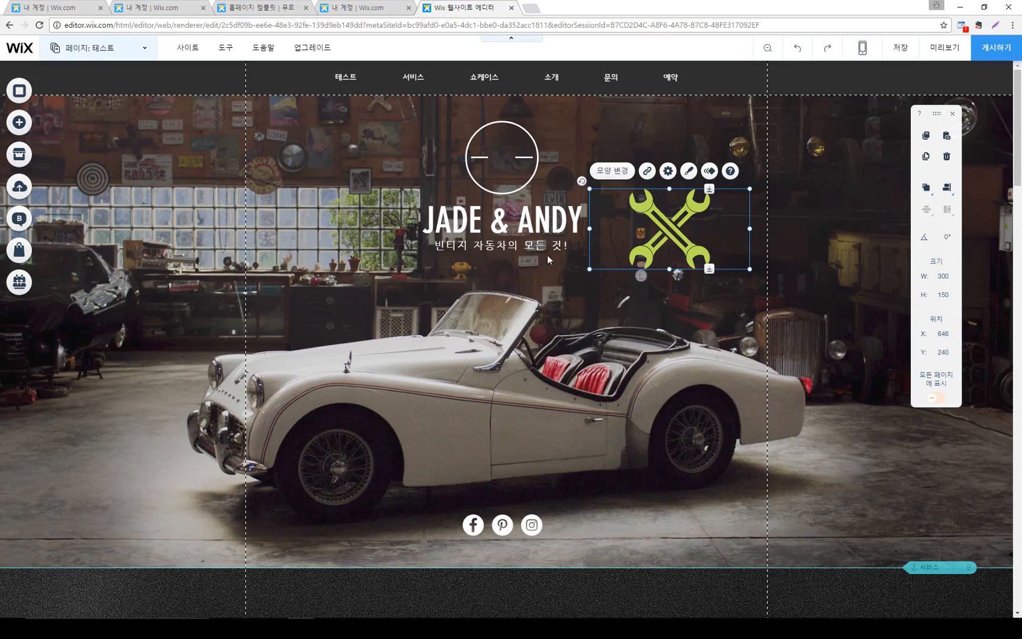
Select the front-view car image above the 오시는 길 section and set its width to 500
{"action": "scroll", "coordinate": [547, 255], "scroll_direction": "down", "scroll_amount": 15}
{"action": "scroll", "coordinate": [465, 278], "scroll_direction": "down", "scroll_amount": 10}
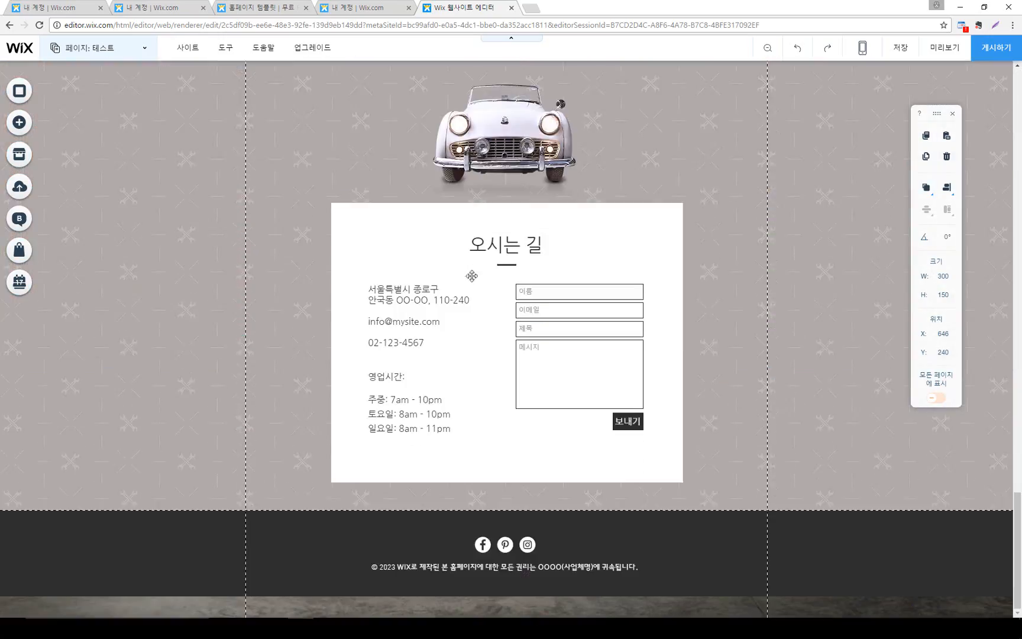
{"action": "scroll", "coordinate": [528, 253], "scroll_direction": "up", "scroll_amount": 3}
{"action": "left_click", "coordinate": [528, 253]}
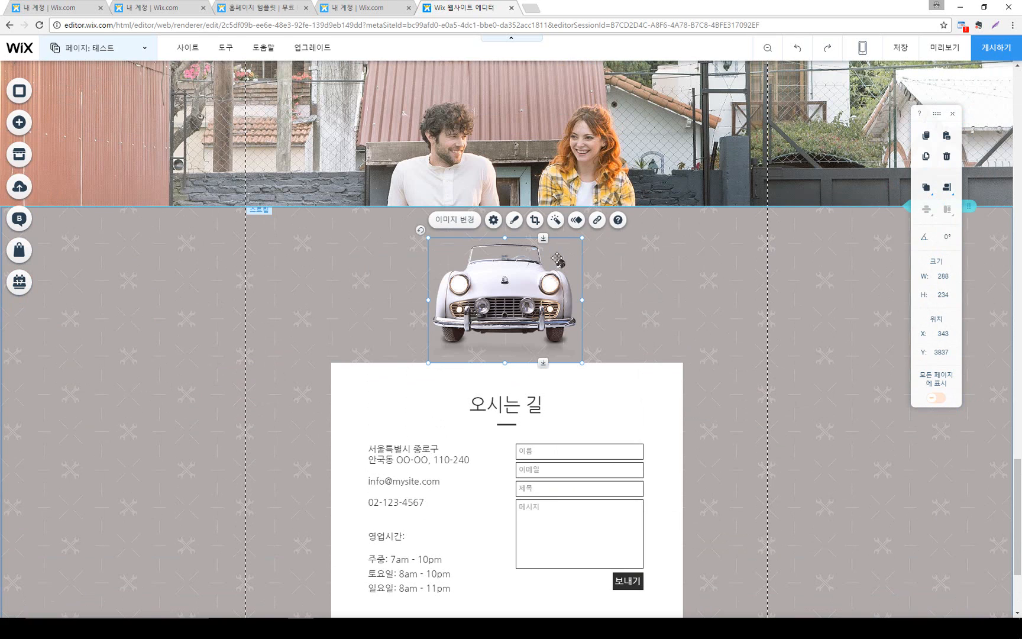
{"action": "left_click", "coordinate": [949, 277]}
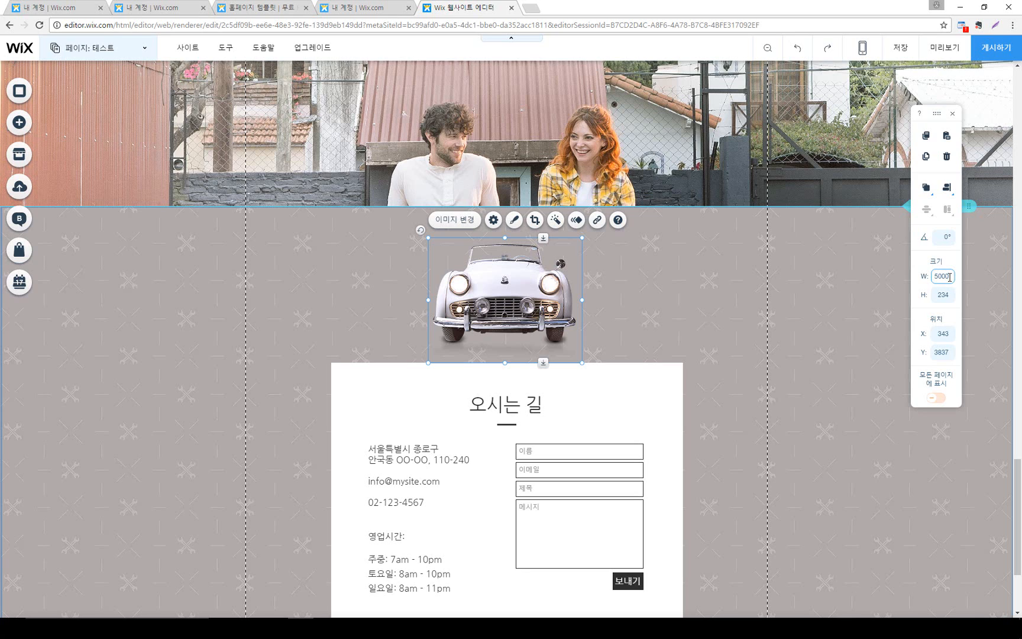
{"action": "type", "text": "500"}
{"action": "key", "text": "Return"}
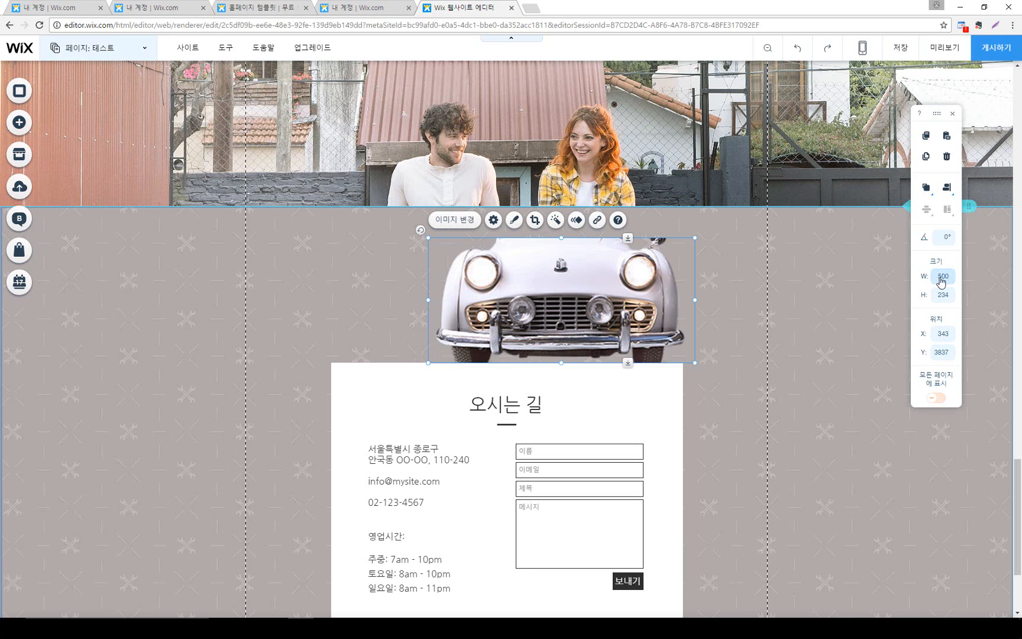
Set the front-view car image's height to 150 and widen it to 705
{"action": "left_click", "coordinate": [945, 298]}
{"action": "type", "text": "150"}
{"action": "key", "text": "Return"}
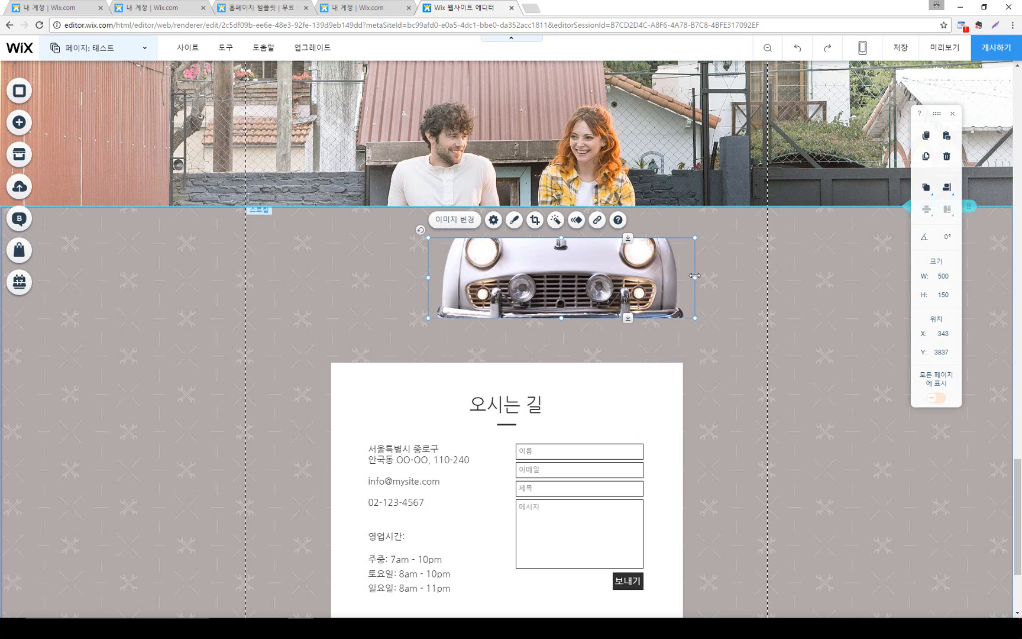
{"action": "left_click_drag", "start_coordinate": [695, 276], "coordinate": [803, 285]}
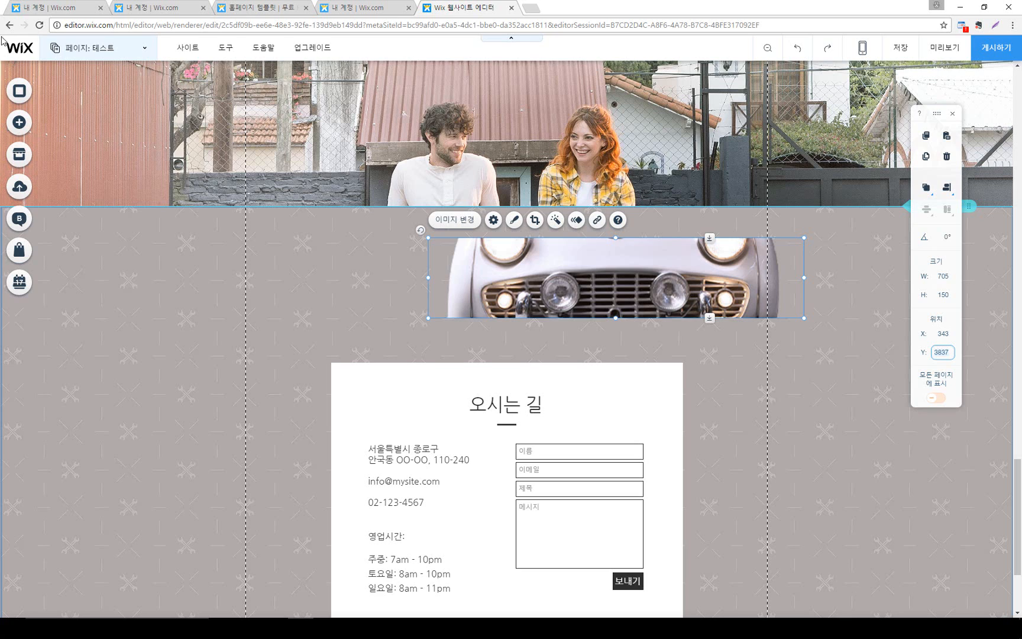
Move the front-view car image to X 0, Y 0
{"action": "left_click", "coordinate": [948, 332]}
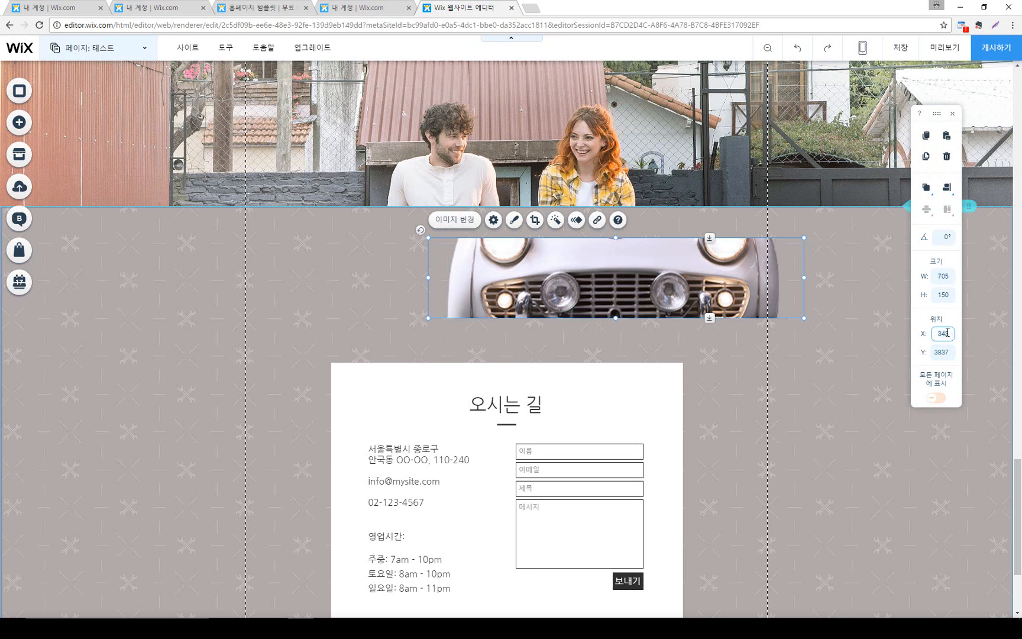
{"action": "key", "text": "Tab"}
{"action": "key", "text": "Return"}
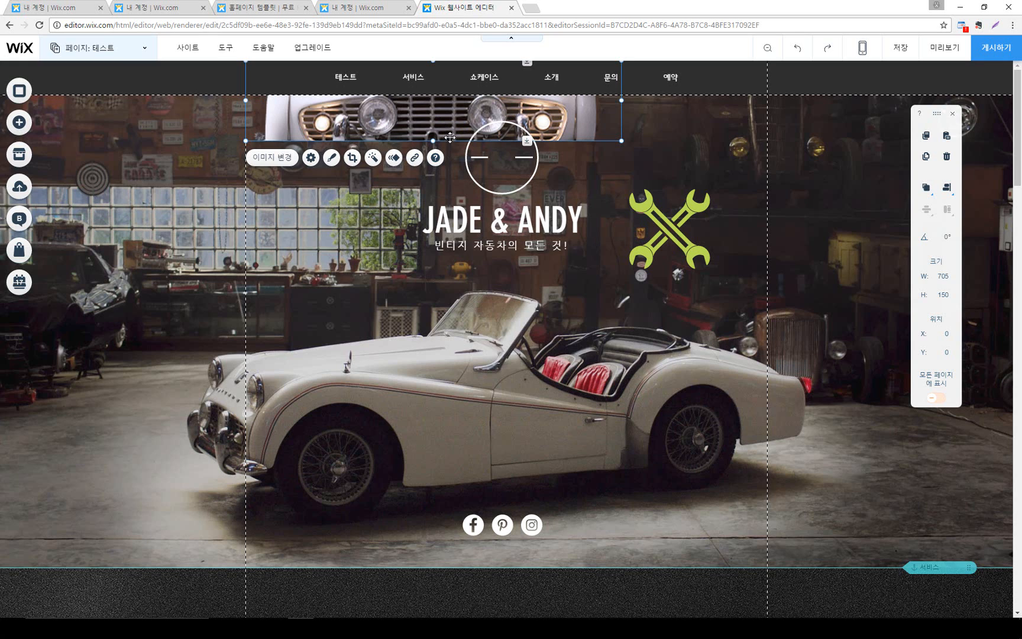
Show the rulers (눈금자) and position the front-view car image at X 150, Y 150
{"action": "mouse_move", "coordinate": [222, 53]}
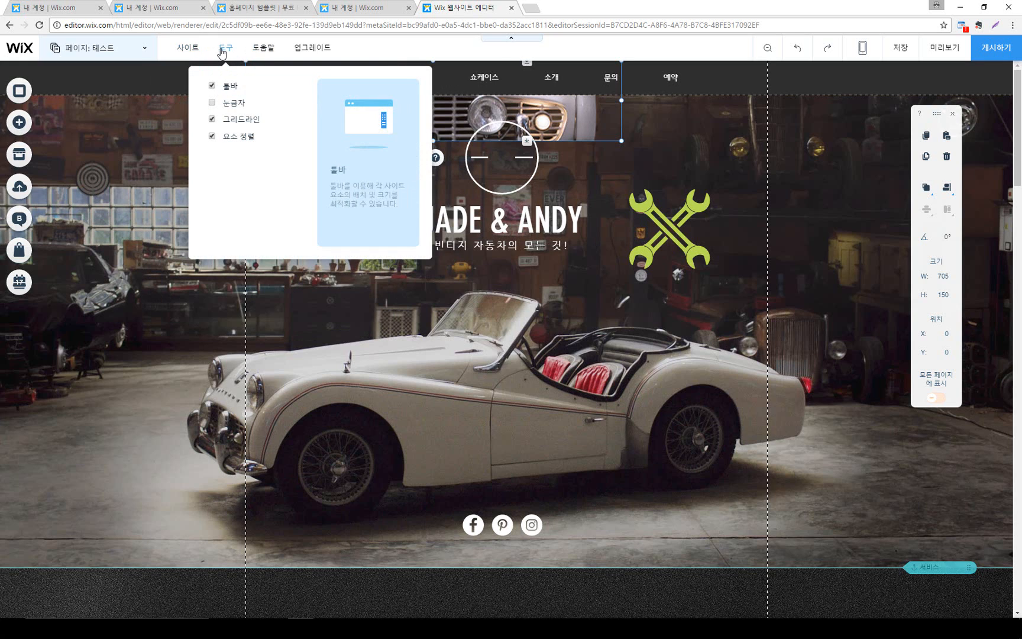
{"action": "left_click", "coordinate": [214, 105]}
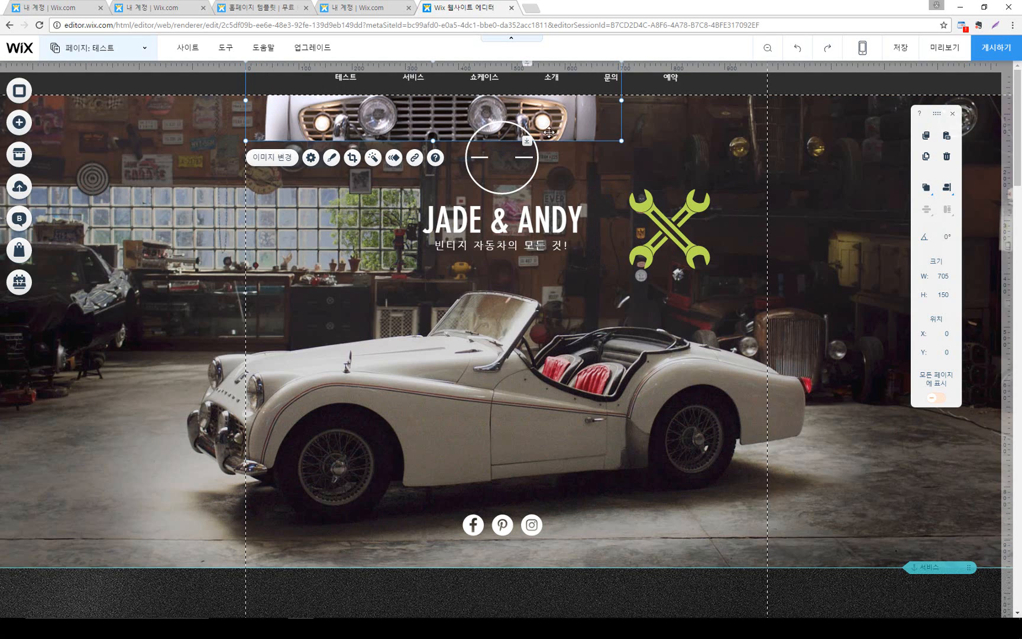
{"action": "left_click", "coordinate": [946, 336]}
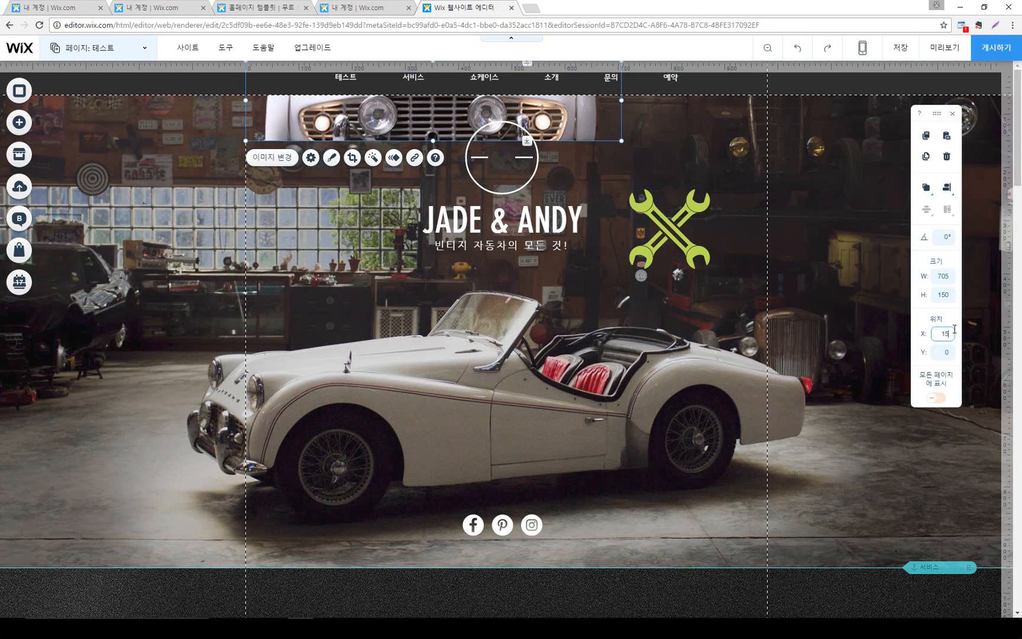
{"action": "key", "text": "Return"}
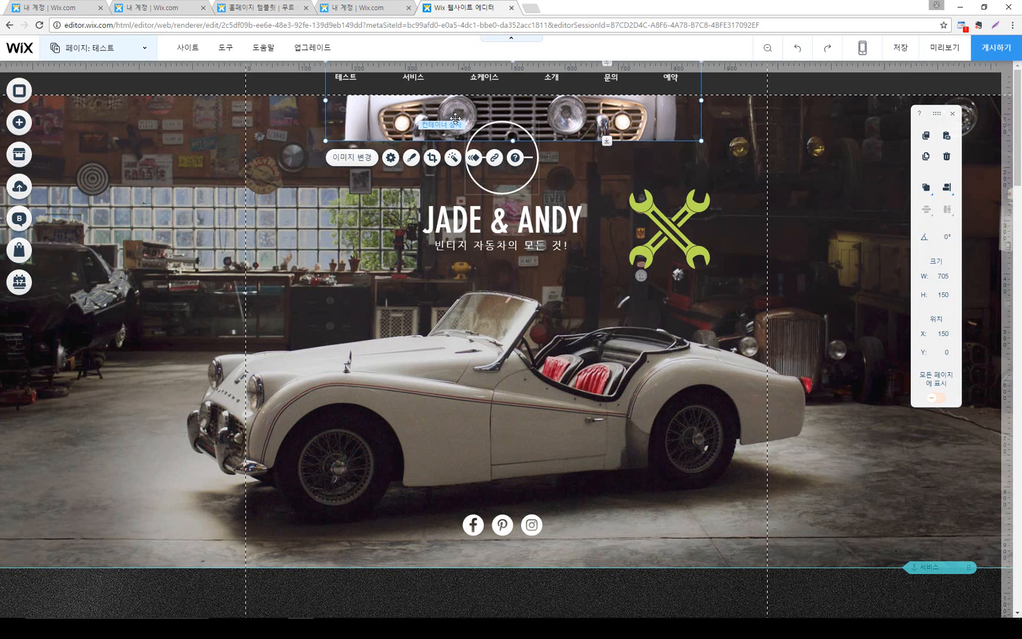
{"action": "left_click", "coordinate": [952, 354]}
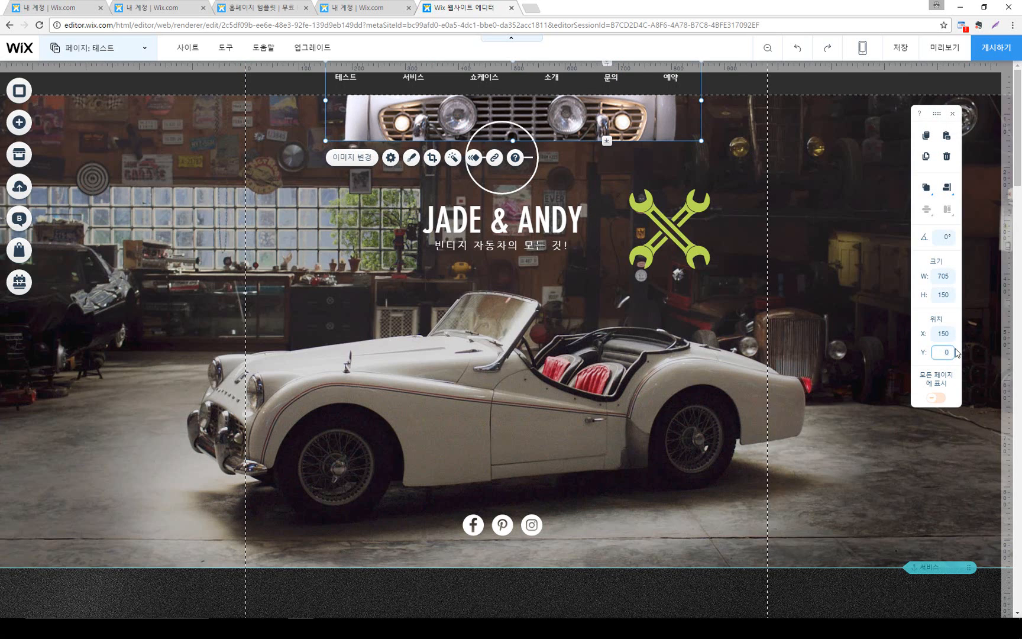
{"action": "type", "text": "150"}
{"action": "key", "text": "Return"}
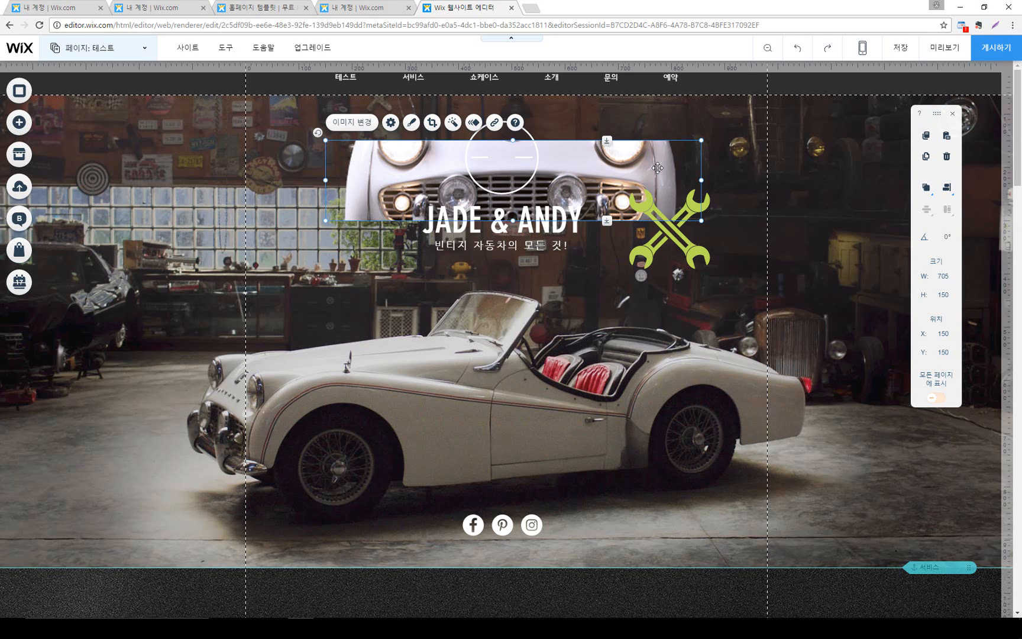
Move the front-view car image down over the large car's wheels, to X 129, Y 667
{"action": "left_click_drag", "start_coordinate": [658, 168], "coordinate": [633, 419]}
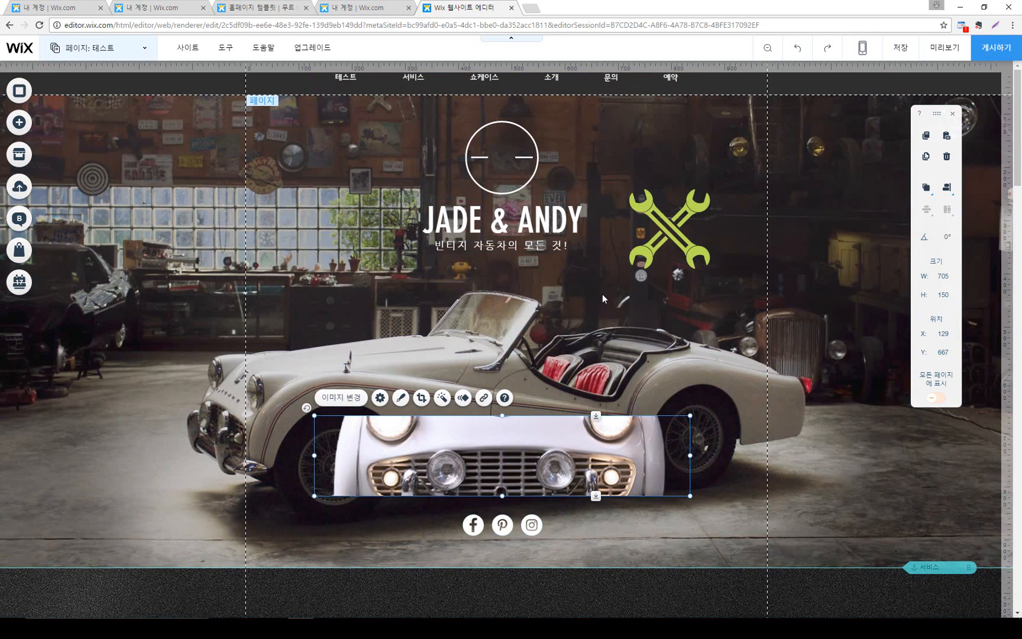
{"action": "scroll", "coordinate": [584, 312], "scroll_direction": "down", "scroll_amount": 3}
{"action": "scroll", "coordinate": [586, 290], "scroll_direction": "up", "scroll_amount": 3}
Enable 모든 페이지에 표시 for the front-view car image and look through the page
{"action": "left_click", "coordinate": [942, 401]}
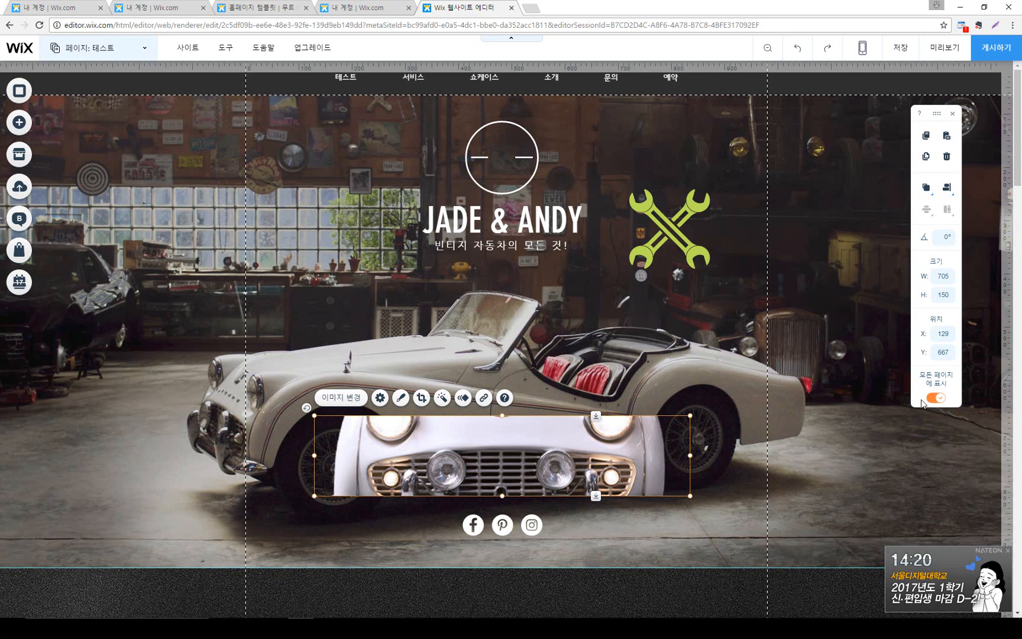
{"action": "scroll", "coordinate": [549, 336], "scroll_direction": "down", "scroll_amount": 15}
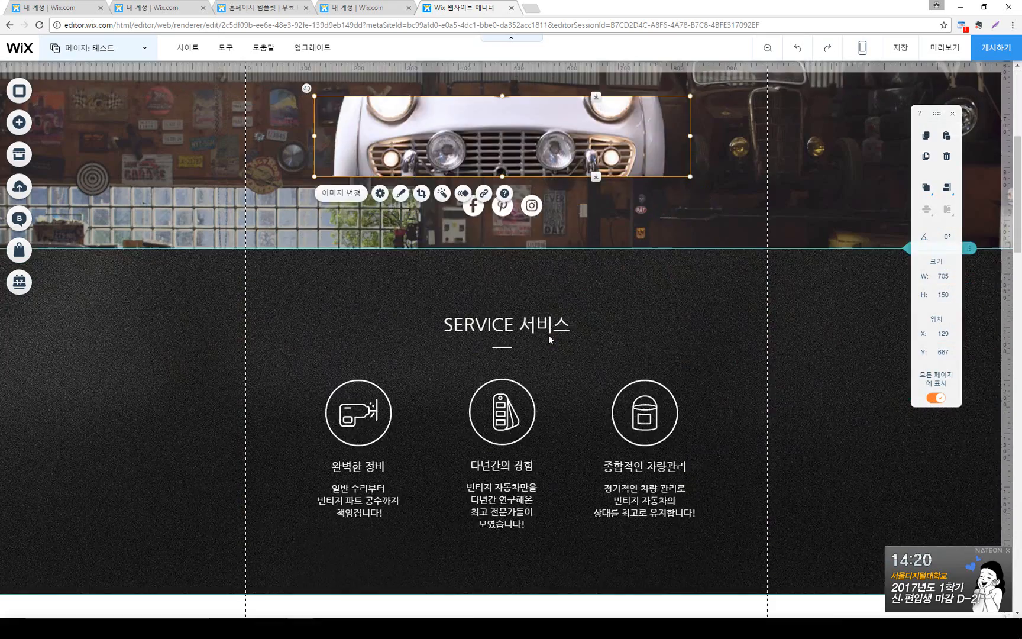
{"action": "scroll", "coordinate": [548, 336], "scroll_direction": "down", "scroll_amount": 10}
{"action": "scroll", "coordinate": [549, 337], "scroll_direction": "up", "scroll_amount": 6}
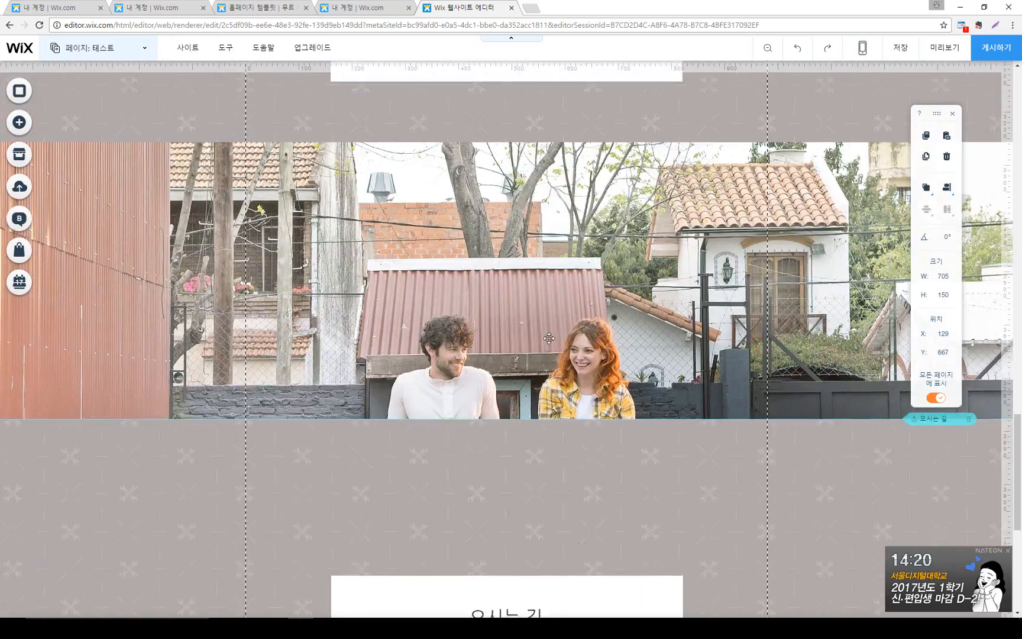
{"action": "scroll", "coordinate": [548, 337], "scroll_direction": "up", "scroll_amount": 18}
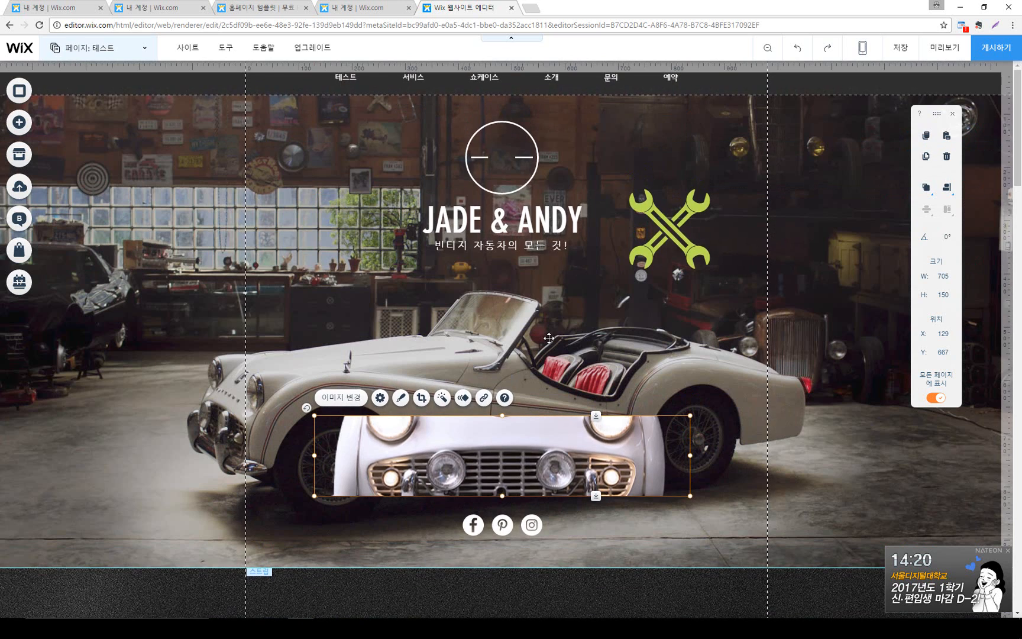
Add a page named 새 페이지 to the site below 테스트
{"action": "left_click", "coordinate": [125, 50]}
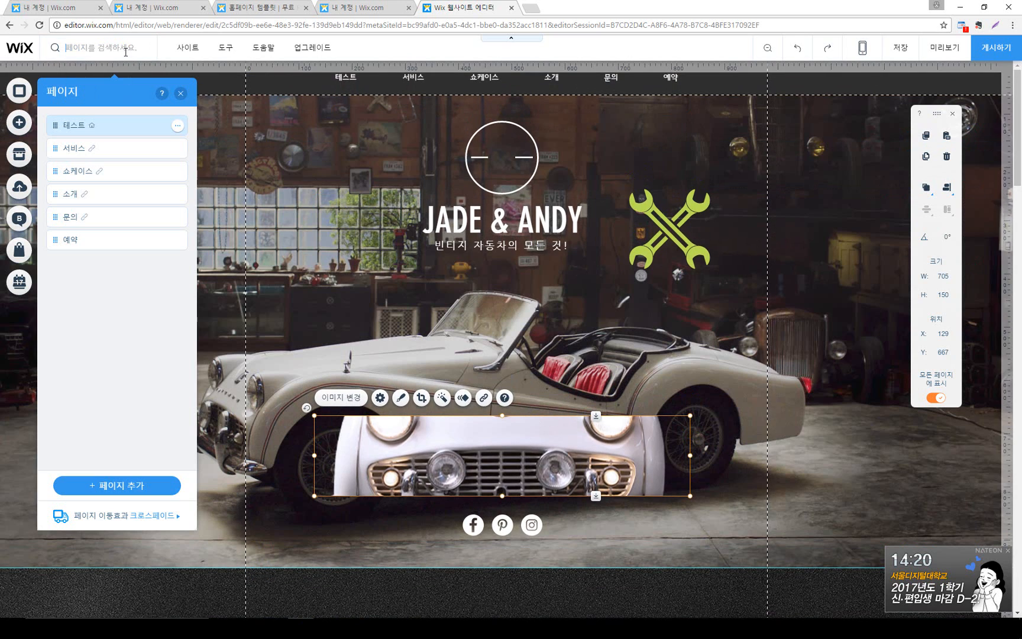
{"action": "left_click", "coordinate": [133, 484]}
{"action": "left_click", "coordinate": [284, 427]}
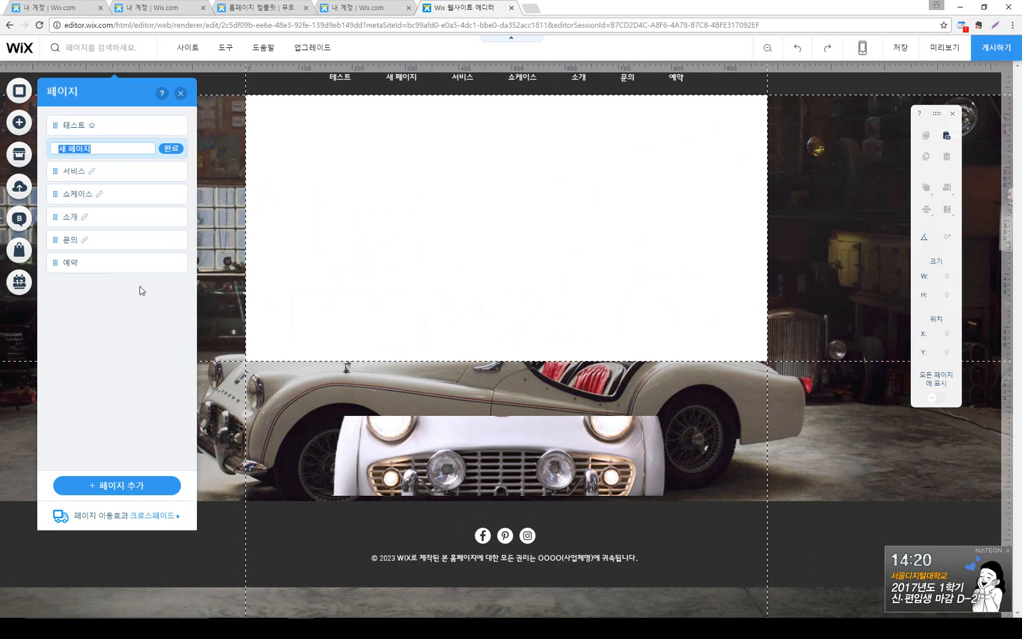
{"action": "left_click", "coordinate": [172, 149]}
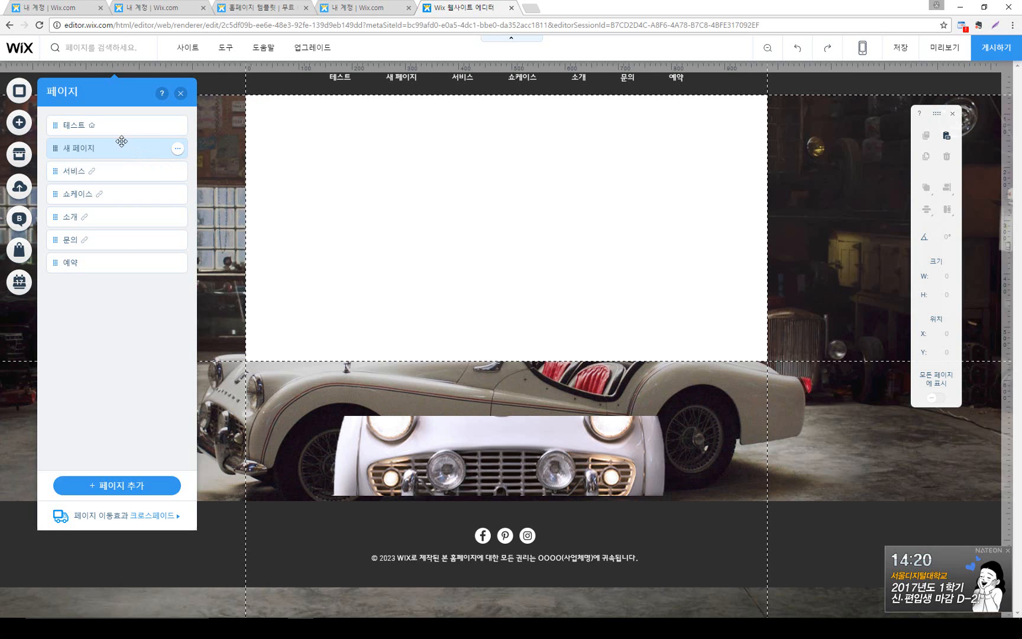
Switch between the 테스트 and 새 페이지 pages to compare how the front-view car image is shown on each
{"action": "left_click", "coordinate": [74, 125]}
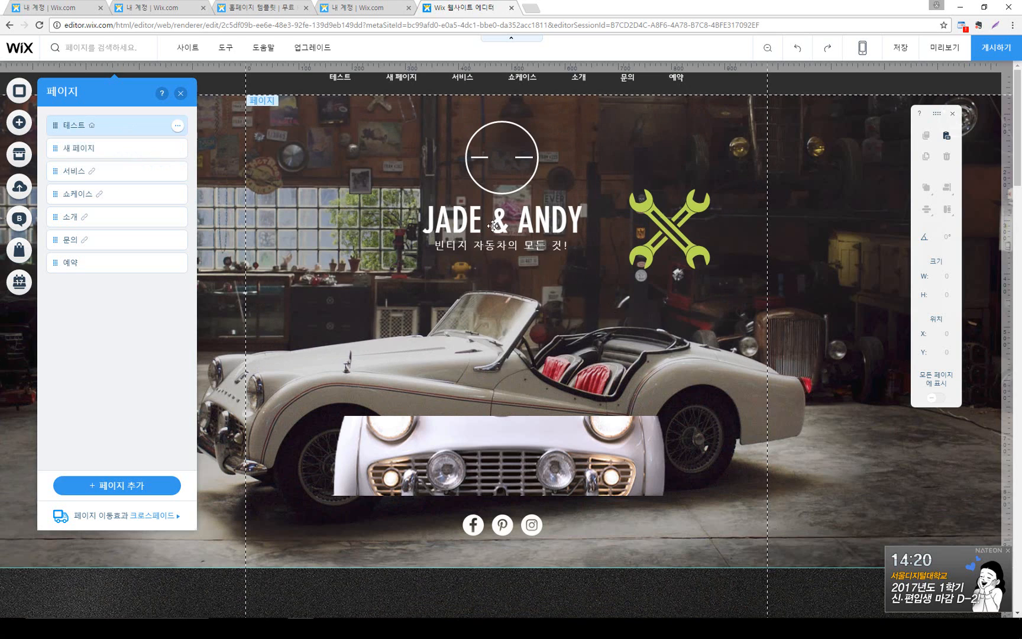
{"action": "left_click", "coordinate": [106, 148]}
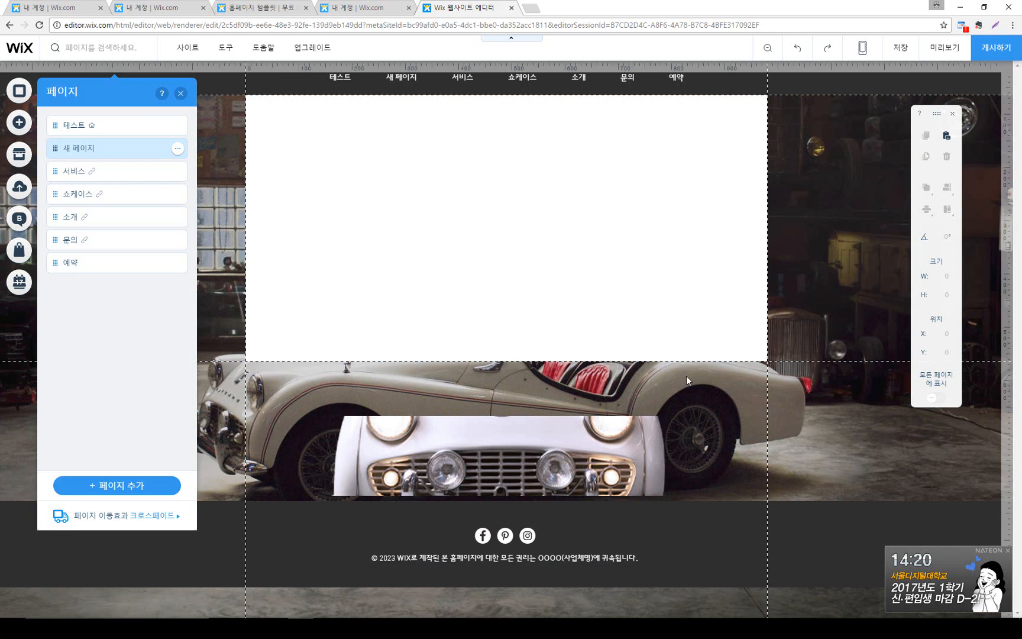
{"action": "left_click", "coordinate": [69, 124]}
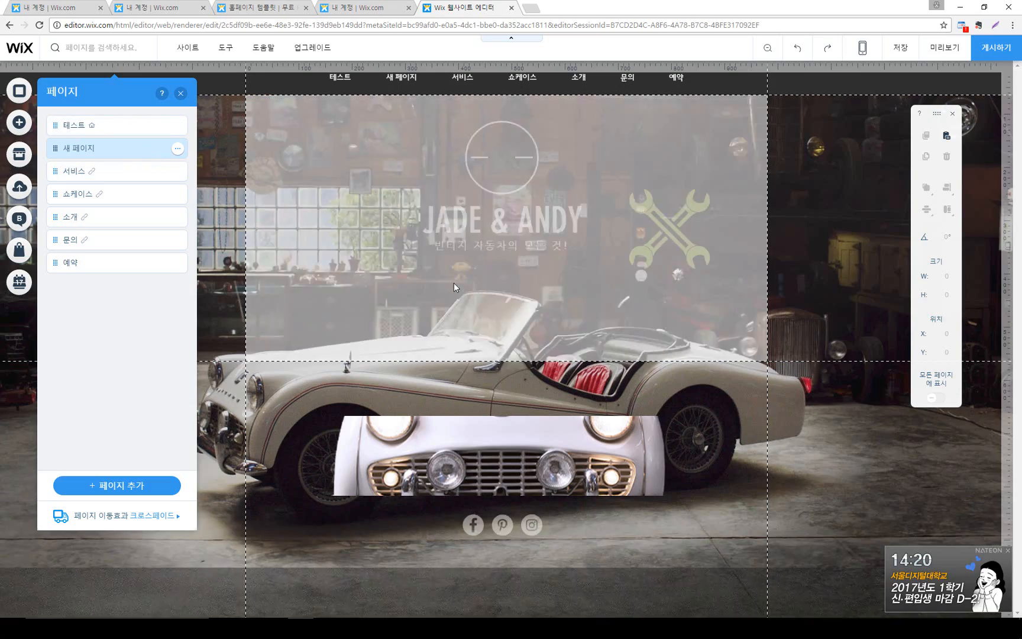
{"action": "scroll", "coordinate": [650, 332], "scroll_direction": "down", "scroll_amount": 15}
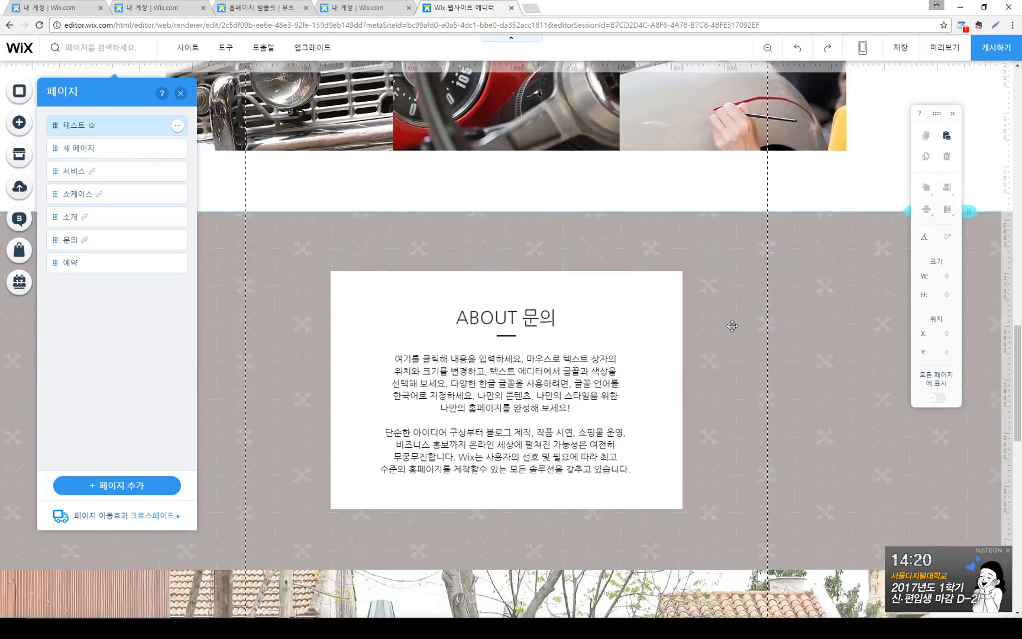
{"action": "scroll", "coordinate": [733, 329], "scroll_direction": "up", "scroll_amount": 15}
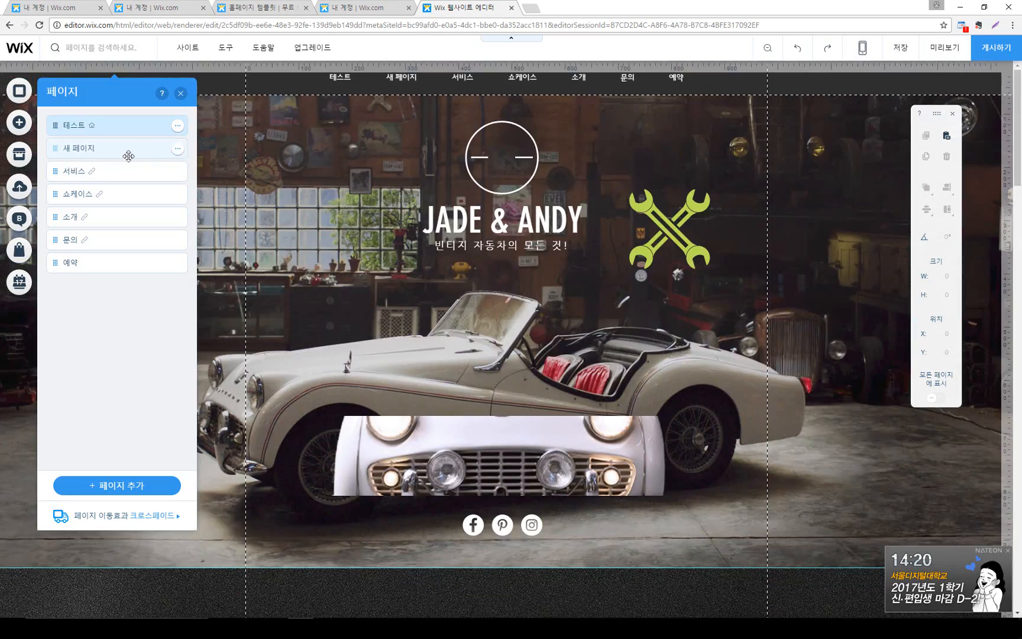
{"action": "left_click", "coordinate": [97, 151]}
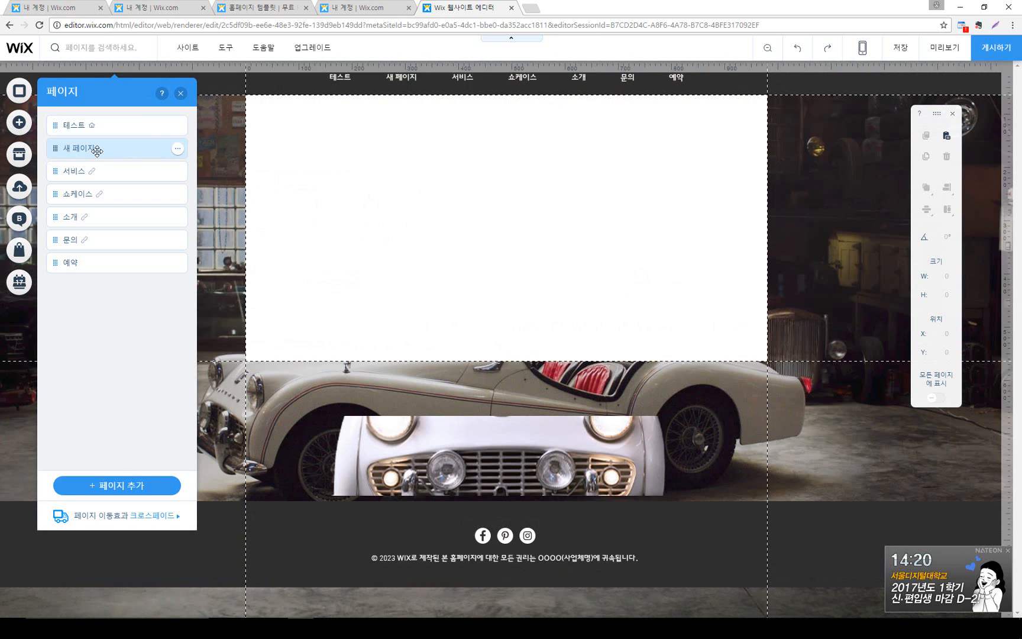
Disable 모든 페이지에 표시 for the front-view car image on 새 페이지 and enable it again
{"action": "left_click", "coordinate": [439, 444]}
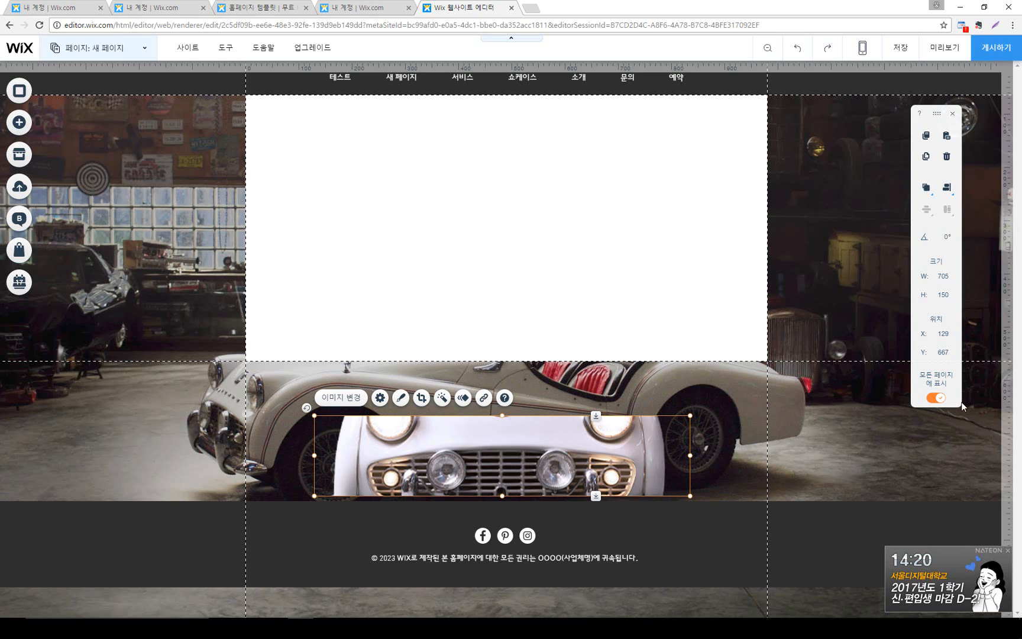
{"action": "left_click", "coordinate": [931, 399]}
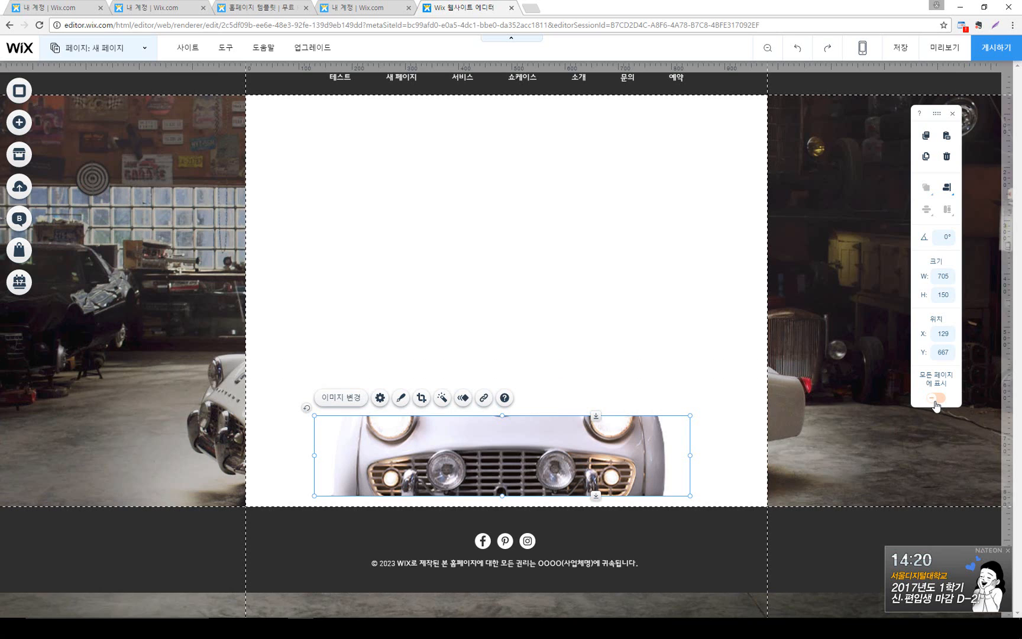
{"action": "left_click", "coordinate": [935, 403]}
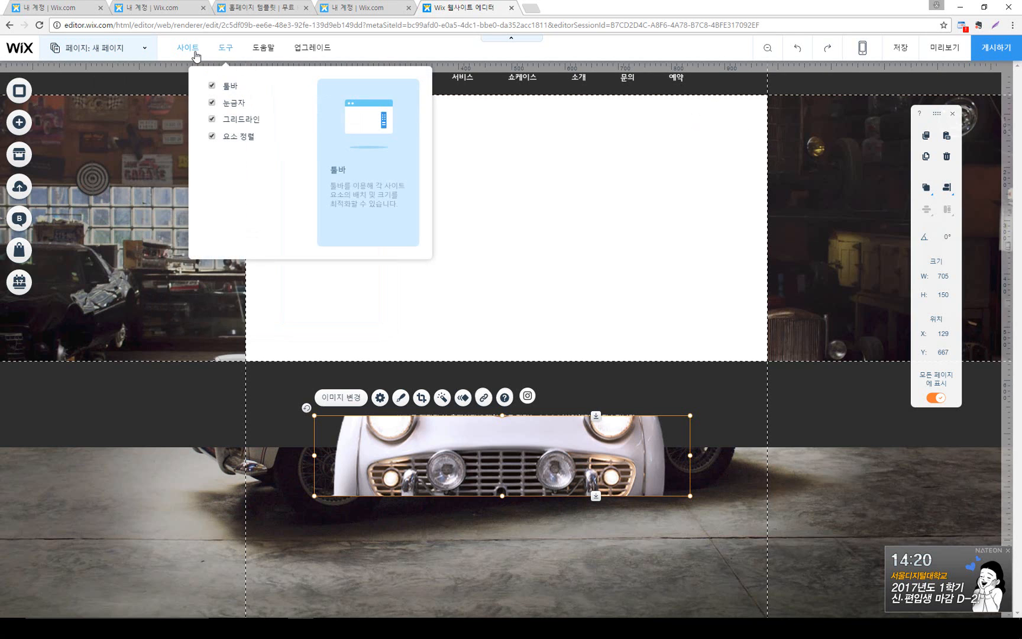
Check the 테스트 page for the front-view car image and return to 새 페이지
{"action": "left_click", "coordinate": [98, 47]}
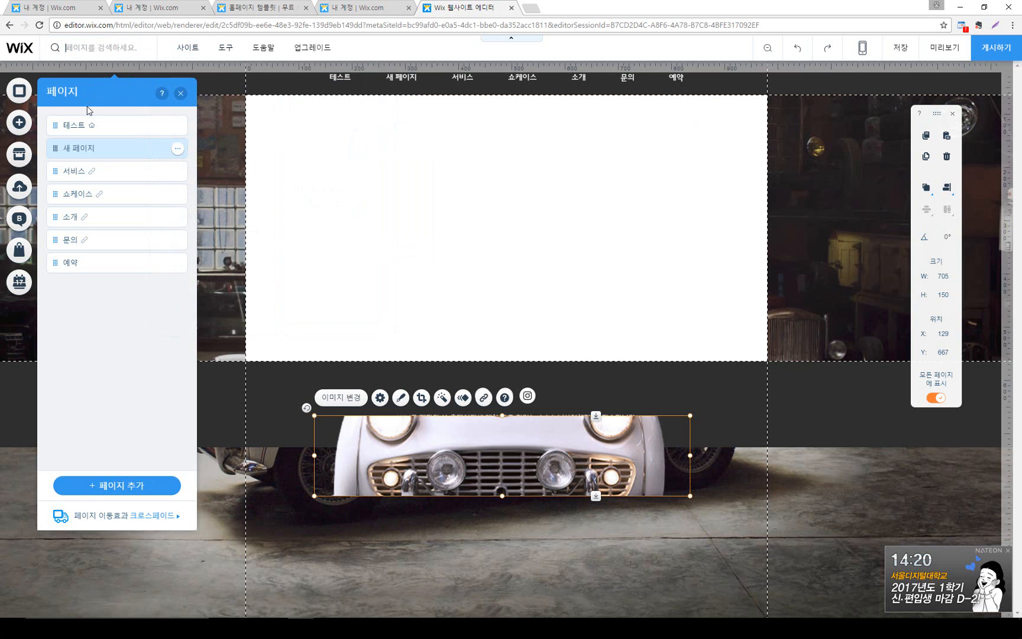
{"action": "left_click", "coordinate": [68, 121]}
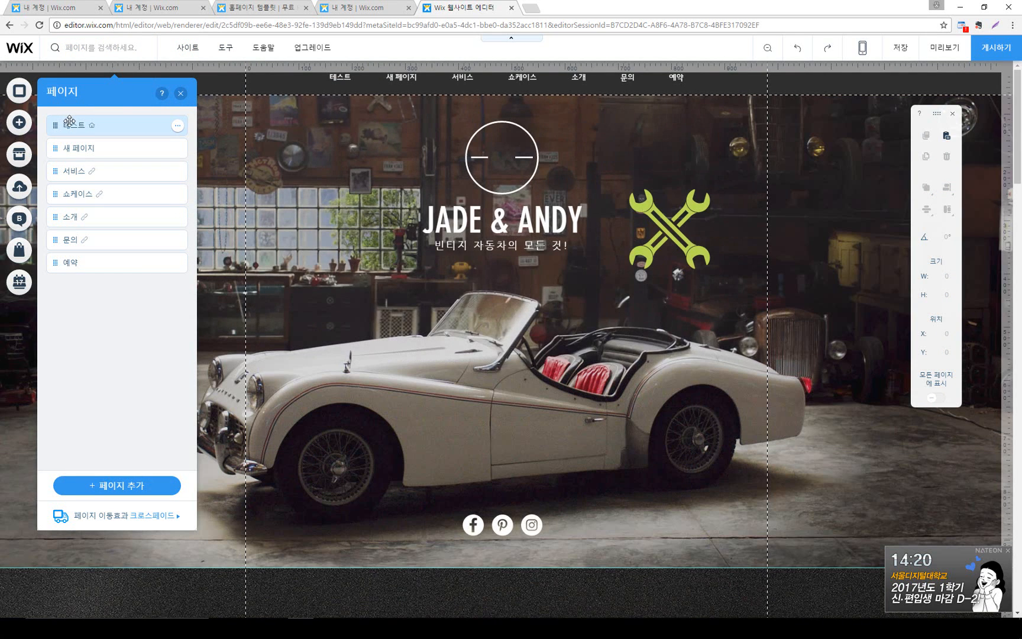
{"action": "left_click", "coordinate": [90, 150]}
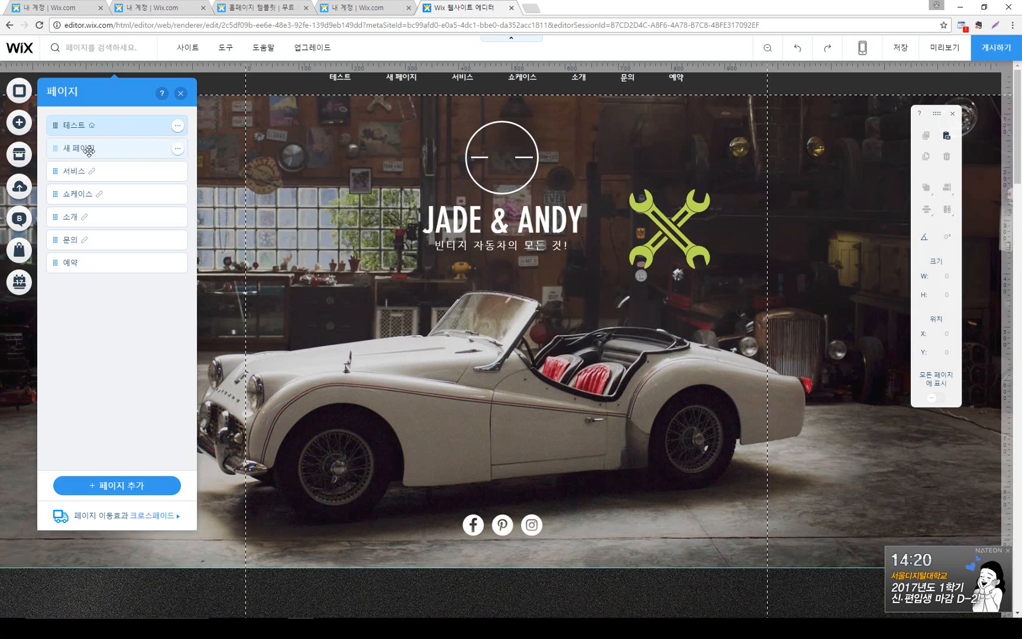
On 새 페이지, toggle the front-view car image's 모든 페이지에 표시 setting off and on once more
{"action": "left_click", "coordinate": [562, 437]}
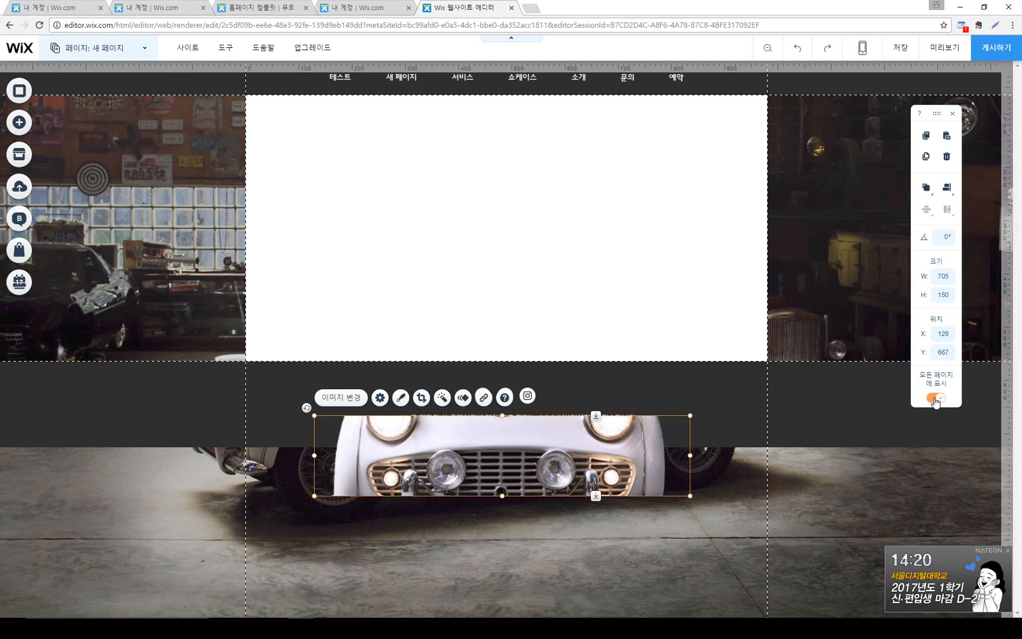
{"action": "left_click", "coordinate": [937, 399]}
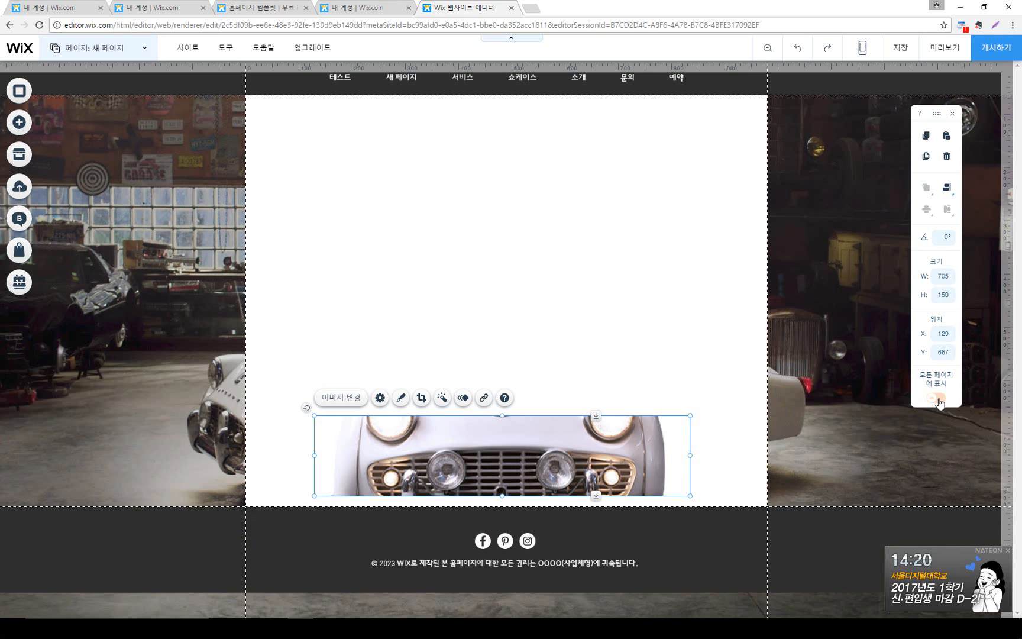
{"action": "left_click", "coordinate": [939, 400]}
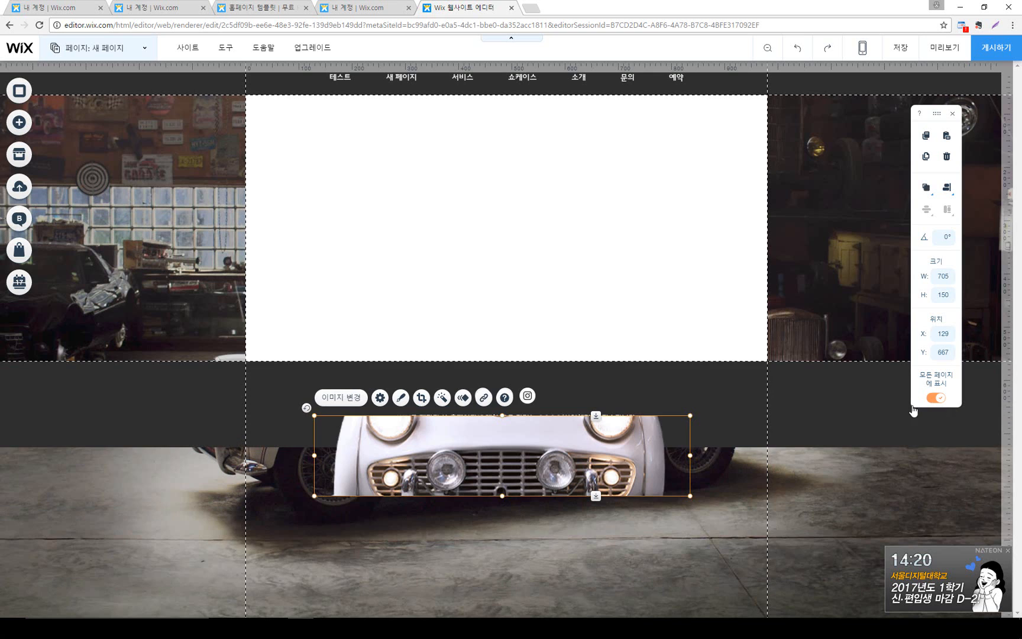
Find the front-view car image at the end of the 테스트 page, disable 모든 페이지에 표시 for it, and look over the page
{"action": "left_click", "coordinate": [129, 58]}
{"action": "left_click", "coordinate": [61, 123]}
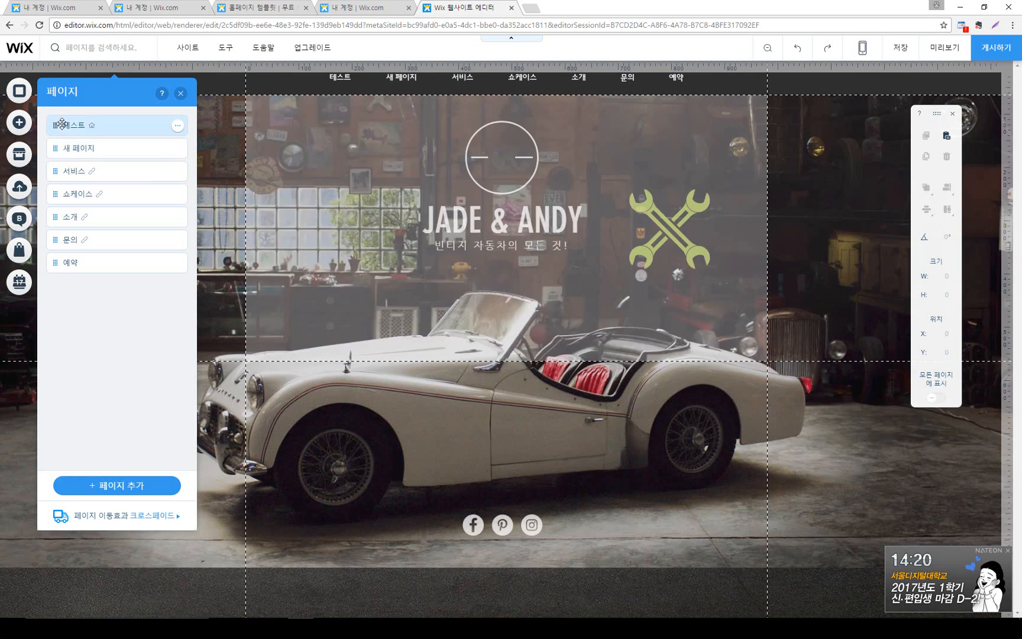
{"action": "scroll", "coordinate": [612, 221], "scroll_direction": "down", "scroll_amount": 10}
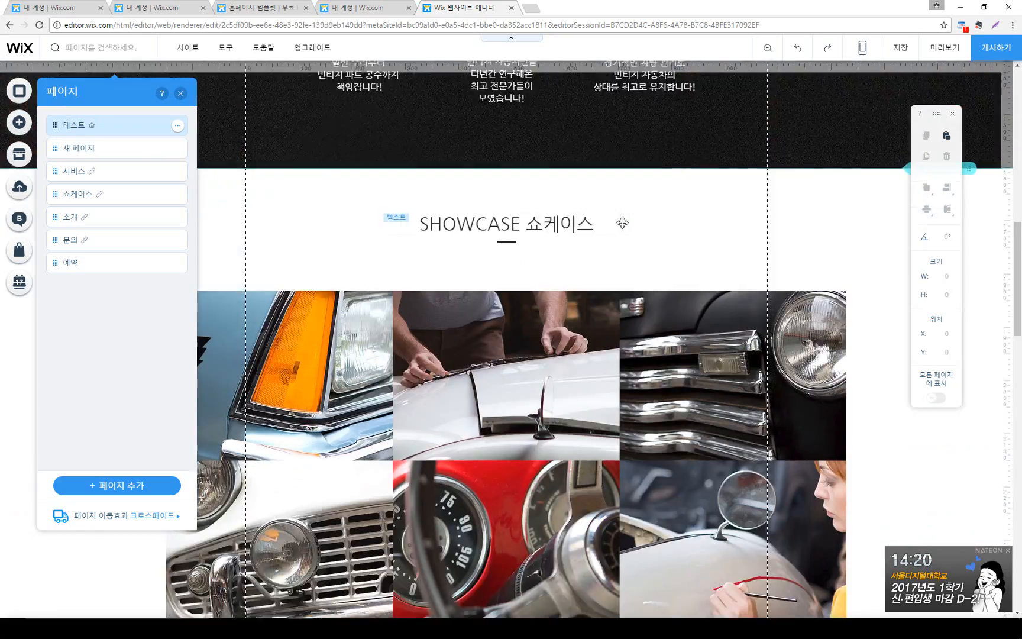
{"action": "scroll", "coordinate": [622, 223], "scroll_direction": "down", "scroll_amount": 10}
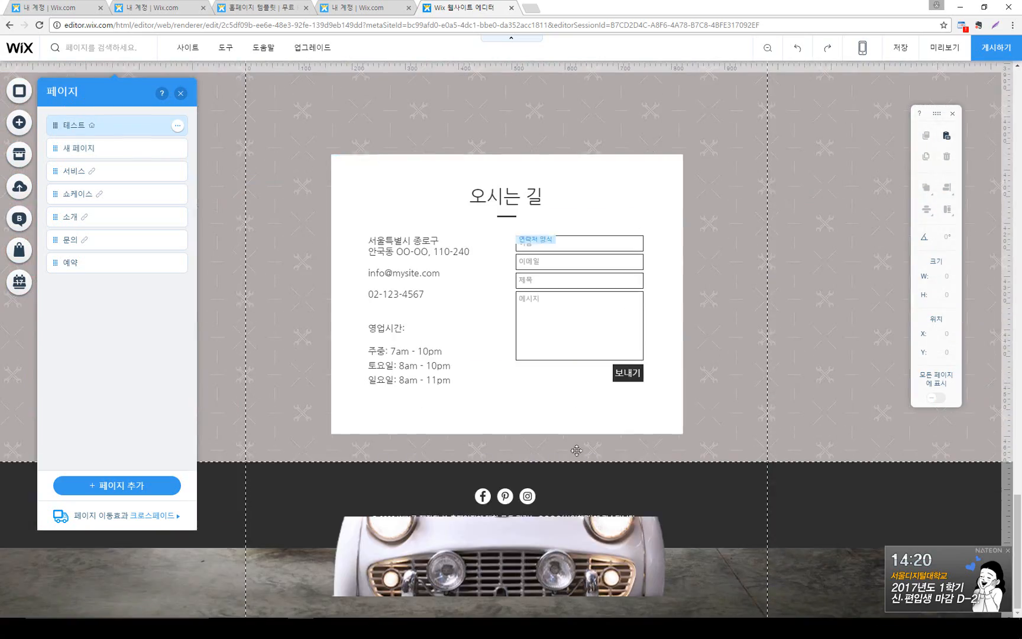
{"action": "left_click", "coordinate": [592, 539]}
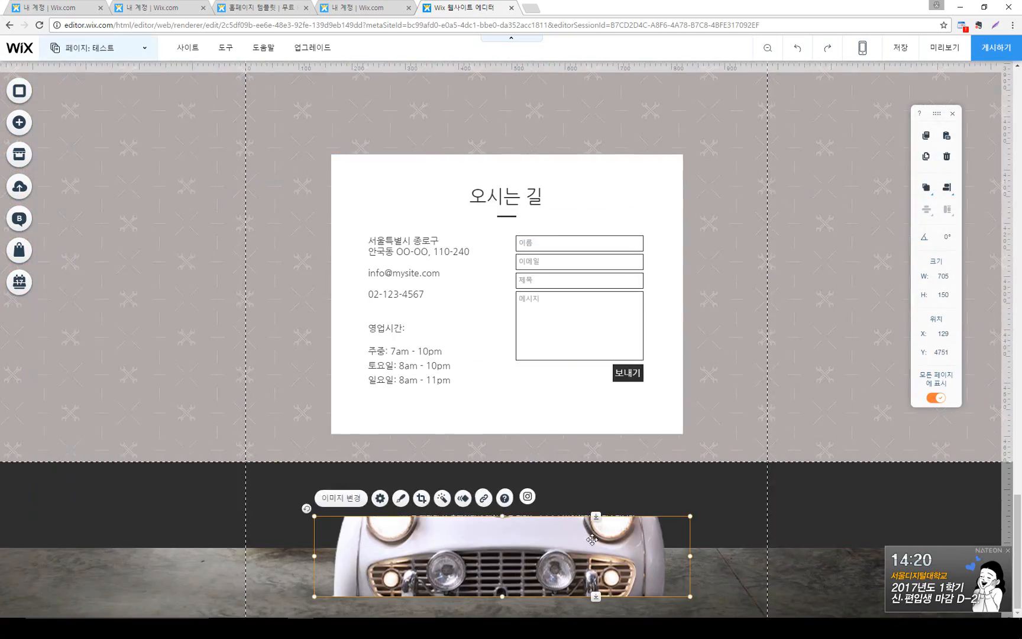
{"action": "left_click", "coordinate": [935, 398]}
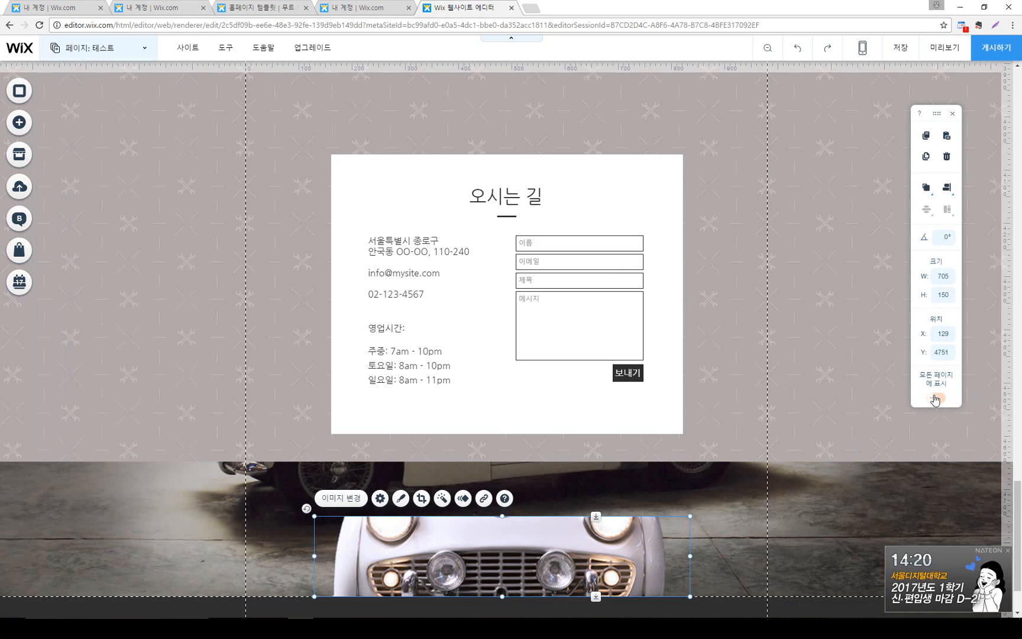
{"action": "scroll", "coordinate": [653, 400], "scroll_direction": "down", "scroll_amount": 2}
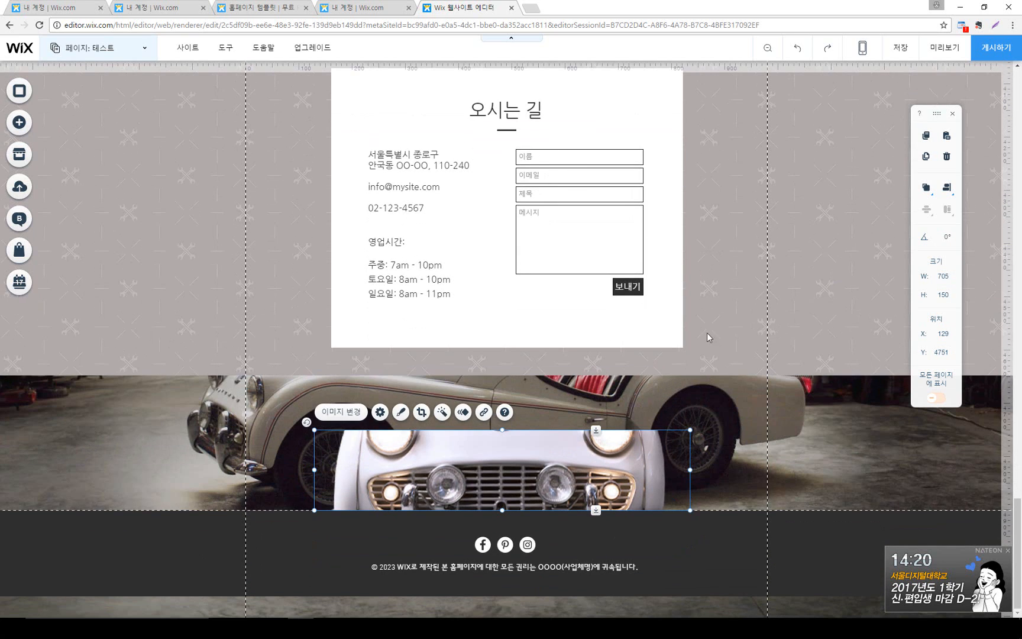
{"action": "scroll", "coordinate": [789, 321], "scroll_direction": "up", "scroll_amount": 10}
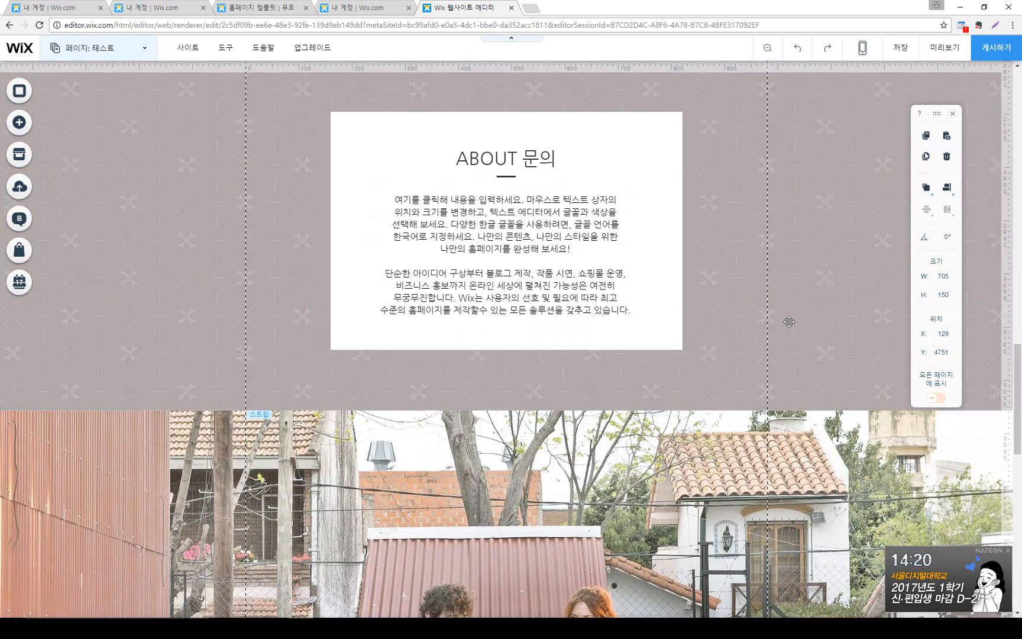
{"action": "scroll", "coordinate": [789, 322], "scroll_direction": "up", "scroll_amount": 6}
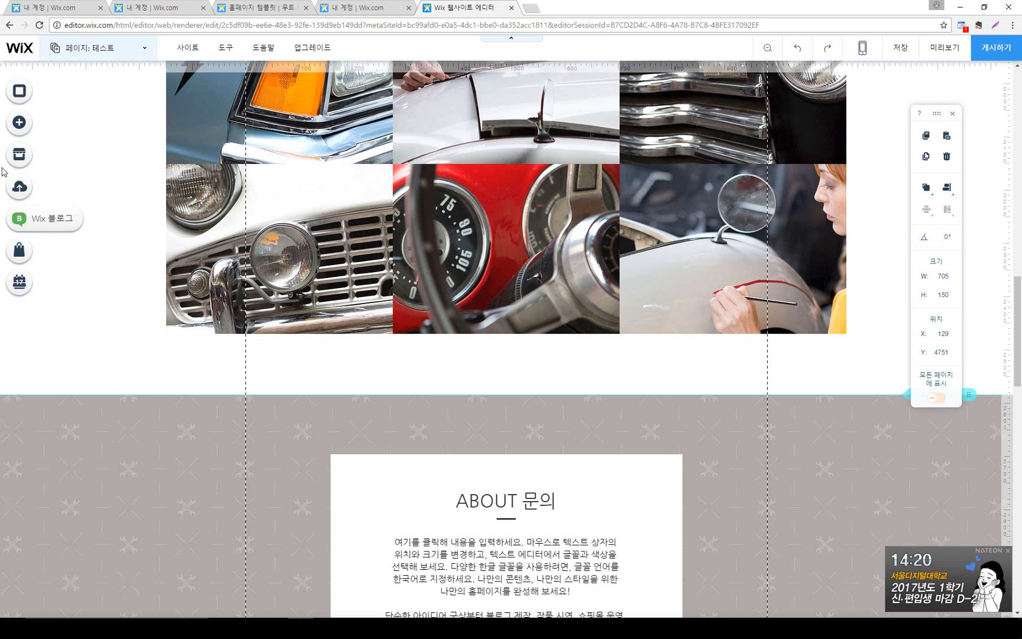
Look through the editor's page background, add-element, App Market, uploads, blog, store and booking functions in turn
{"action": "left_click", "coordinate": [19, 95]}
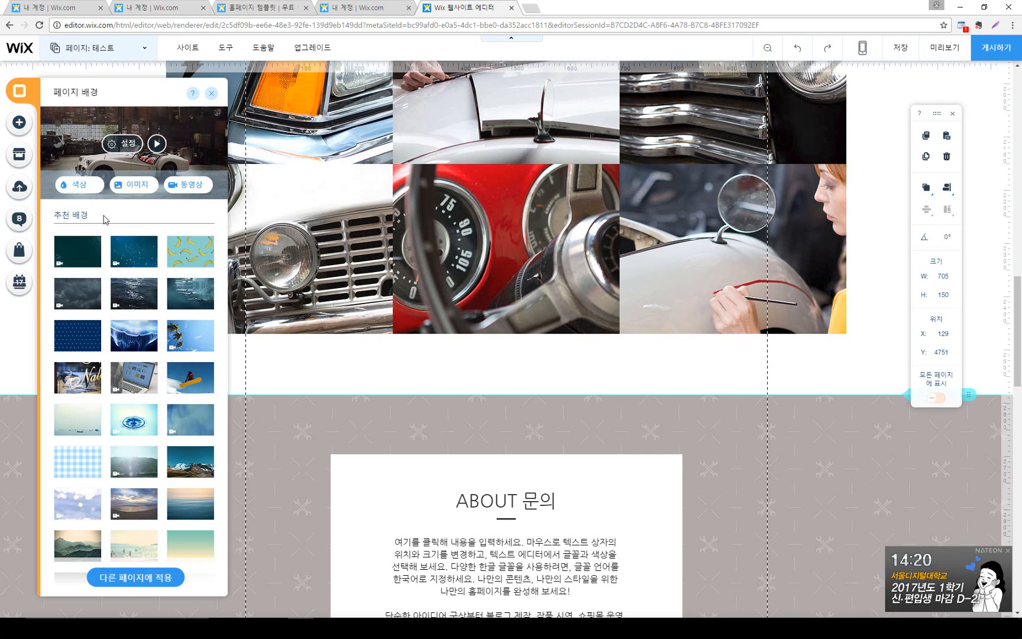
{"action": "left_click", "coordinate": [19, 122]}
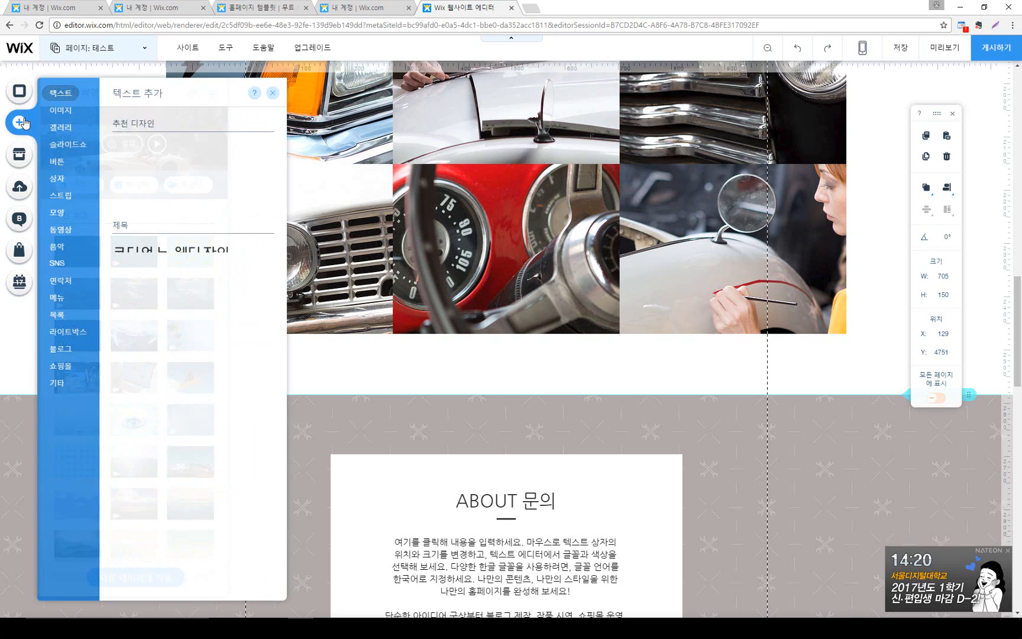
{"action": "left_click", "coordinate": [19, 154]}
{"action": "left_click", "coordinate": [19, 184]}
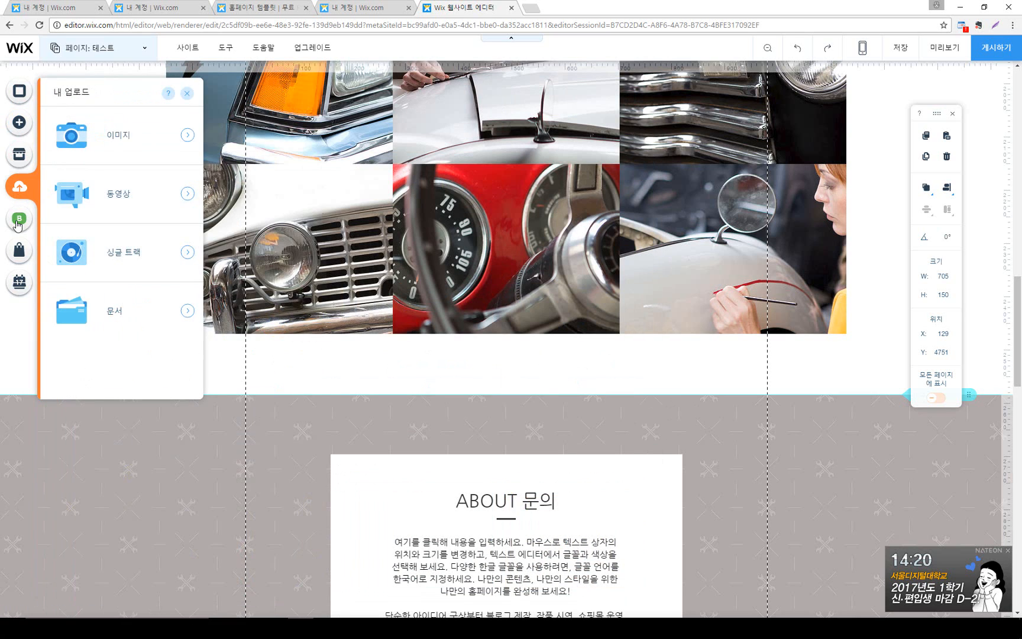
{"action": "left_click", "coordinate": [19, 218]}
{"action": "left_click", "coordinate": [20, 251]}
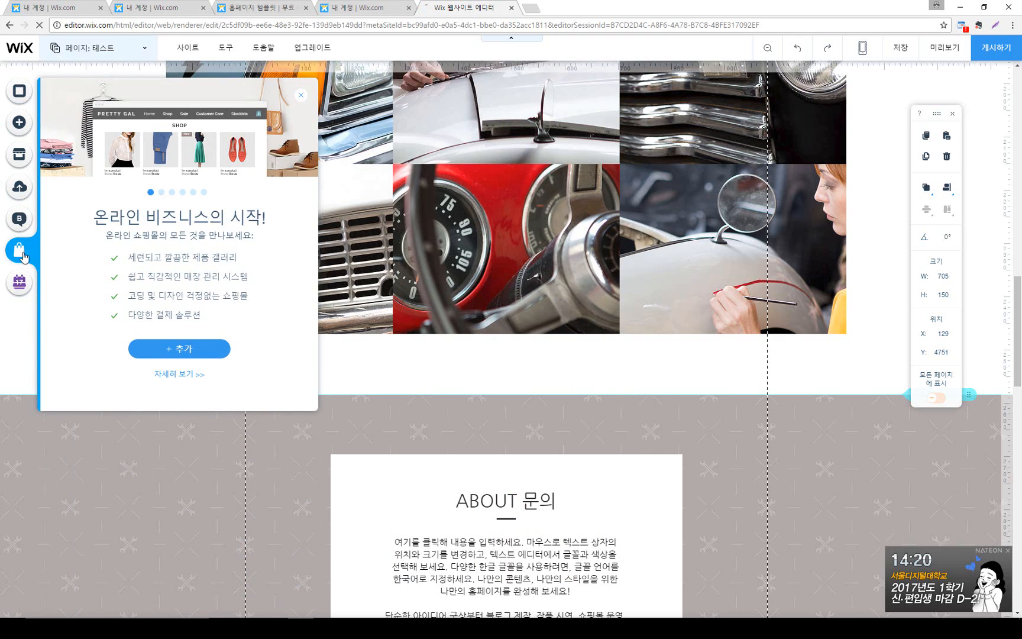
{"action": "left_click", "coordinate": [20, 282]}
Review the page background, add-element, App Market and upload options again, and close the page background options
{"action": "left_click", "coordinate": [20, 95]}
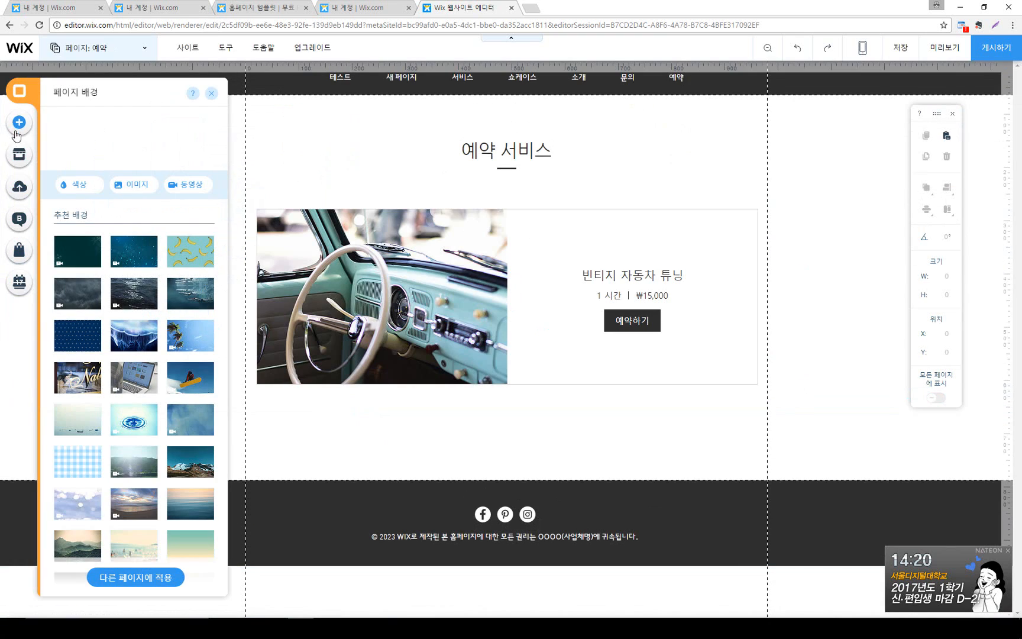
{"action": "left_click", "coordinate": [18, 130]}
{"action": "left_click", "coordinate": [20, 160]}
{"action": "left_click", "coordinate": [20, 188]}
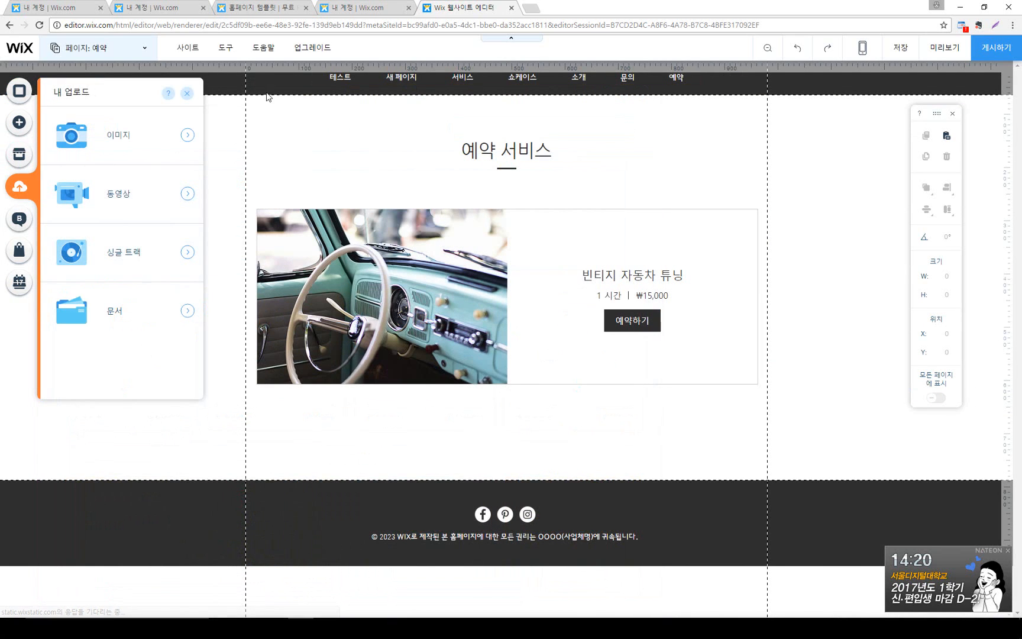
{"action": "left_click", "coordinate": [21, 91]}
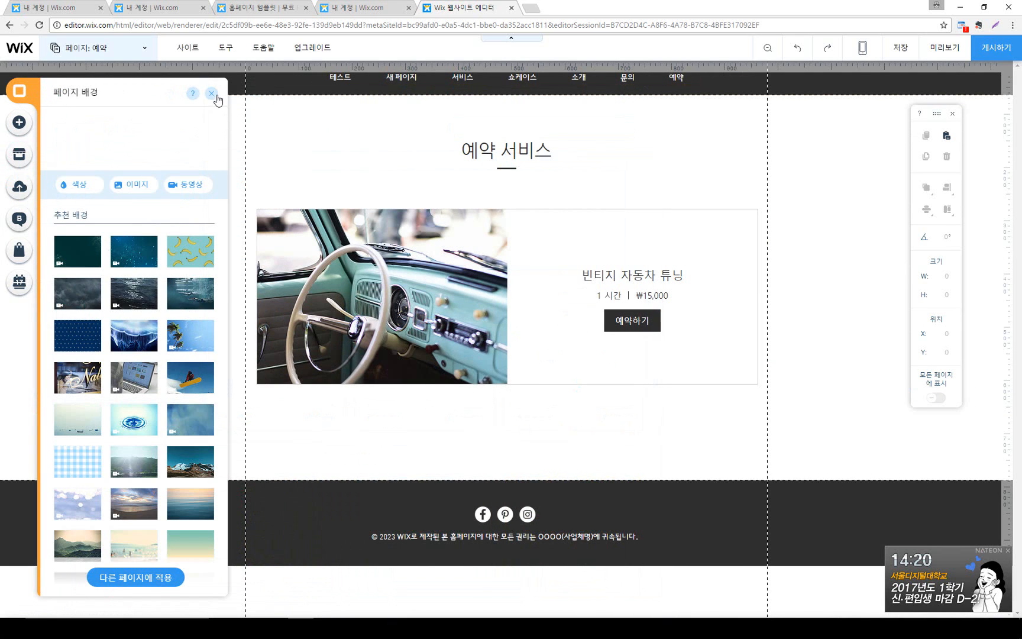
{"action": "left_click", "coordinate": [212, 94]}
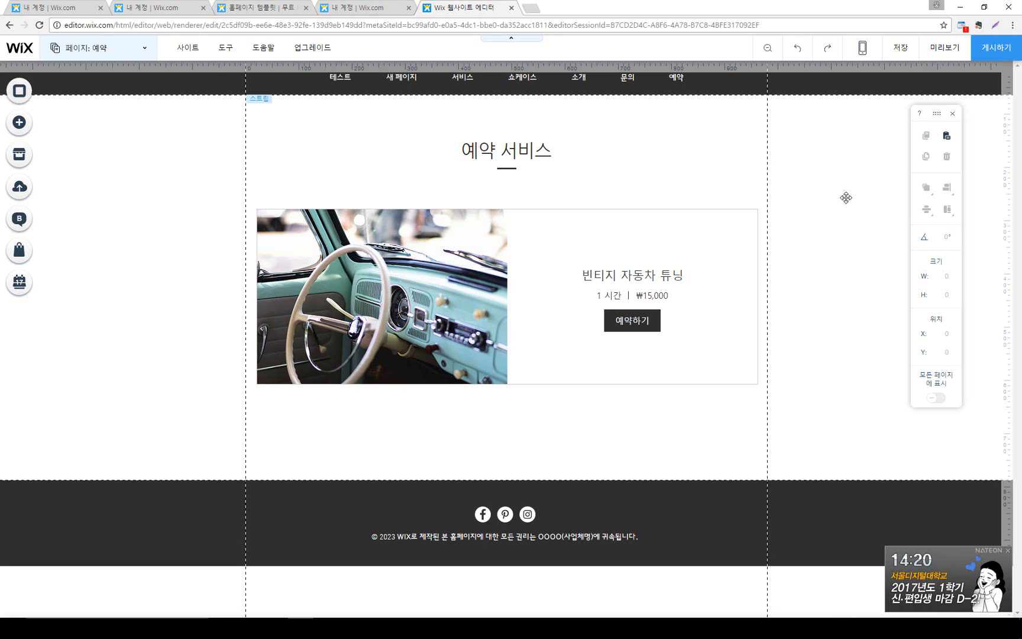
Go back from the 예약 page to the 테스트 page
{"action": "left_click", "coordinate": [107, 47]}
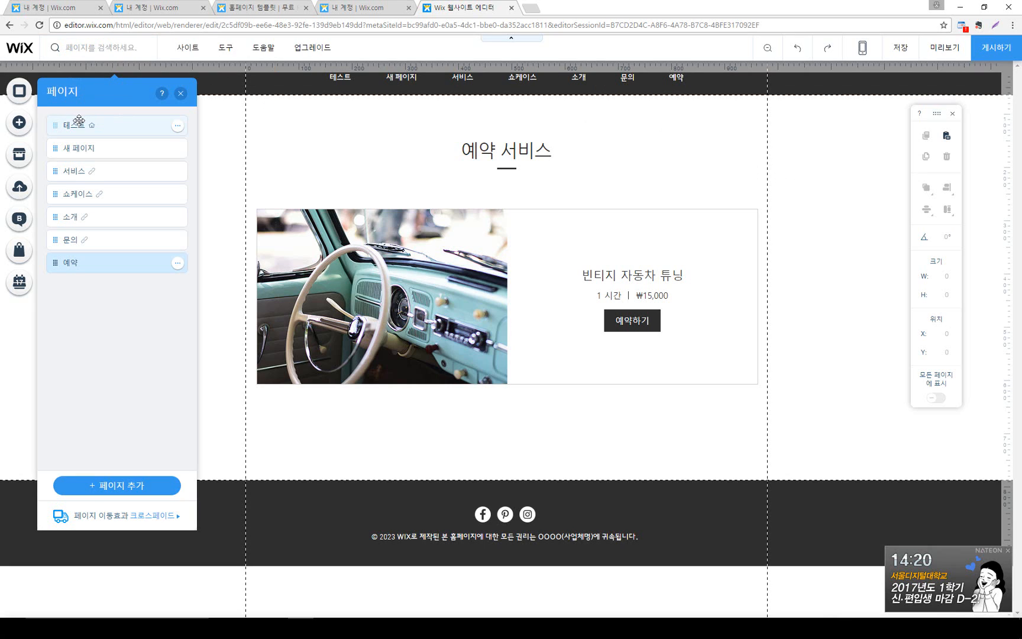
{"action": "left_click", "coordinate": [79, 122]}
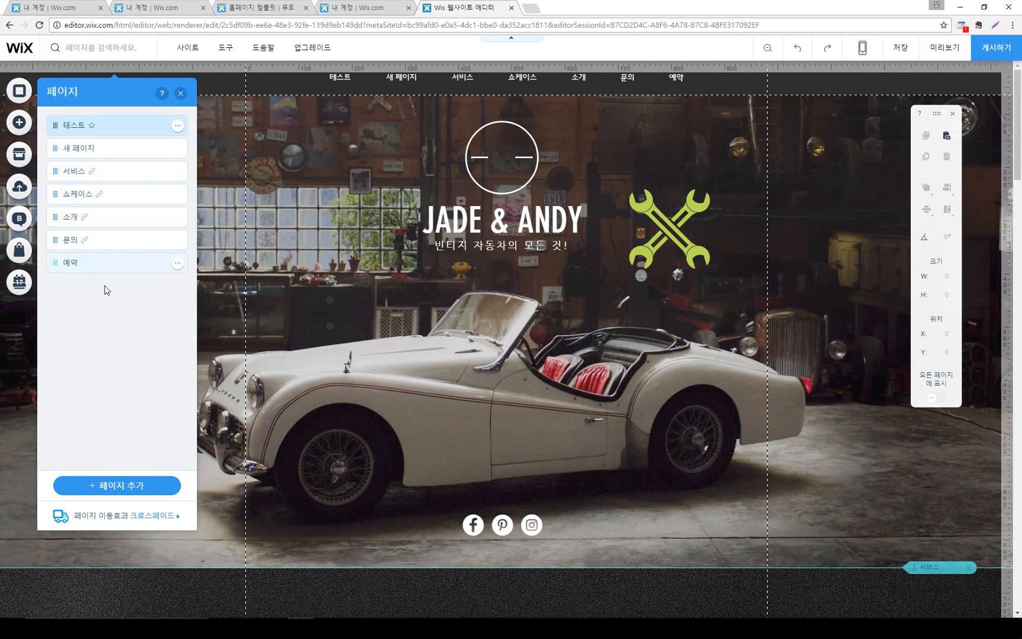